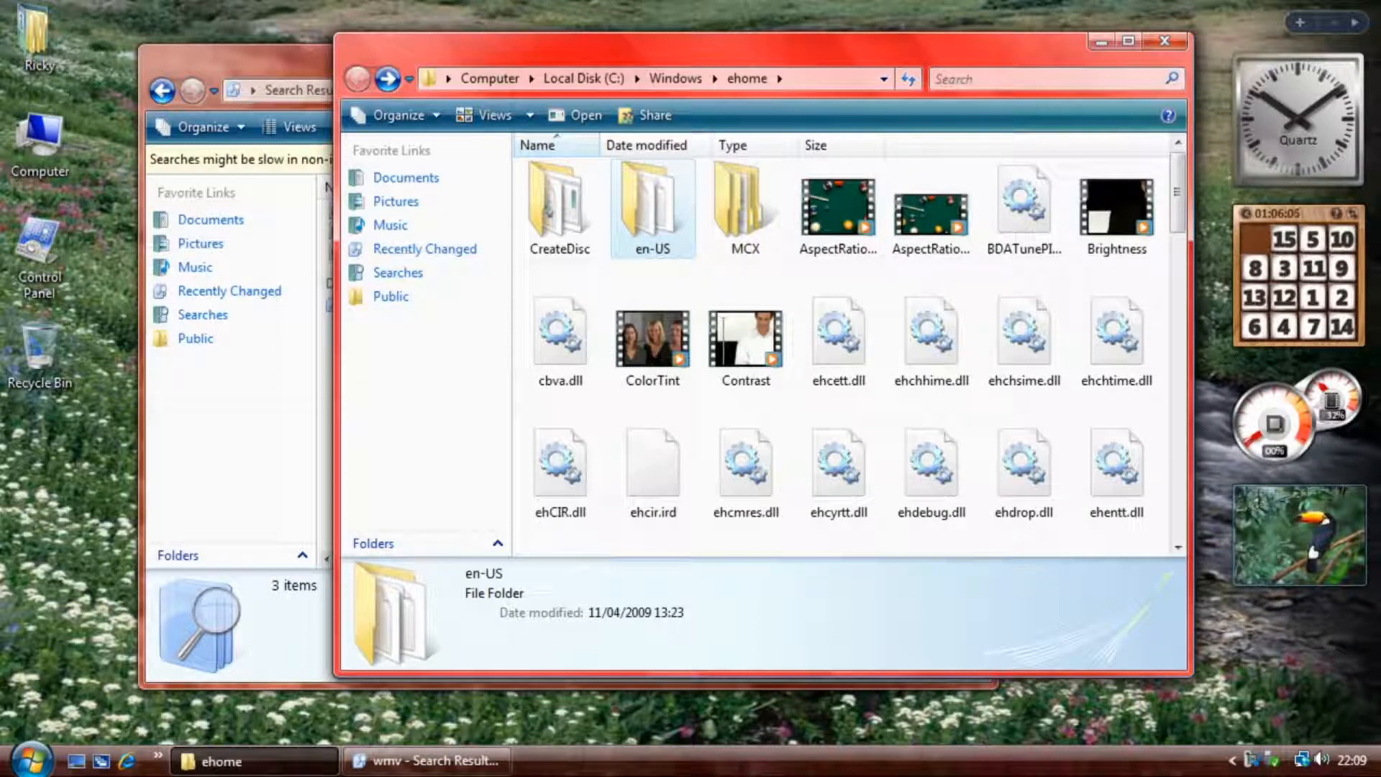
Reveal the full path of the ehome folder and play its AspectRatio4x3 video, shrinking the player window to uncover the folder
{"action": "left_click", "coordinate": [795, 79]}
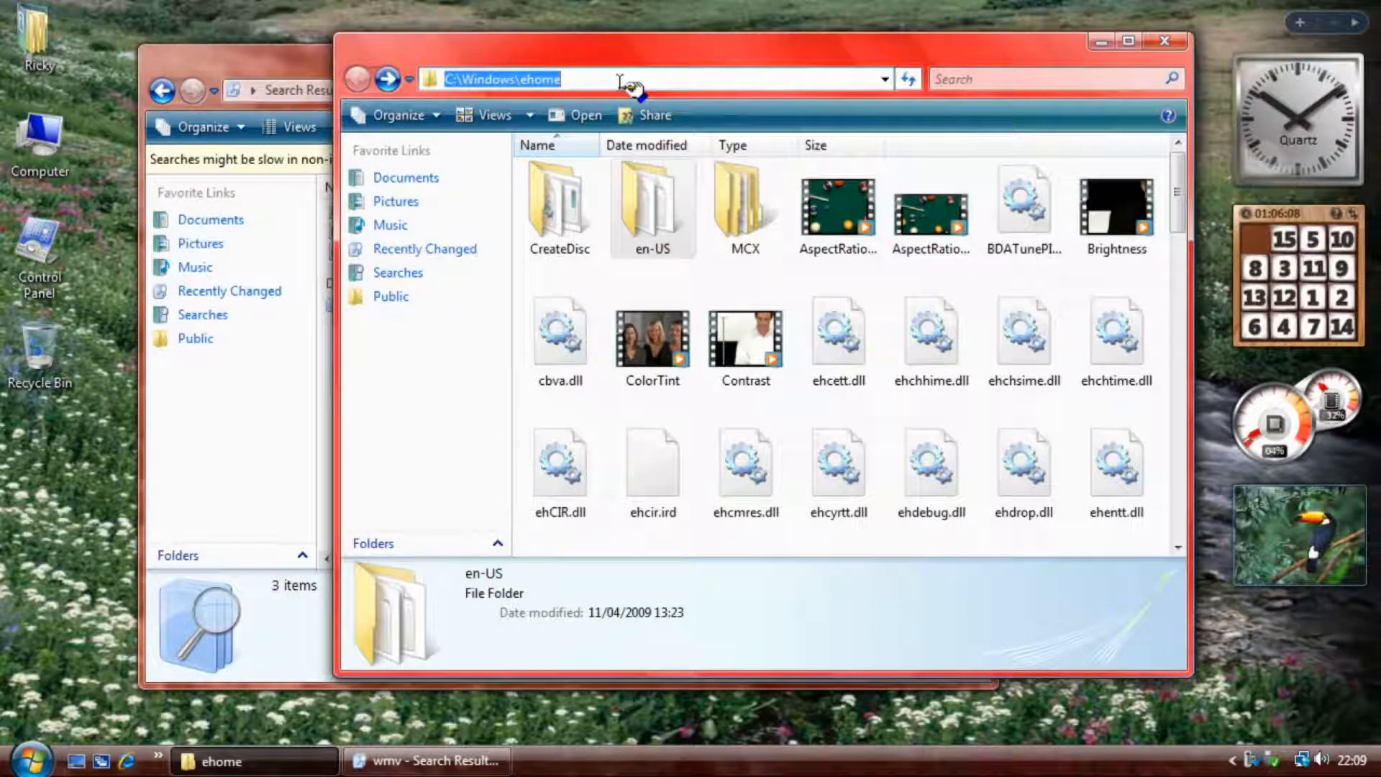
{"action": "left_click", "coordinate": [841, 253]}
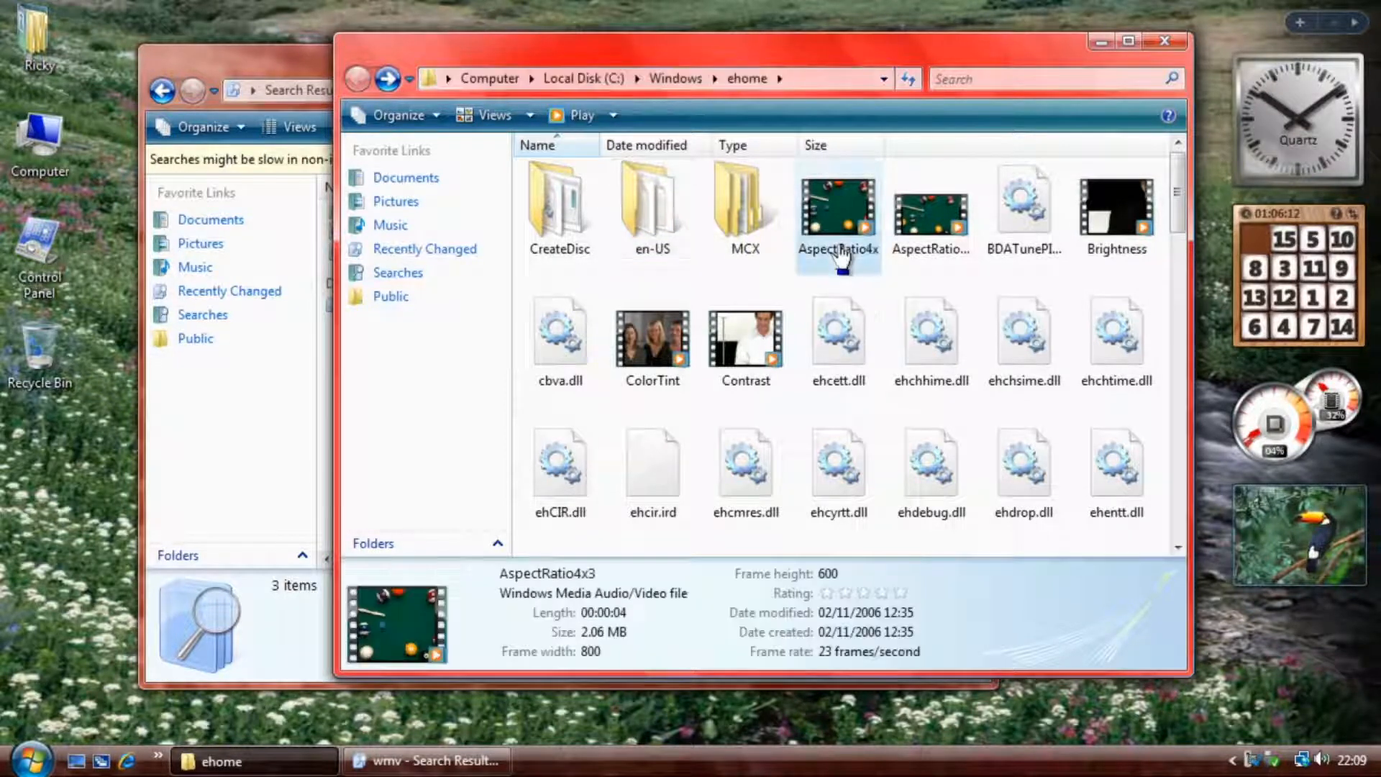
{"action": "double_click", "coordinate": [827, 208]}
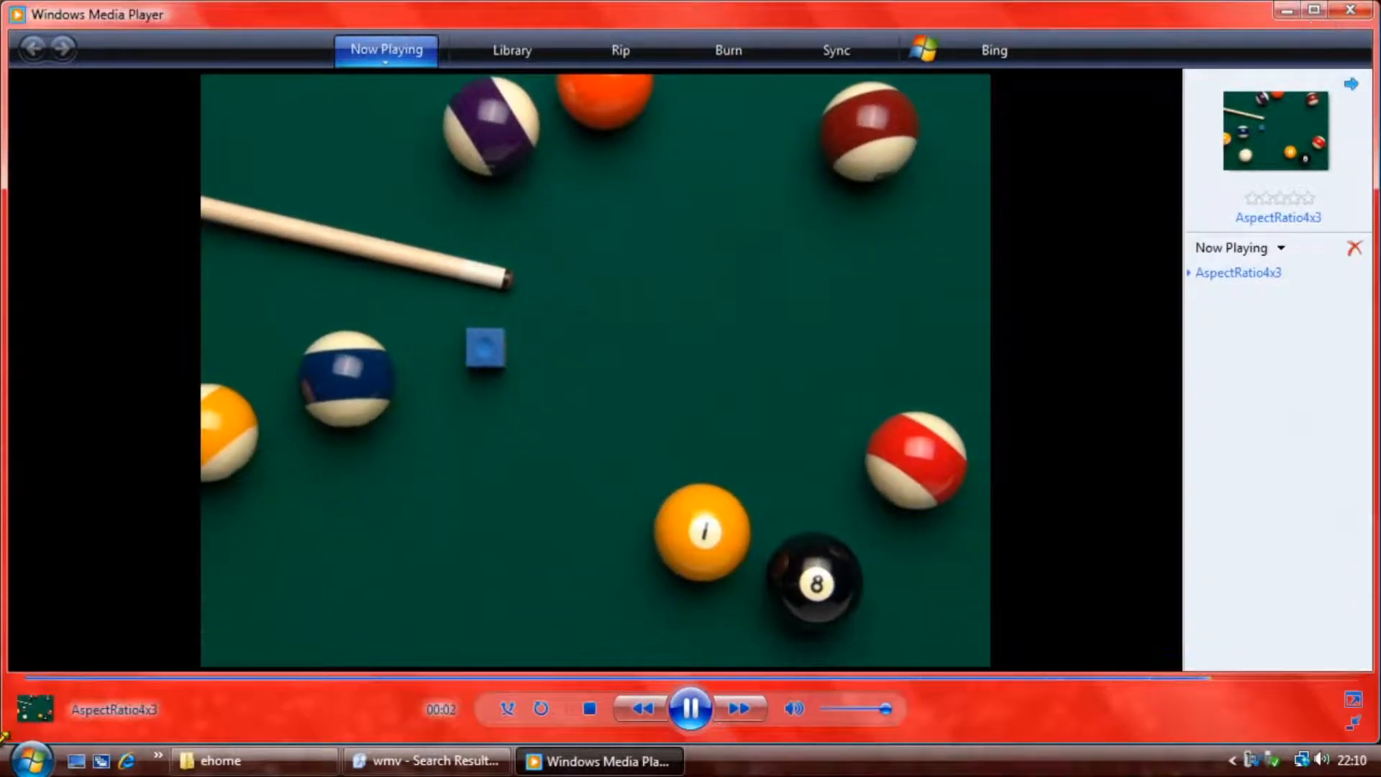
{"action": "left_click_drag", "start_coordinate": [4, 739], "coordinate": [665, 493]}
{"action": "left_click", "coordinate": [459, 464]}
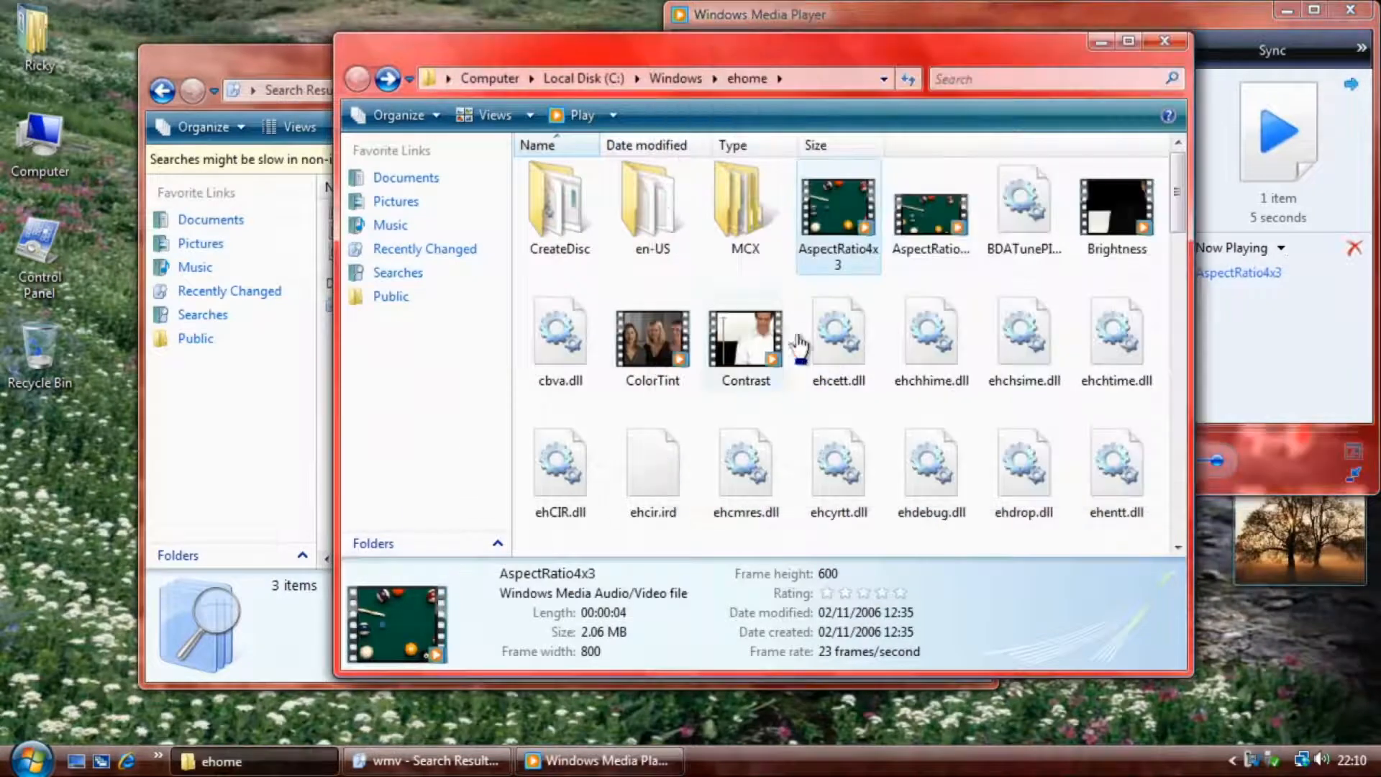
Play the Brightness video from the ehome folder, moving the player over the folder window, and close the player
{"action": "double_click", "coordinate": [1159, 244]}
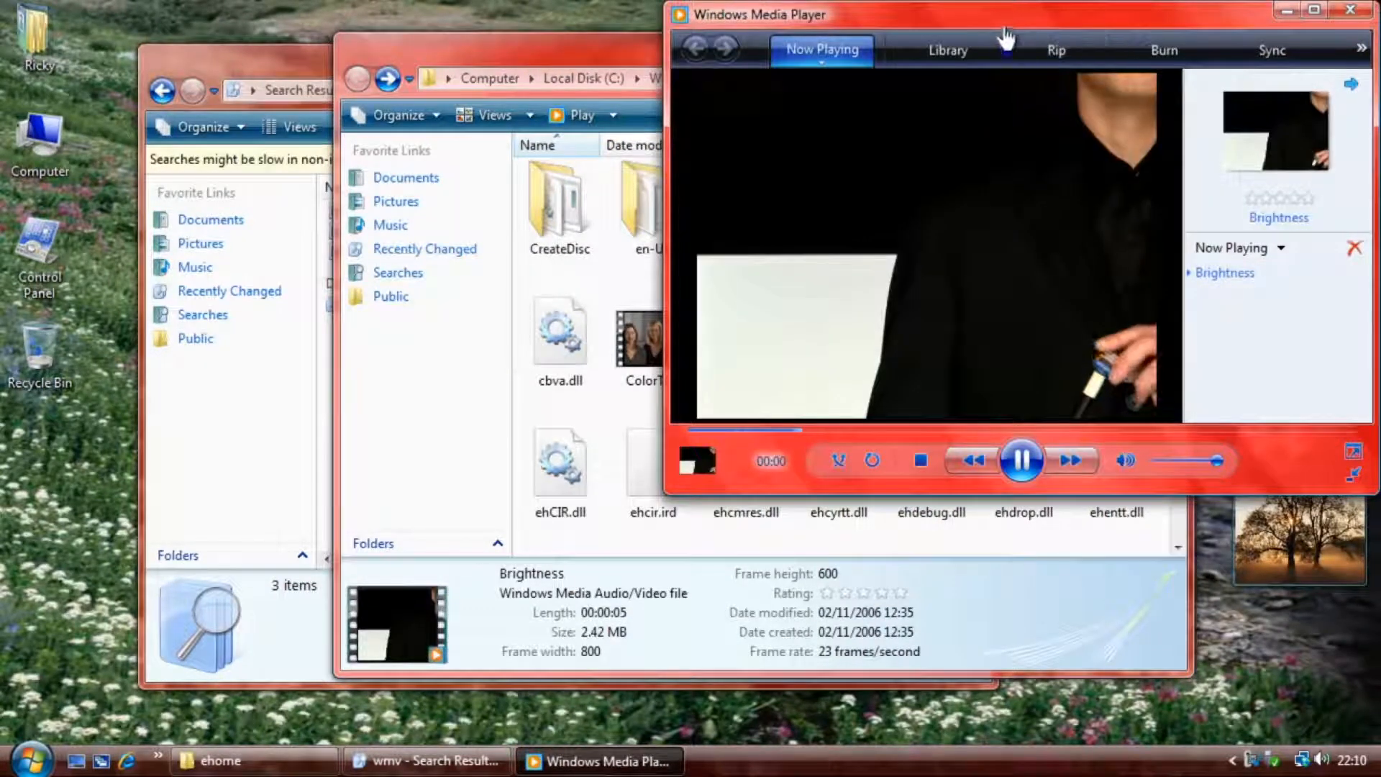
{"action": "left_click_drag", "start_coordinate": [1006, 35], "coordinate": [627, 123]}
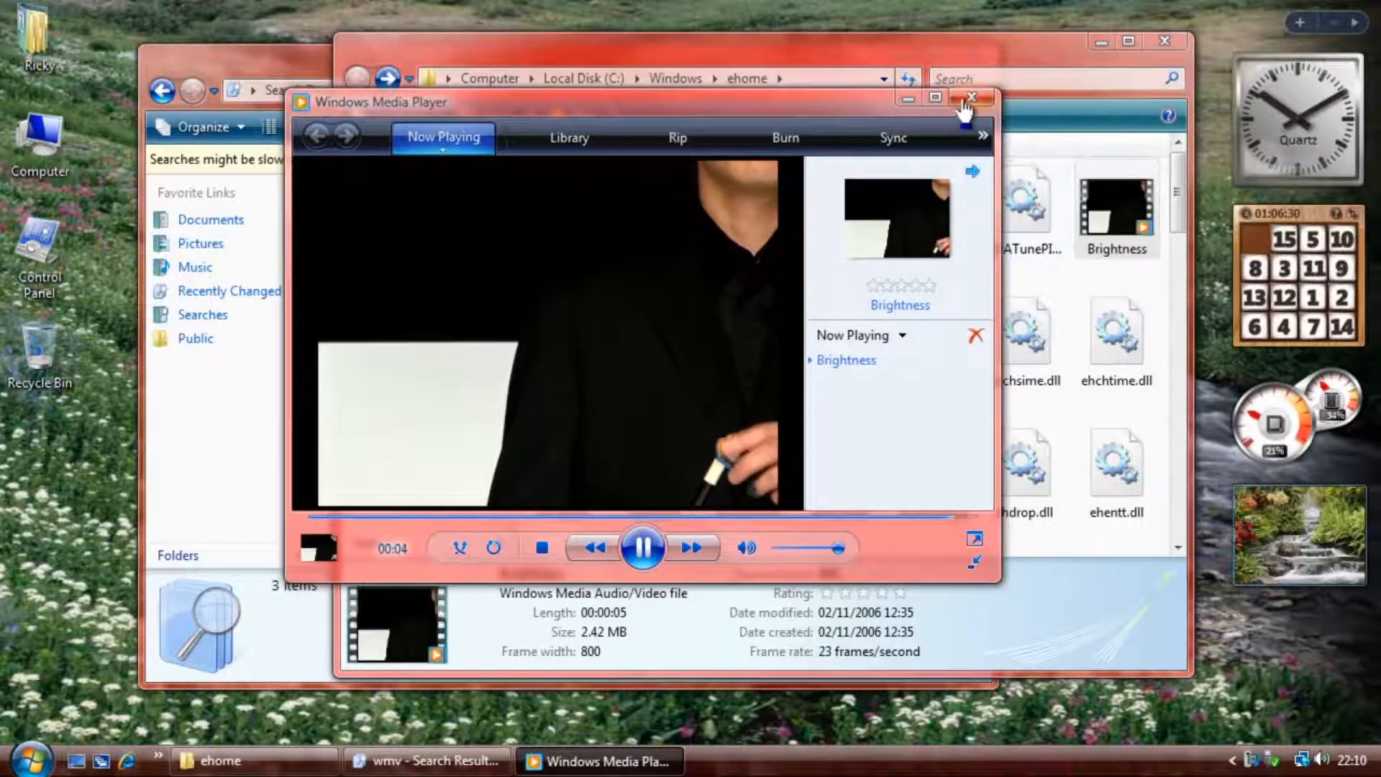
{"action": "left_click", "coordinate": [965, 109]}
Play the ColorTint and Contrast videos from the ehome folder, closing the player after each one
{"action": "double_click", "coordinate": [651, 382]}
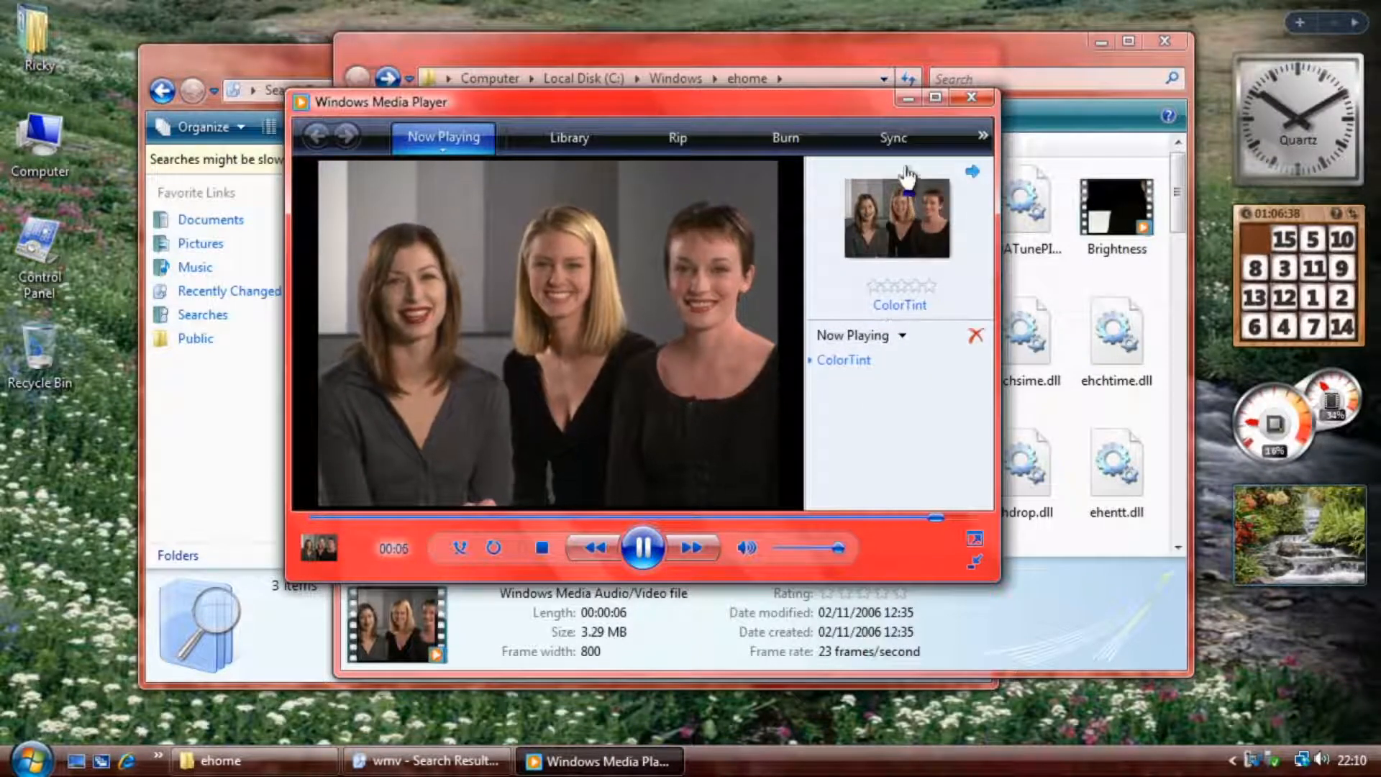
{"action": "left_click", "coordinate": [972, 98]}
{"action": "double_click", "coordinate": [752, 346]}
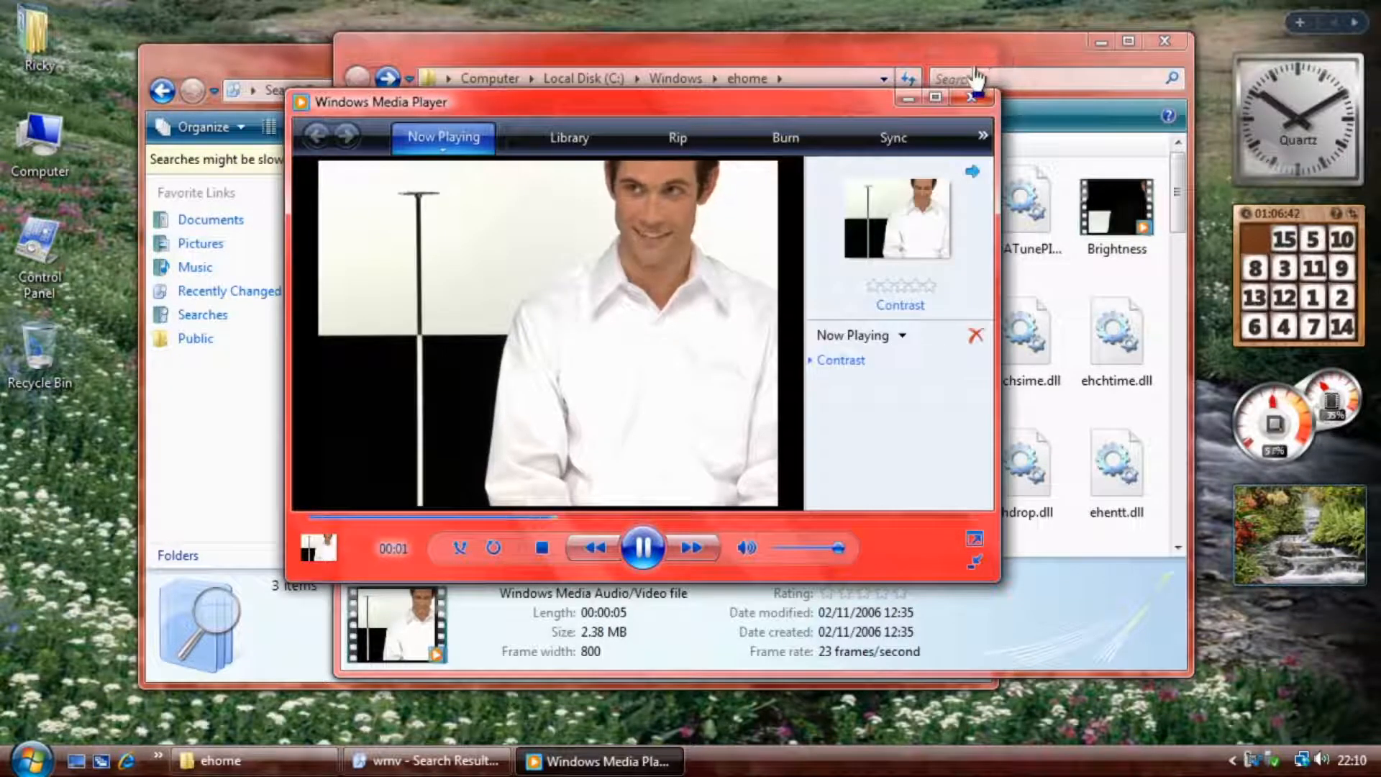
{"action": "left_click", "coordinate": [972, 98]}
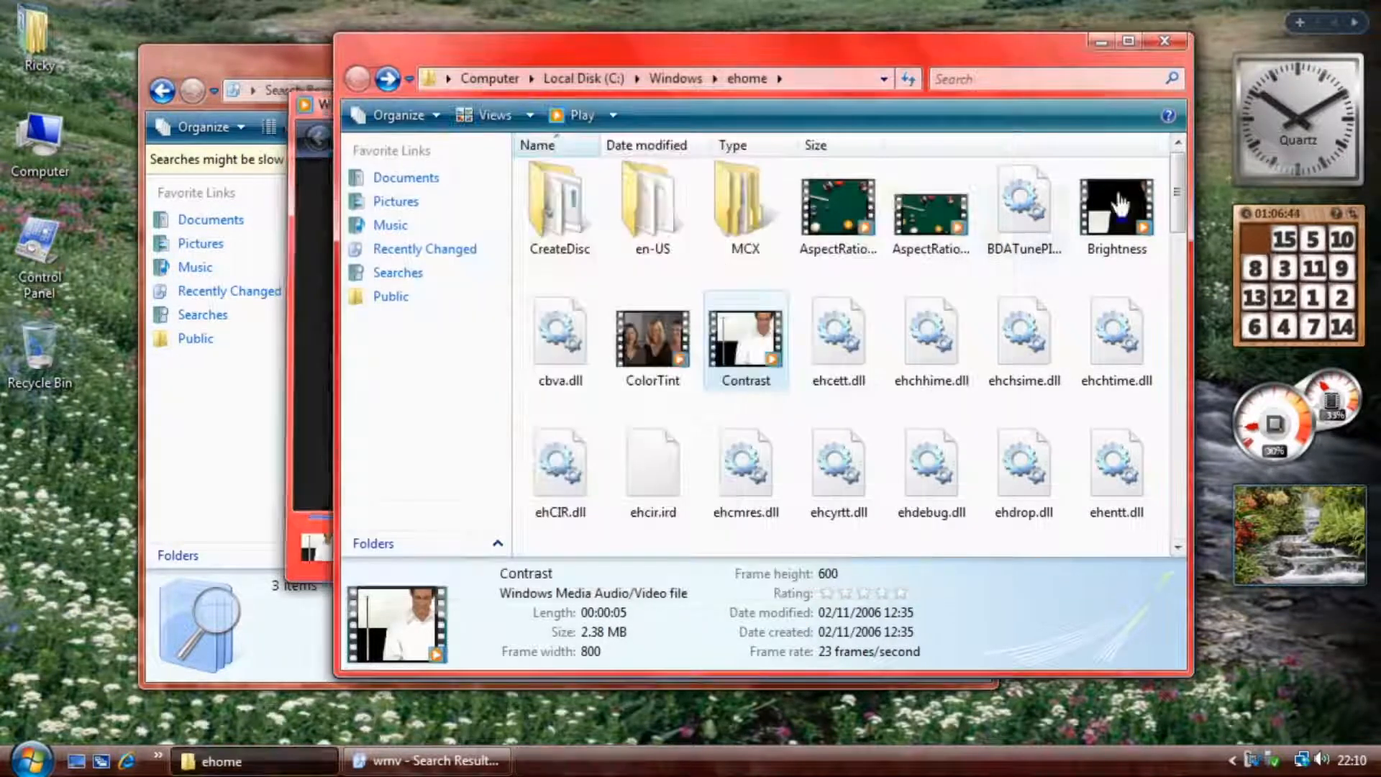
Play the Positioning4x3 video from near the end of the ehome folder and return to the folder window
{"action": "left_click_drag", "start_coordinate": [1177, 212], "coordinate": [1162, 507]}
{"action": "double_click", "coordinate": [556, 394]}
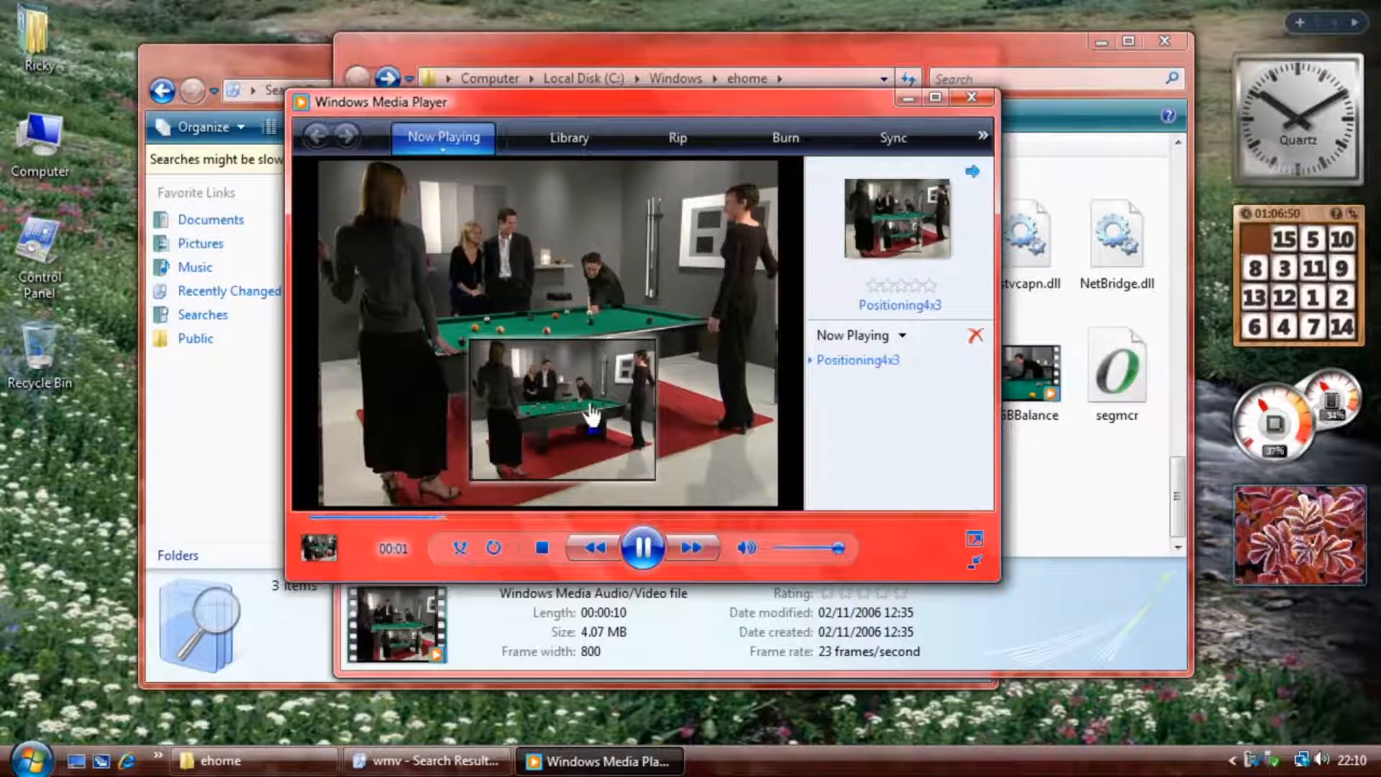
{"action": "left_click", "coordinate": [1064, 631]}
Play the PositioningOS4x3 video and move the player aside to compare it with the other files in the ehome folder
{"action": "left_click", "coordinate": [773, 406]}
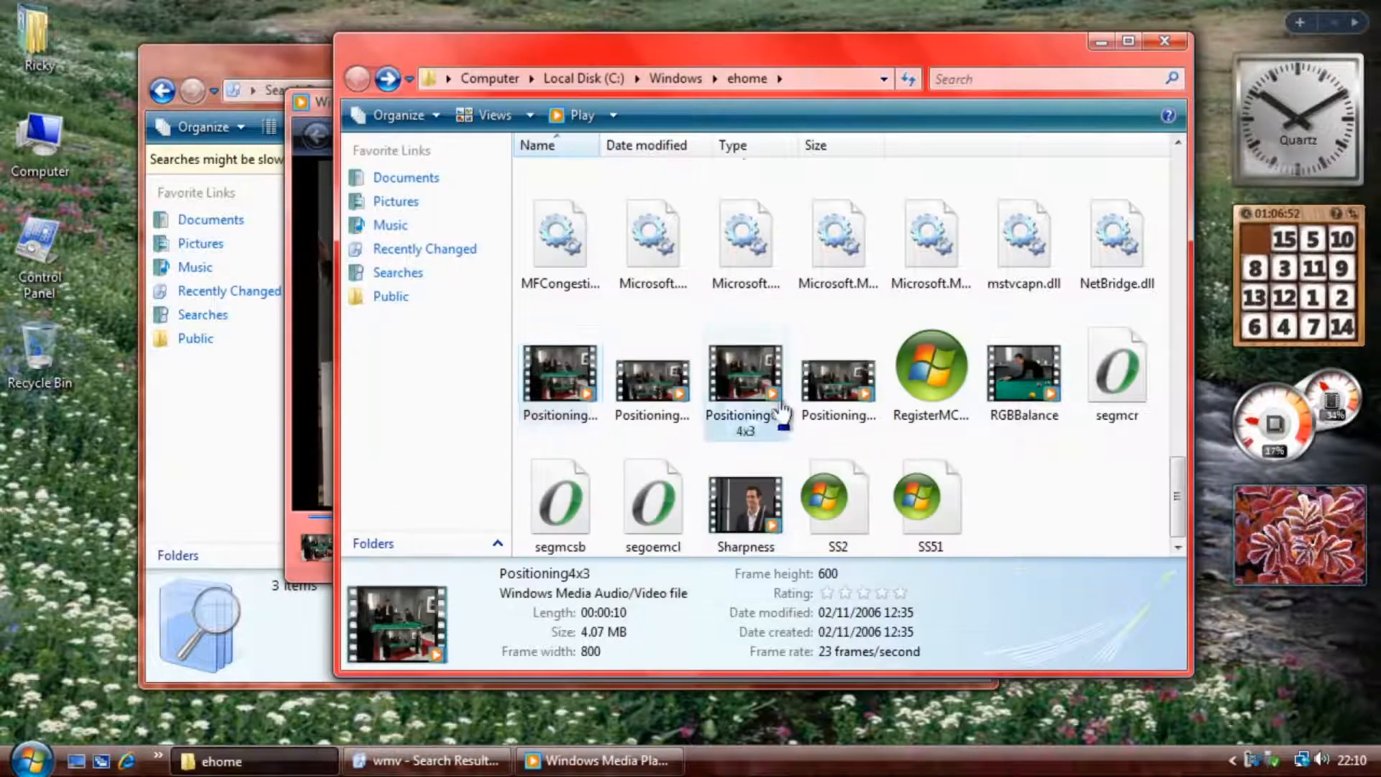
{"action": "double_click", "coordinate": [776, 403]}
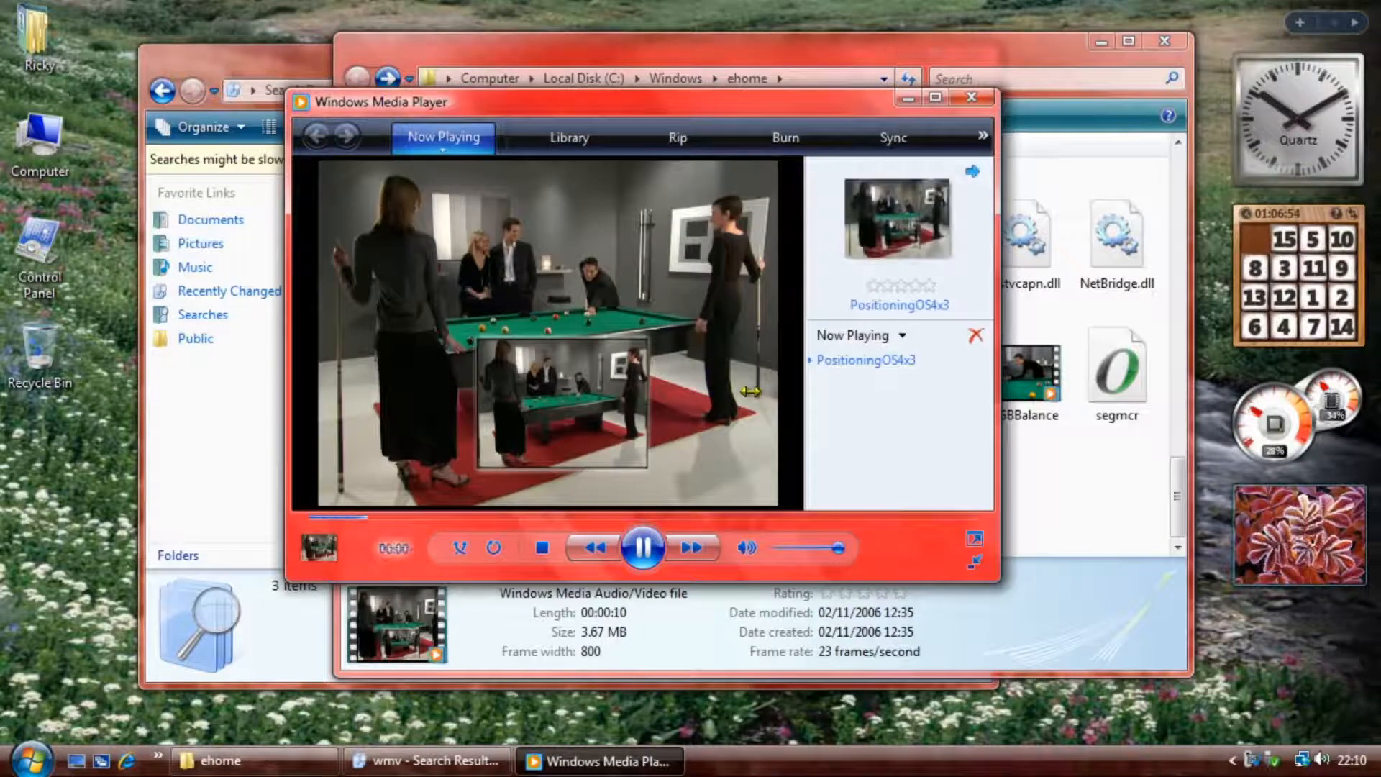
{"action": "left_click_drag", "start_coordinate": [669, 130], "coordinate": [199, 139]}
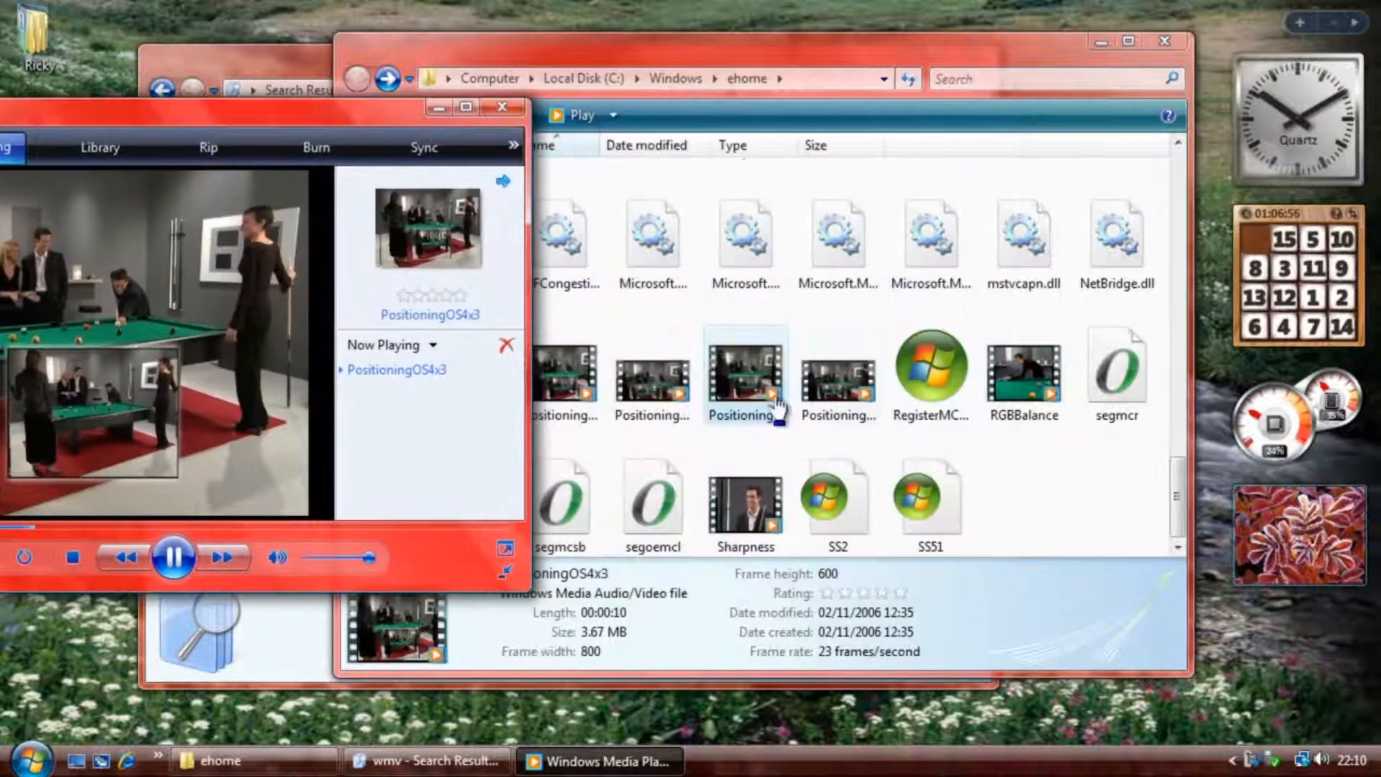
{"action": "left_click", "coordinate": [759, 424]}
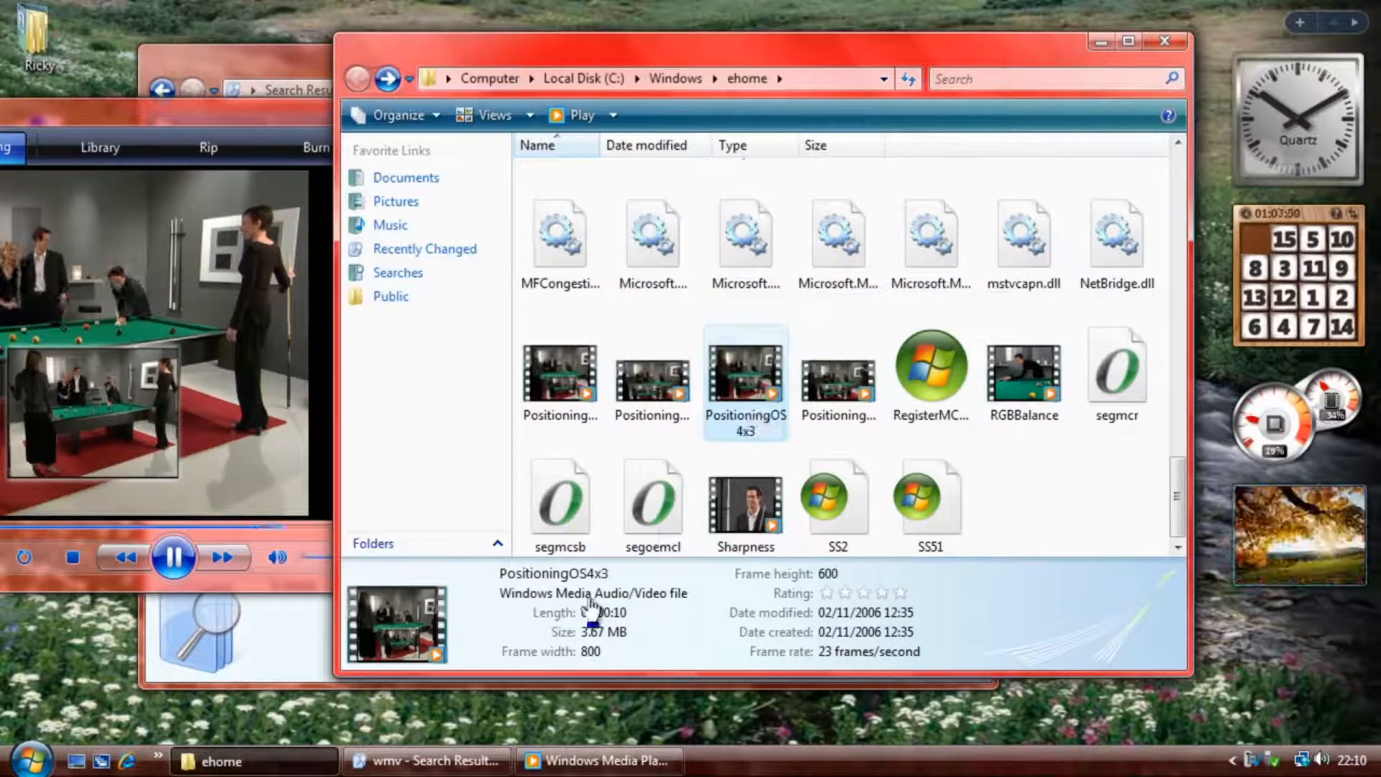
{"action": "left_click_drag", "start_coordinate": [203, 133], "coordinate": [421, 118]}
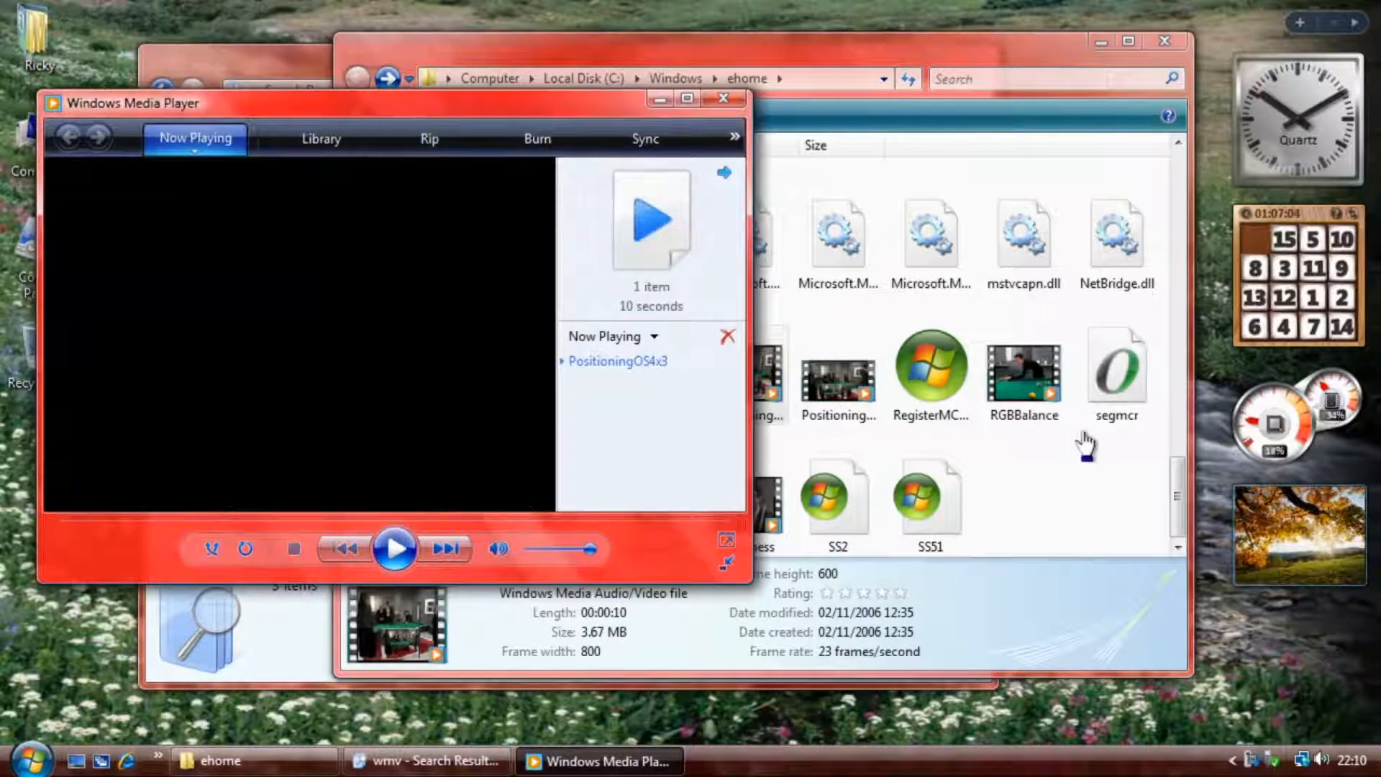
Play the RGBBalance and Sharpness videos from the ehome folder, closing the player after each one
{"action": "double_click", "coordinate": [1024, 377]}
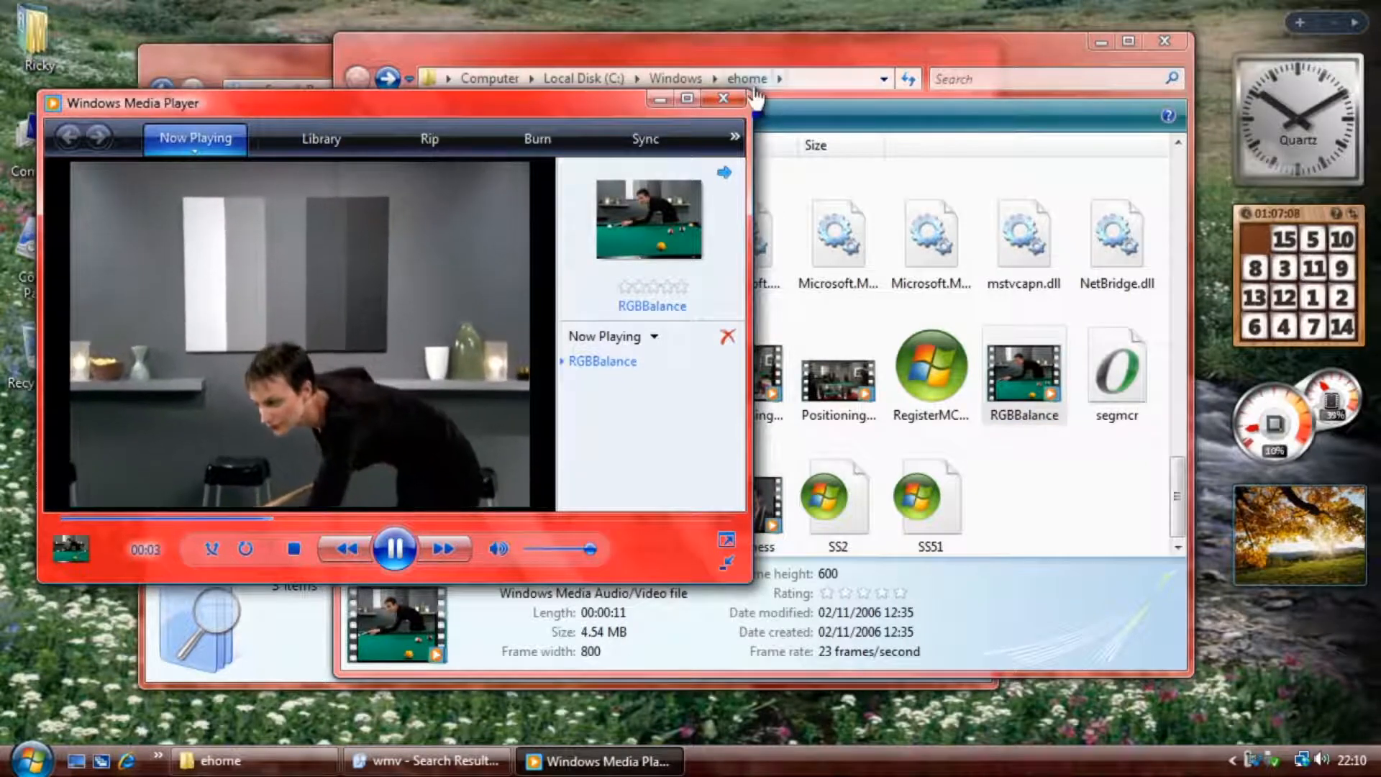
{"action": "left_click", "coordinate": [724, 99]}
{"action": "double_click", "coordinate": [752, 532]}
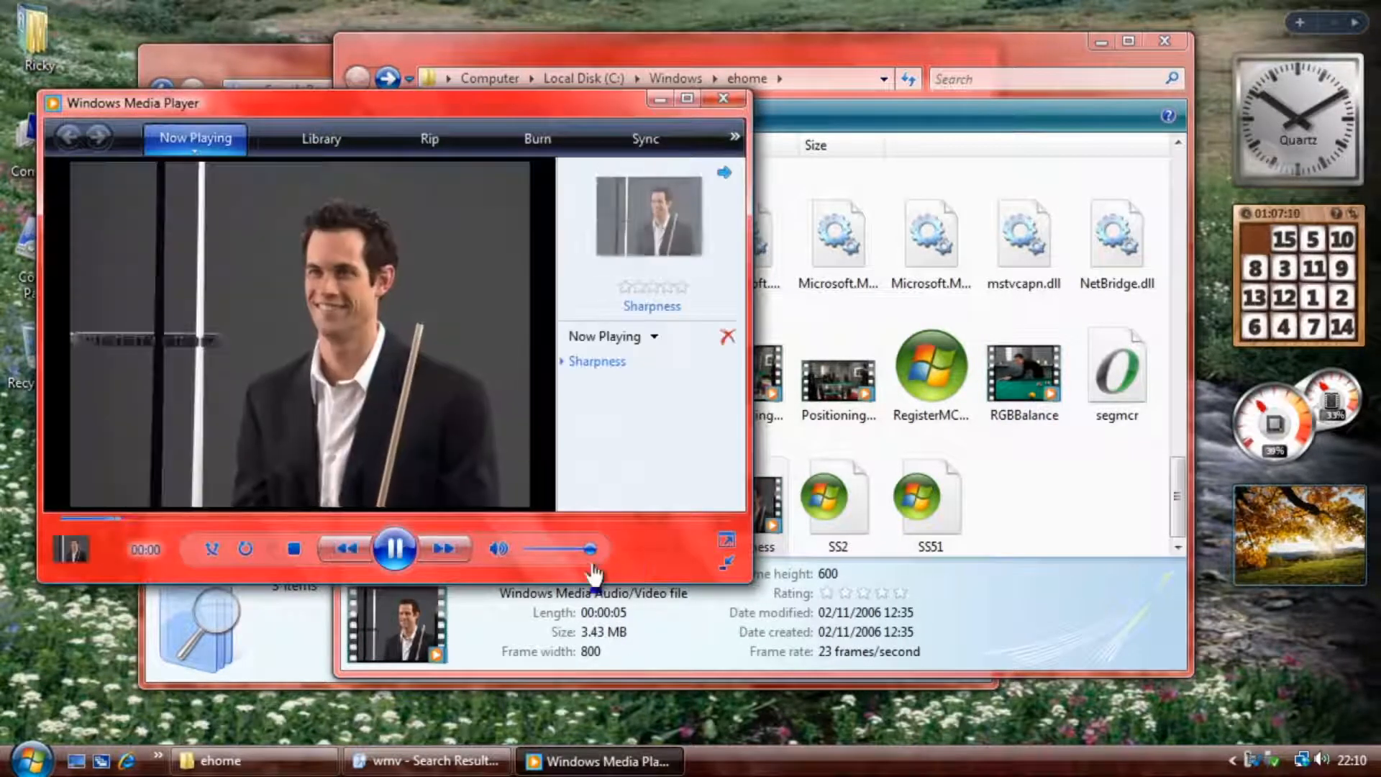
{"action": "left_click", "coordinate": [723, 99]}
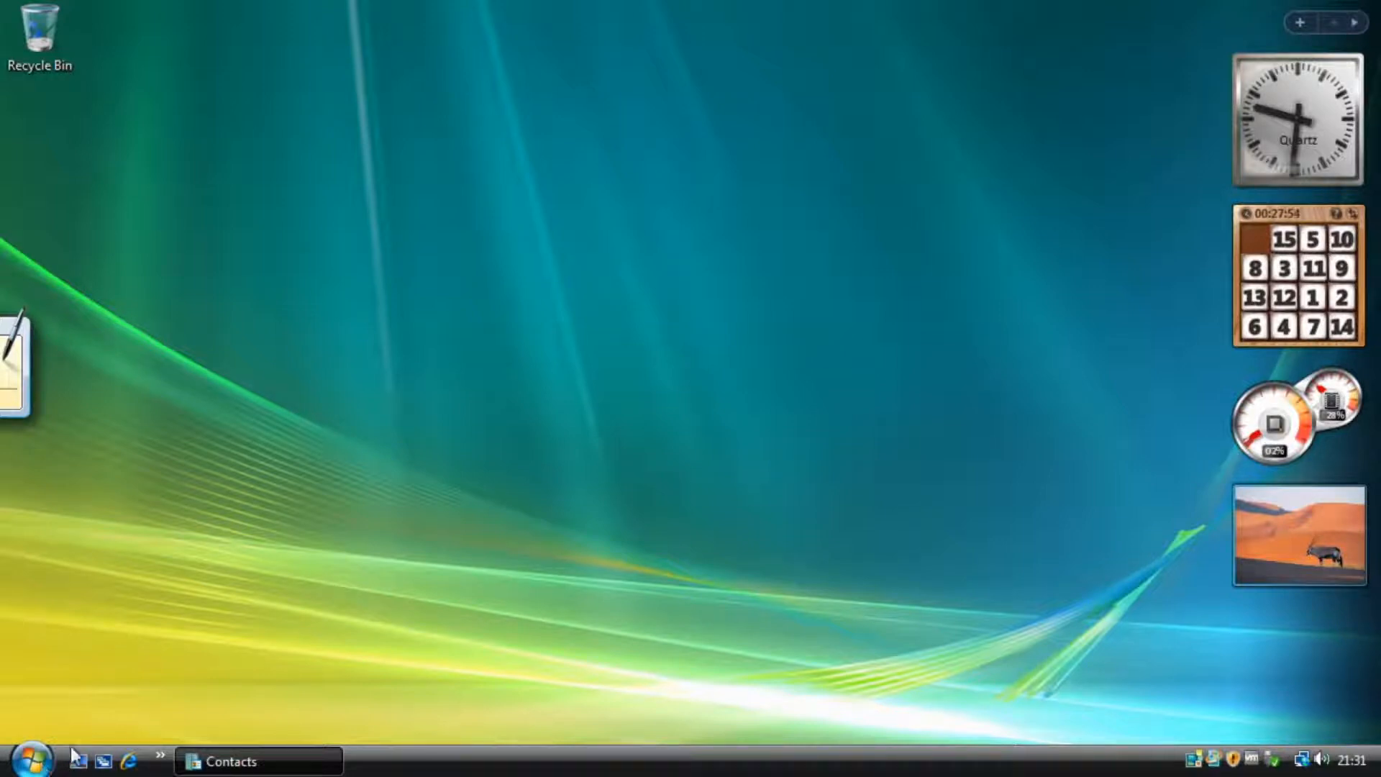
Open the Documents folder, centre its window on the desktop and collapse the folder tree
{"action": "left_click", "coordinate": [32, 760]}
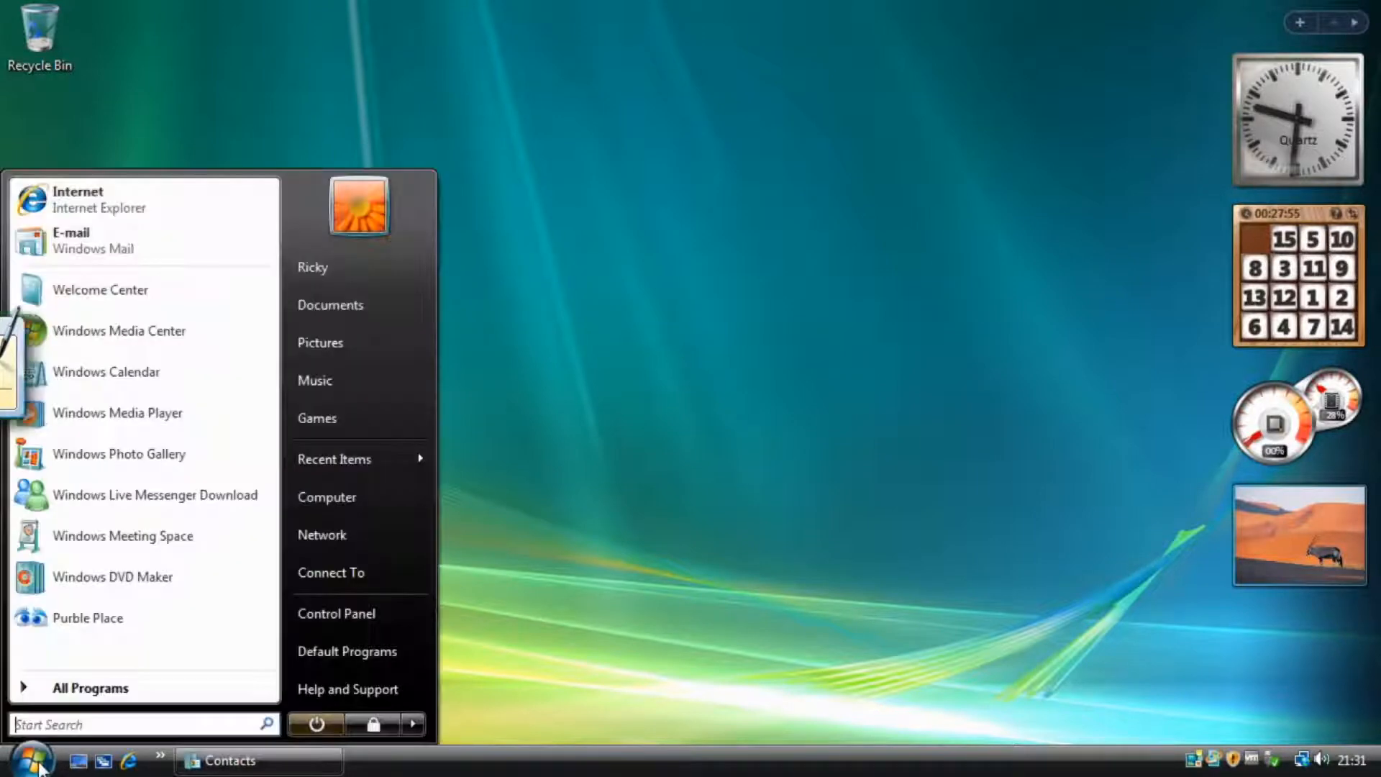
{"action": "left_click", "coordinate": [374, 307]}
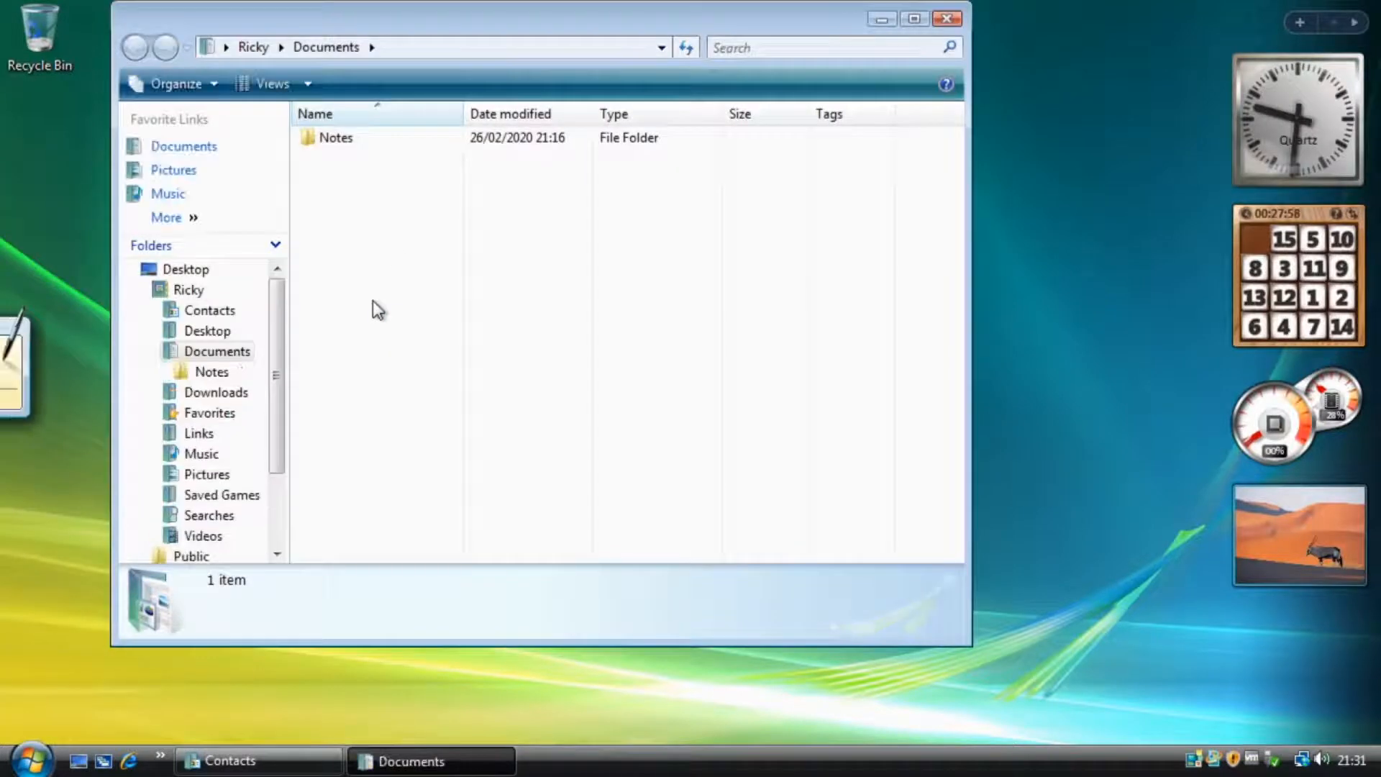
{"action": "left_click_drag", "start_coordinate": [530, 20], "coordinate": [675, 49]}
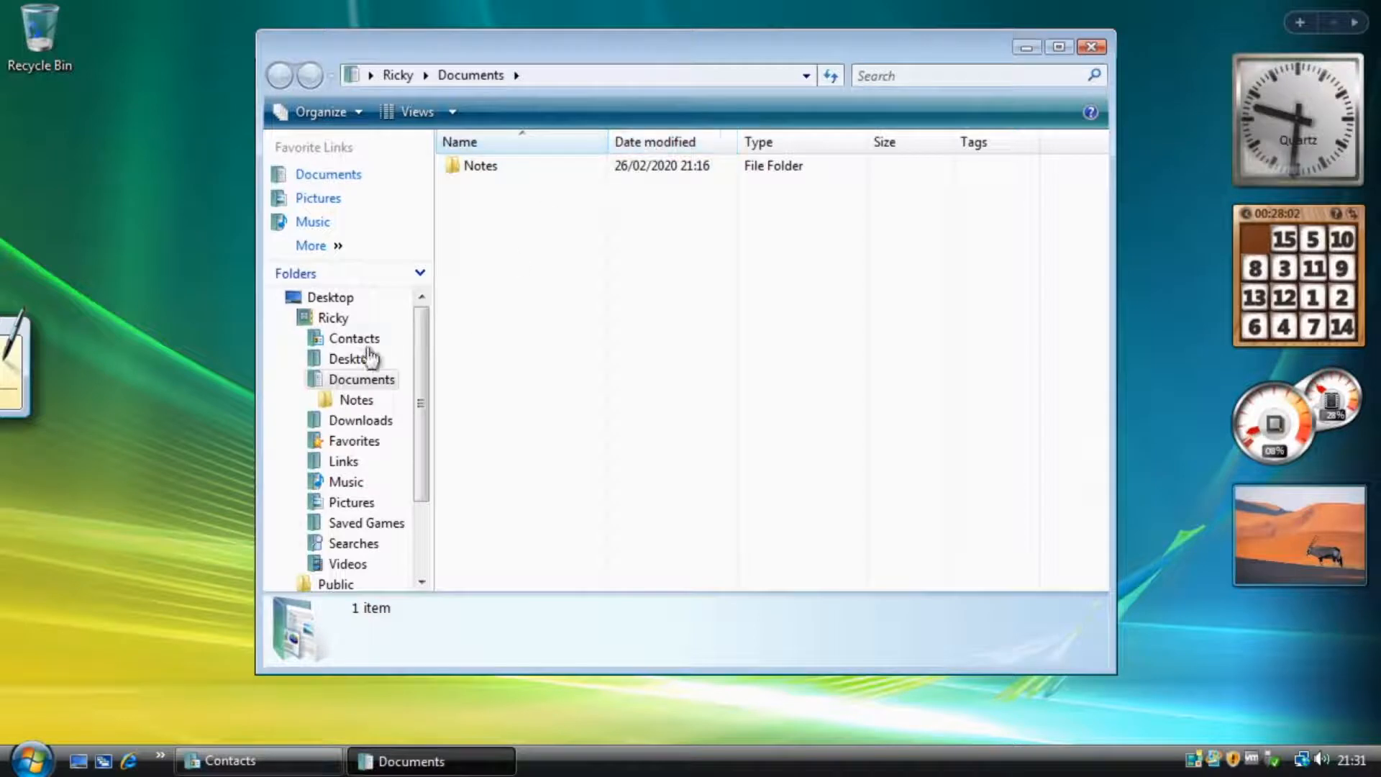
{"action": "left_click", "coordinate": [418, 275]}
Open Sample Music inside the Music folder and enlarge the details pane for the song I Guess You're Right
{"action": "left_click", "coordinate": [351, 226]}
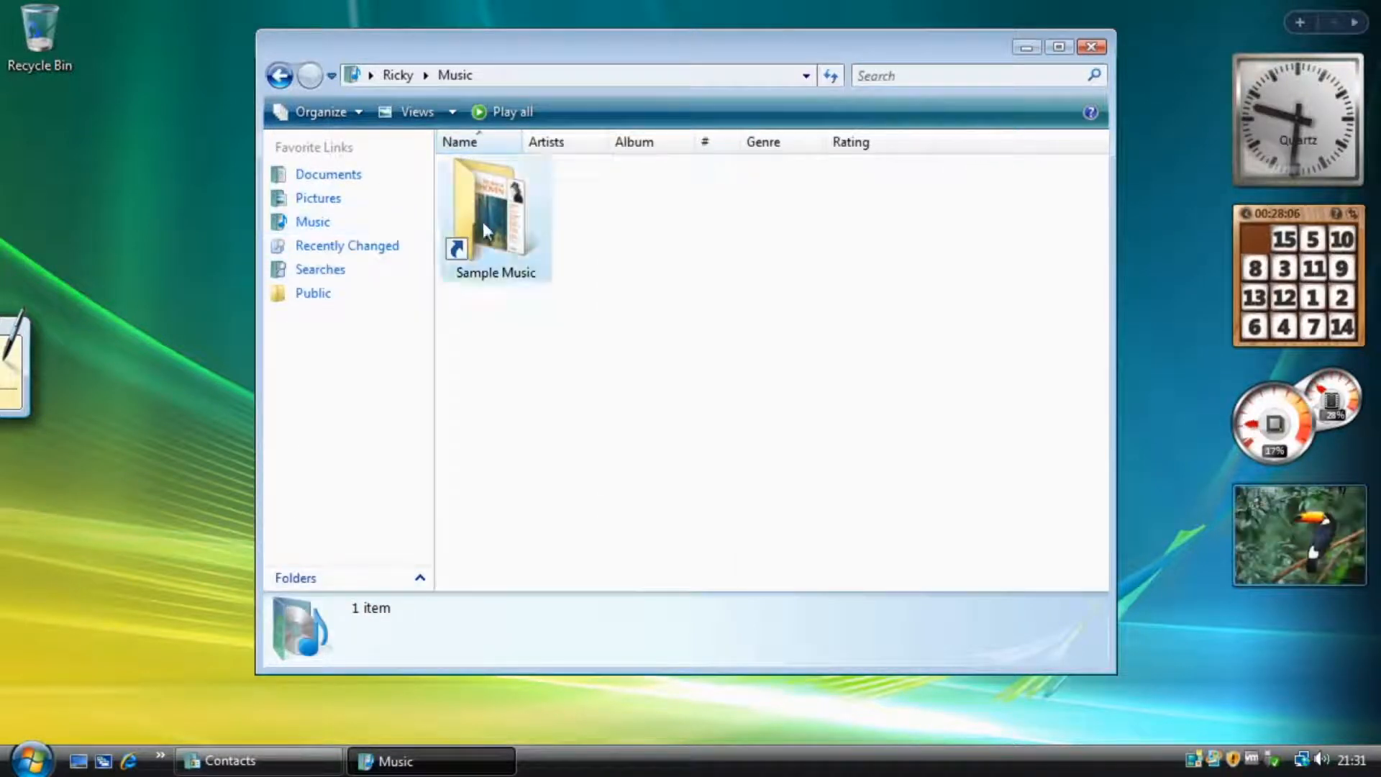
{"action": "double_click", "coordinate": [482, 221]}
{"action": "left_click", "coordinate": [501, 252]}
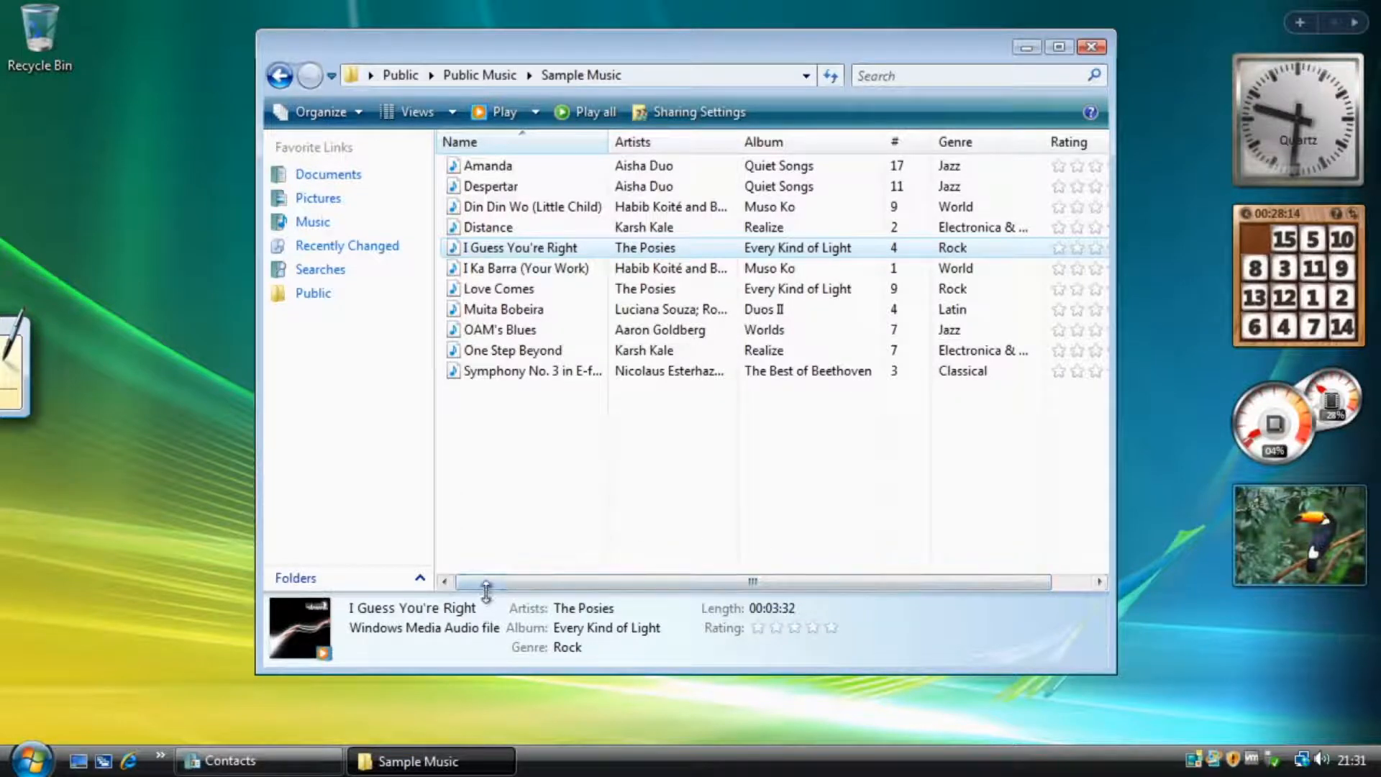
{"action": "left_click_drag", "start_coordinate": [484, 592], "coordinate": [539, 553]}
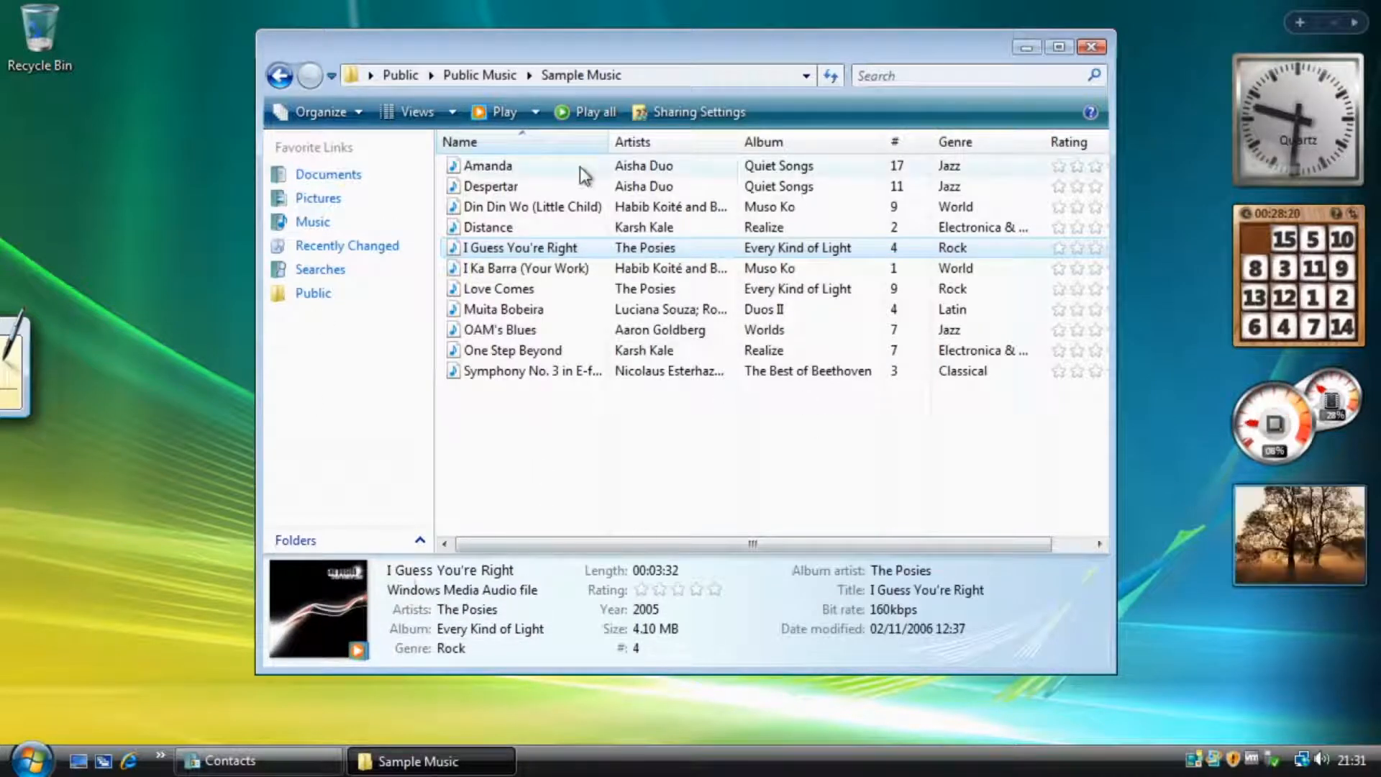
Try the Tiles view on the Sample Music files and settle on Large Icons
{"action": "left_click", "coordinate": [452, 111]}
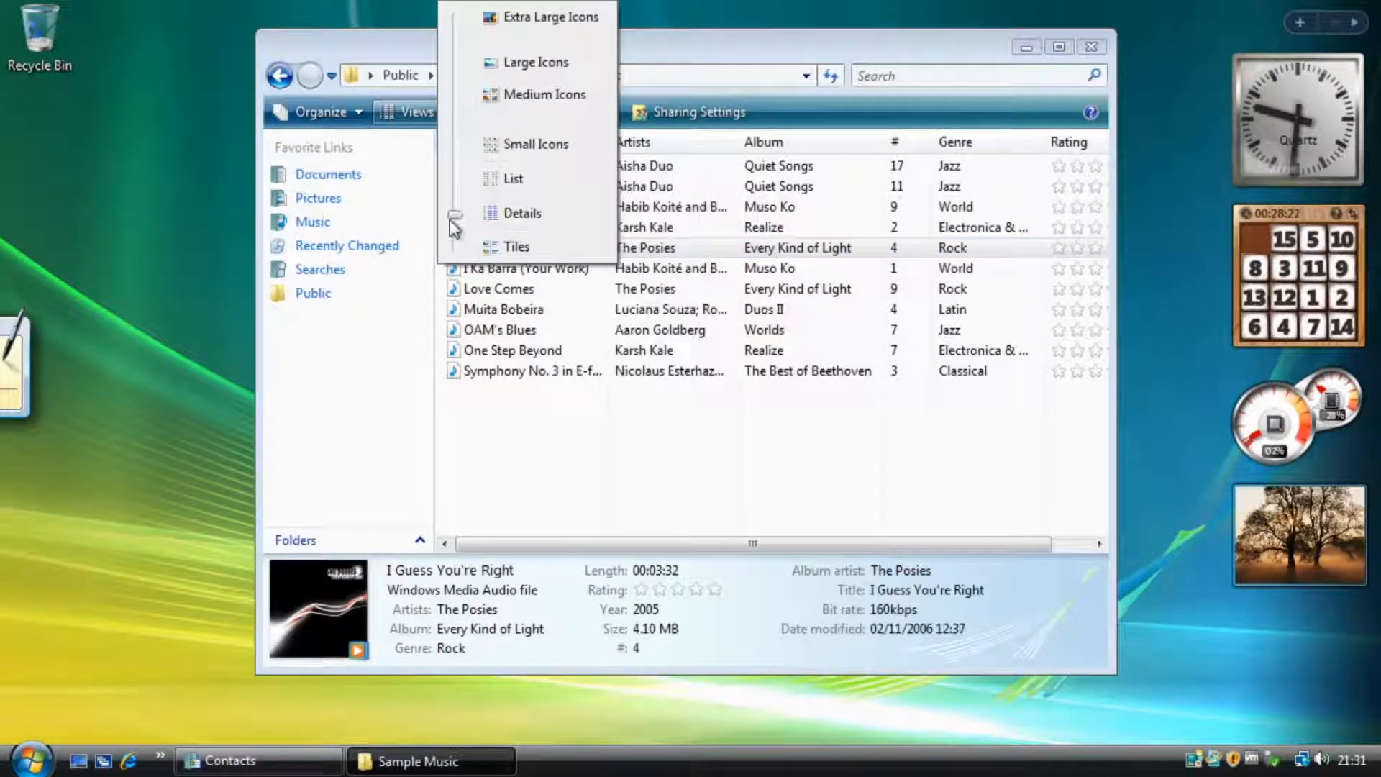
{"action": "left_click", "coordinate": [453, 241]}
{"action": "left_click", "coordinate": [447, 119]}
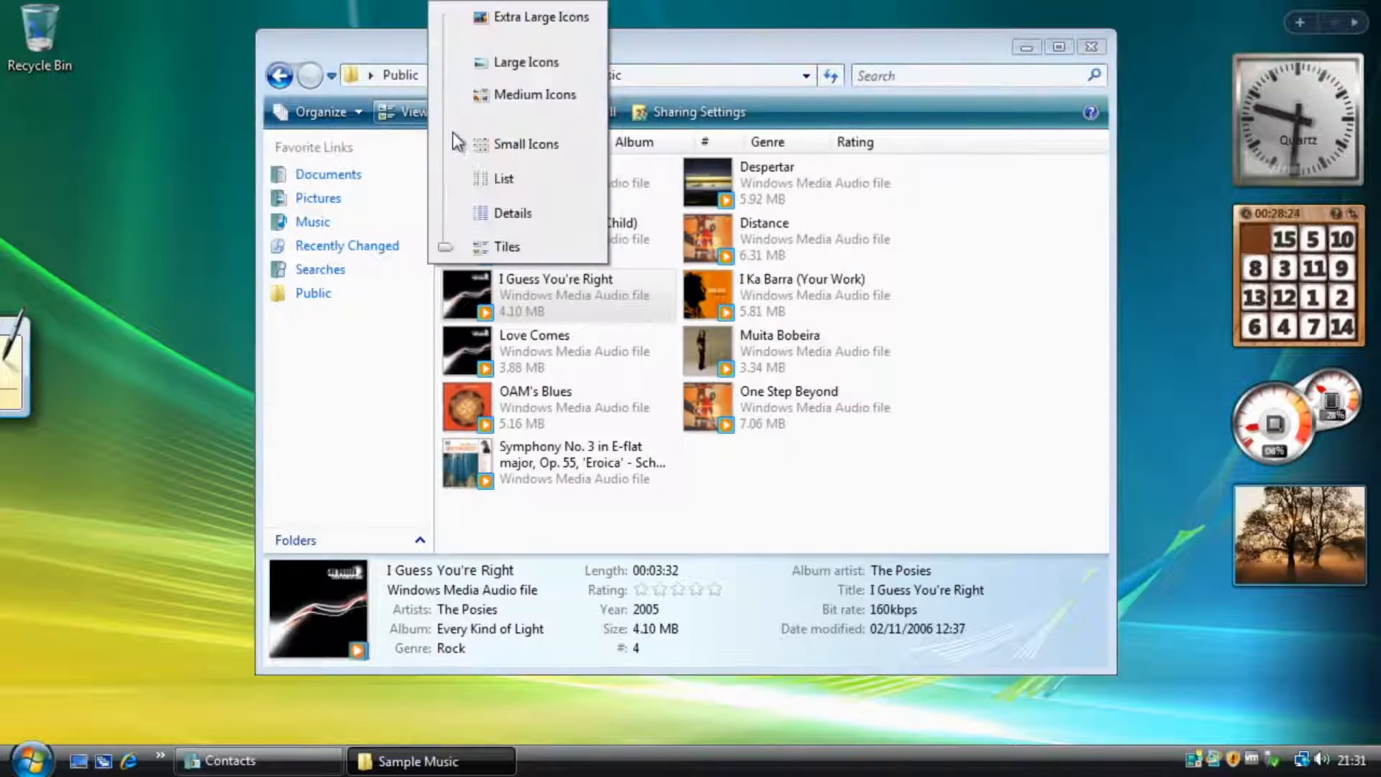
{"action": "left_click_drag", "start_coordinate": [445, 252], "coordinate": [484, 72]}
Turn on the preview pane for the selected song in Sample Music and close the folder window
{"action": "left_click", "coordinate": [313, 115]}
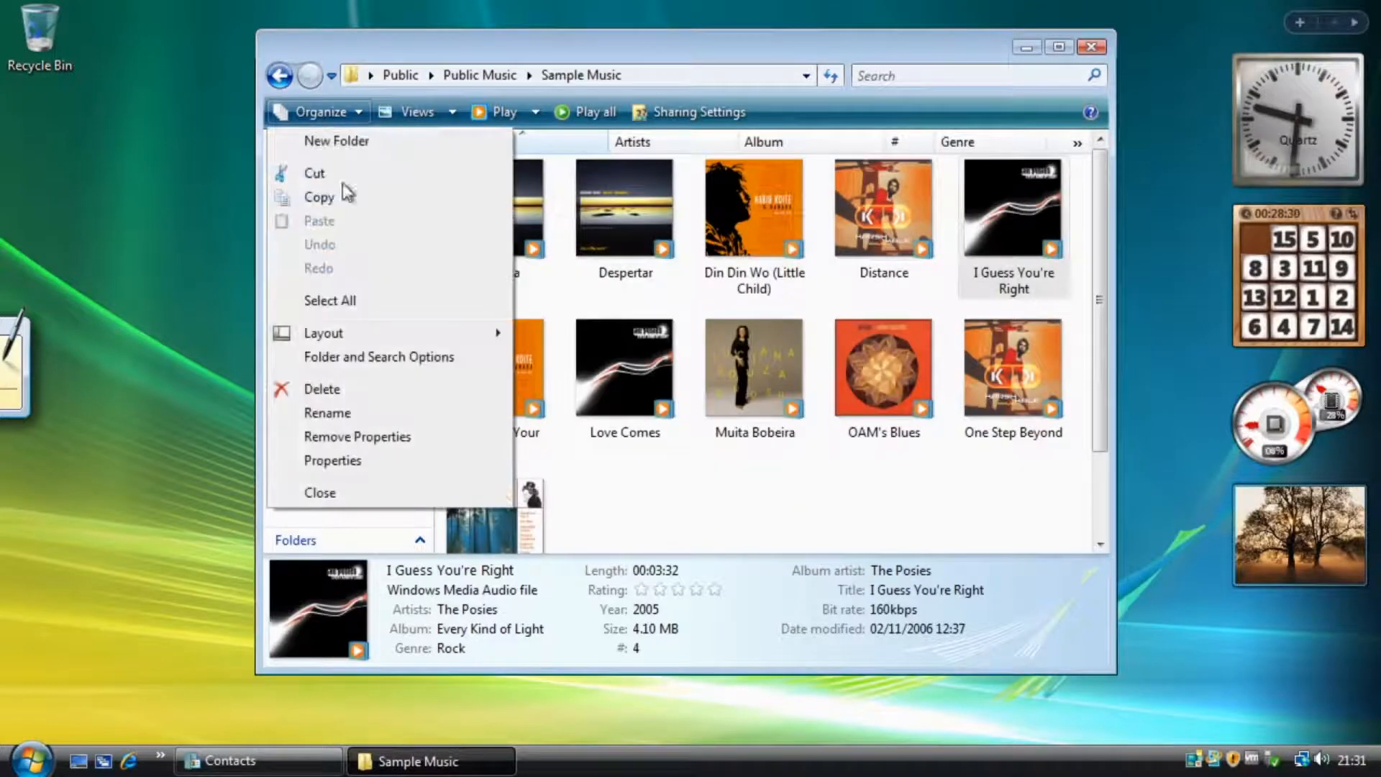
{"action": "mouse_move", "coordinate": [338, 338]}
{"action": "left_click", "coordinate": [565, 388]}
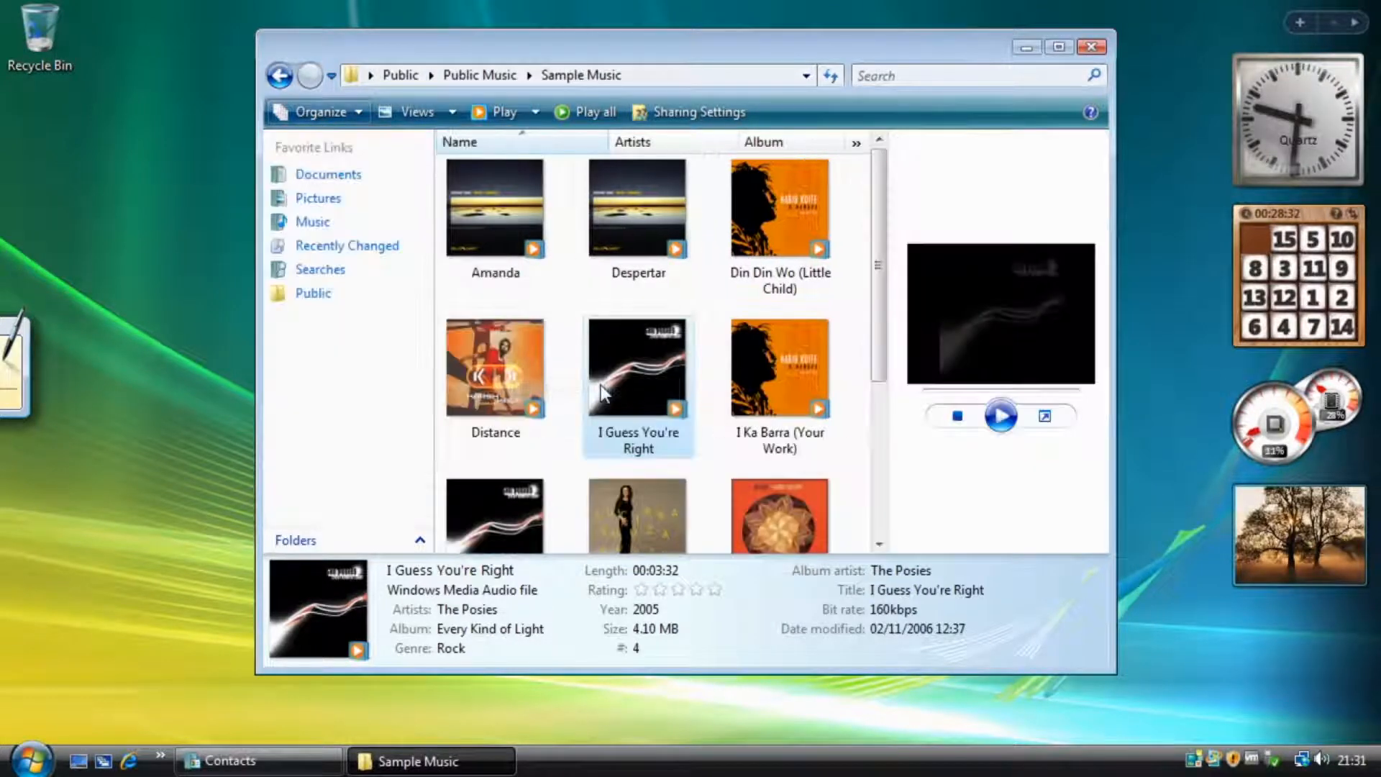
{"action": "left_click", "coordinate": [1092, 48]}
Reopen the Documents folder, browse from it to the Music and Pictures folders, and close the window
{"action": "left_click", "coordinate": [32, 761]}
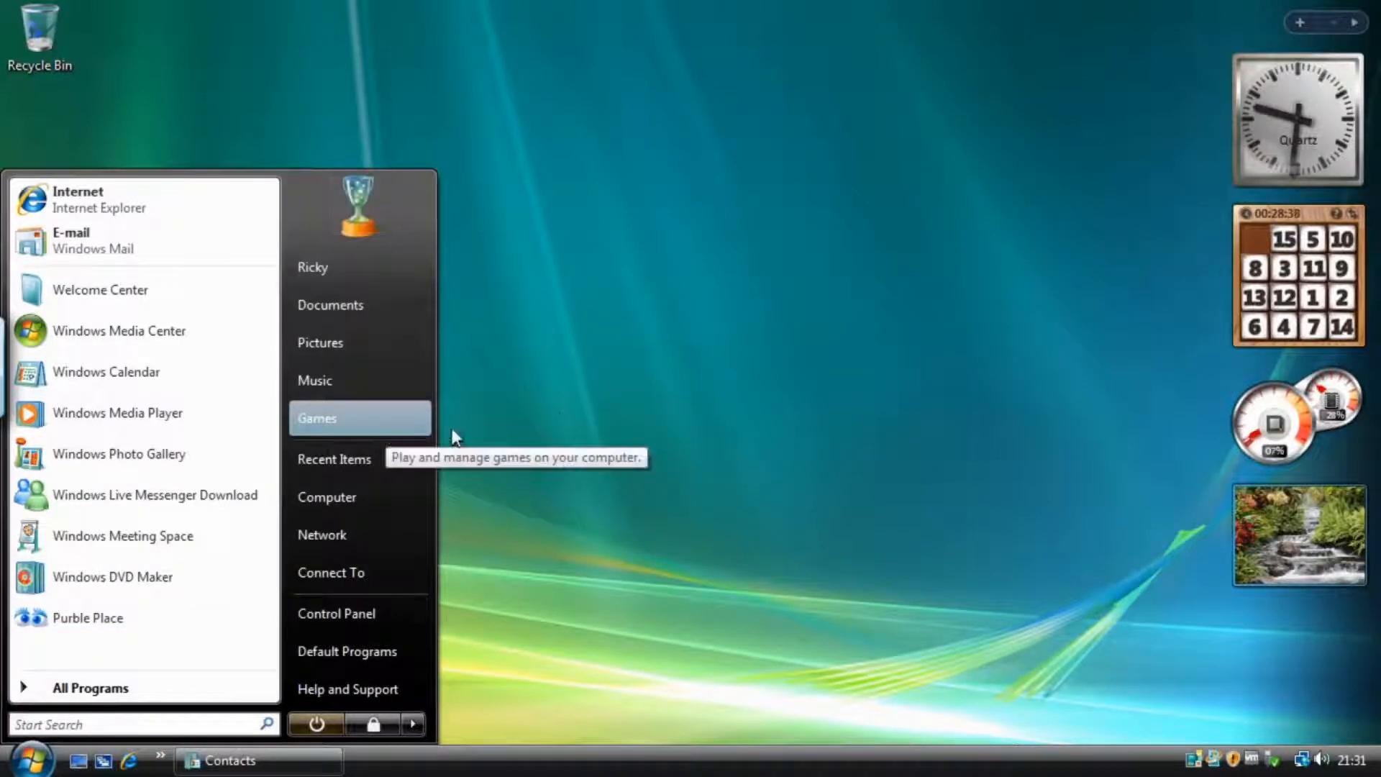
{"action": "left_click", "coordinate": [390, 305]}
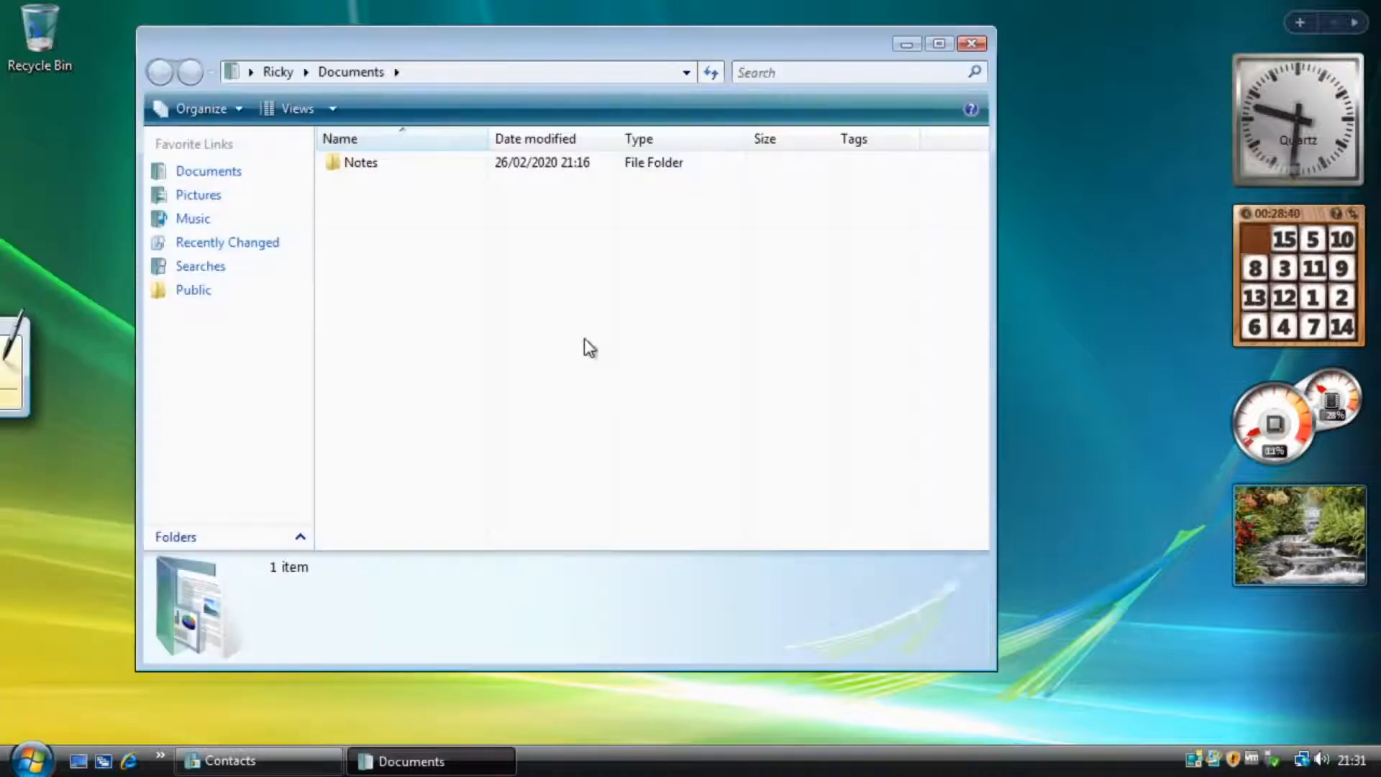
{"action": "left_click", "coordinate": [205, 219]}
{"action": "left_click", "coordinate": [227, 194]}
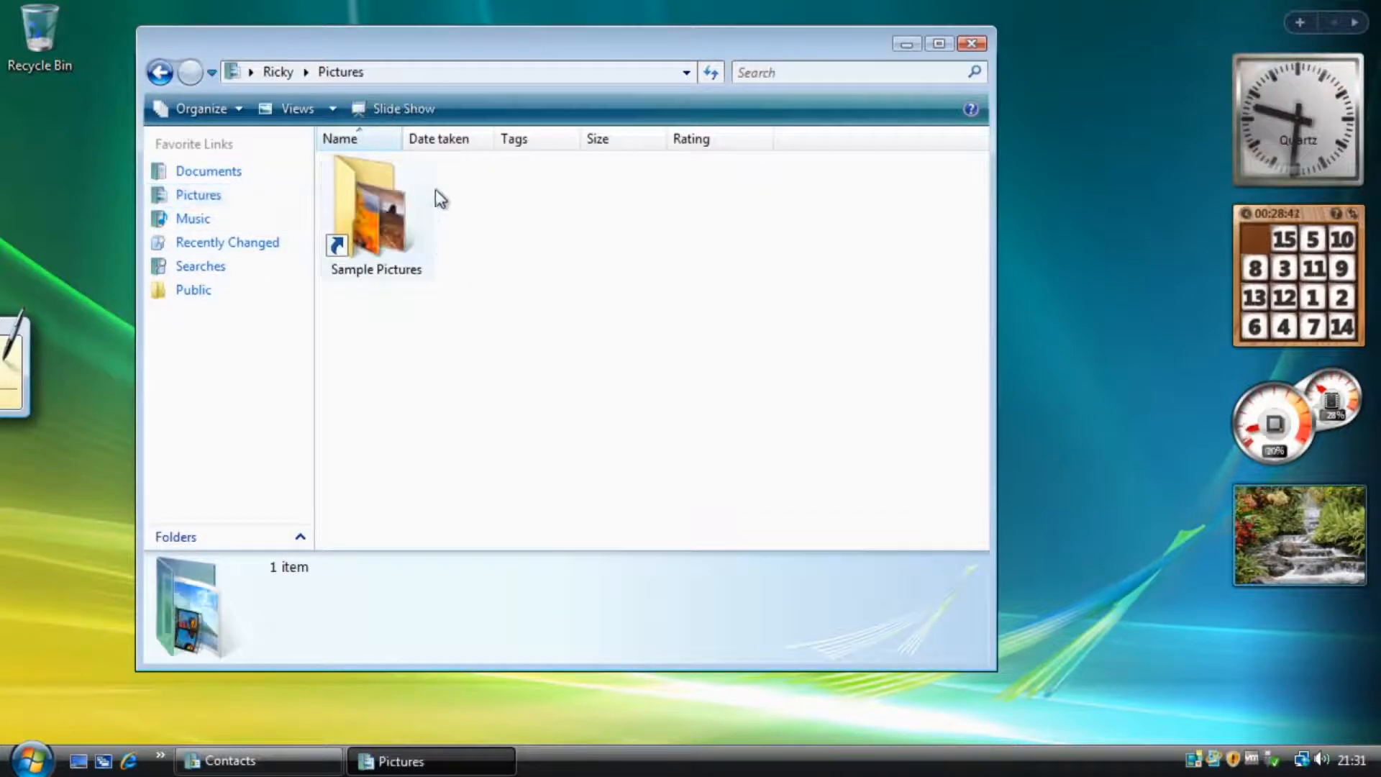
{"action": "left_click", "coordinate": [971, 44]}
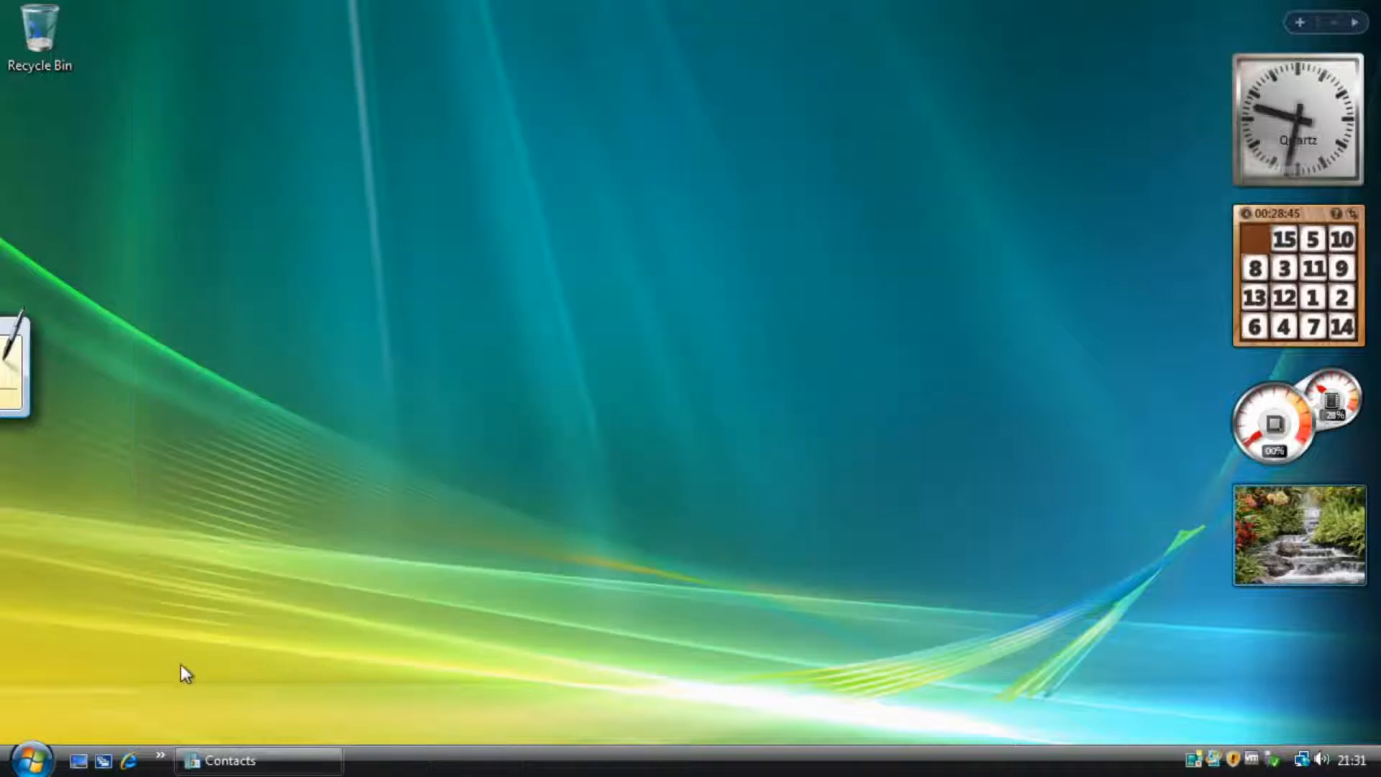
Open Control Panel in its category view and shift its window slightly on the desktop
{"action": "left_click", "coordinate": [49, 759]}
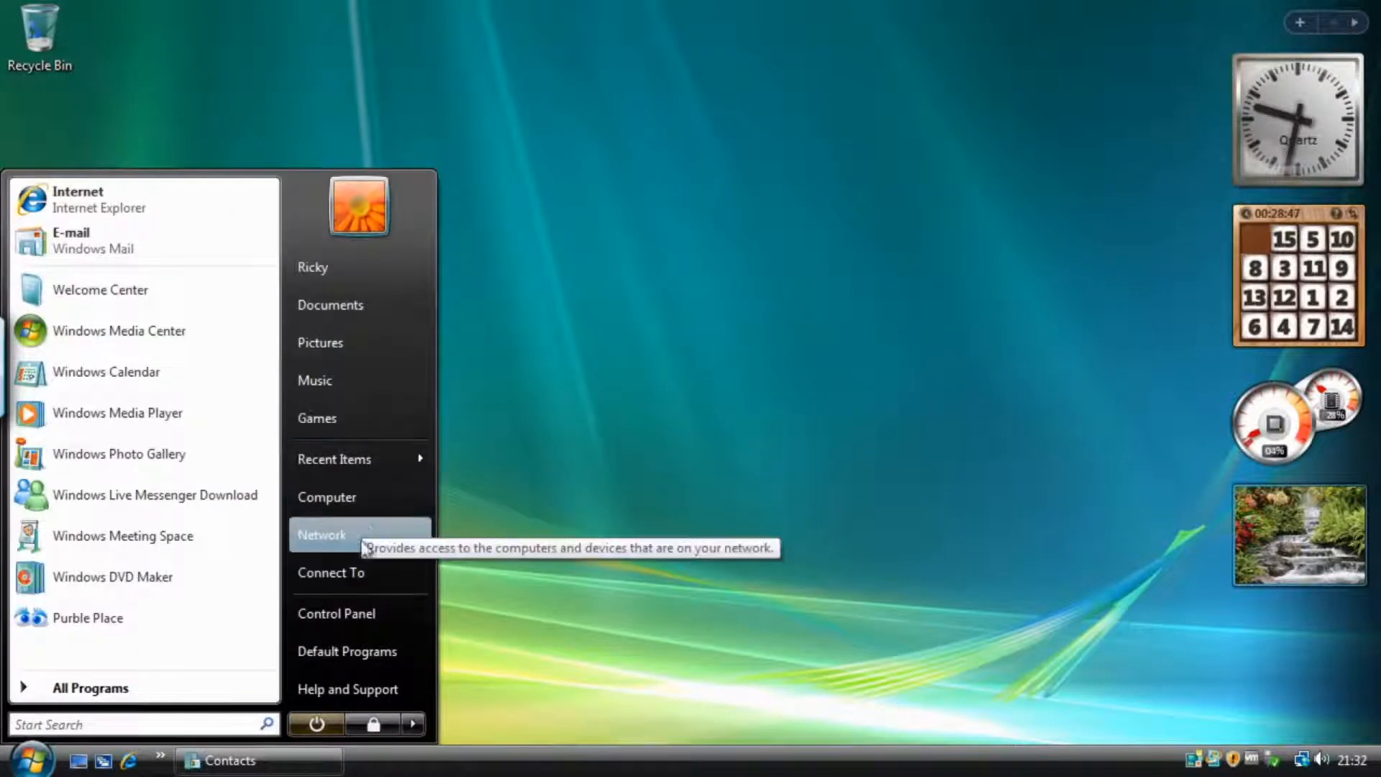
{"action": "left_click", "coordinate": [340, 615]}
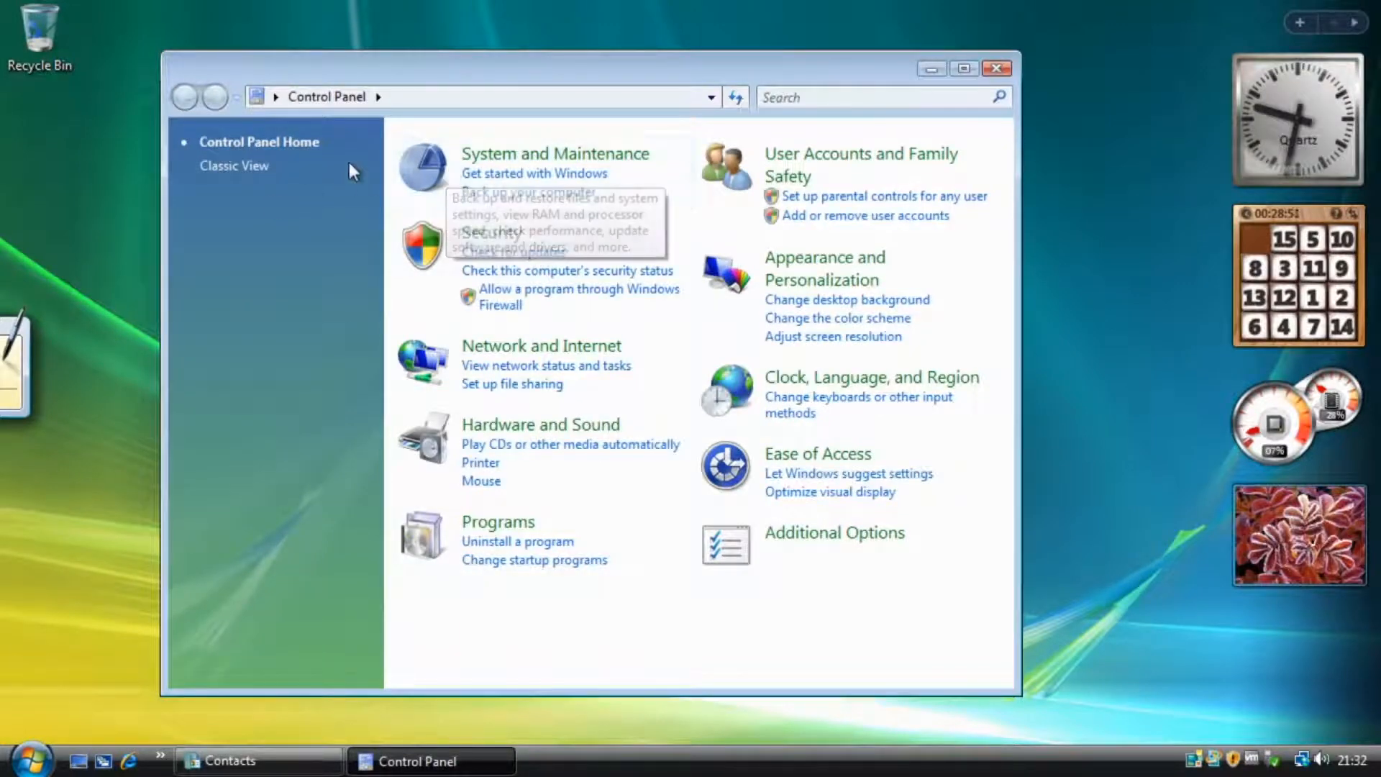
{"action": "mouse_move", "coordinate": [684, 77]}
{"action": "left_mouse_down"}
{"action": "mouse_move", "coordinate": [721, 37]}
{"action": "mouse_move", "coordinate": [708, 74]}
{"action": "left_mouse_up"}
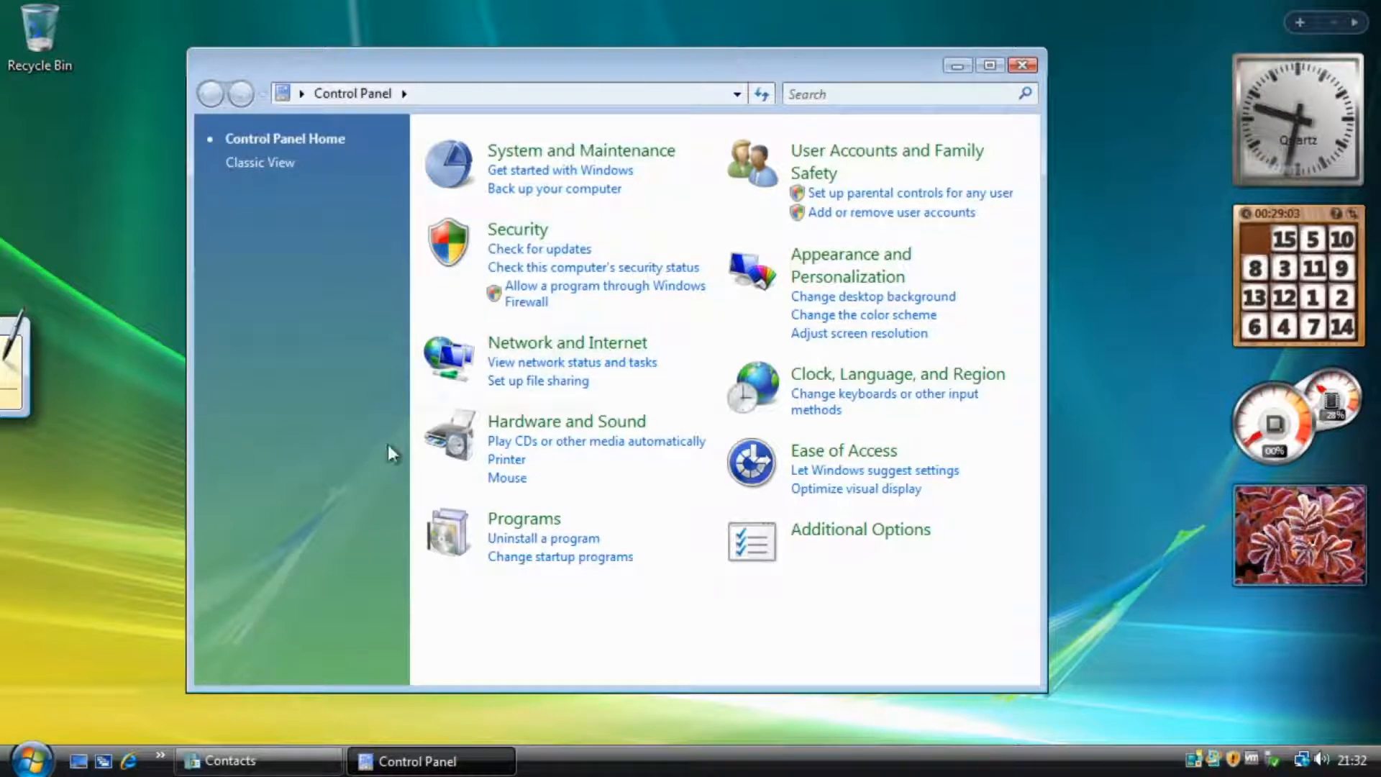
Switch Control Panel to Classic View and look through the full set of items
{"action": "left_click", "coordinate": [270, 165]}
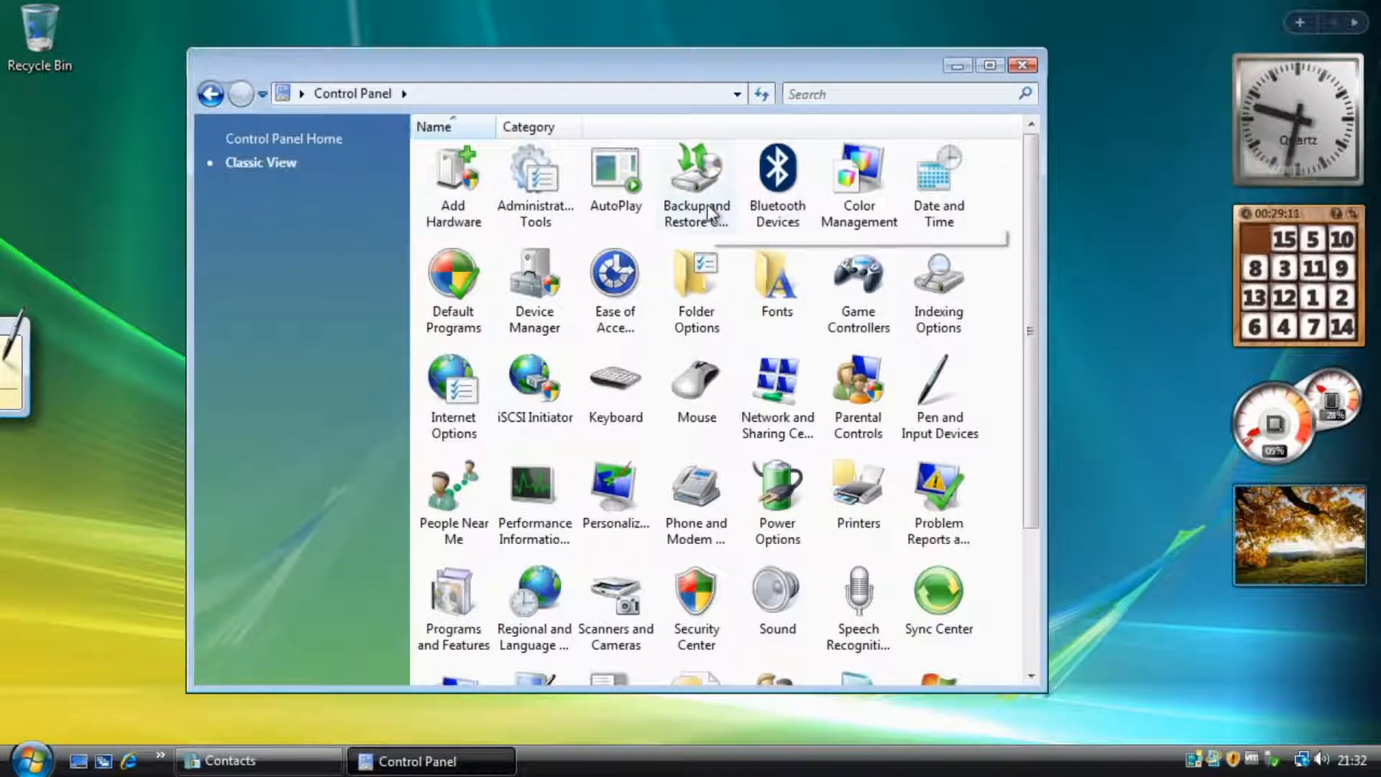
{"action": "scroll", "coordinate": [654, 503], "scroll_direction": "down", "scroll_amount": 2}
{"action": "scroll", "coordinate": [653, 507], "scroll_direction": "up", "scroll_amount": 2}
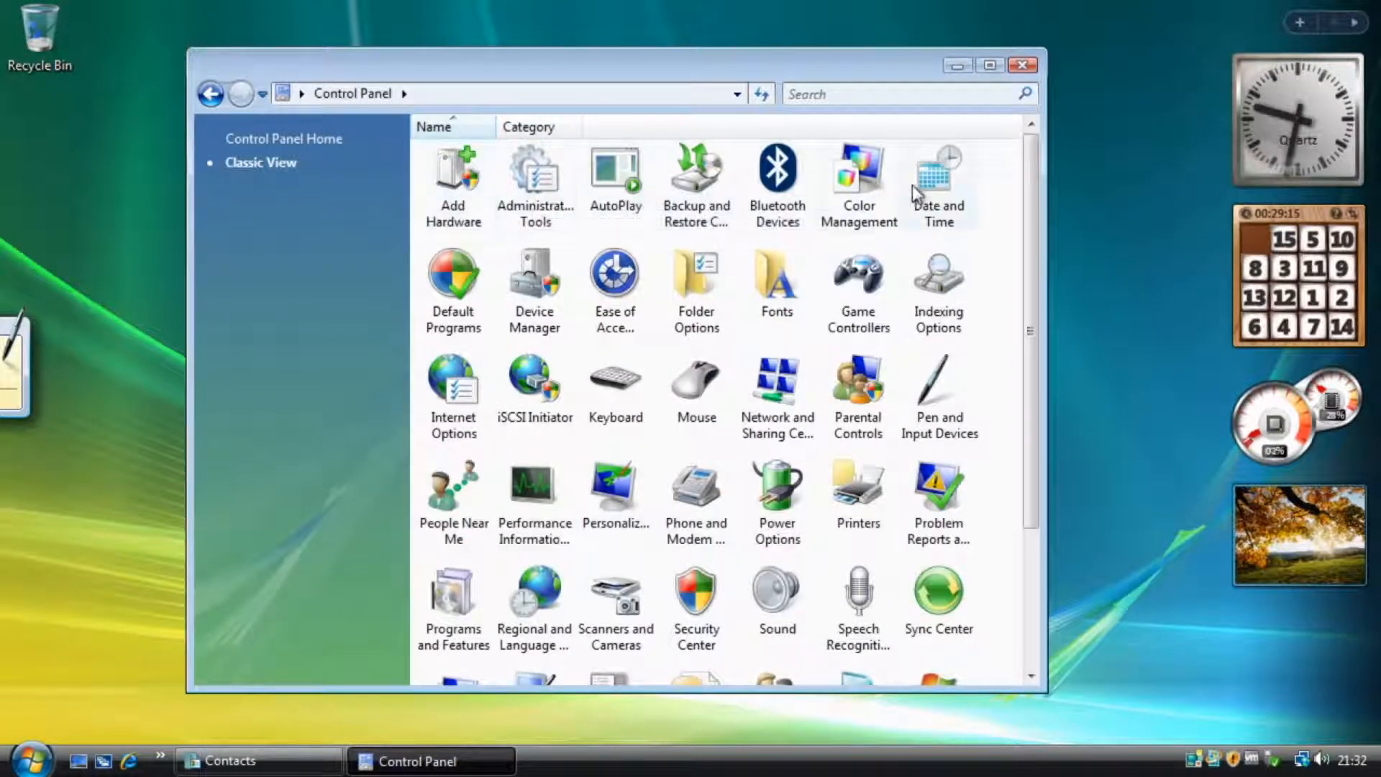
{"action": "scroll", "coordinate": [538, 478], "scroll_direction": "down", "scroll_amount": 2}
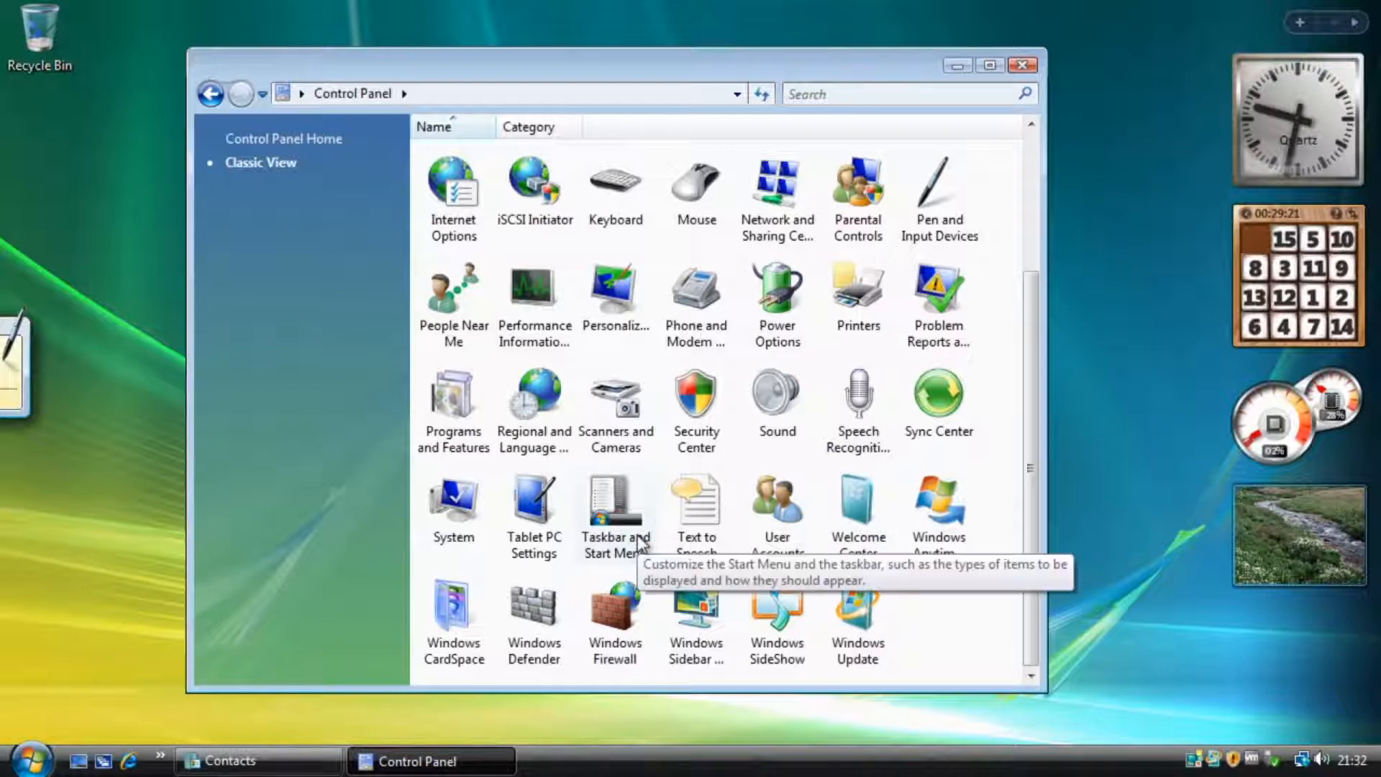
{"action": "scroll", "coordinate": [478, 439], "scroll_direction": "up", "scroll_amount": 2}
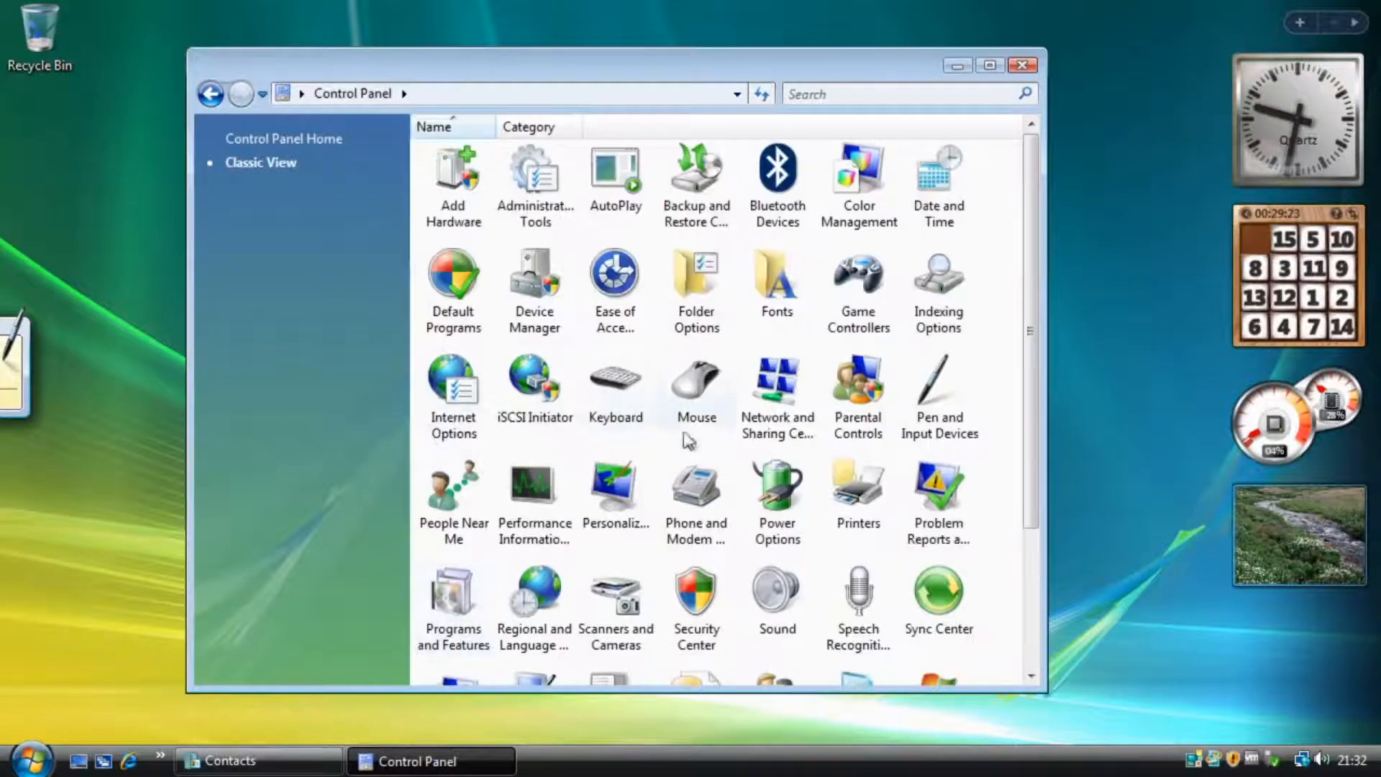
Enlarge the Control Panel window upward and on both sides so that all its icons fit without scrolling
{"action": "left_click_drag", "start_coordinate": [820, 56], "coordinate": [820, 40]}
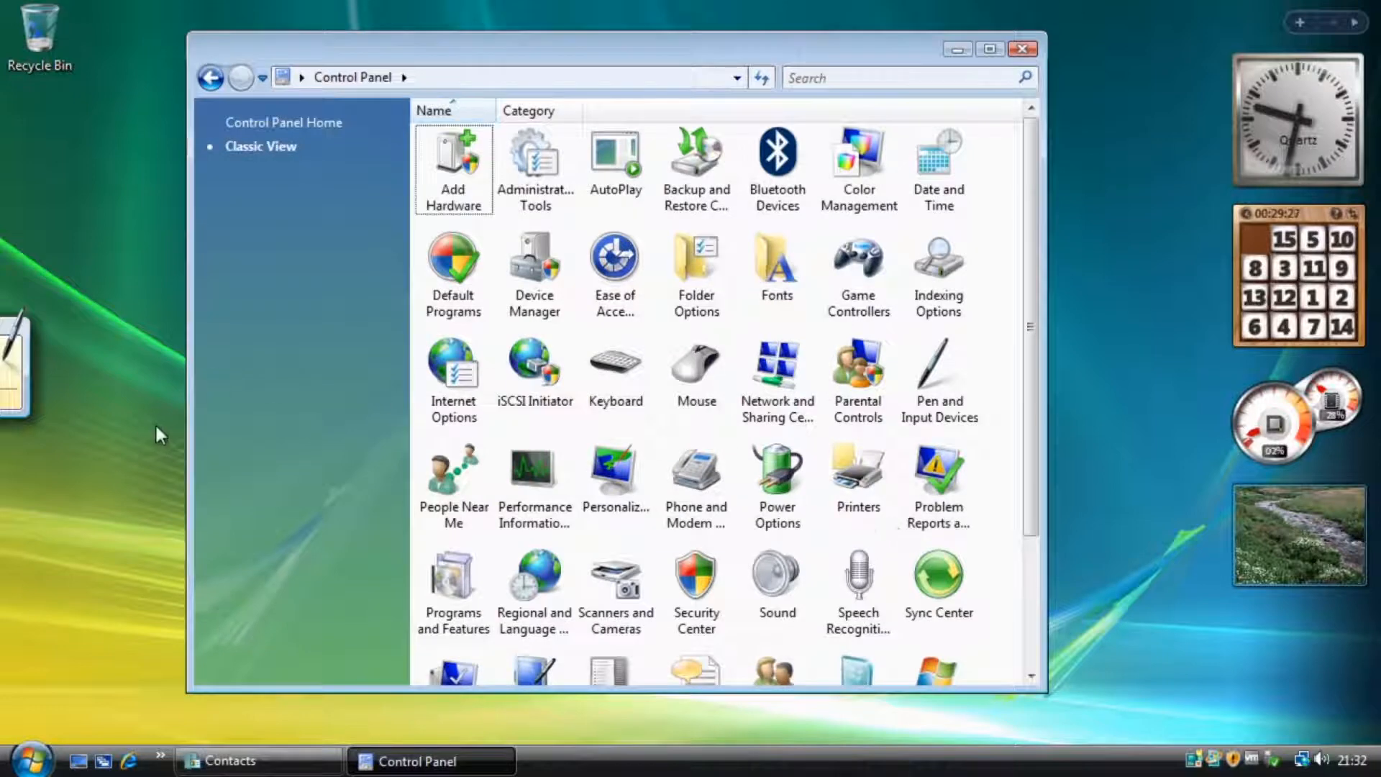
{"action": "left_click_drag", "start_coordinate": [21, 440], "coordinate": [25, 440]}
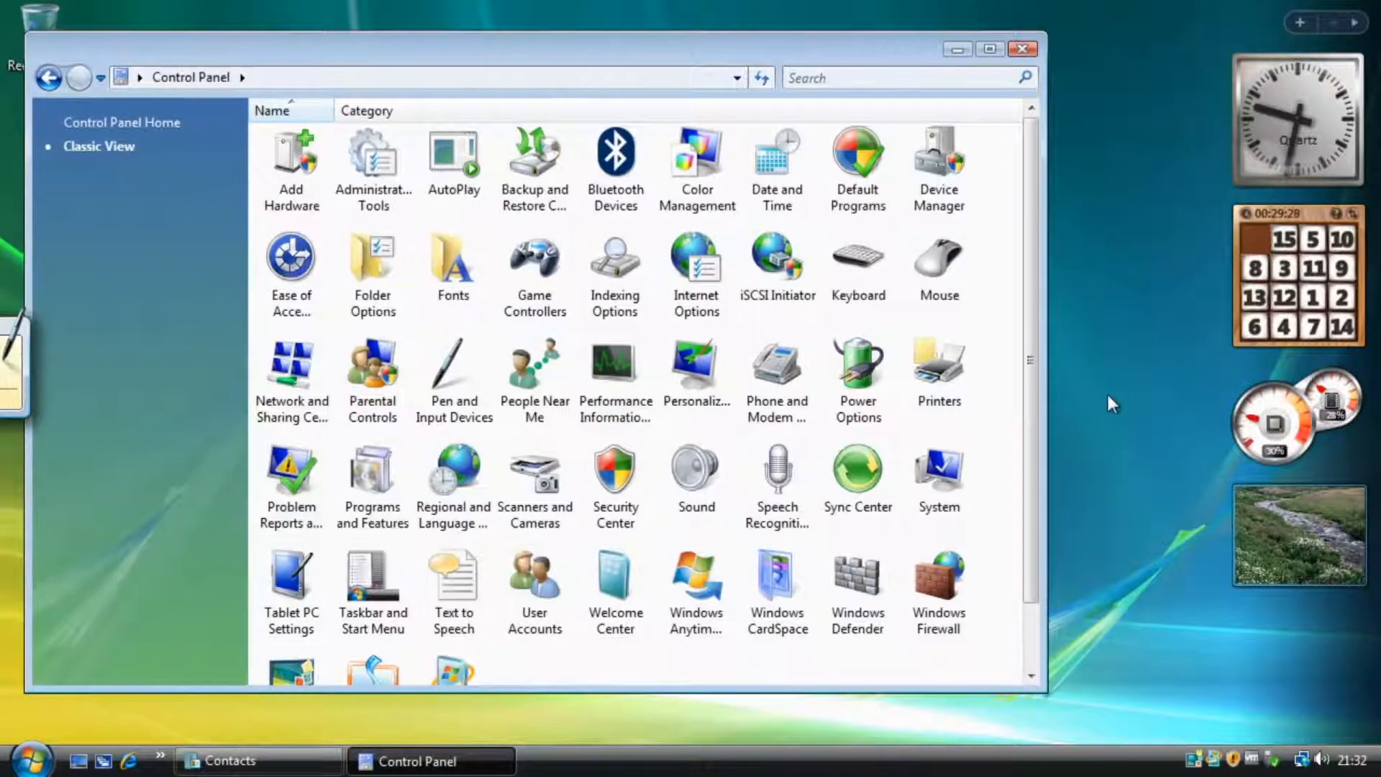
{"action": "left_click_drag", "start_coordinate": [1045, 401], "coordinate": [1180, 413]}
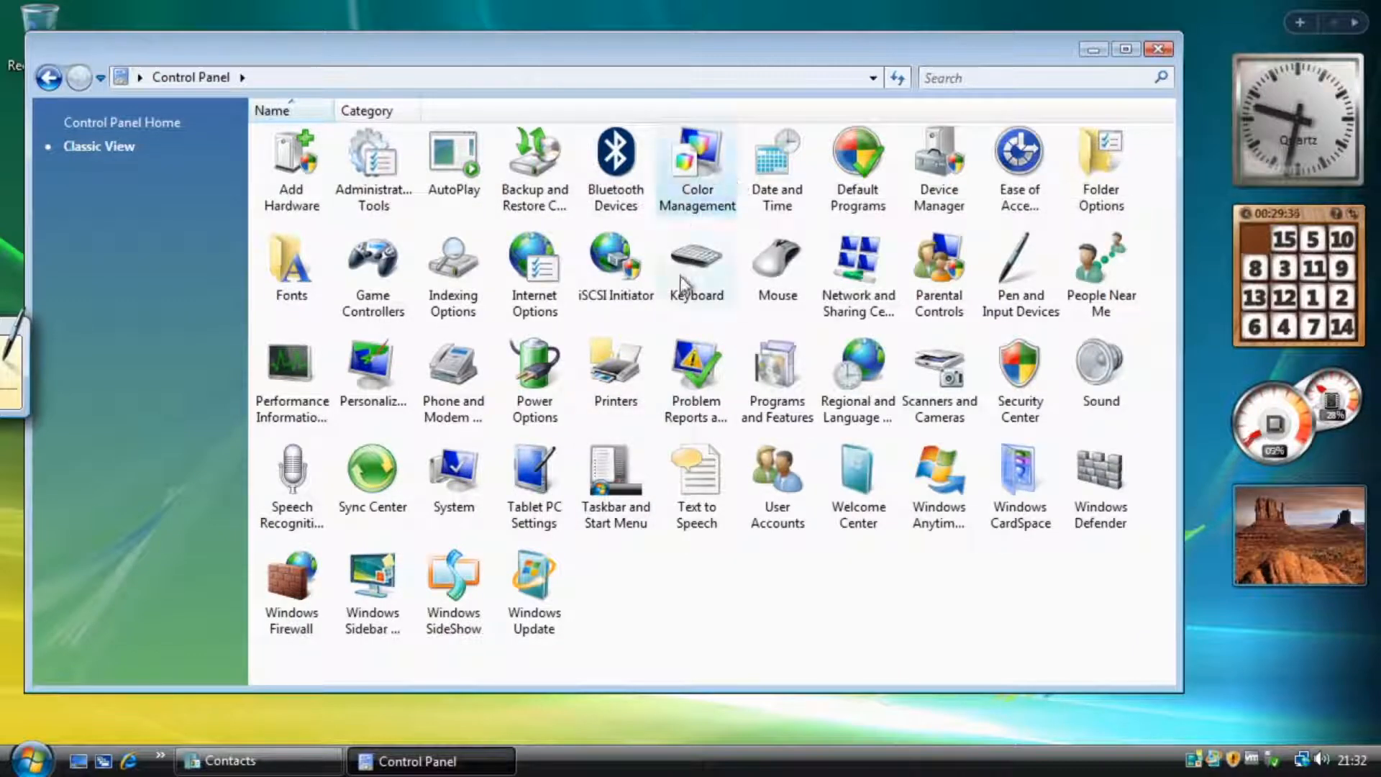
View the Color Management settings from Control Panel and close them
{"action": "double_click", "coordinate": [712, 181]}
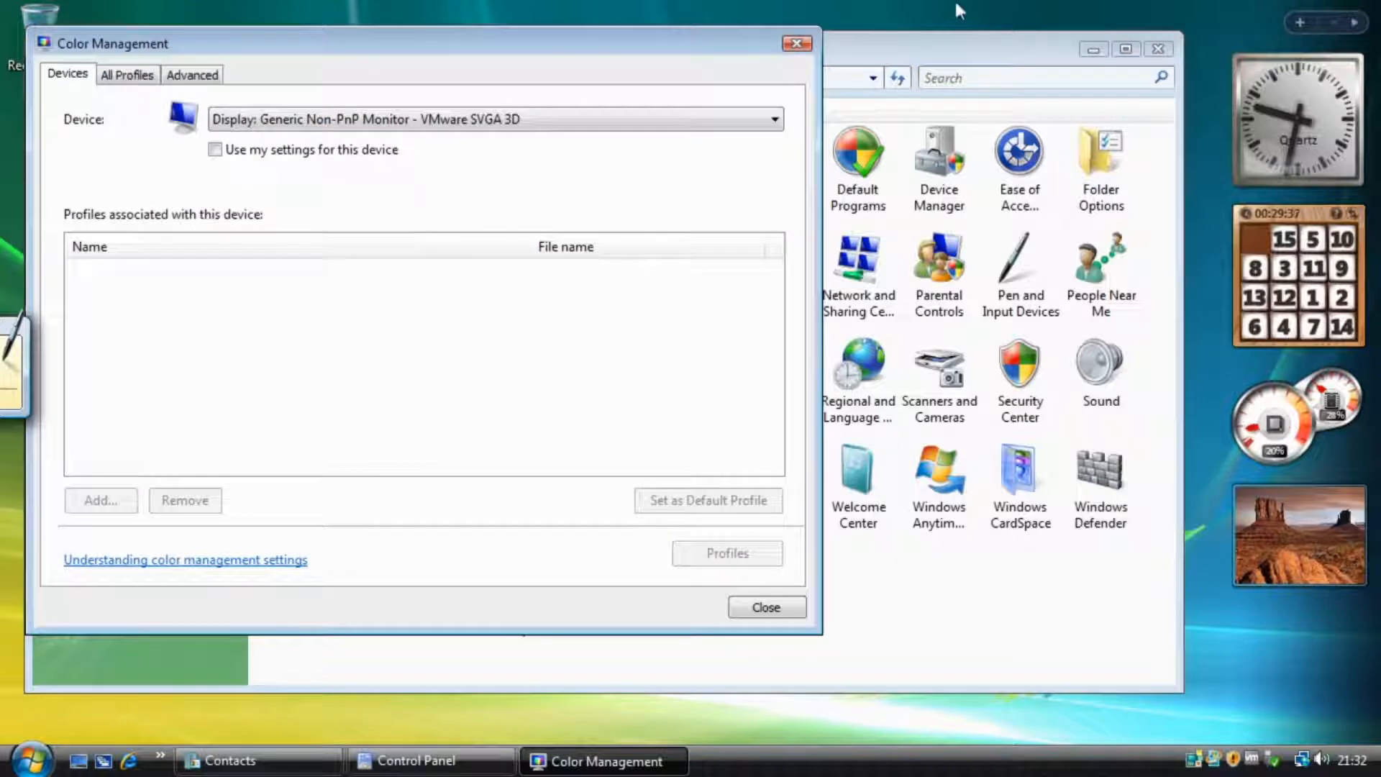
{"action": "left_click", "coordinate": [804, 44]}
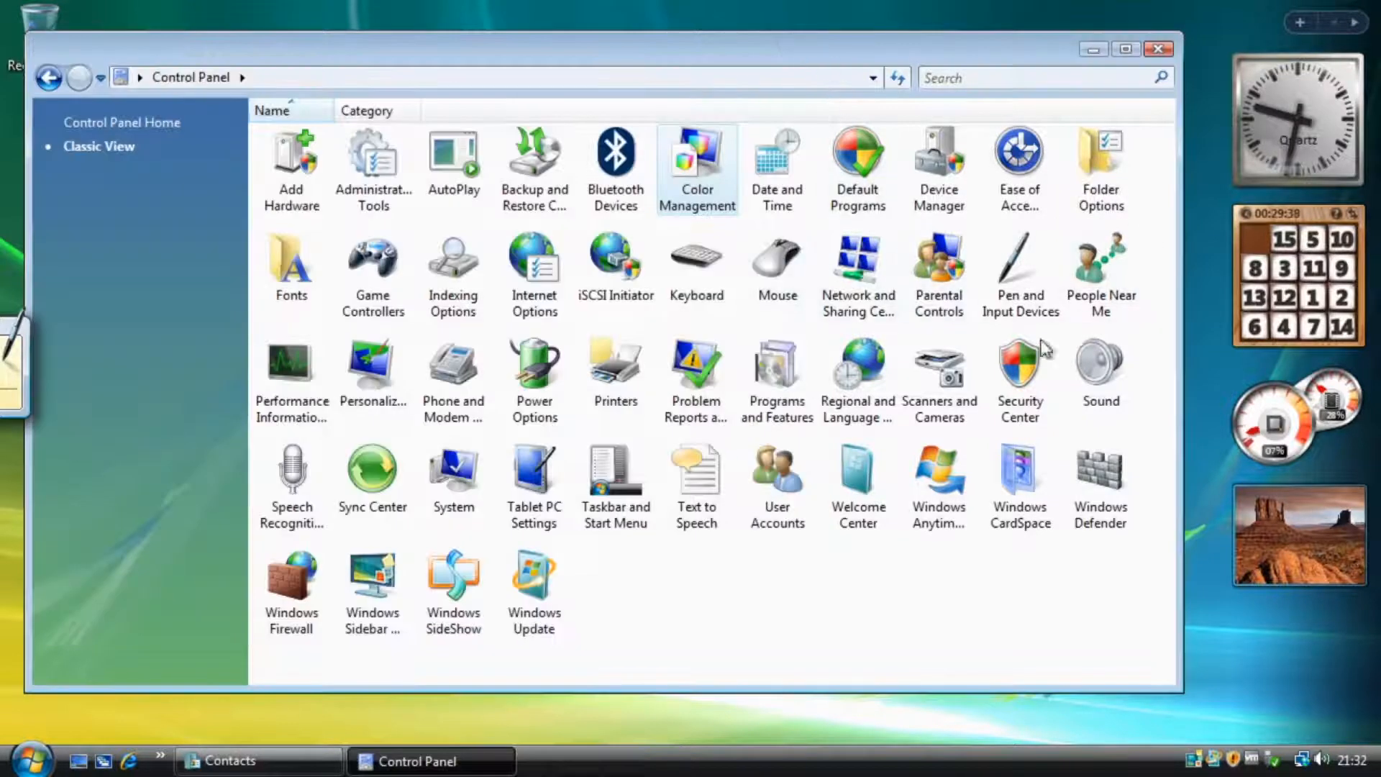
In Windows Sidebar Properties, try displaying the Sidebar on the Left side of the screen, and set it back to Right
{"action": "double_click", "coordinate": [374, 598]}
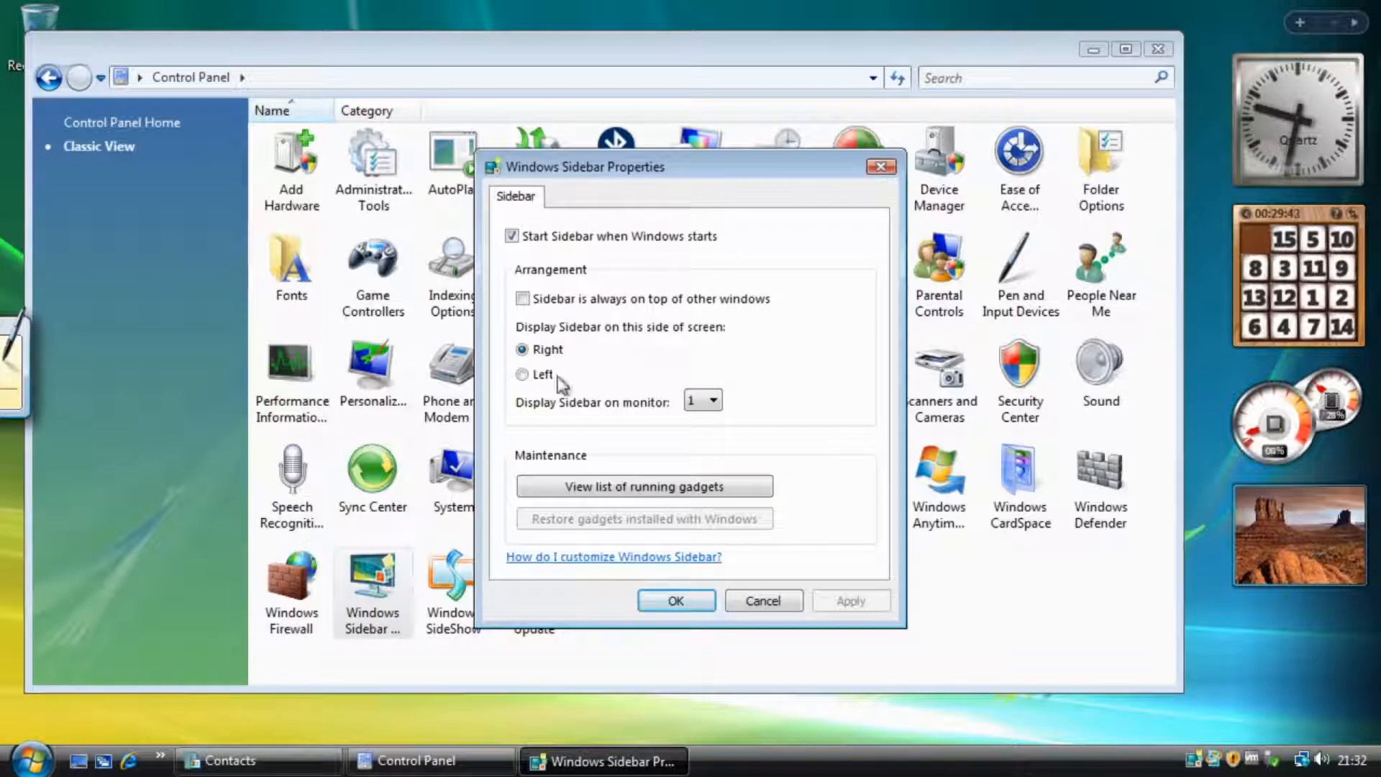
{"action": "left_click", "coordinate": [540, 380]}
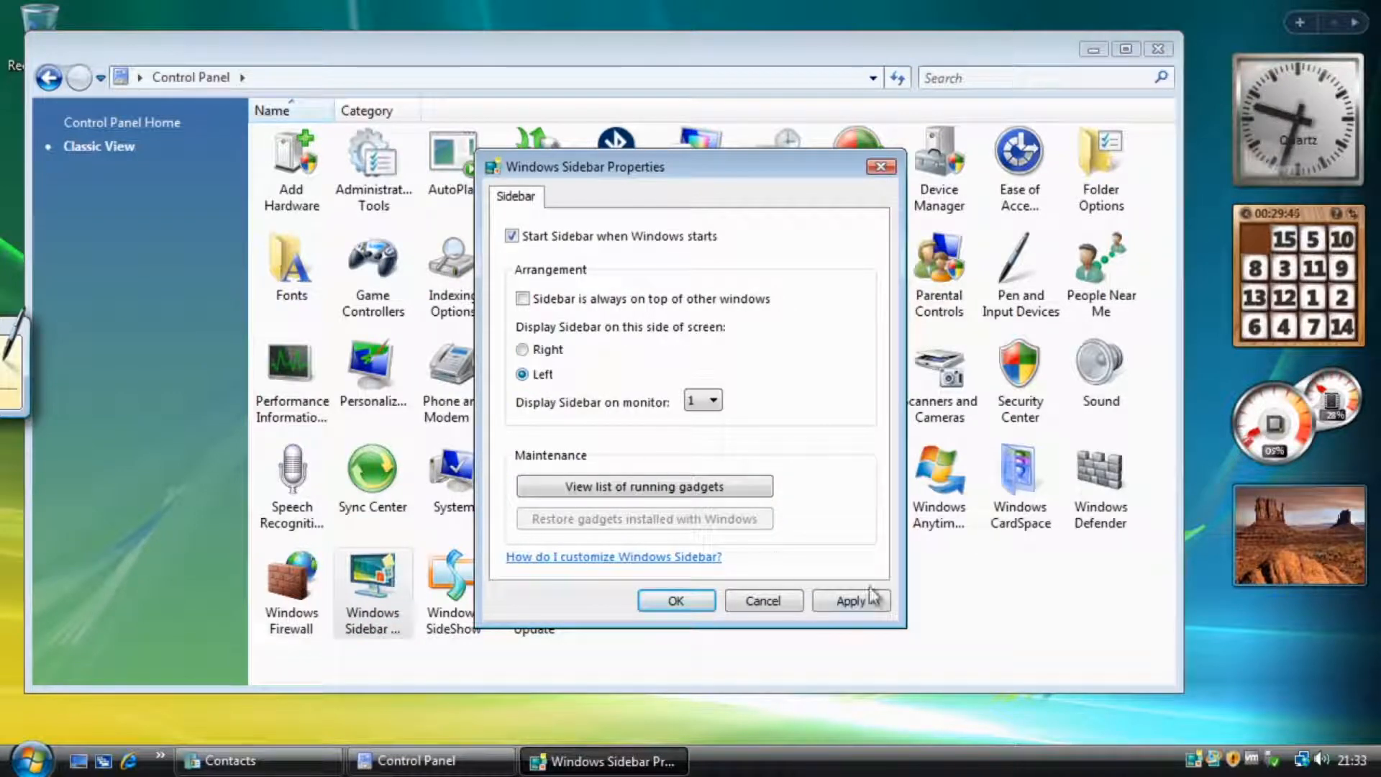
{"action": "left_click", "coordinate": [851, 600]}
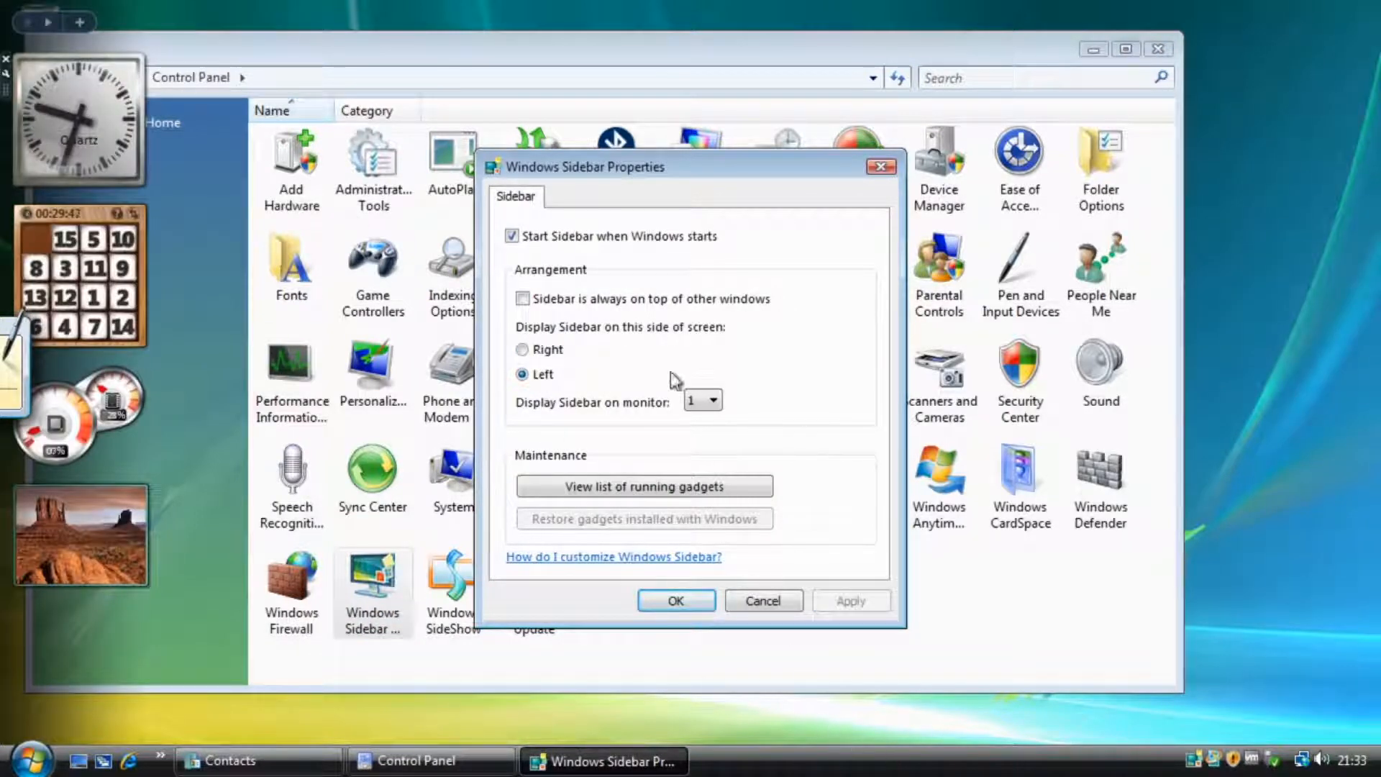
{"action": "left_click", "coordinate": [552, 350]}
{"action": "left_click", "coordinate": [851, 601]}
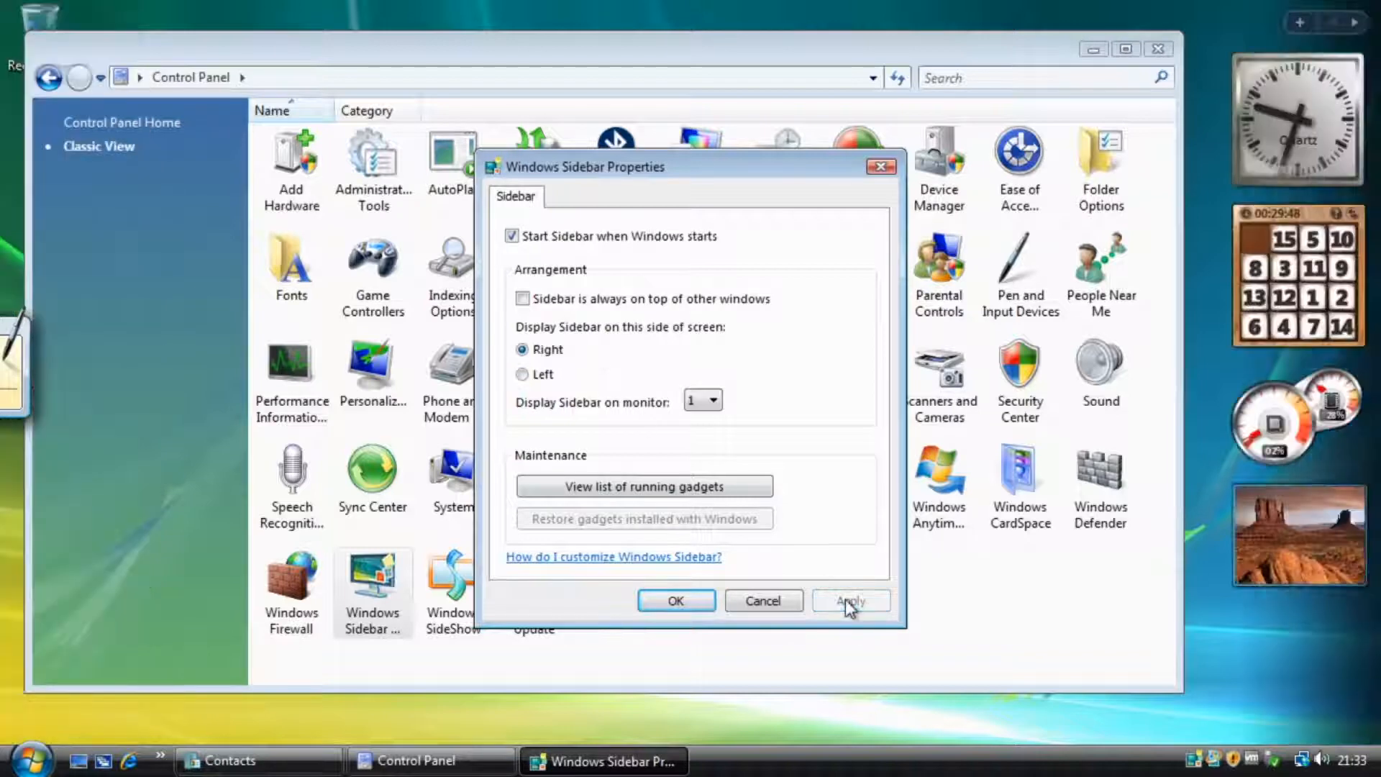
Apply the option keeping the Sidebar always on top of other windows, and test it by maximizing and restoring Control Panel
{"action": "left_click", "coordinate": [551, 302]}
{"action": "left_click", "coordinate": [849, 601]}
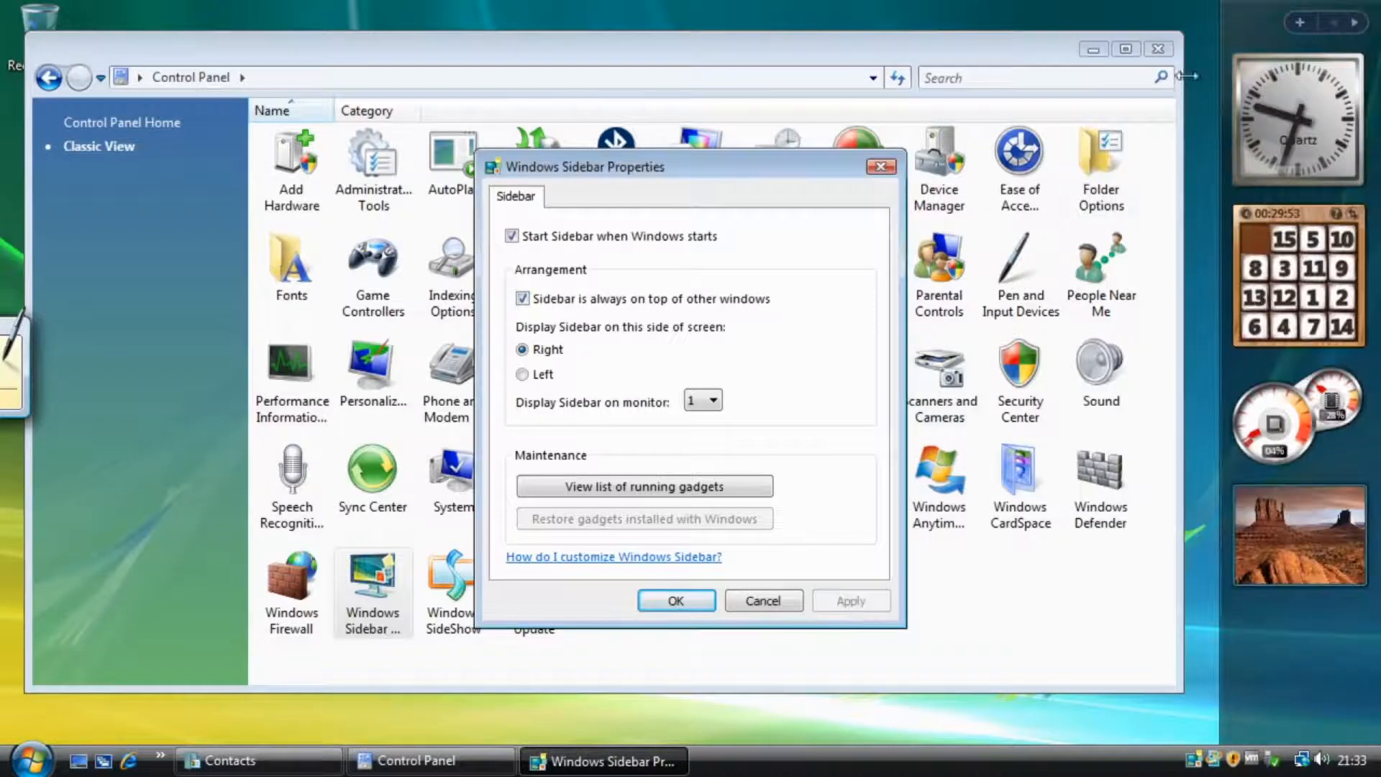
{"action": "left_click", "coordinate": [1126, 50]}
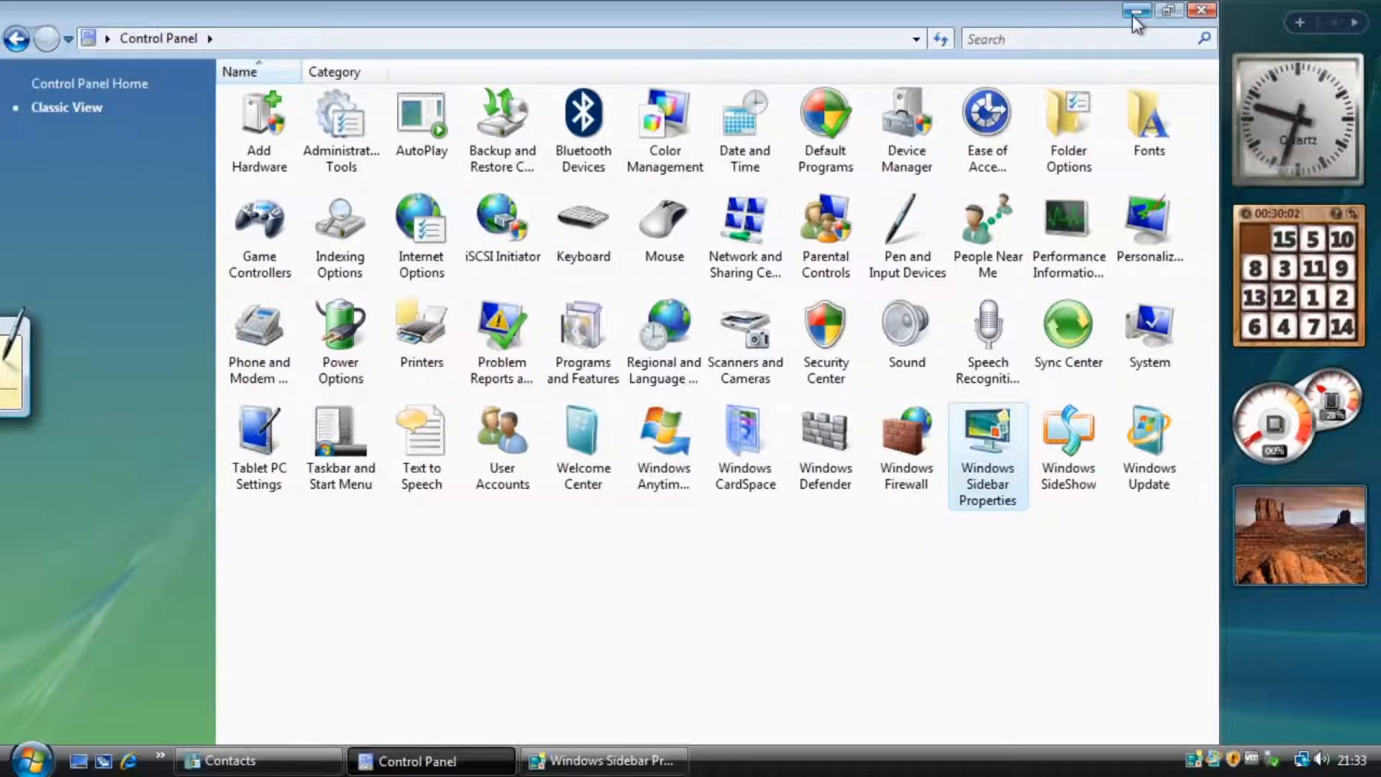
{"action": "left_click", "coordinate": [1168, 10]}
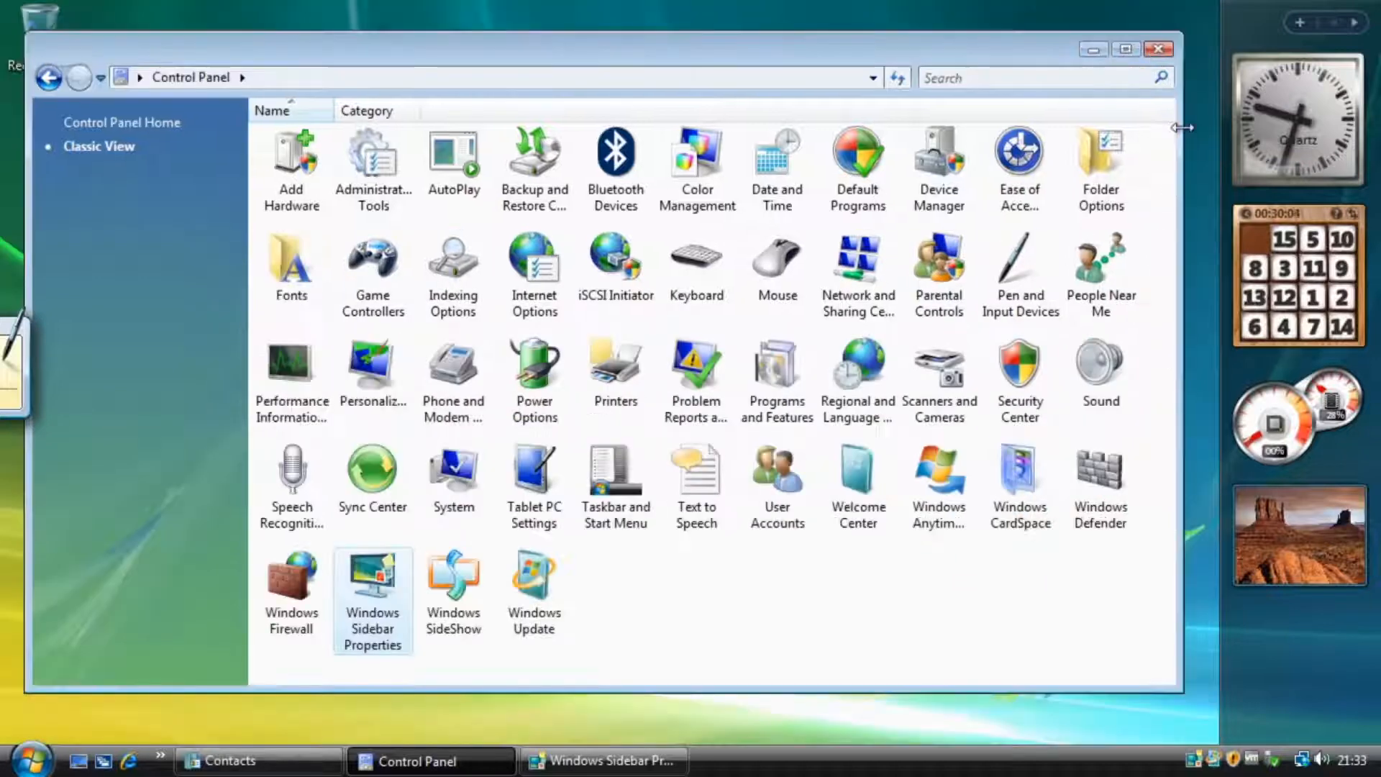
Return to Windows Sidebar Properties, turn off the always-on-top option and accept the settings
{"action": "left_click", "coordinate": [608, 760]}
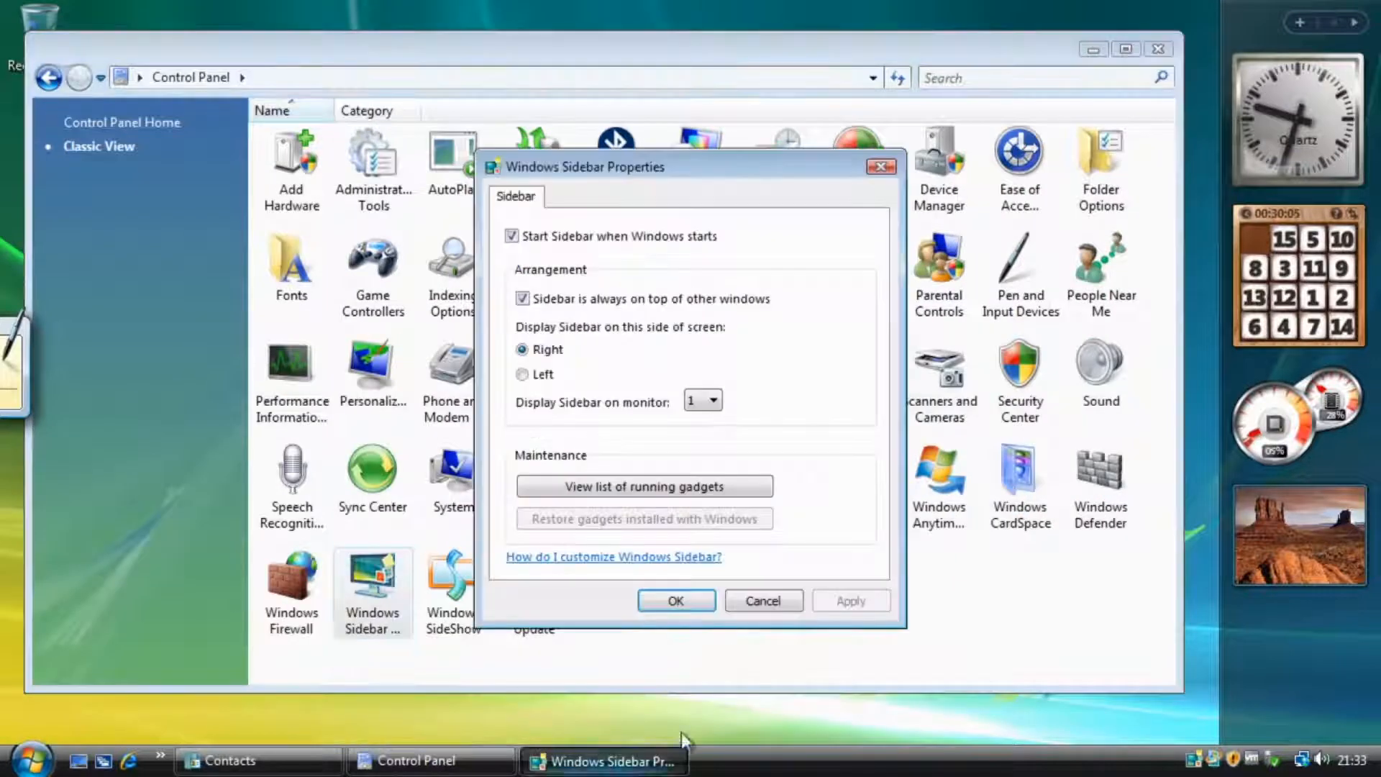
{"action": "left_click", "coordinate": [522, 298]}
{"action": "left_click", "coordinate": [680, 601]}
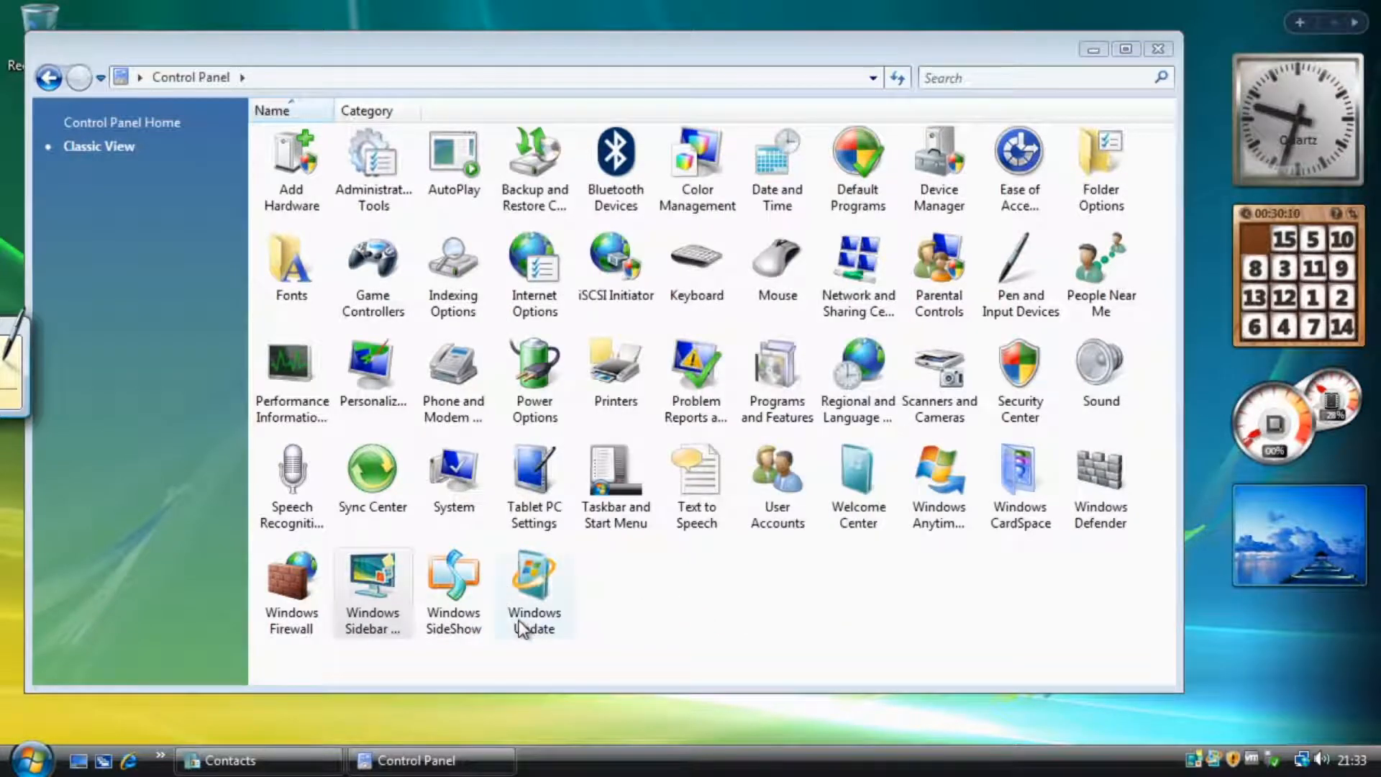
View the Windows SideShow page and go back to the Control Panel items
{"action": "double_click", "coordinate": [476, 626]}
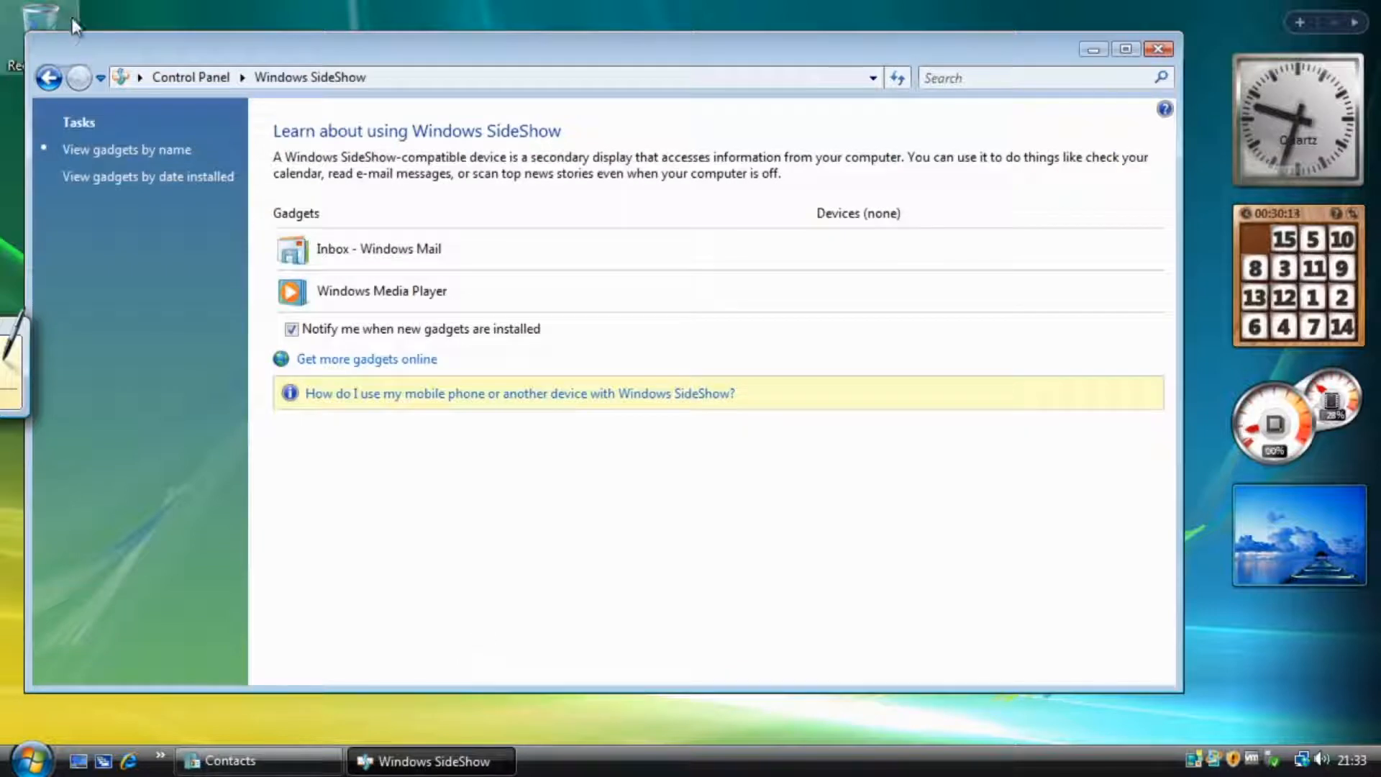
{"action": "left_click", "coordinate": [49, 77]}
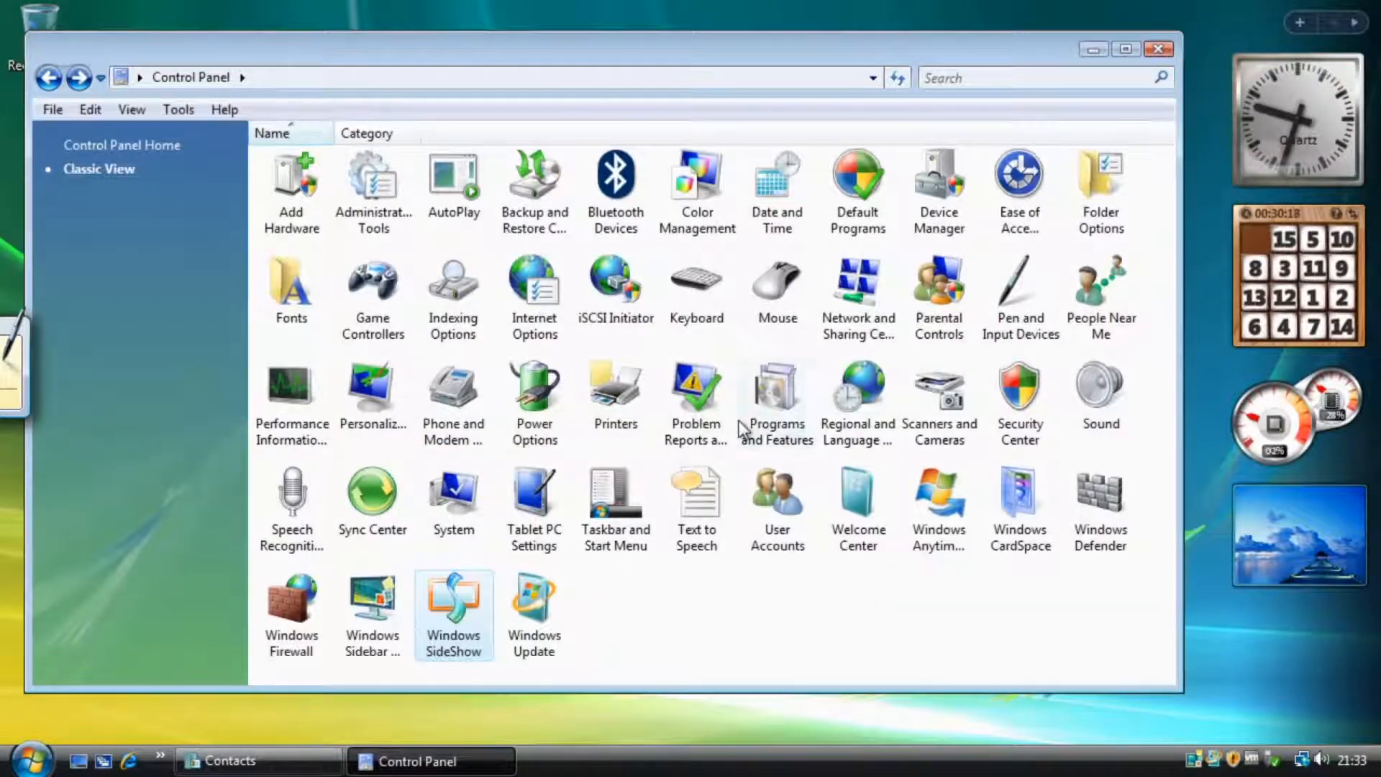
Switch to the open Contacts window and close it, leaving Control Panel open
{"action": "key", "text": "alt+Tab"}
{"action": "left_click", "coordinate": [1027, 655]}
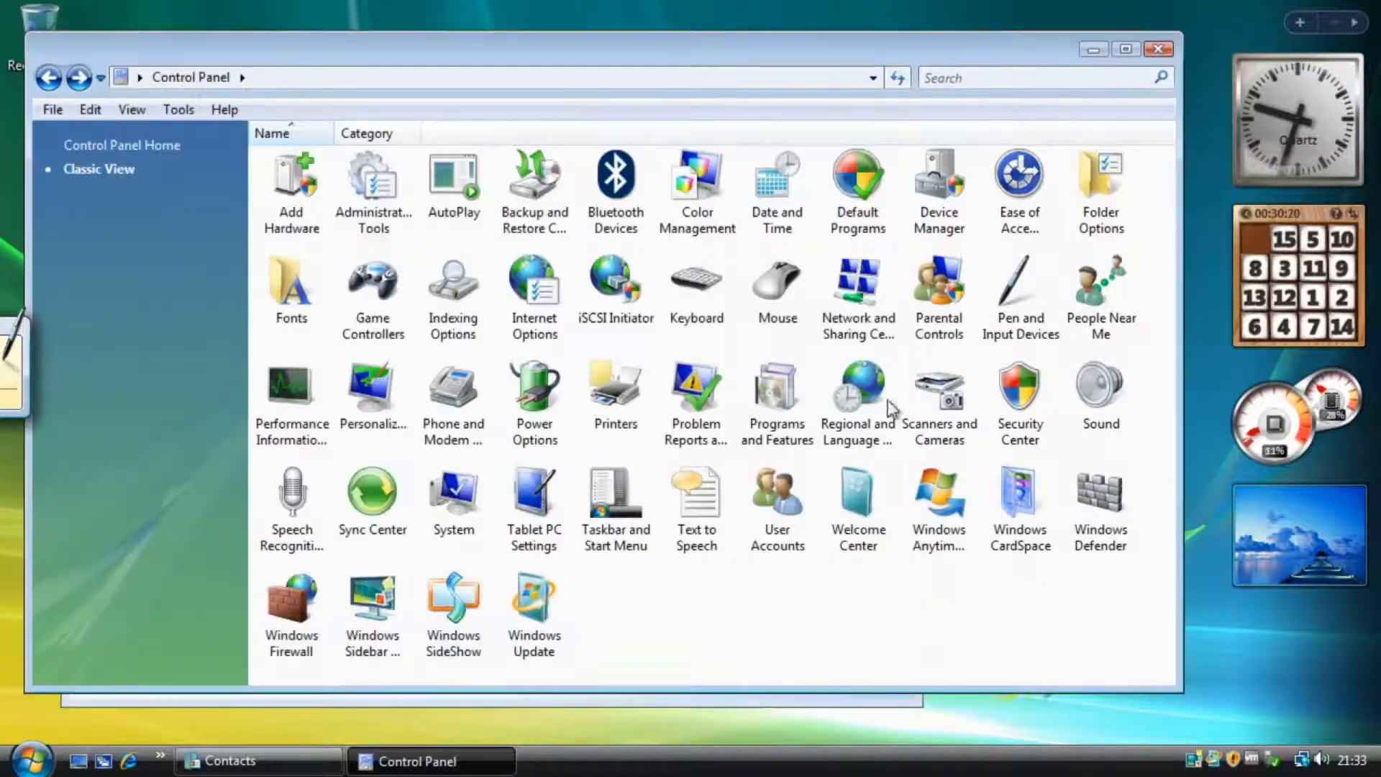
{"action": "left_click", "coordinate": [303, 756]}
{"action": "left_click", "coordinate": [899, 76]}
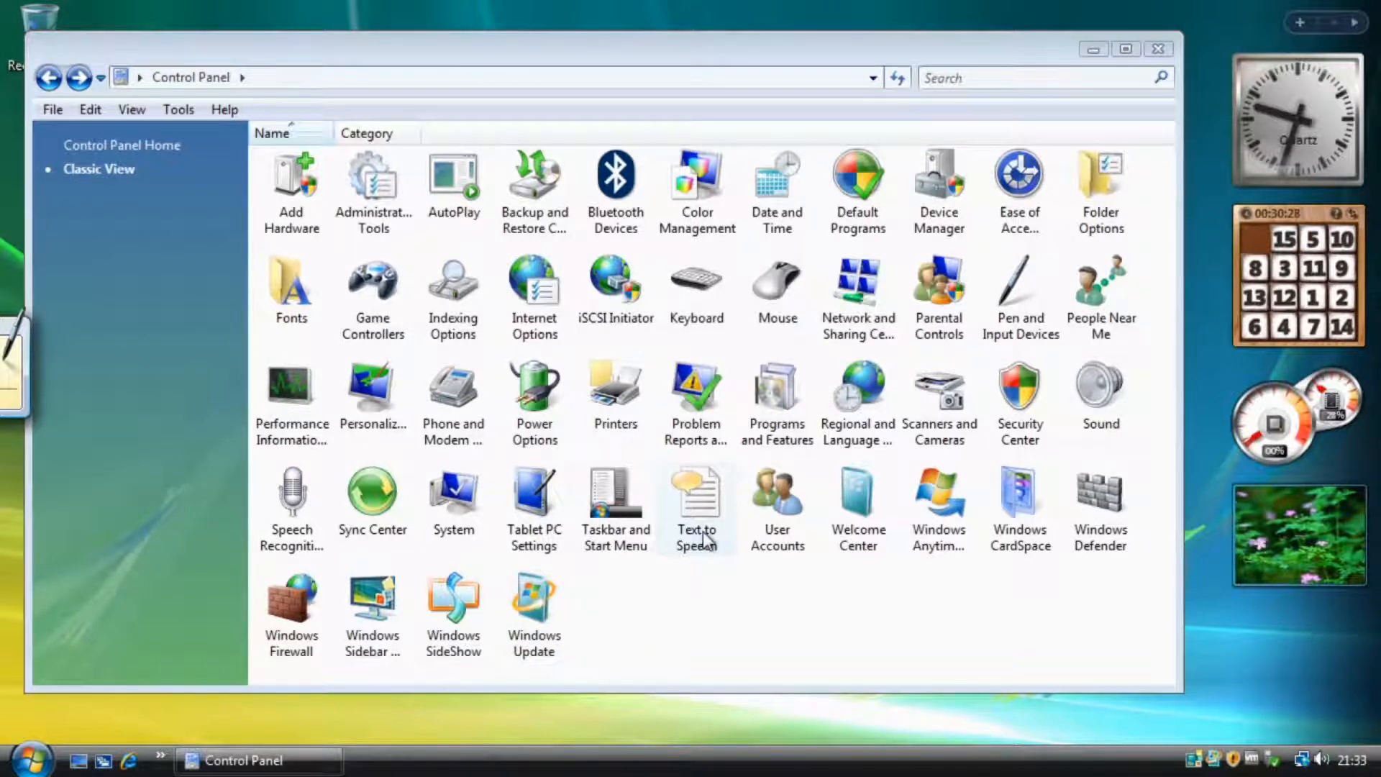
View the Game Controllers settings from Control Panel and close them
{"action": "double_click", "coordinate": [368, 306]}
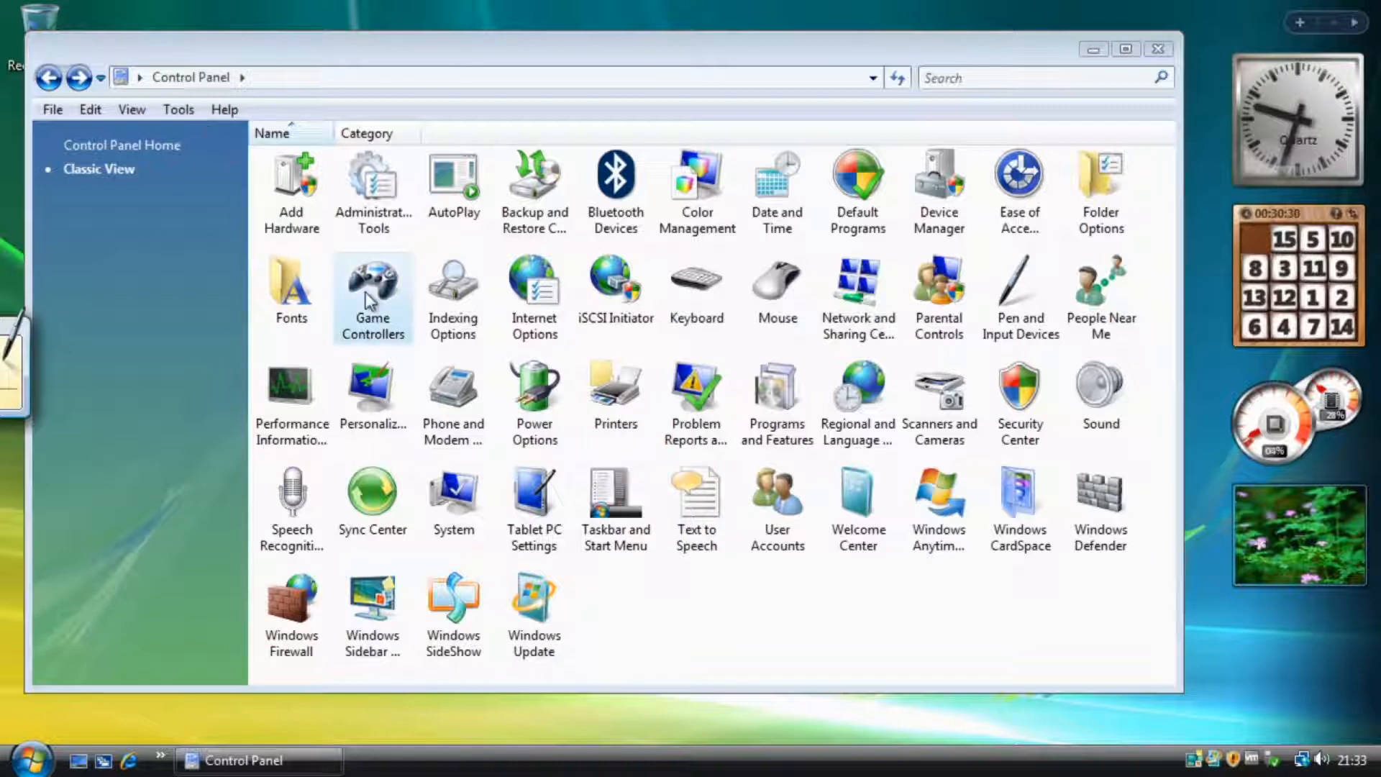
{"action": "left_click", "coordinate": [505, 146]}
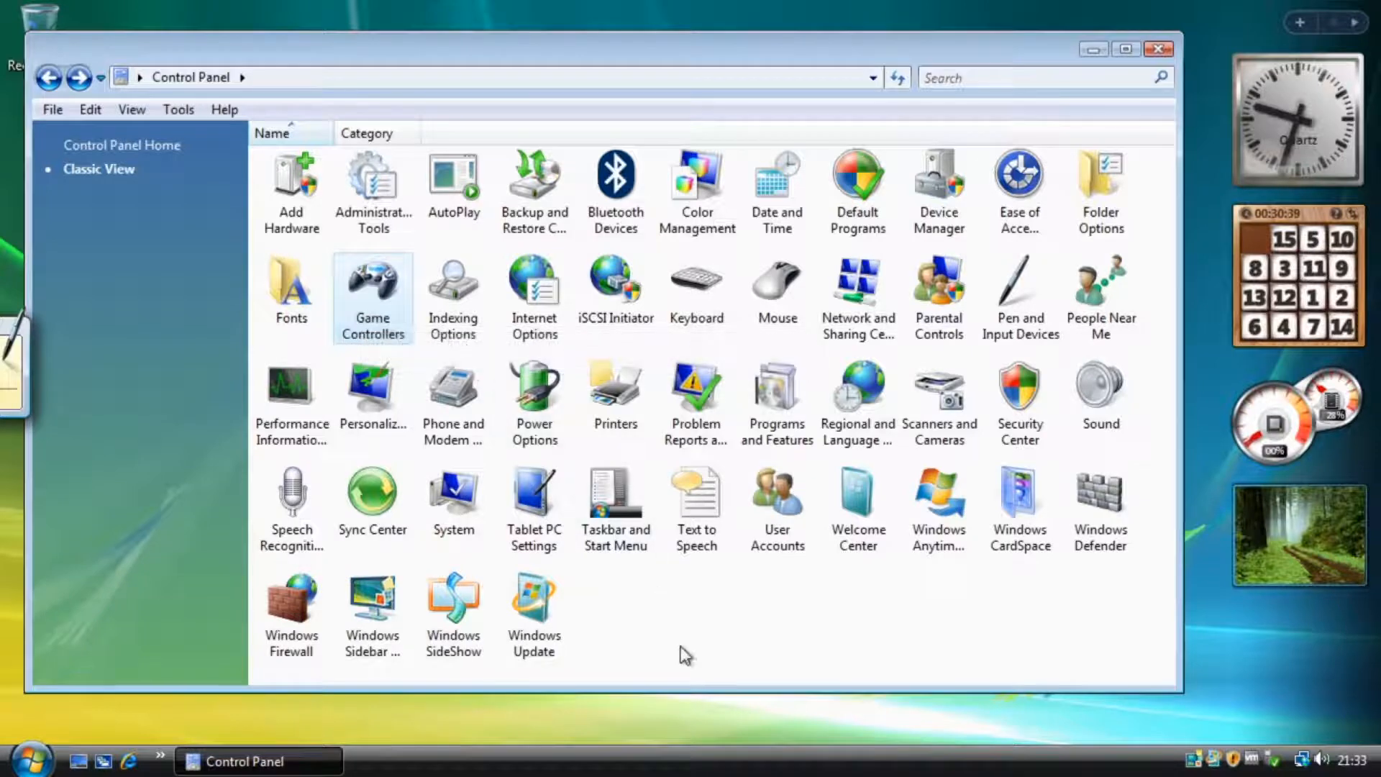
Through Personalization, add the User's Files, Computer and Control Panel icons to the desktop, and move the window aside to reveal them
{"action": "double_click", "coordinate": [348, 390]}
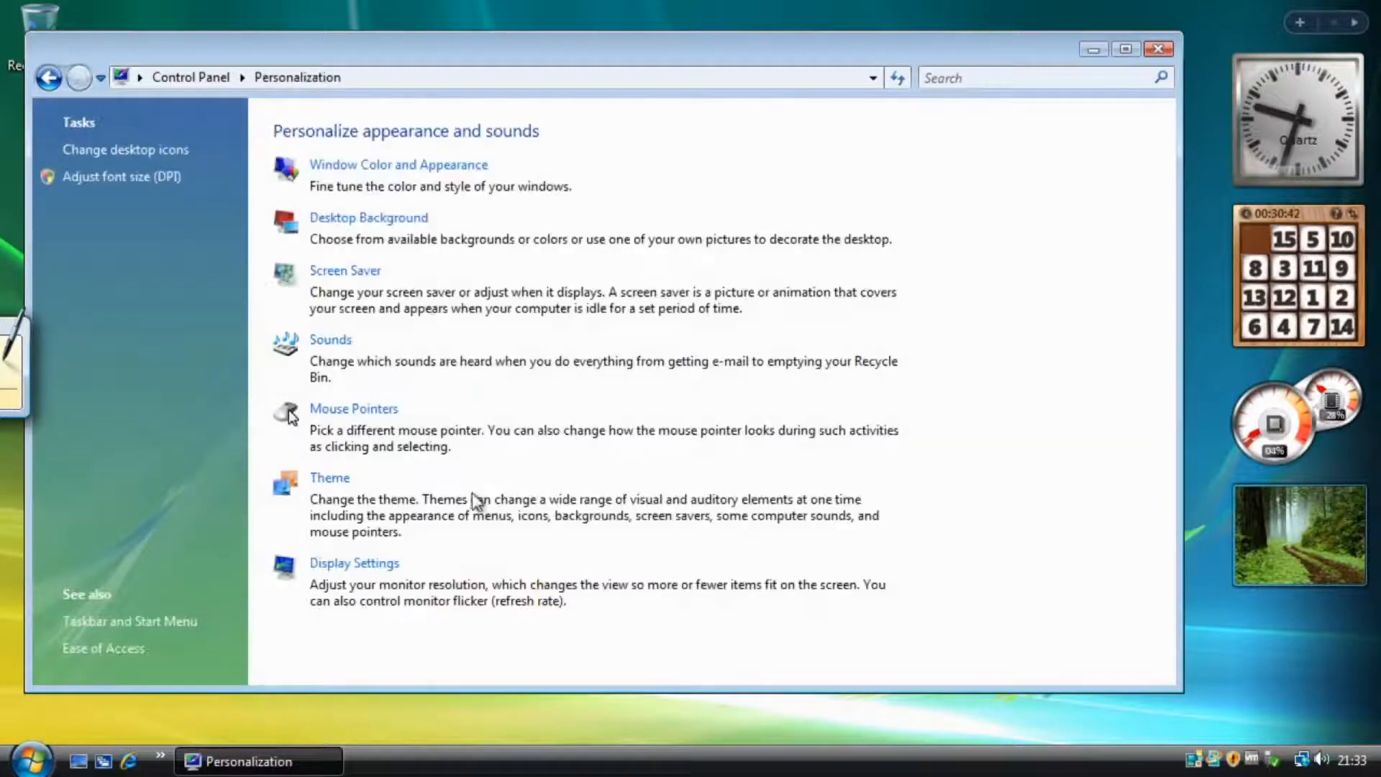
{"action": "left_click", "coordinate": [137, 150]}
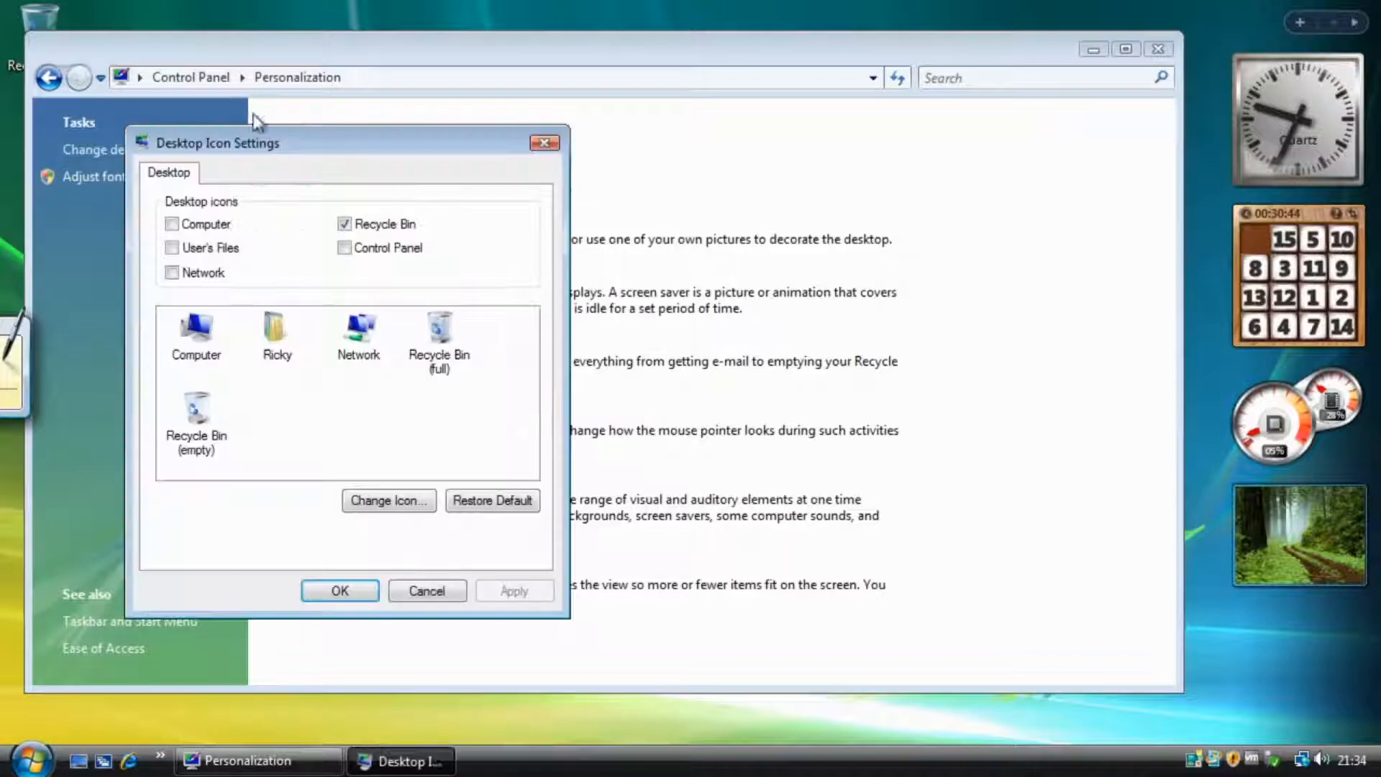
{"action": "left_click", "coordinate": [219, 249]}
{"action": "left_click", "coordinate": [216, 225]}
{"action": "left_click", "coordinate": [382, 249]}
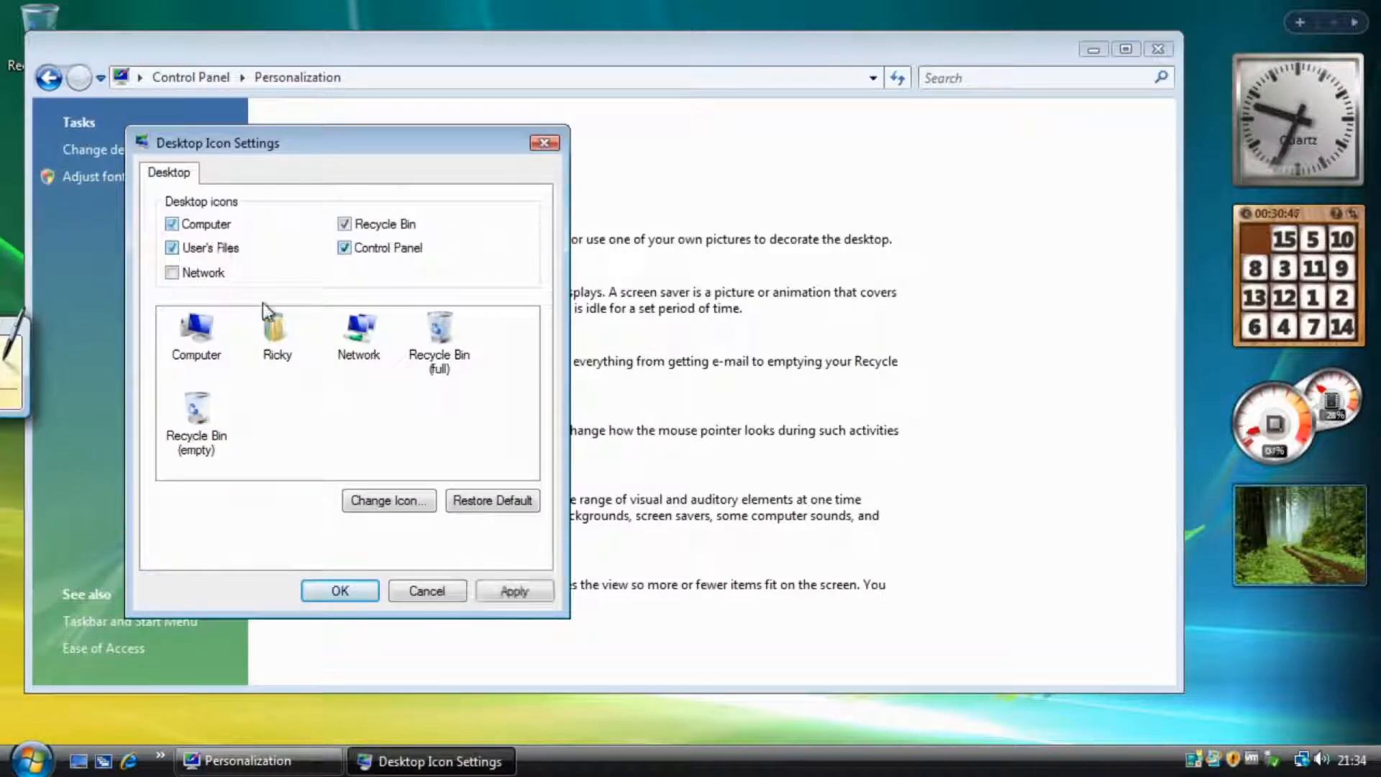
{"action": "left_click", "coordinate": [338, 592]}
{"action": "left_click_drag", "start_coordinate": [420, 62], "coordinate": [662, 62]}
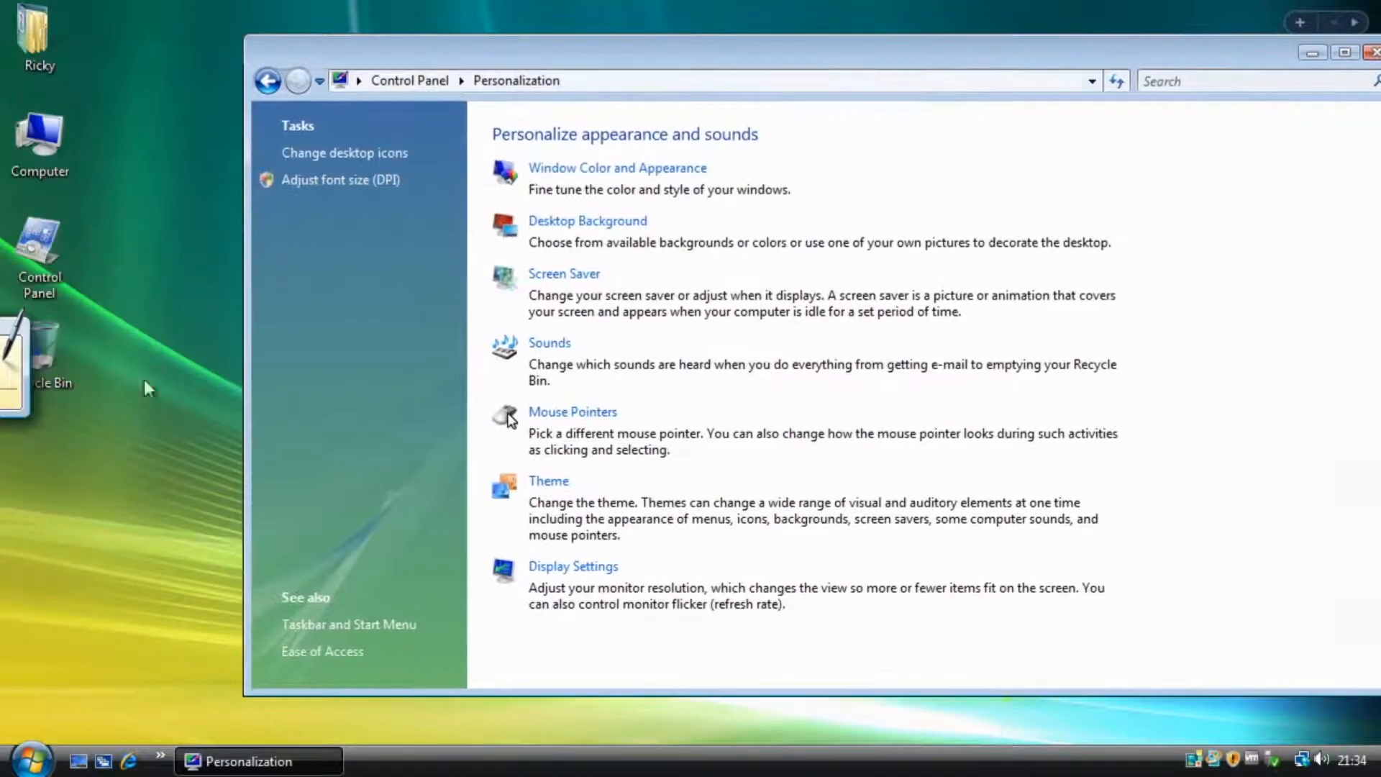
Open the handwriting input panel docked at the screen edge, close and reopen it, and exit it completely
{"action": "left_click", "coordinate": [14, 367]}
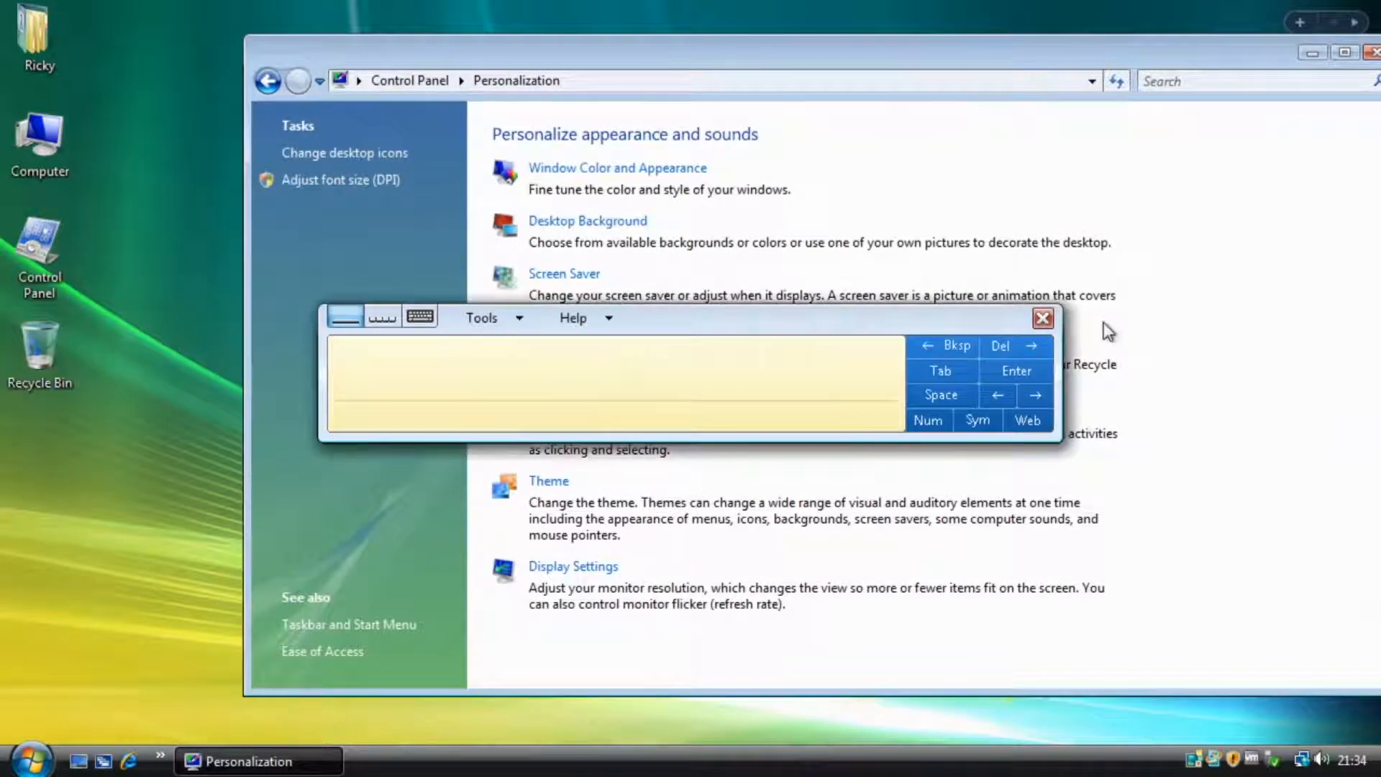
{"action": "left_click", "coordinate": [1048, 317]}
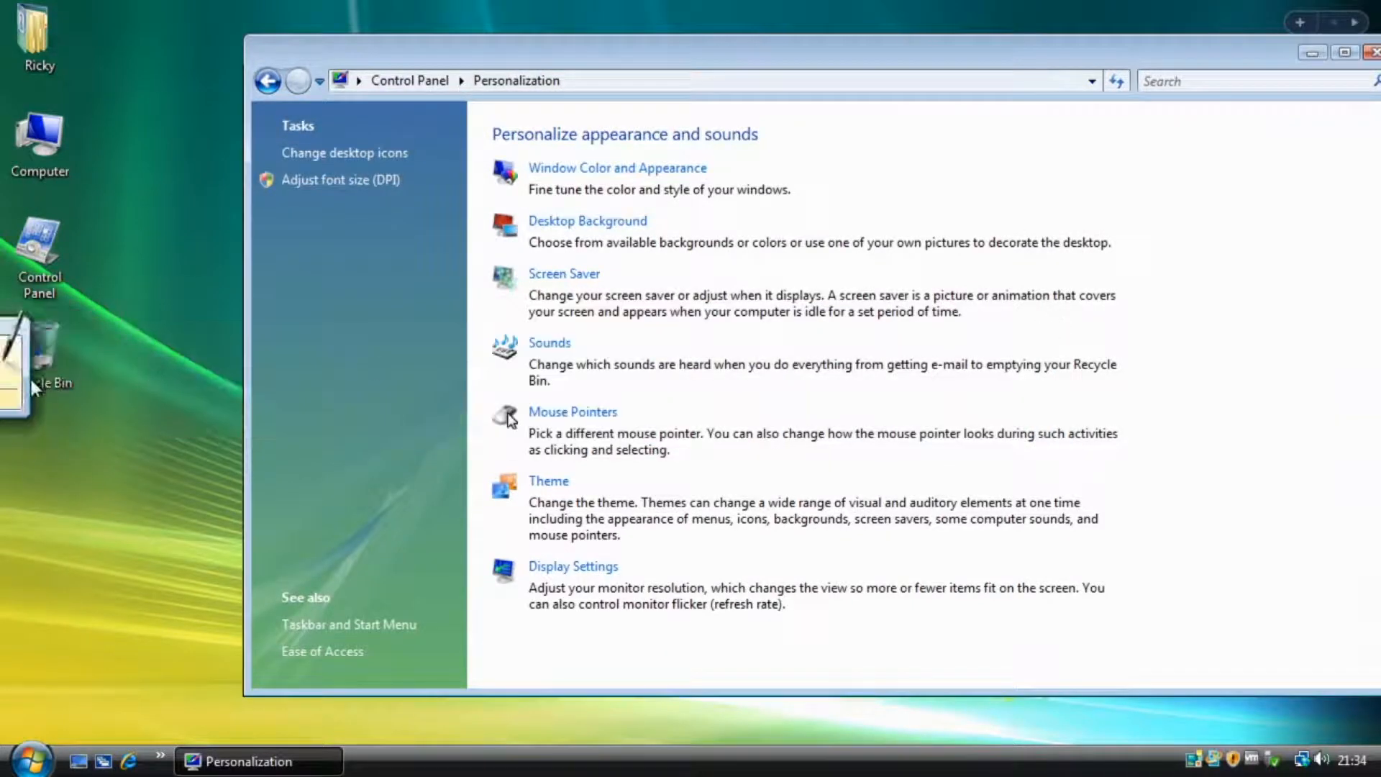
{"action": "left_click", "coordinate": [27, 382]}
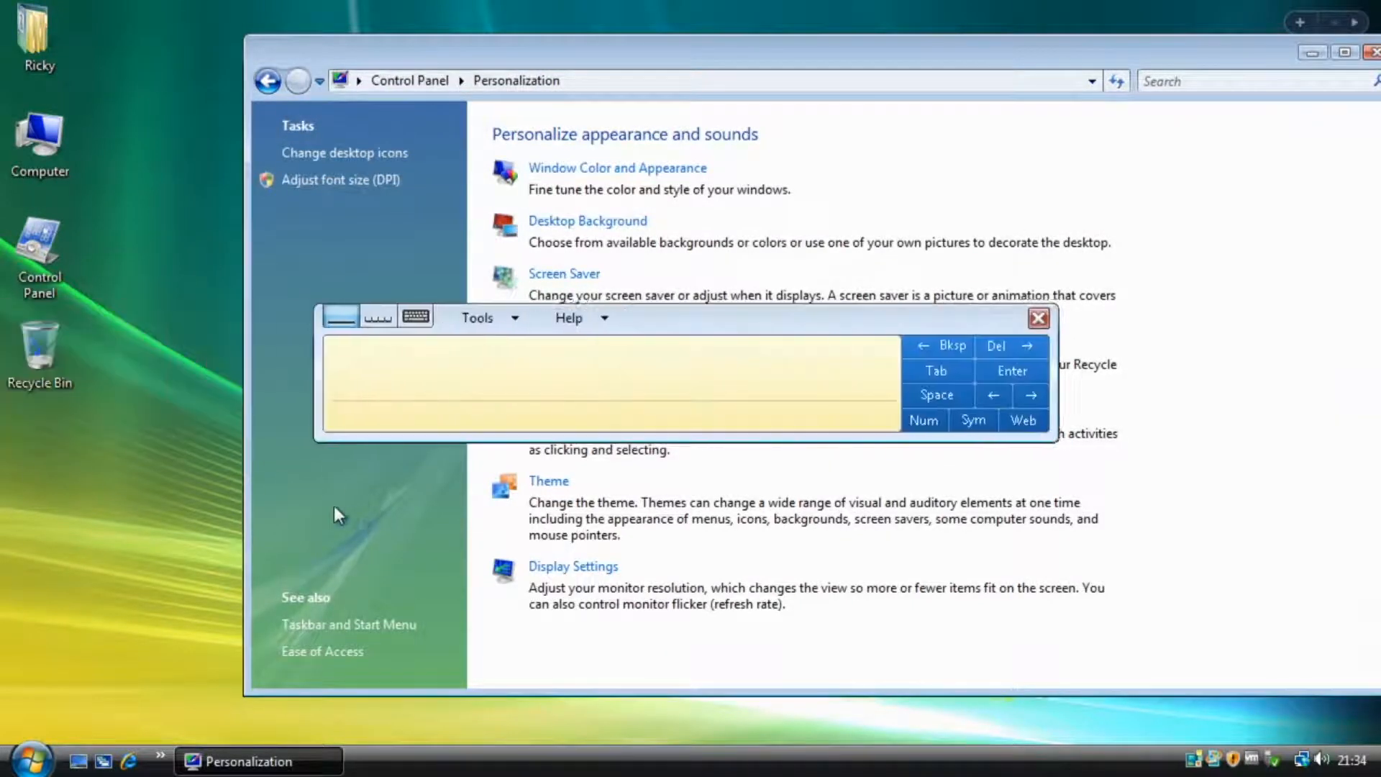
{"action": "left_click", "coordinate": [521, 316]}
{"action": "left_click", "coordinate": [504, 512]}
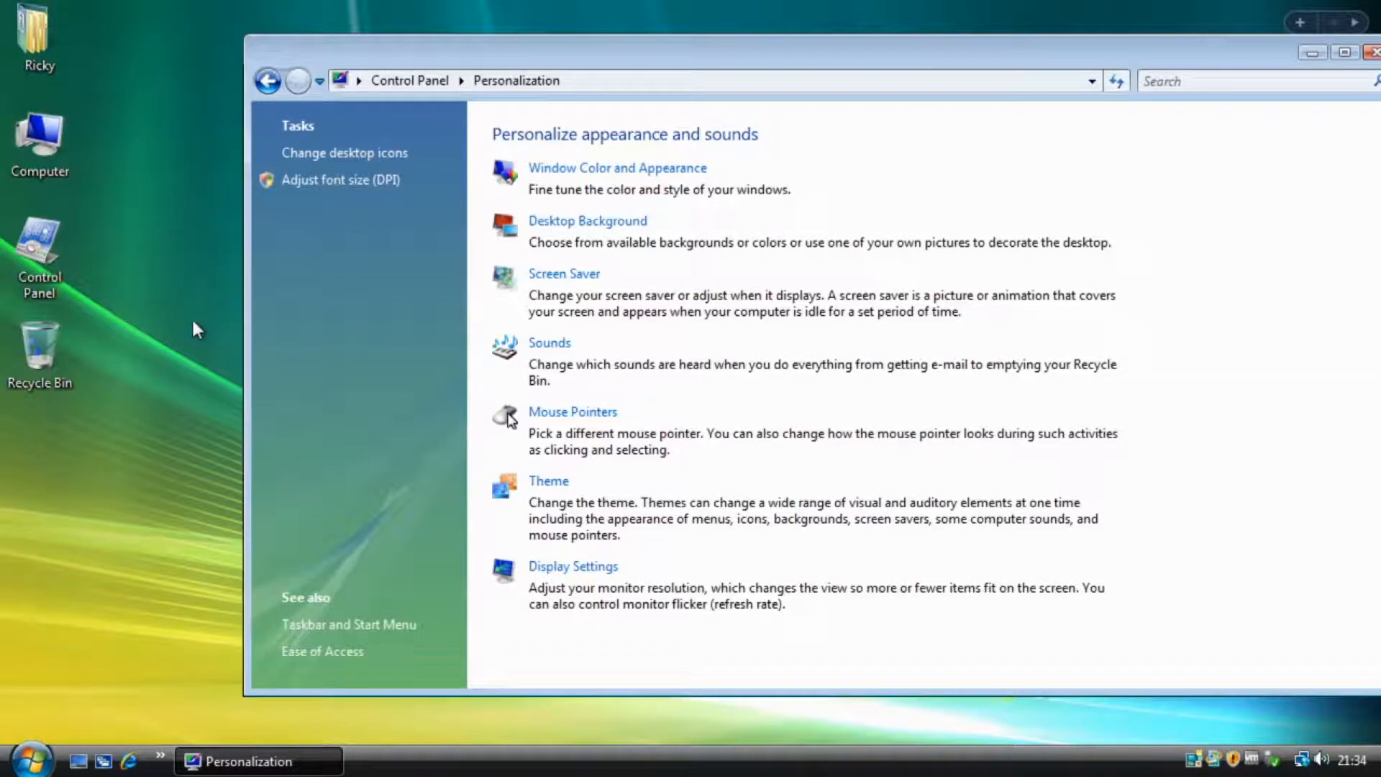
Look at the Start menu with its sleep, lock and other power options, and dismiss it
{"action": "left_click", "coordinate": [32, 760]}
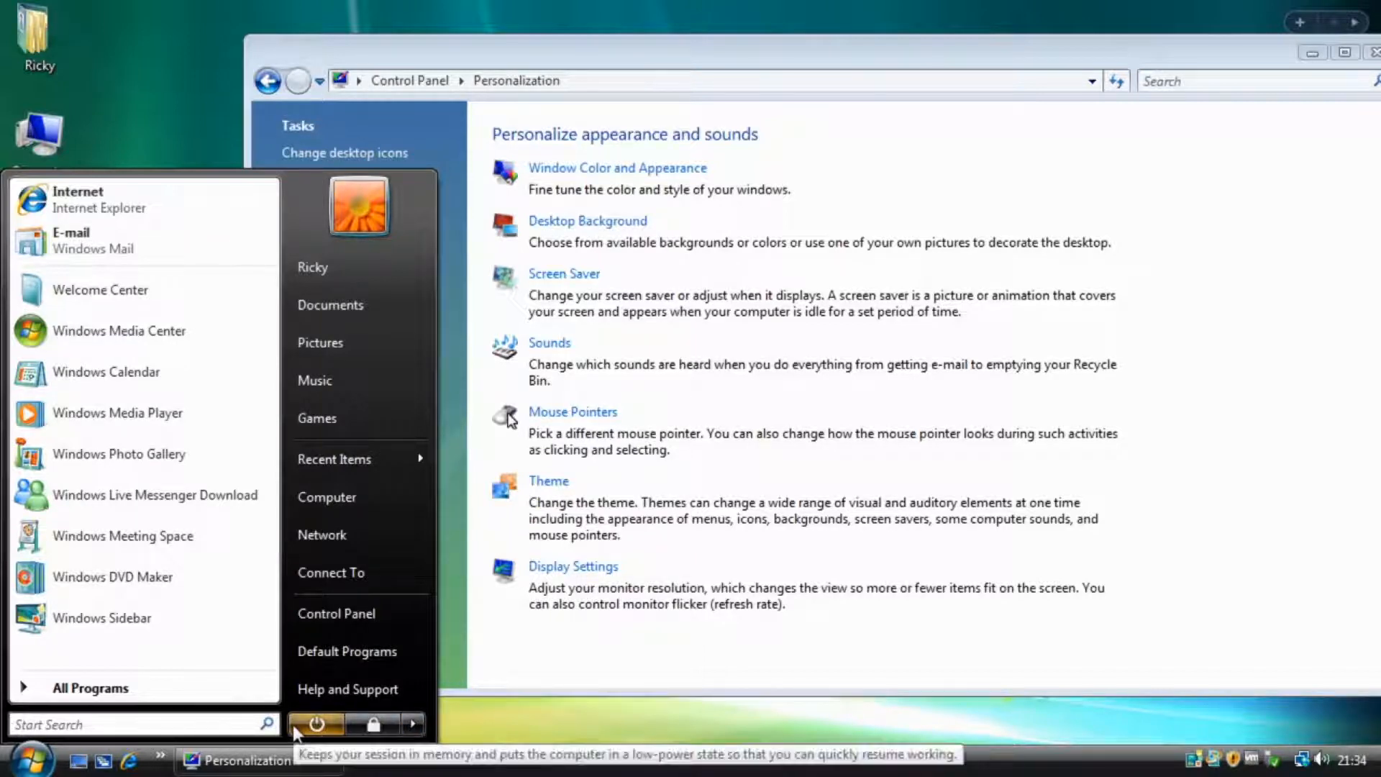
{"action": "left_click", "coordinate": [412, 725]}
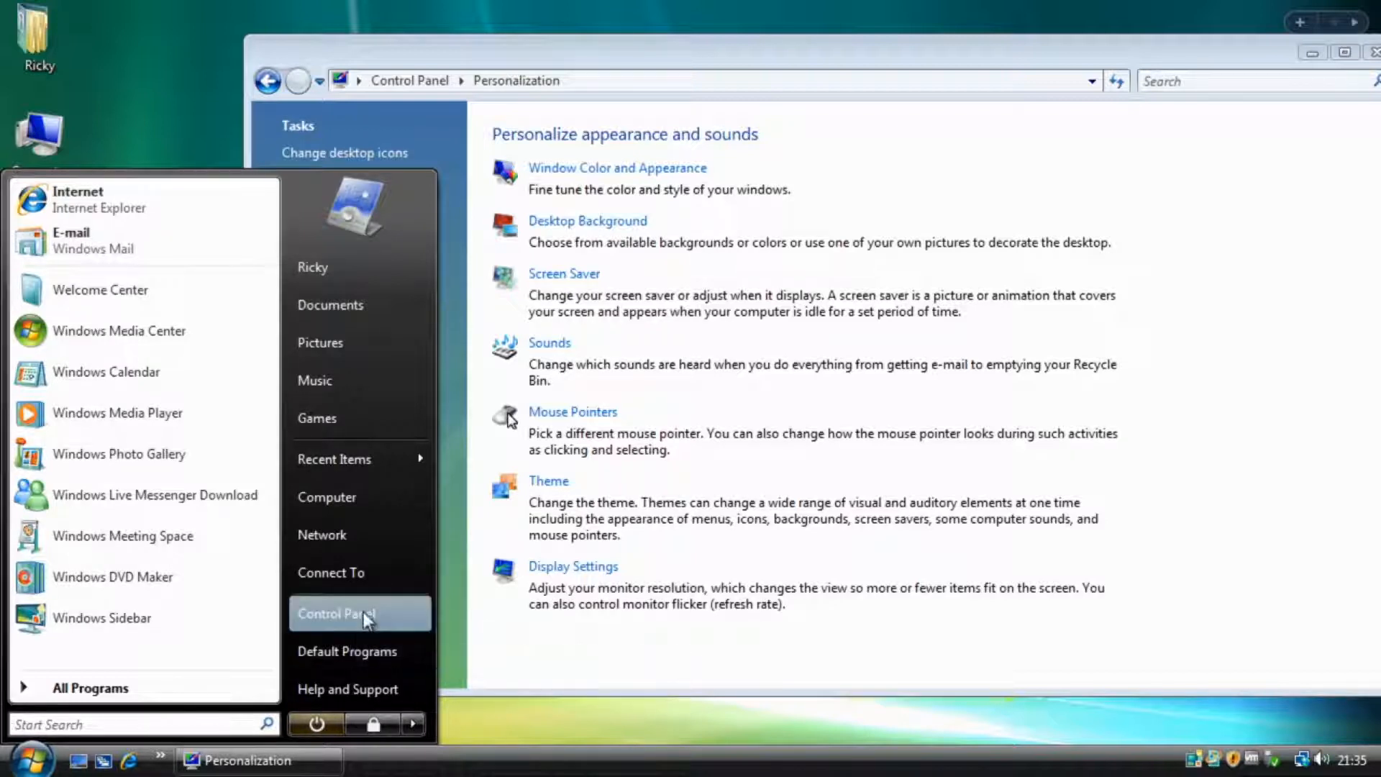
{"action": "left_click", "coordinate": [624, 629]}
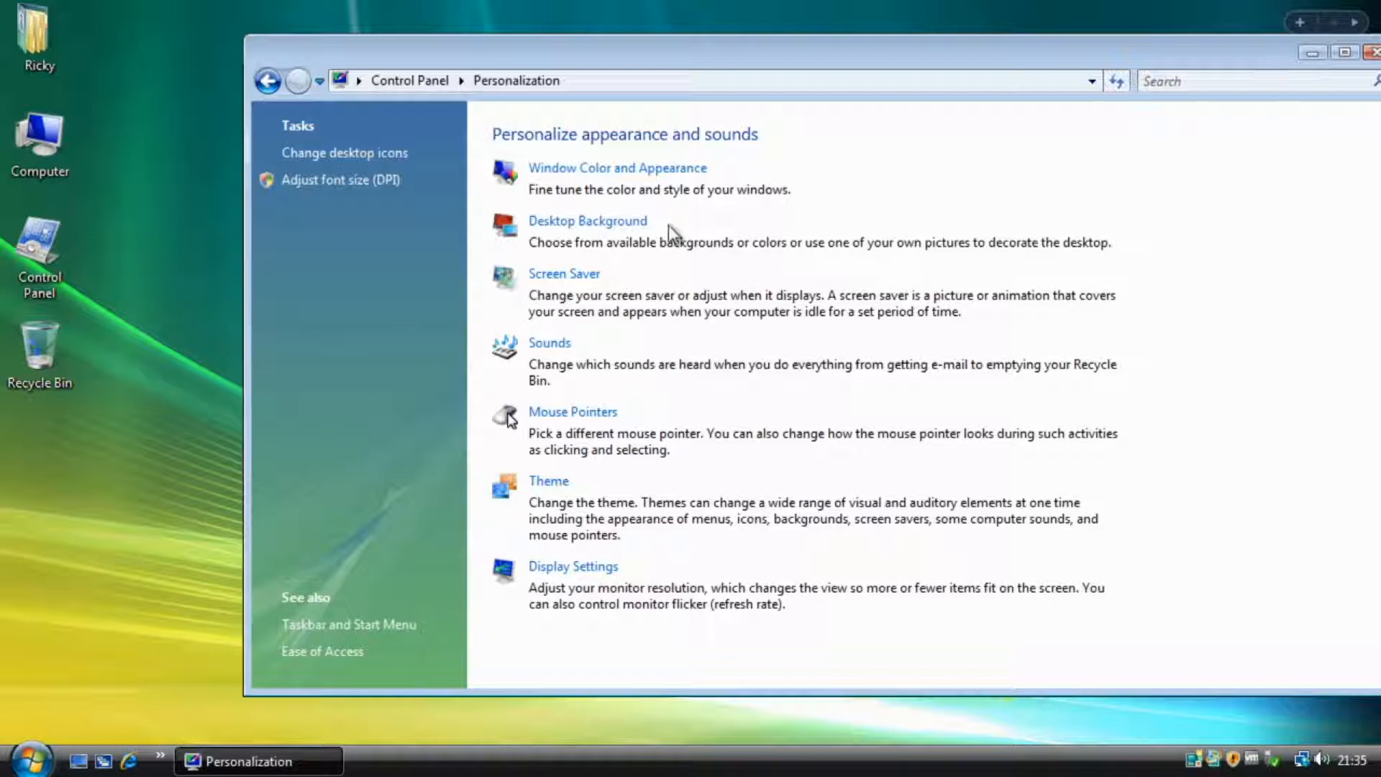
Open the window color and appearance settings and apply the Windows Standard color scheme, followed by Windows Classic
{"action": "left_click", "coordinate": [635, 169]}
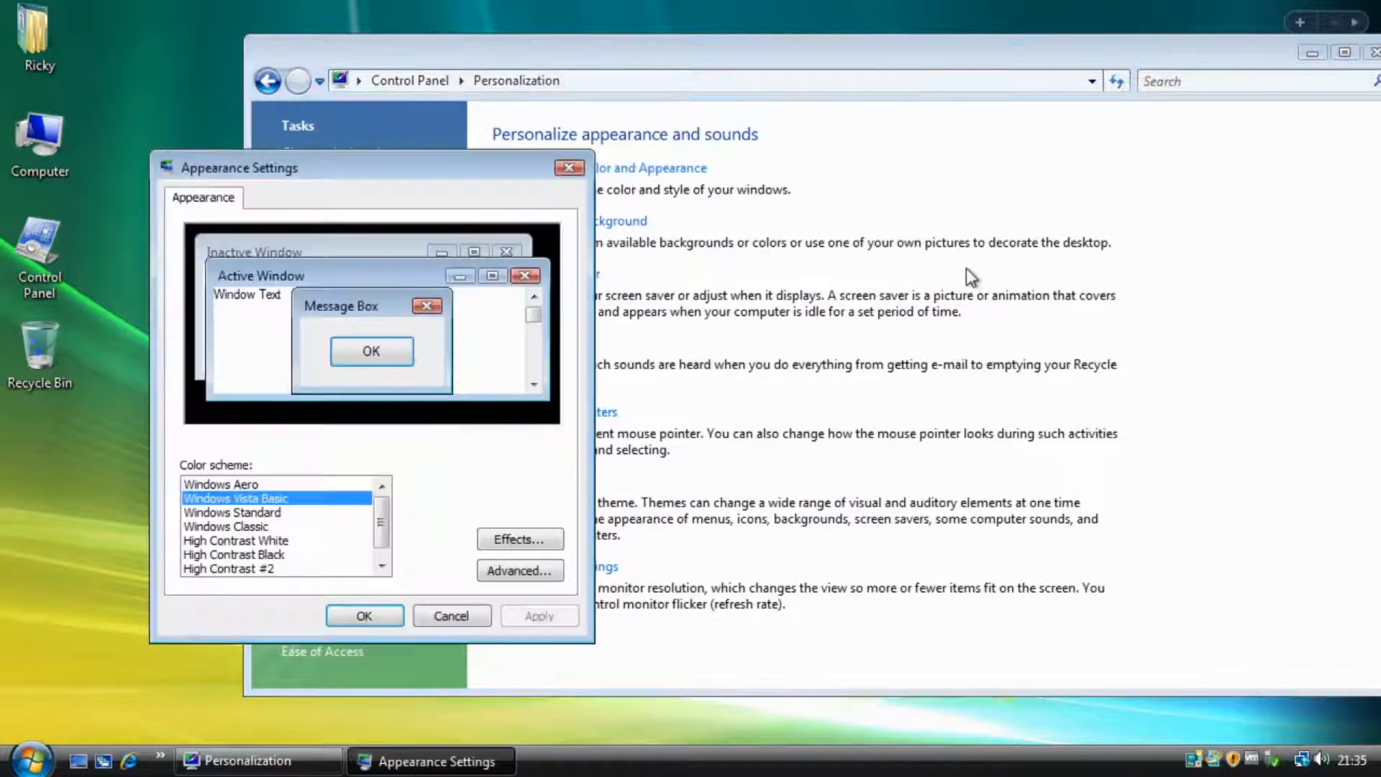
{"action": "left_click_drag", "start_coordinate": [421, 172], "coordinate": [336, 121]}
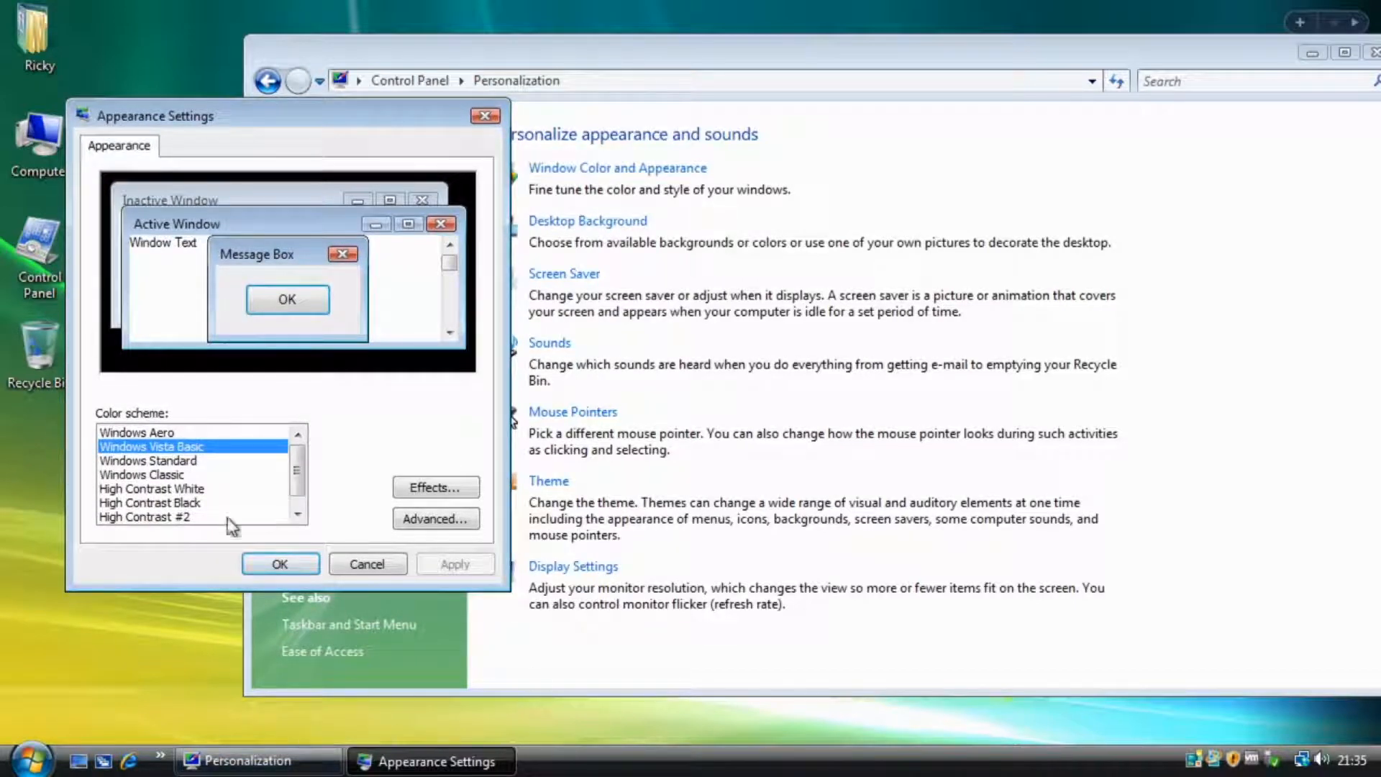
{"action": "left_click", "coordinate": [128, 434]}
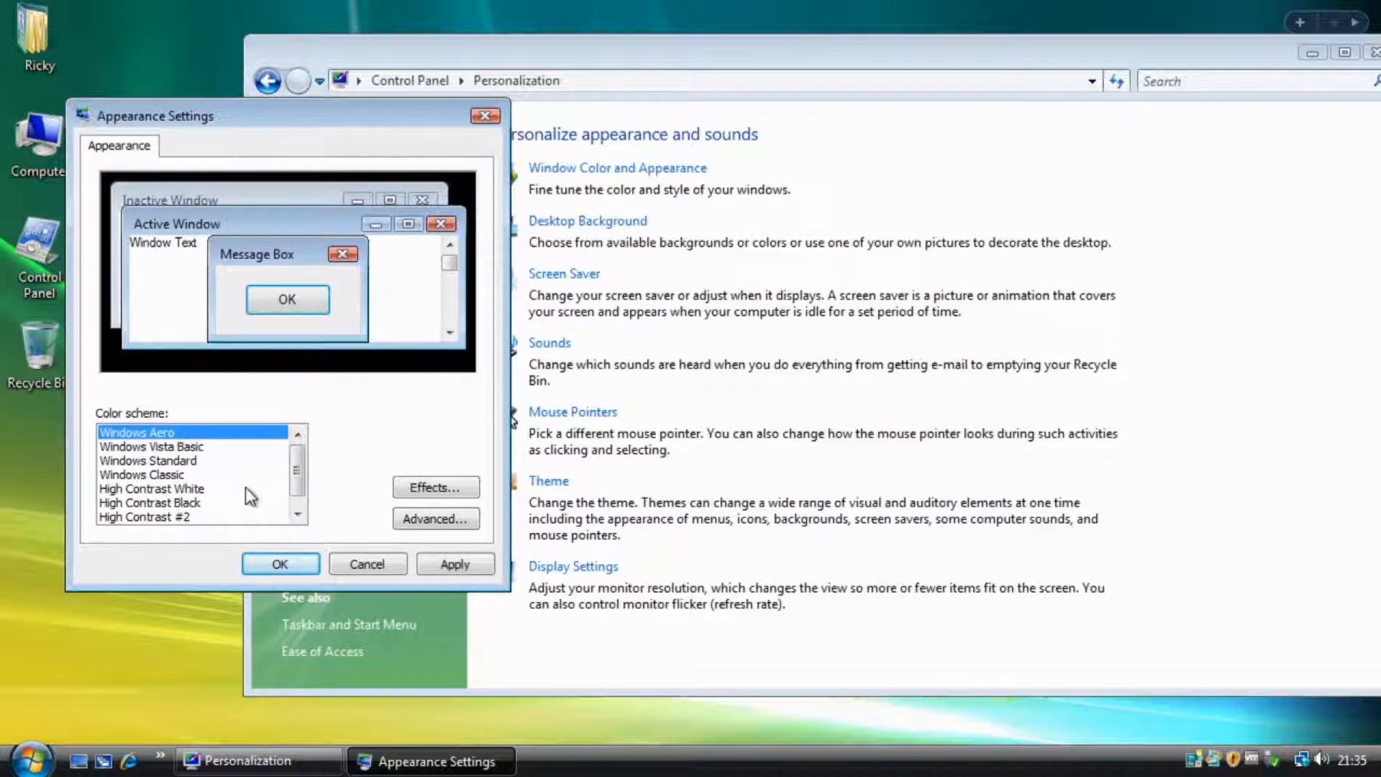
{"action": "scroll", "coordinate": [249, 497], "scroll_direction": "down", "scroll_amount": 1}
{"action": "left_click", "coordinate": [164, 447]}
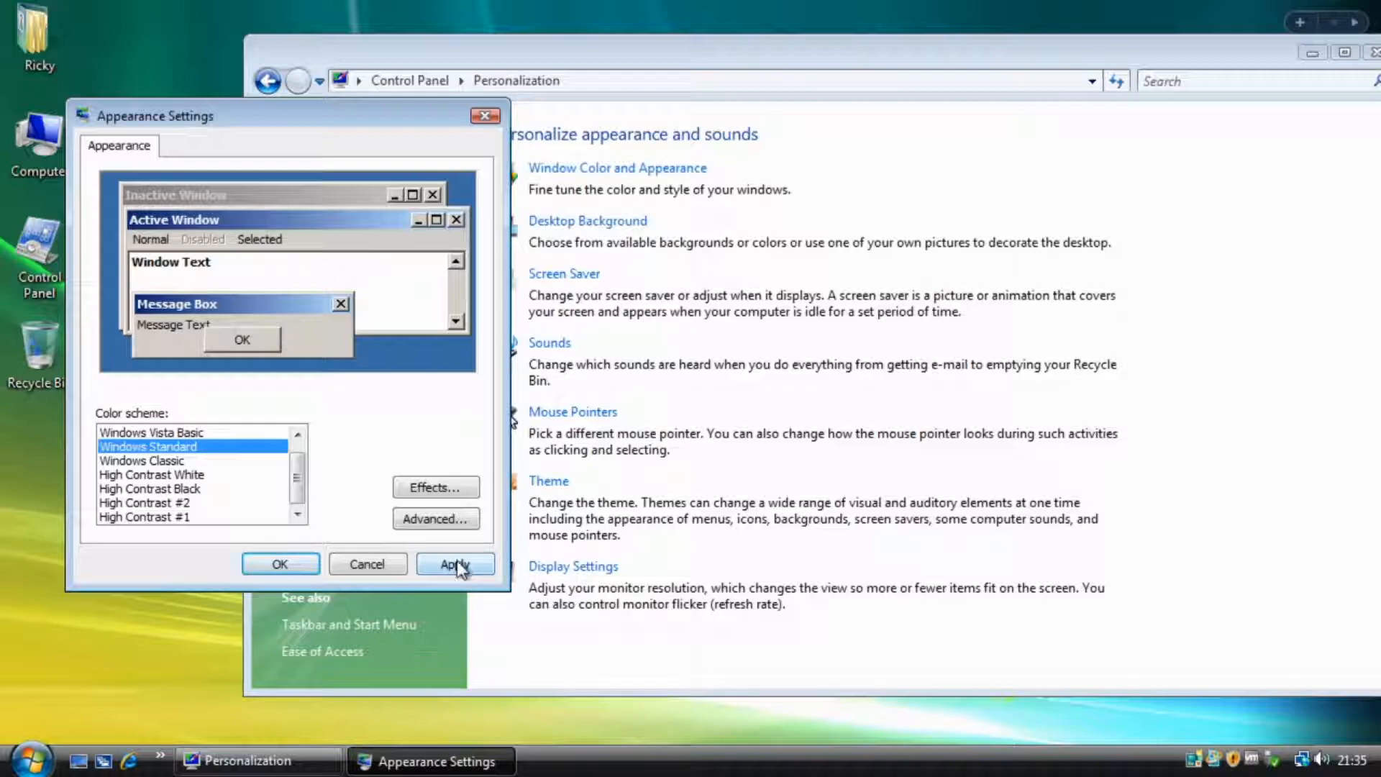
{"action": "left_click", "coordinate": [455, 565]}
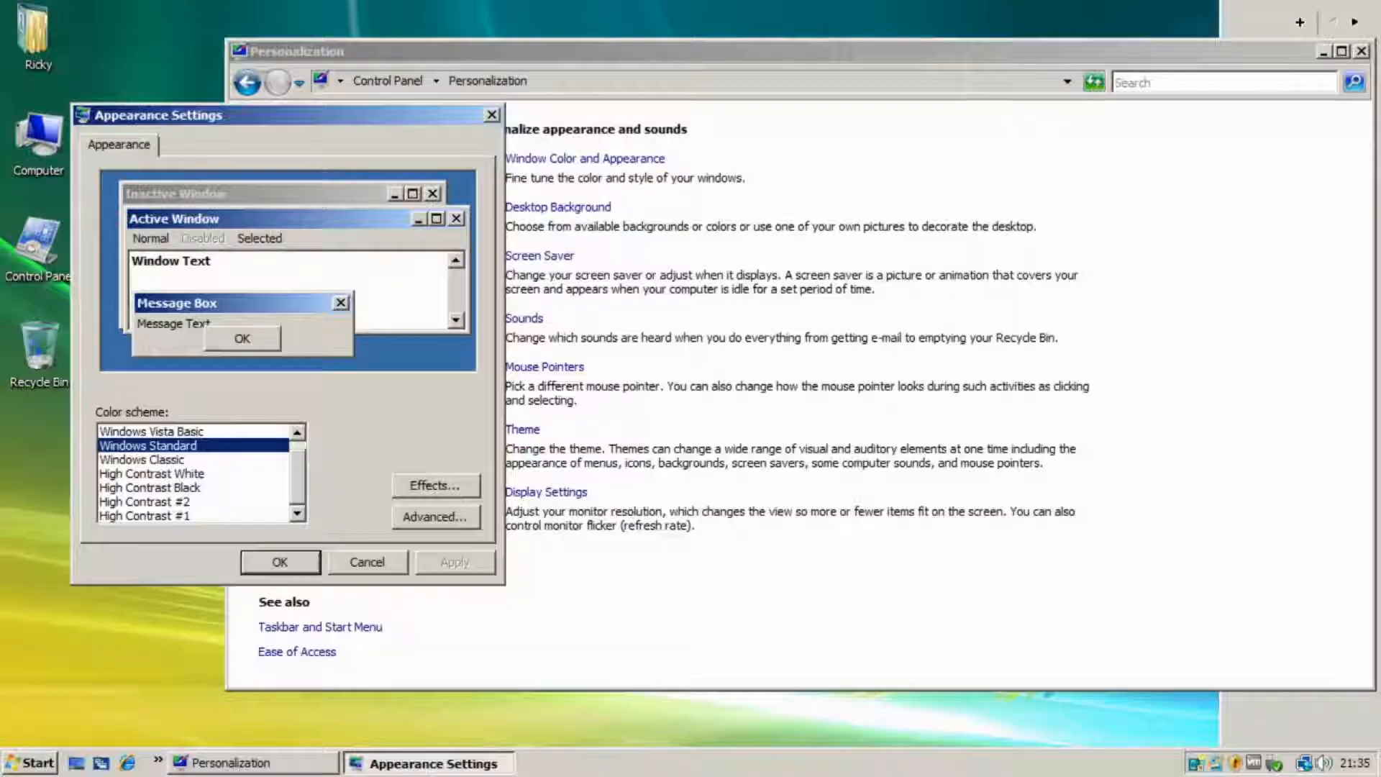
{"action": "left_click", "coordinate": [142, 460]}
{"action": "left_click", "coordinate": [455, 563]}
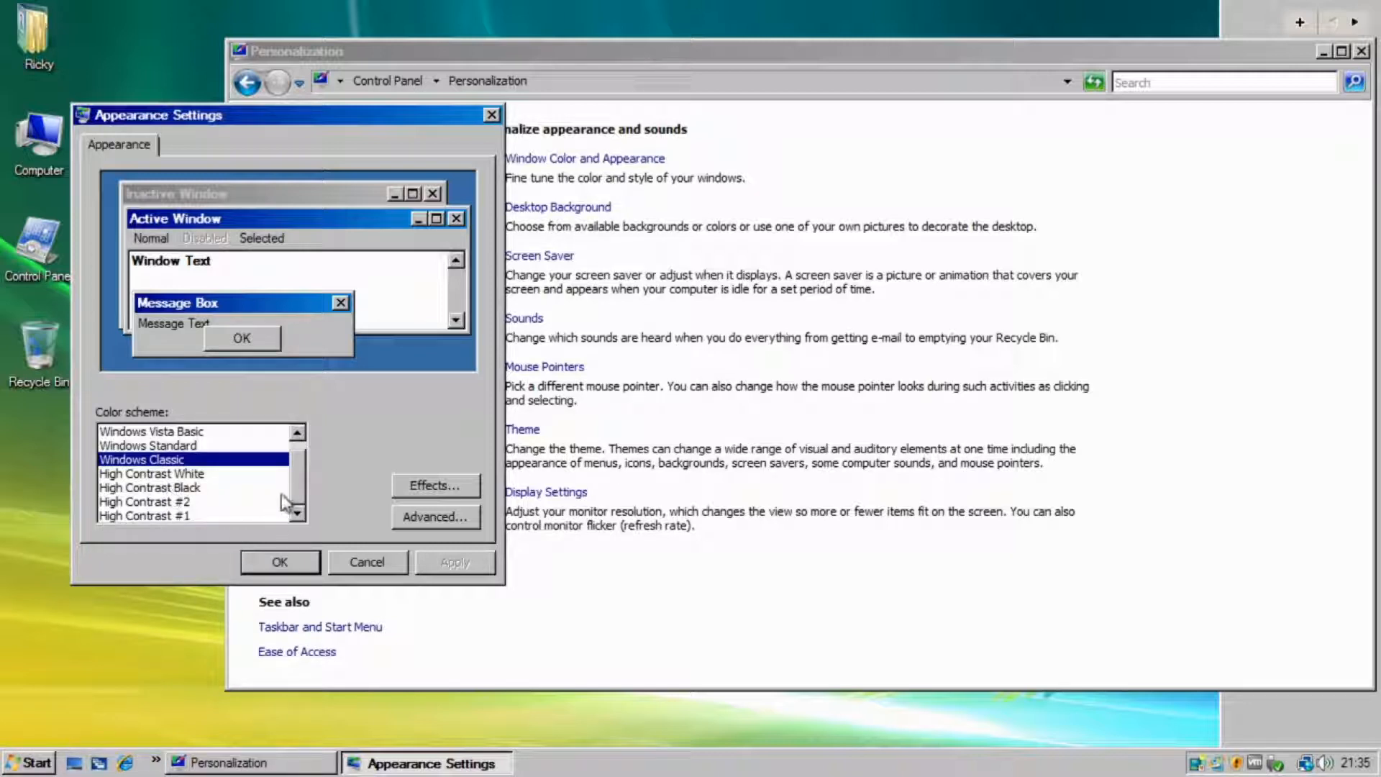
Apply the Windows Aero color scheme and close the Appearance Settings dialog
{"action": "left_click_drag", "start_coordinate": [295, 480], "coordinate": [297, 454]}
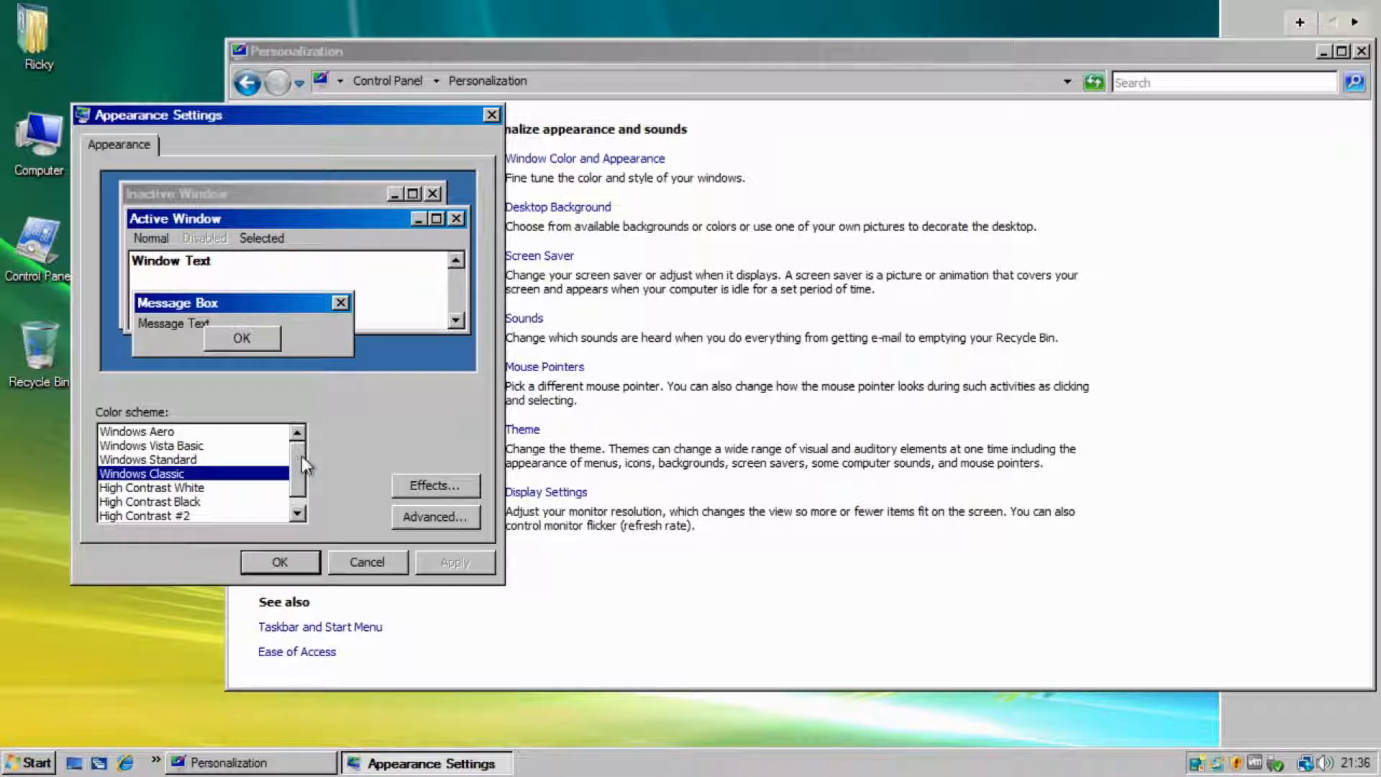
{"action": "left_click", "coordinate": [210, 434]}
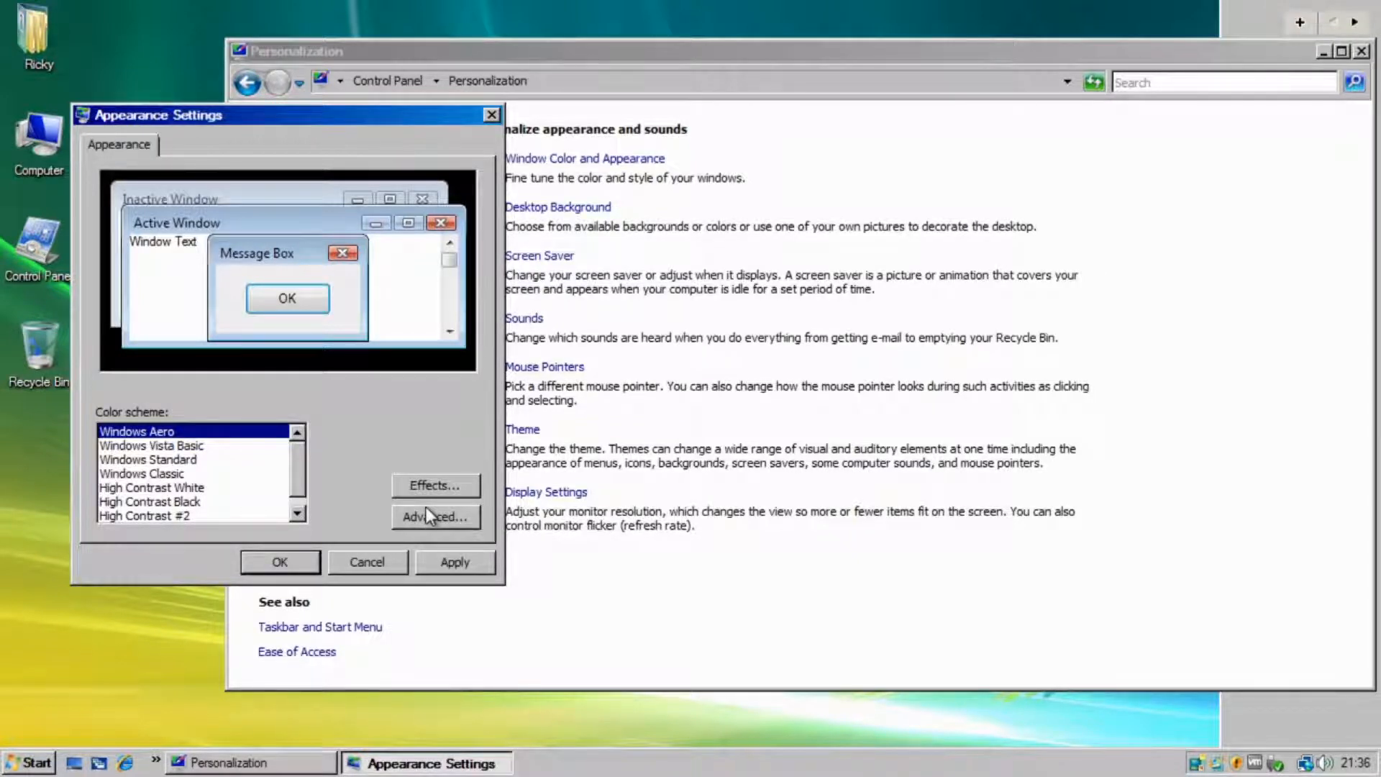
{"action": "left_click", "coordinate": [477, 556]}
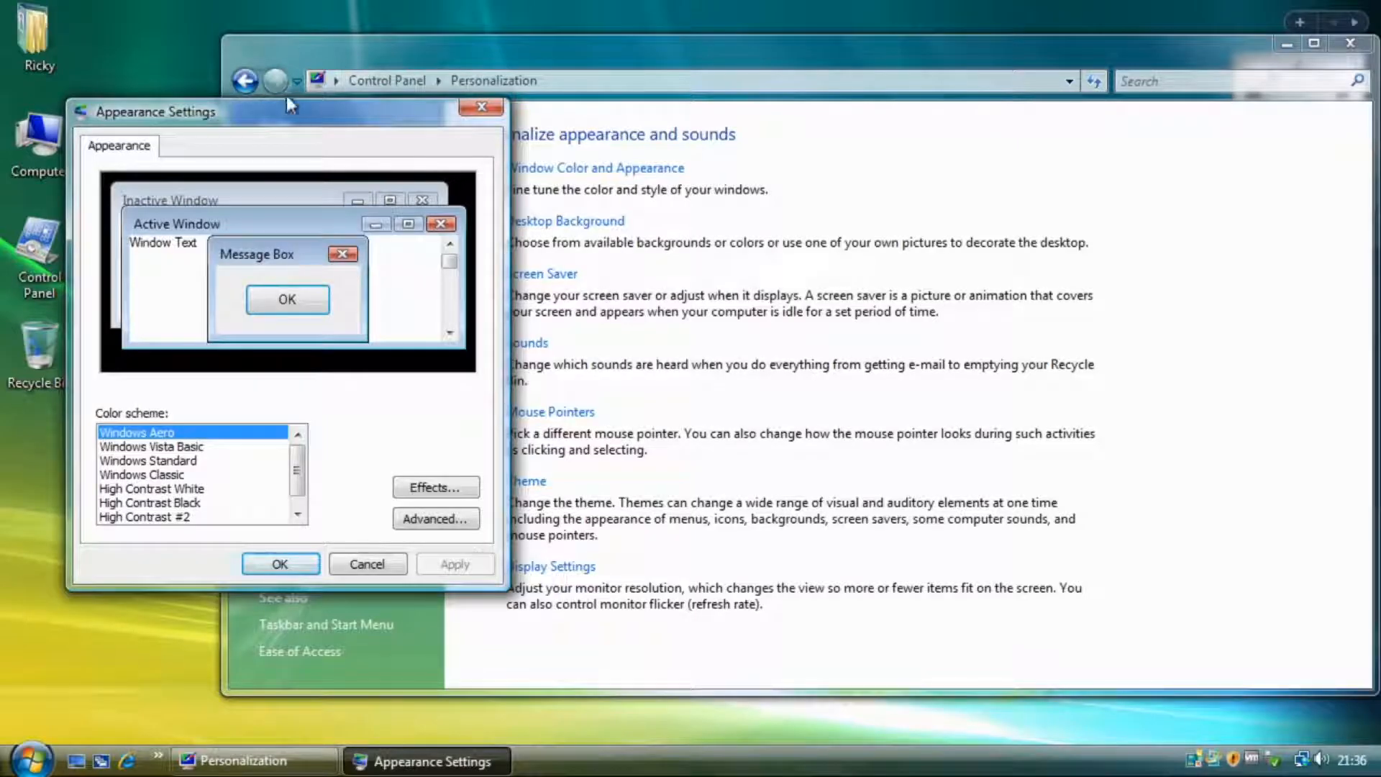
{"action": "left_click_drag", "start_coordinate": [295, 112], "coordinate": [318, 147]}
{"action": "left_click", "coordinate": [302, 599]}
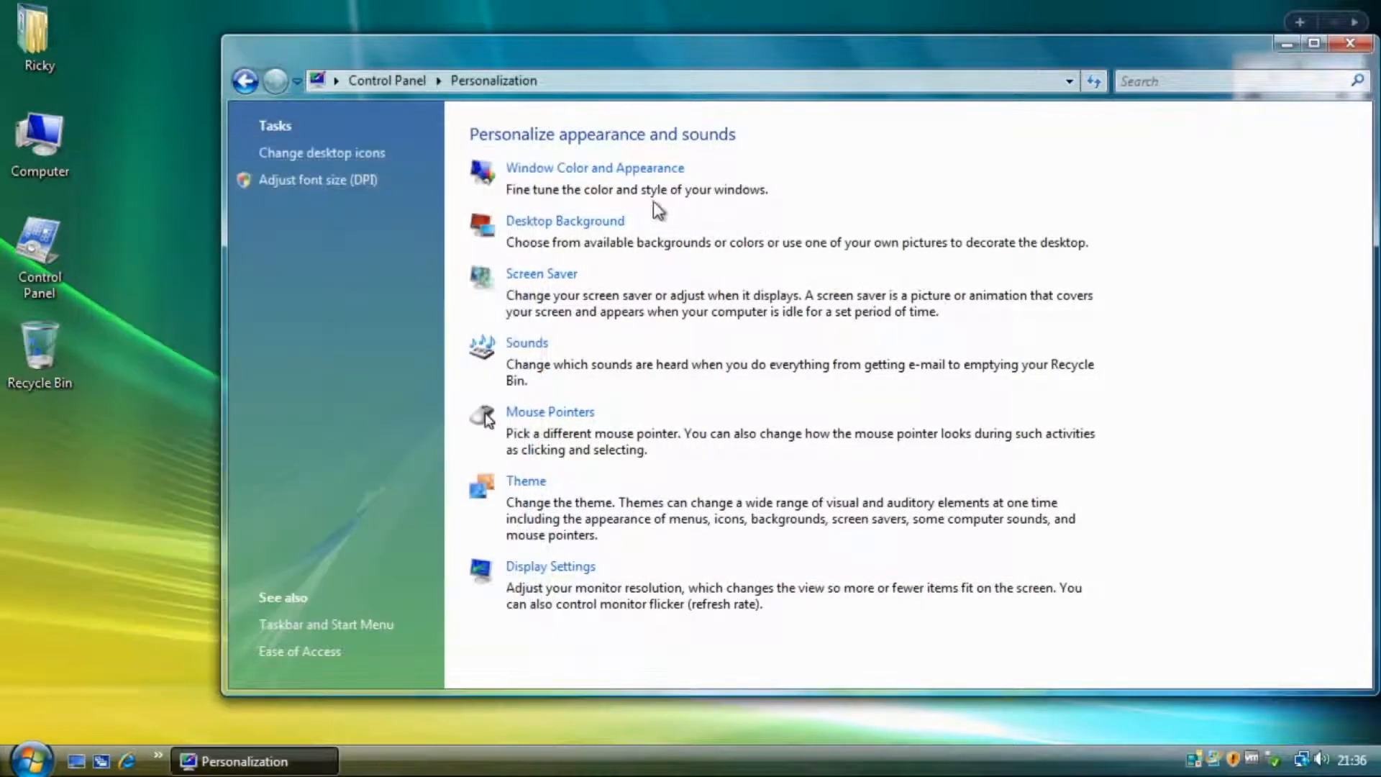
Look at the Window Color and Appearance page and its classic appearance properties, and return to the color page
{"action": "left_click", "coordinate": [595, 170]}
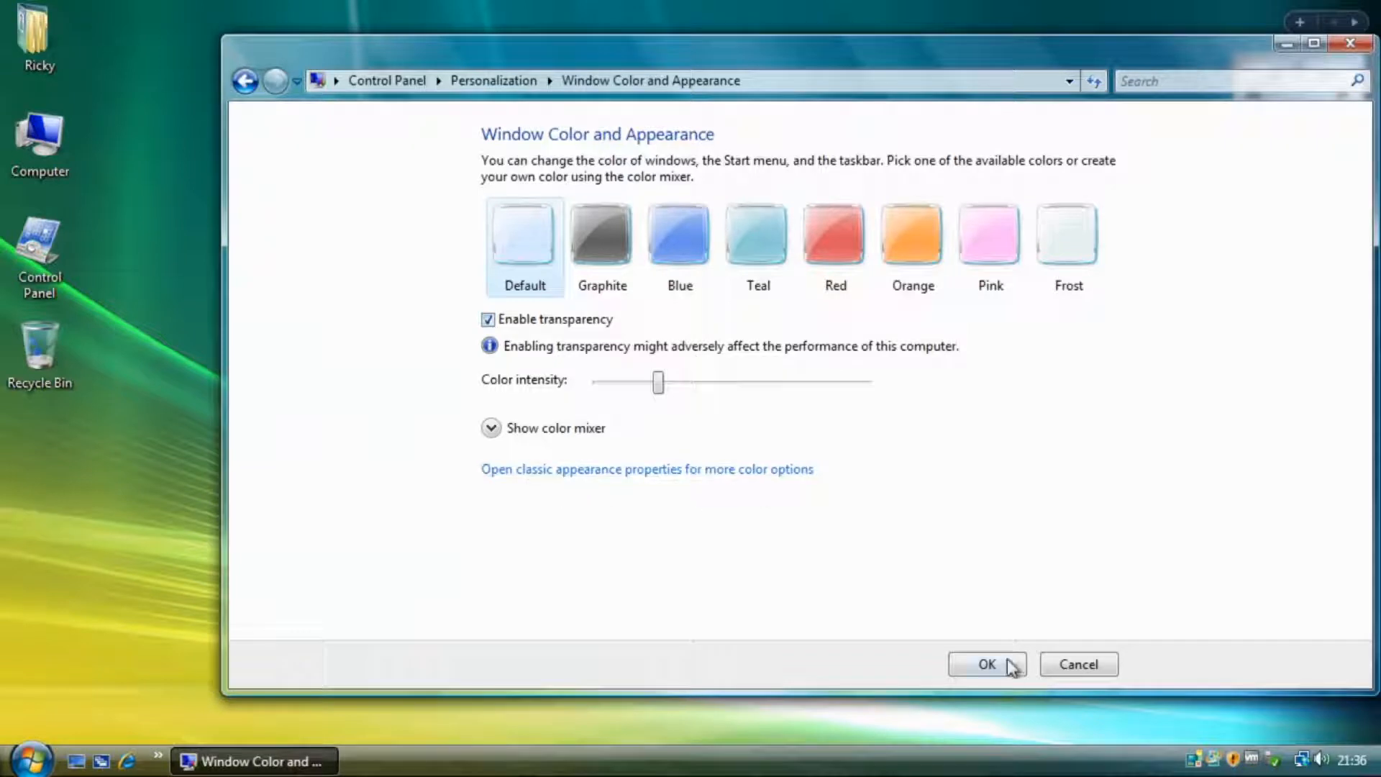
{"action": "left_click", "coordinate": [646, 470]}
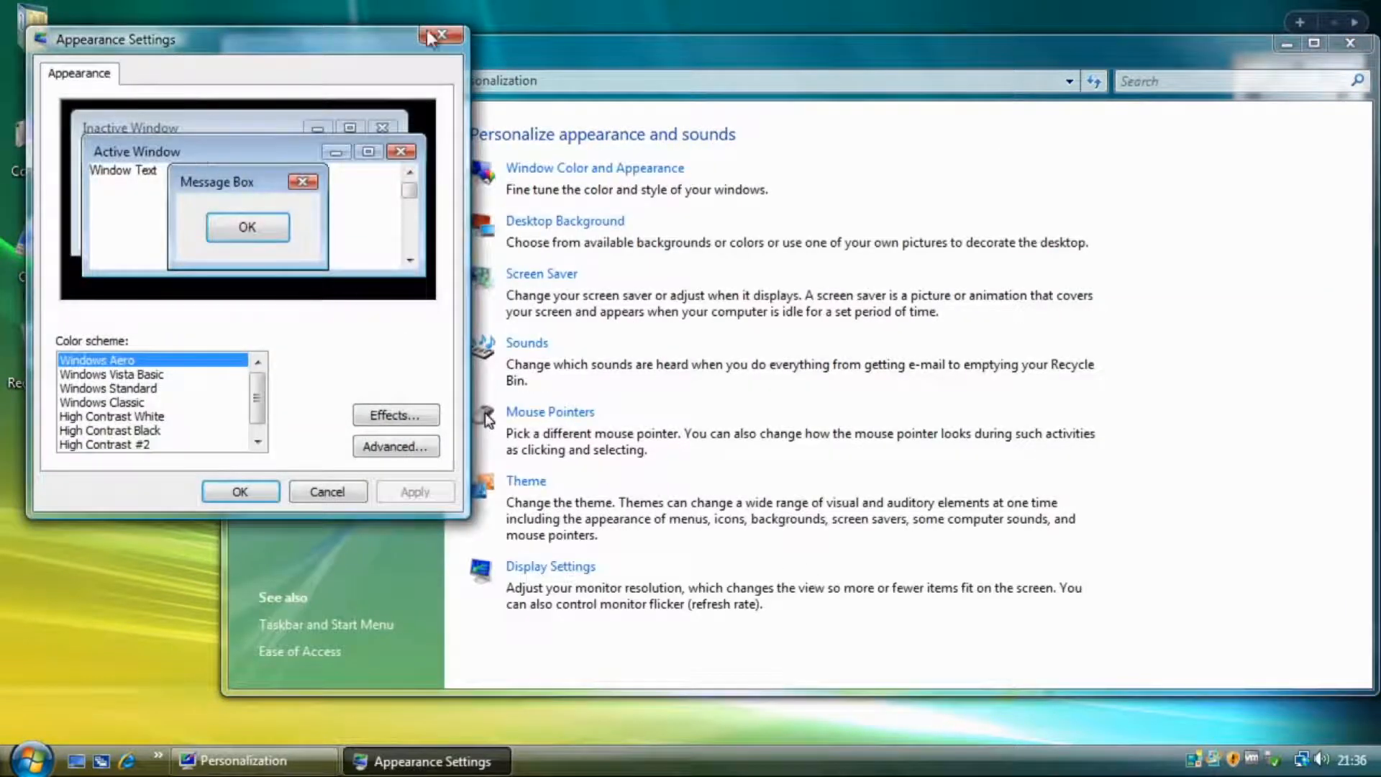
{"action": "left_click", "coordinate": [430, 37]}
{"action": "left_click", "coordinate": [553, 173]}
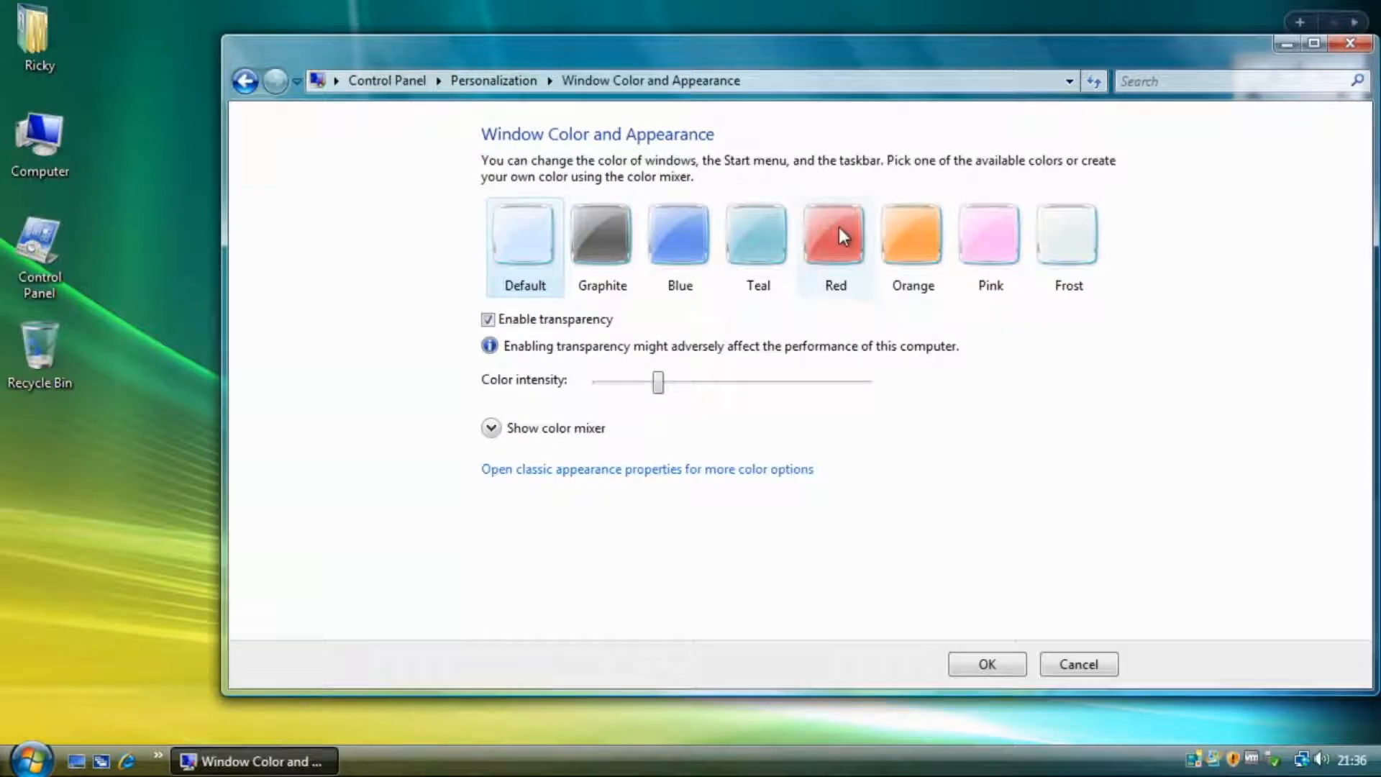
{"action": "right_click", "coordinate": [174, 433]}
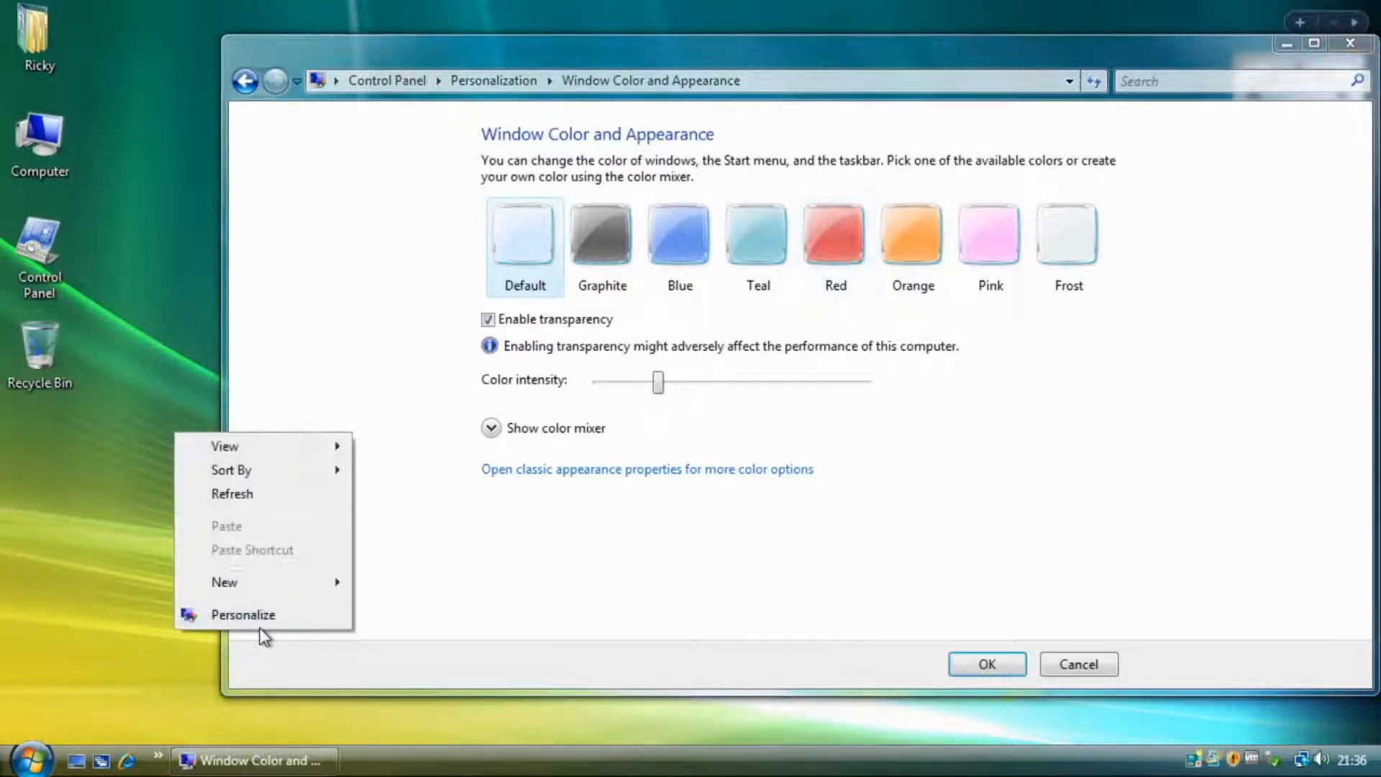
{"action": "left_click", "coordinate": [249, 616]}
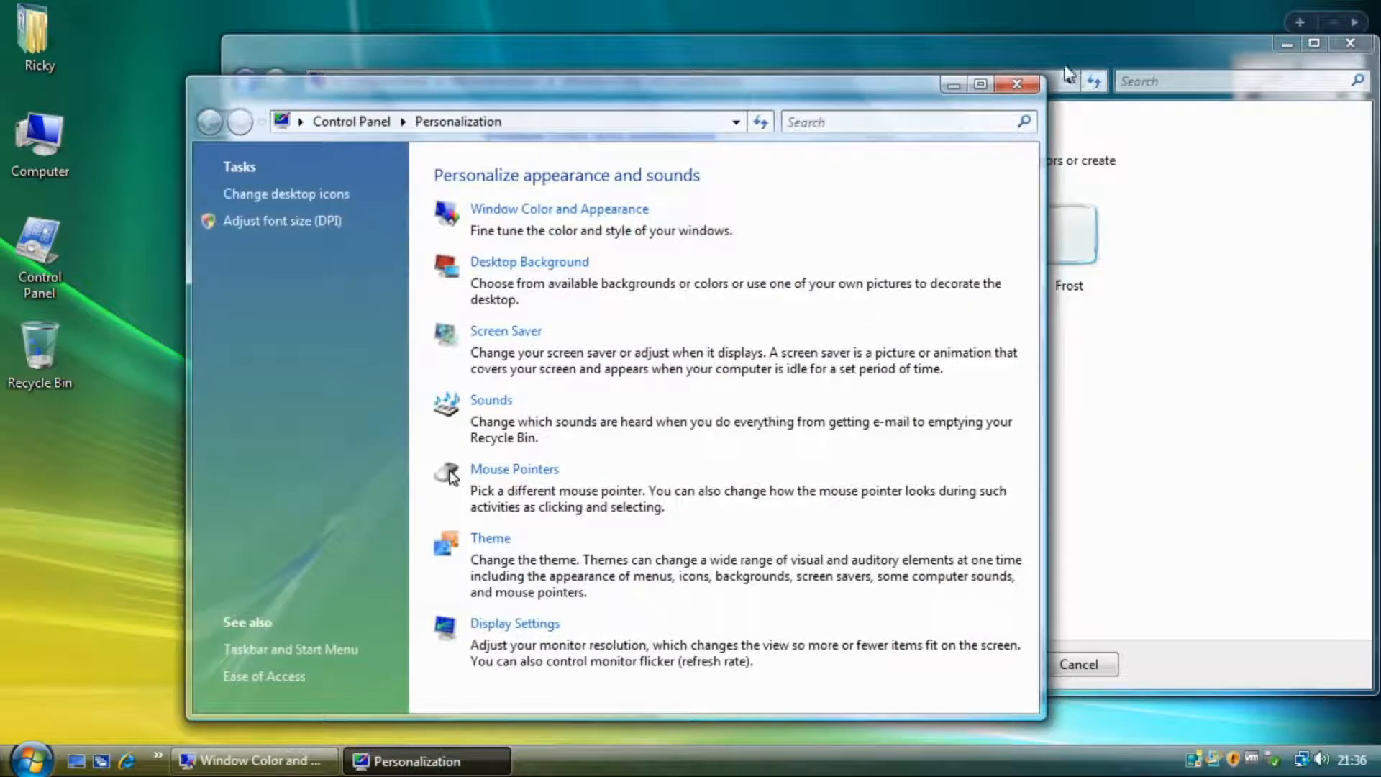
{"action": "left_click", "coordinate": [1016, 84]}
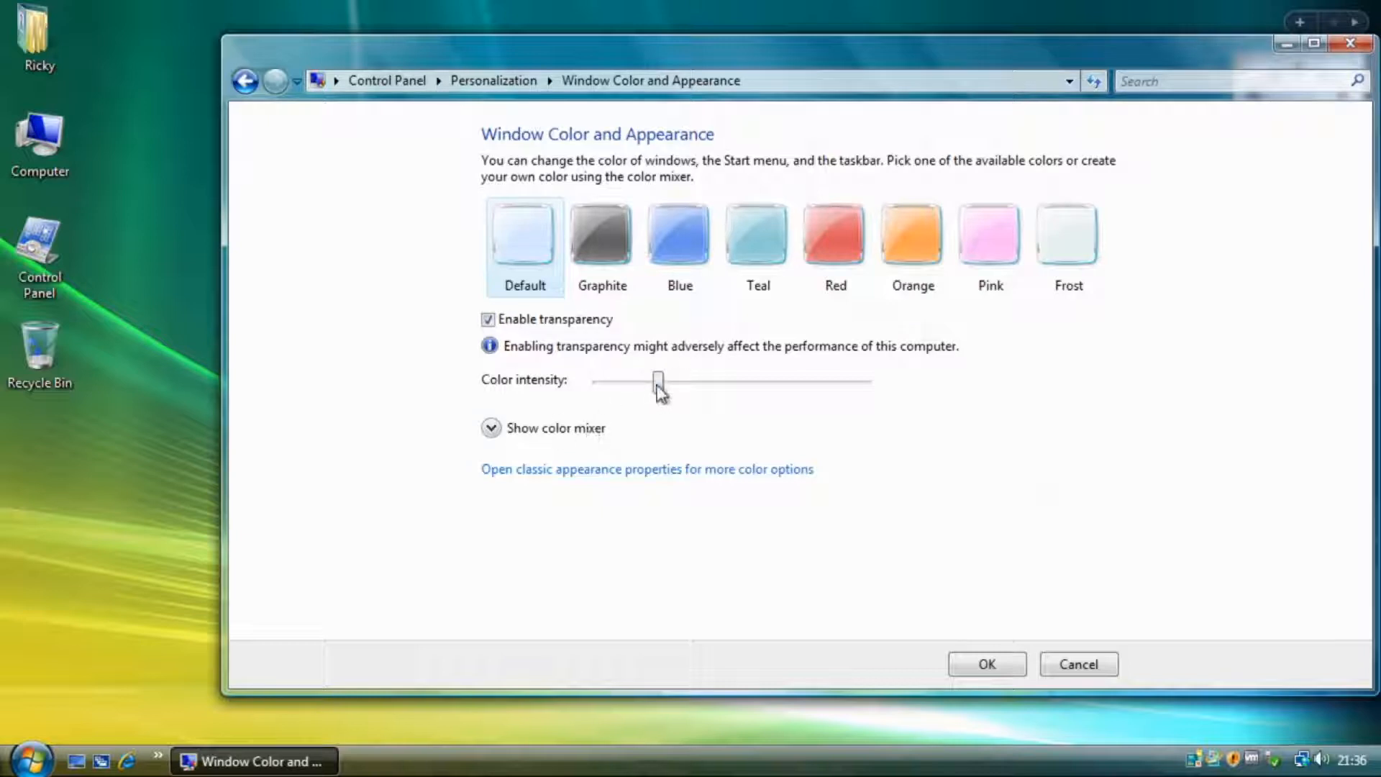
Raise the Default window color to maximum intensity and move the window aside to uncover the Sidebar gadgets
{"action": "left_click_drag", "start_coordinate": [658, 386], "coordinate": [950, 377]}
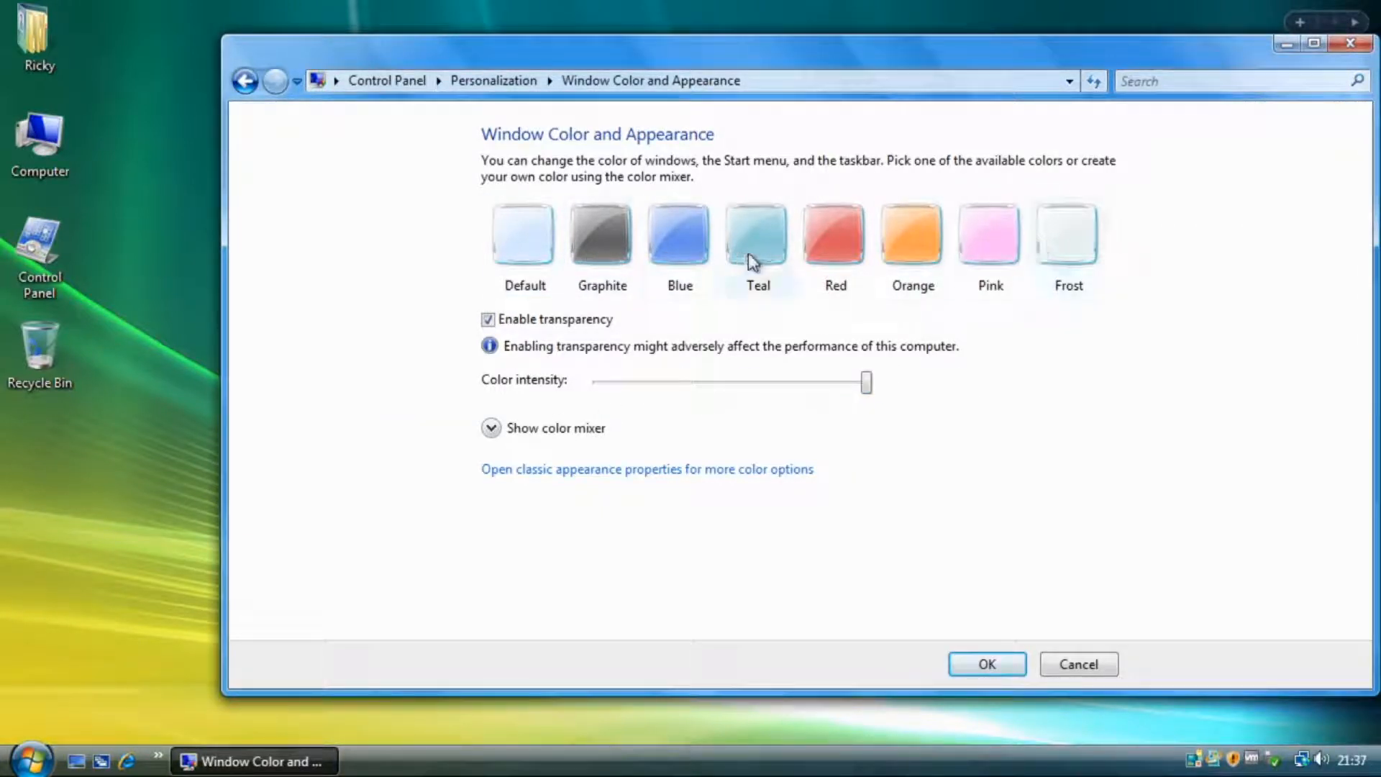
{"action": "left_click", "coordinate": [518, 272]}
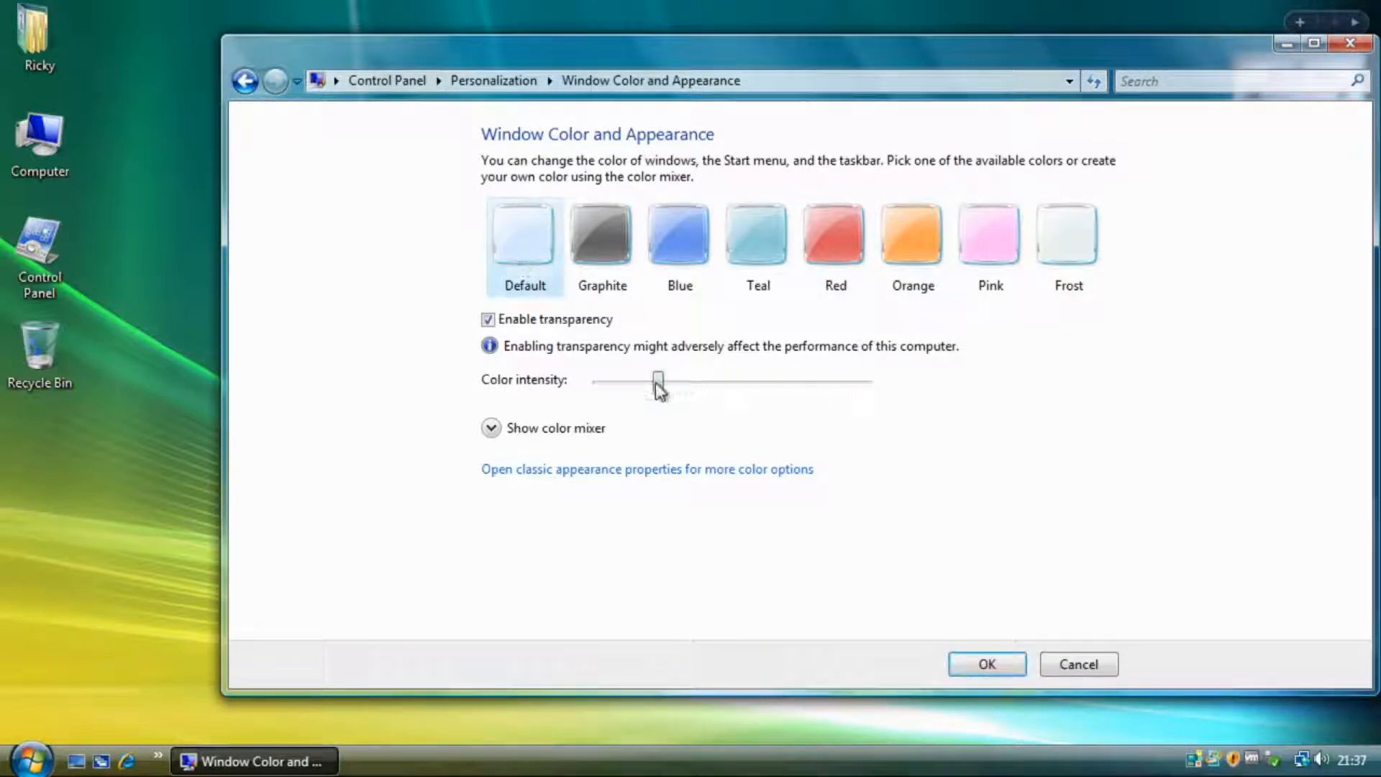
{"action": "left_click_drag", "start_coordinate": [656, 383], "coordinate": [999, 401]}
{"action": "left_click_drag", "start_coordinate": [918, 70], "coordinate": [786, 54]}
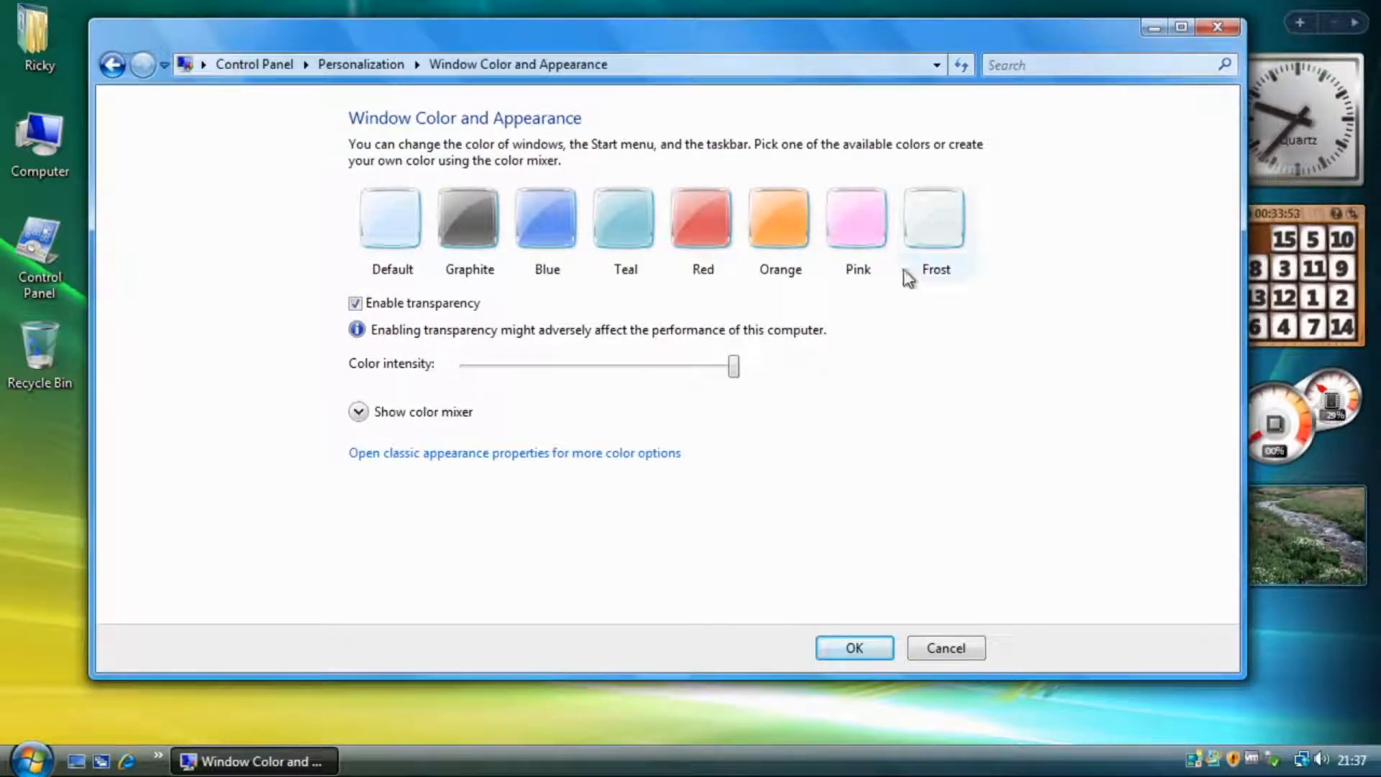
Choose the Frost color at maximum intensity, and in the color mixer set saturation to minimum and hue and brightness to maximum
{"action": "left_click", "coordinate": [939, 249]}
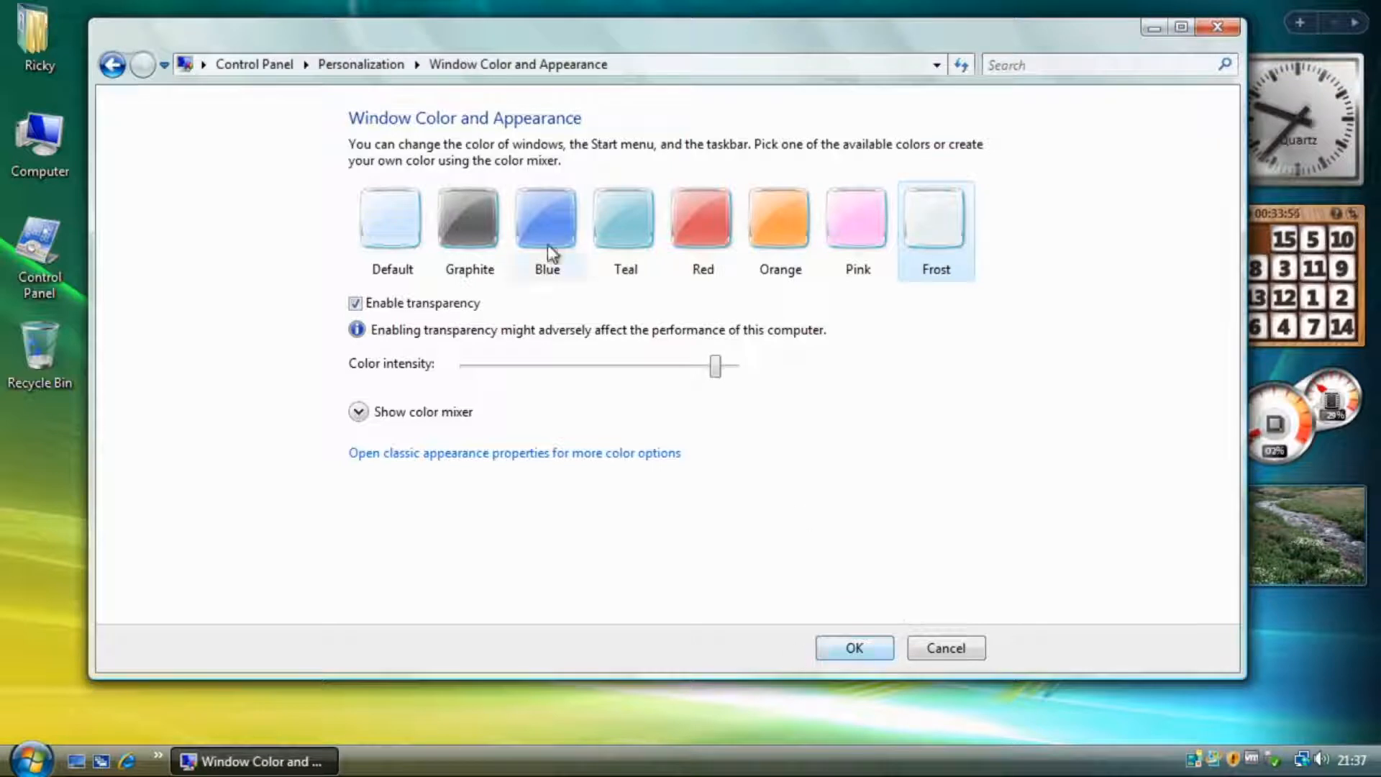
{"action": "left_click_drag", "start_coordinate": [715, 367], "coordinate": [723, 368]}
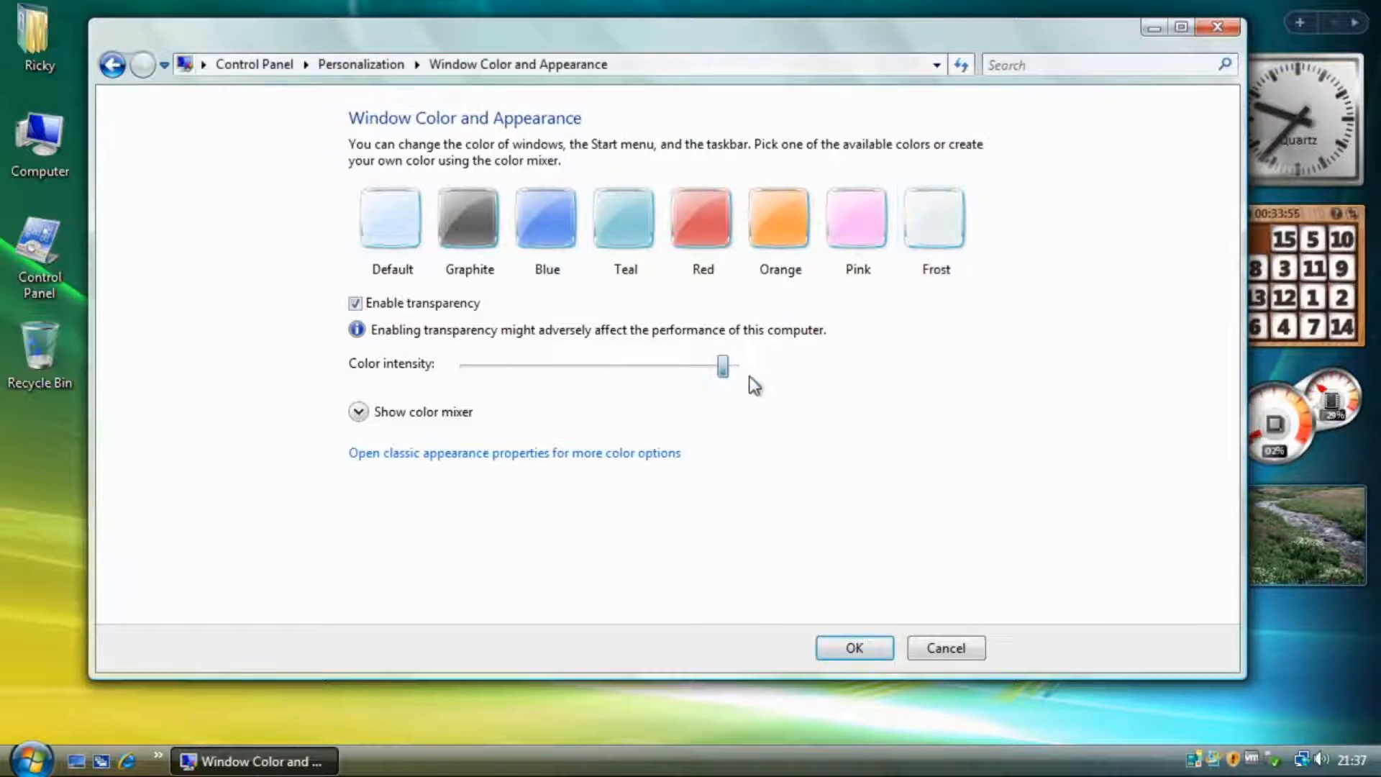
{"action": "left_click", "coordinate": [389, 413]}
{"action": "left_click_drag", "start_coordinate": [518, 486], "coordinate": [267, 500]}
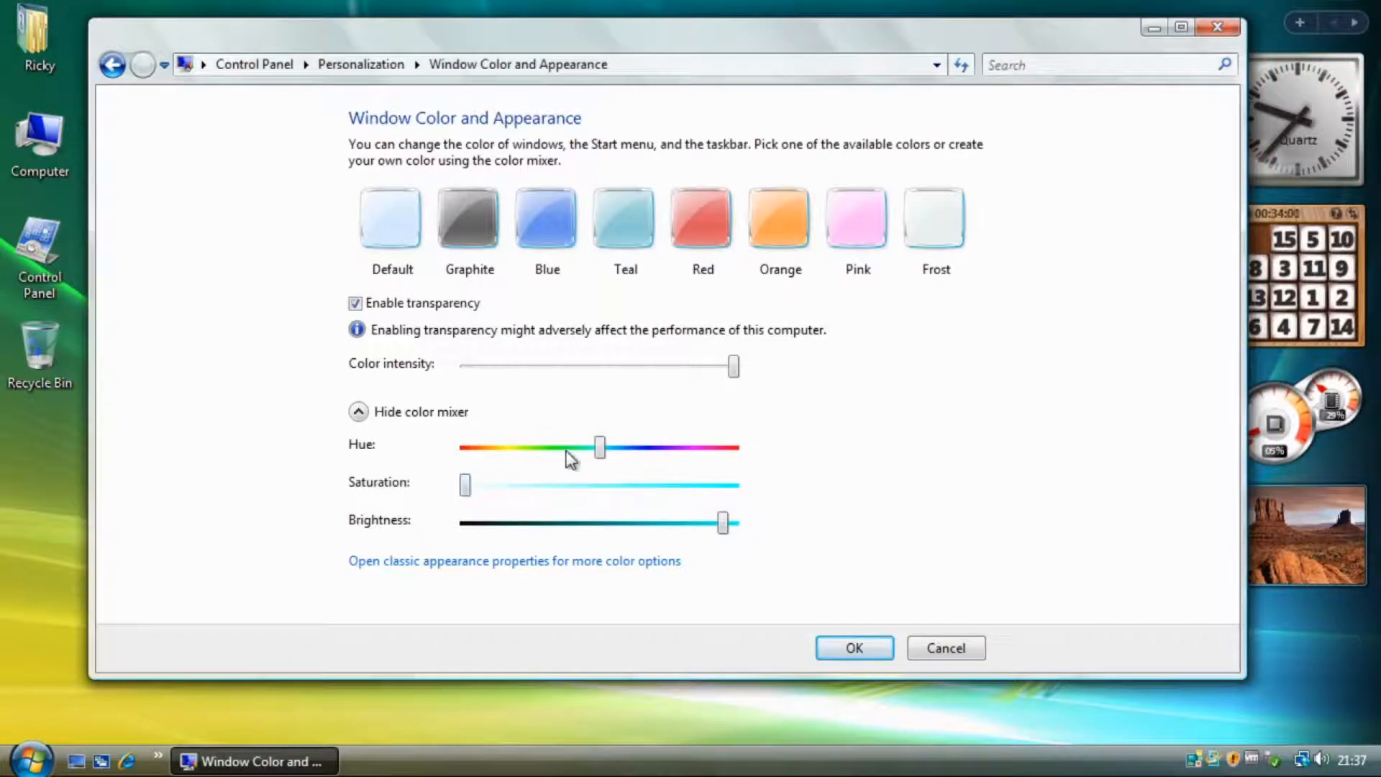
{"action": "left_click", "coordinate": [608, 450]}
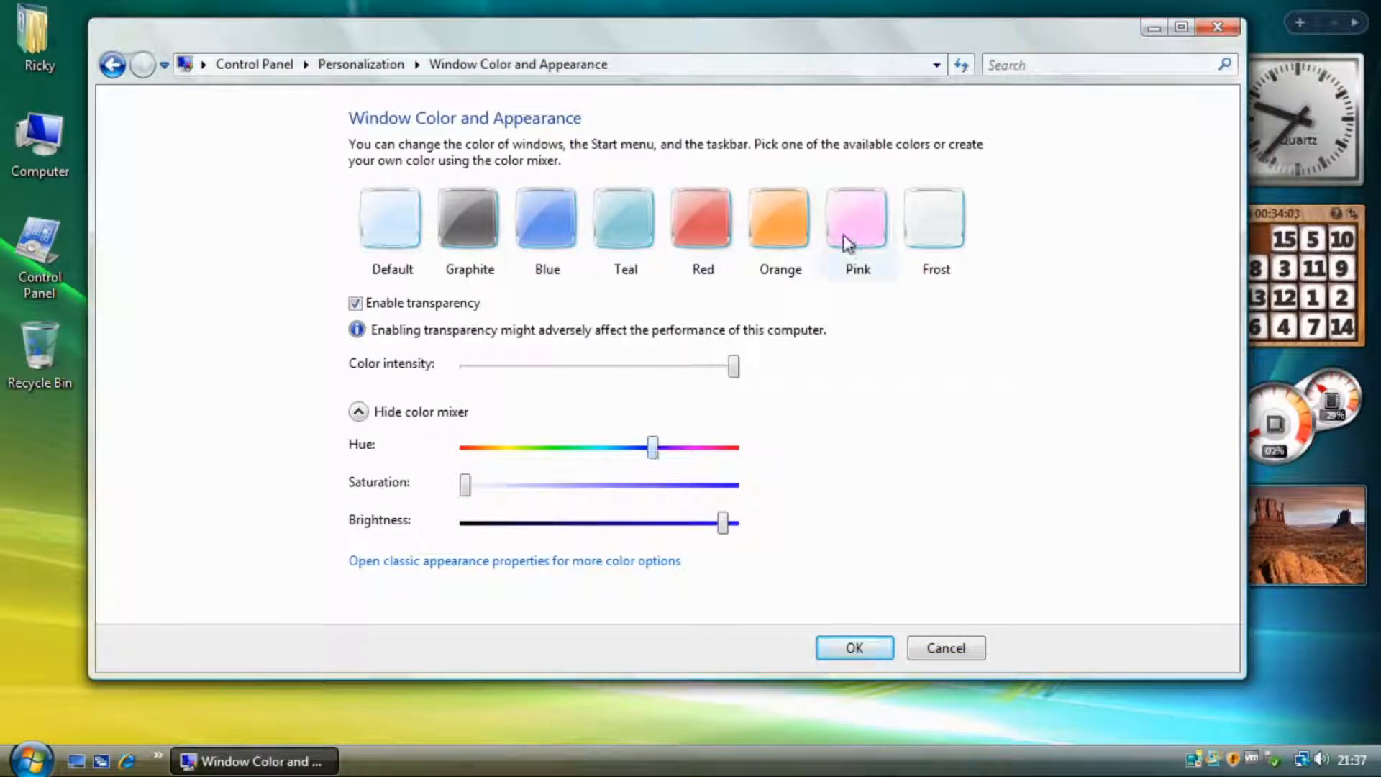
{"action": "left_click_drag", "start_coordinate": [653, 448], "coordinate": [818, 461]}
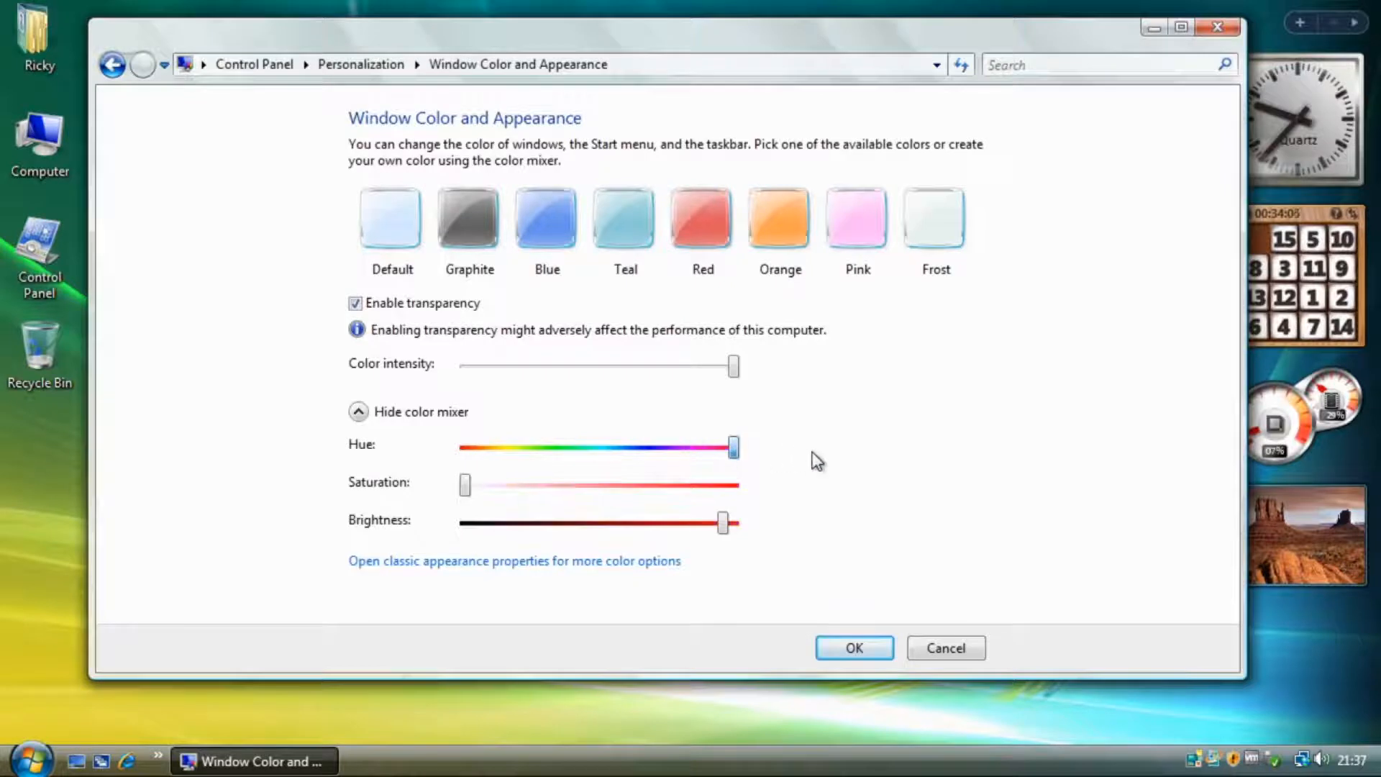
{"action": "left_click_drag", "start_coordinate": [722, 523], "coordinate": [735, 524]}
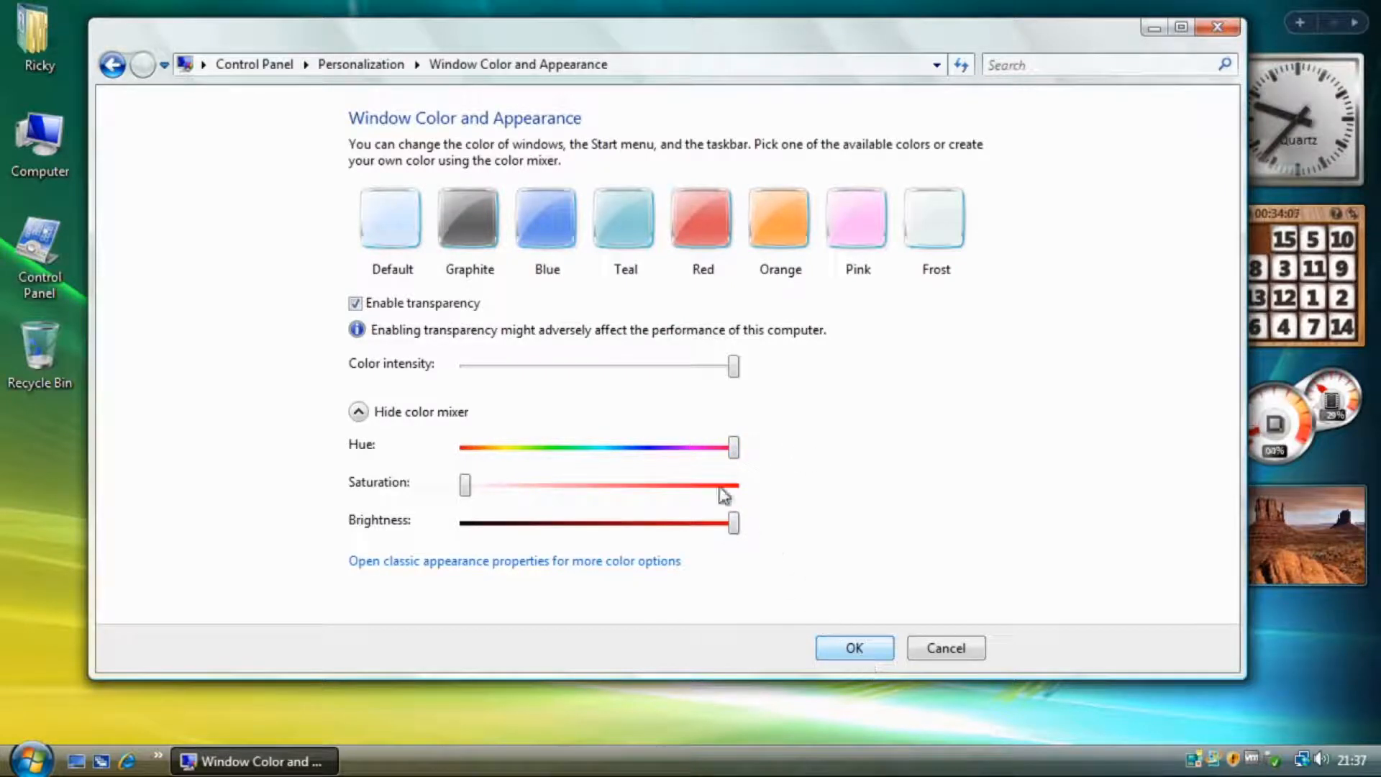
Select the Red window color and raise its brightness, hue and color intensity to maximum
{"action": "left_click", "coordinate": [734, 229]}
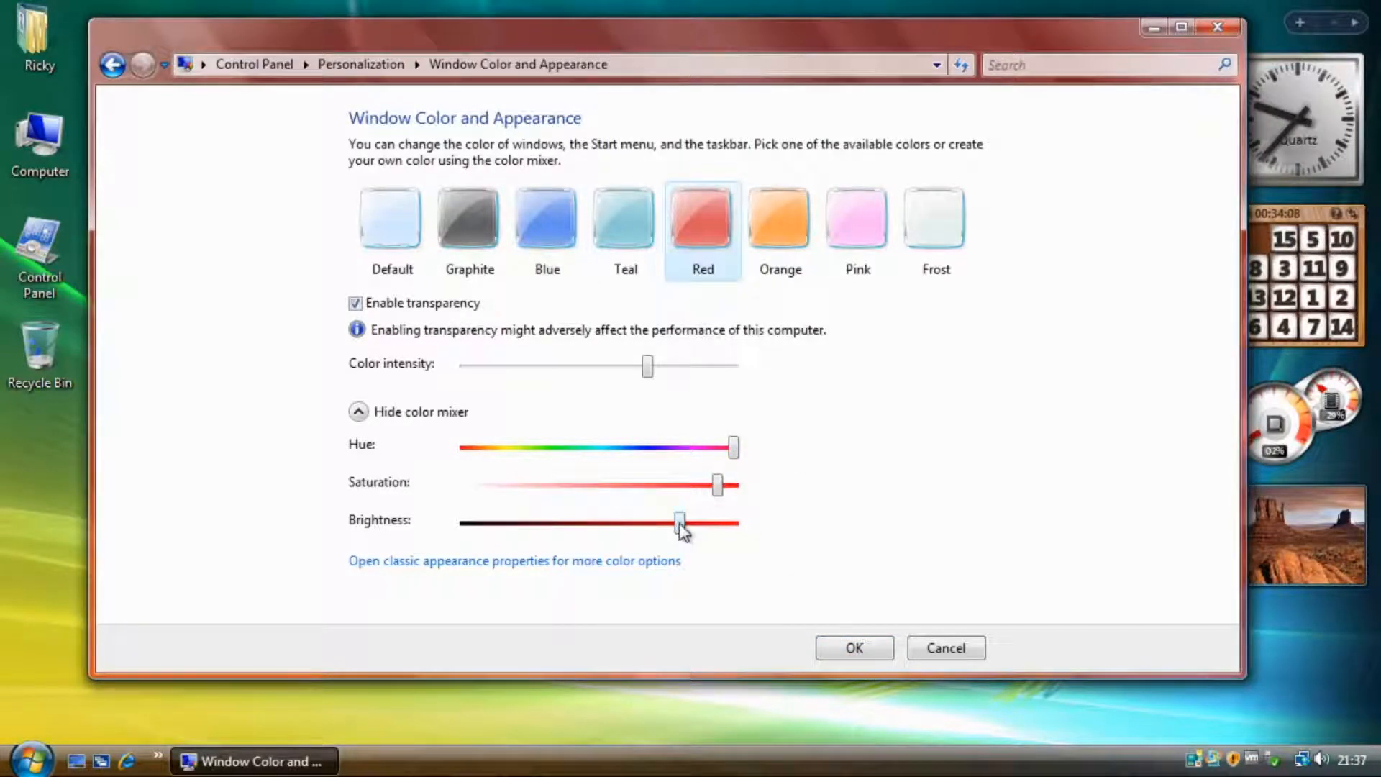
{"action": "left_click_drag", "start_coordinate": [680, 524], "coordinate": [795, 530]}
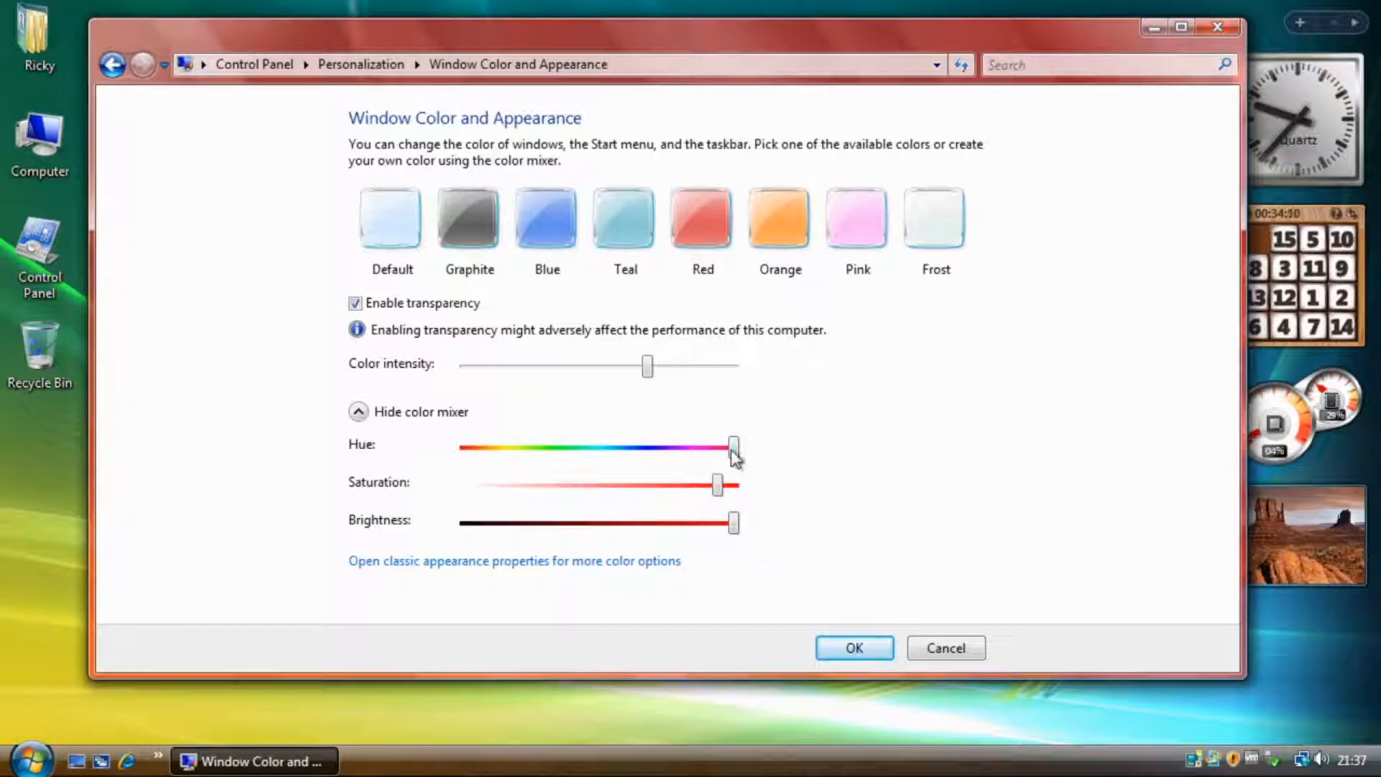
{"action": "left_click_drag", "start_coordinate": [733, 451], "coordinate": [759, 474]}
{"action": "left_click_drag", "start_coordinate": [649, 370], "coordinate": [841, 382]}
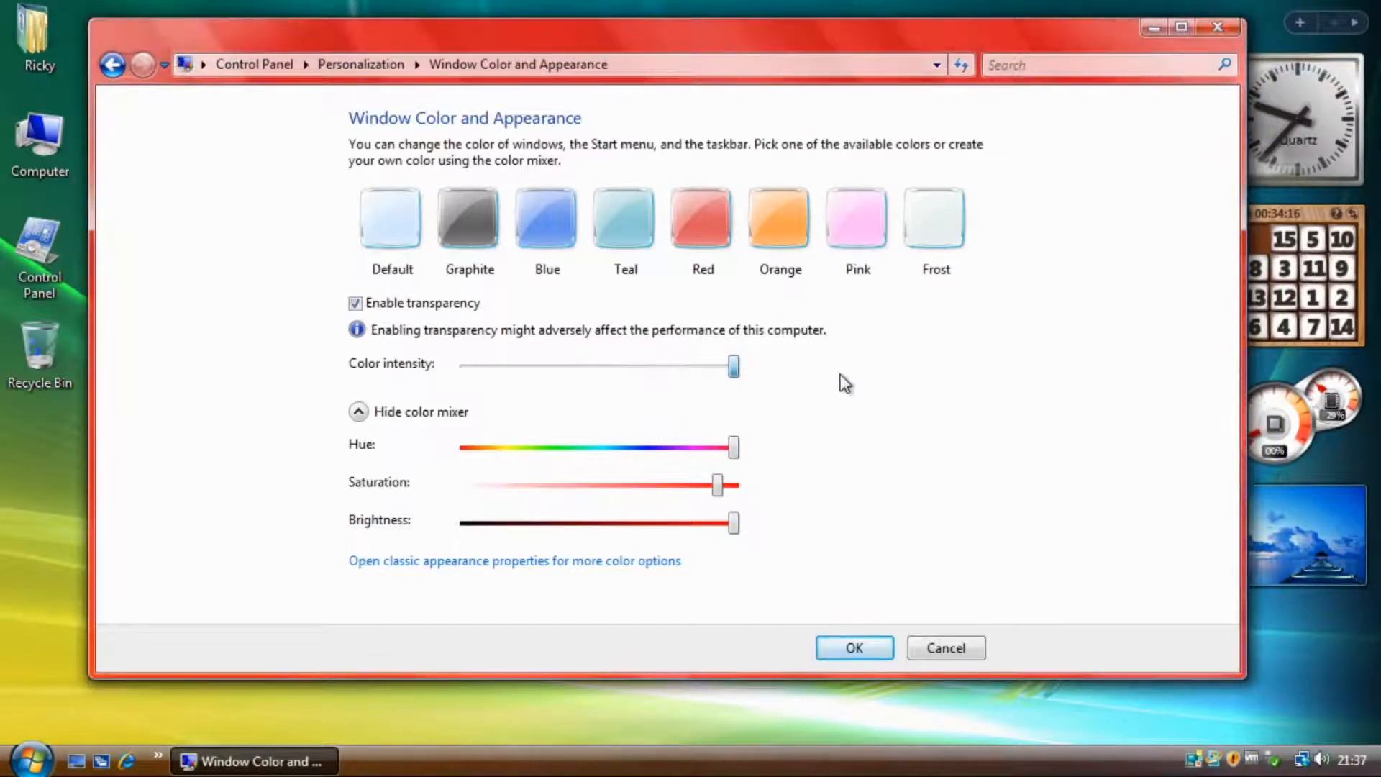
{"action": "left_click_drag", "start_coordinate": [733, 447], "coordinate": [1120, 485]}
Check the window color on the Start menu and the window frame, and close the Window Color and Appearance window
{"action": "left_click", "coordinate": [31, 761]}
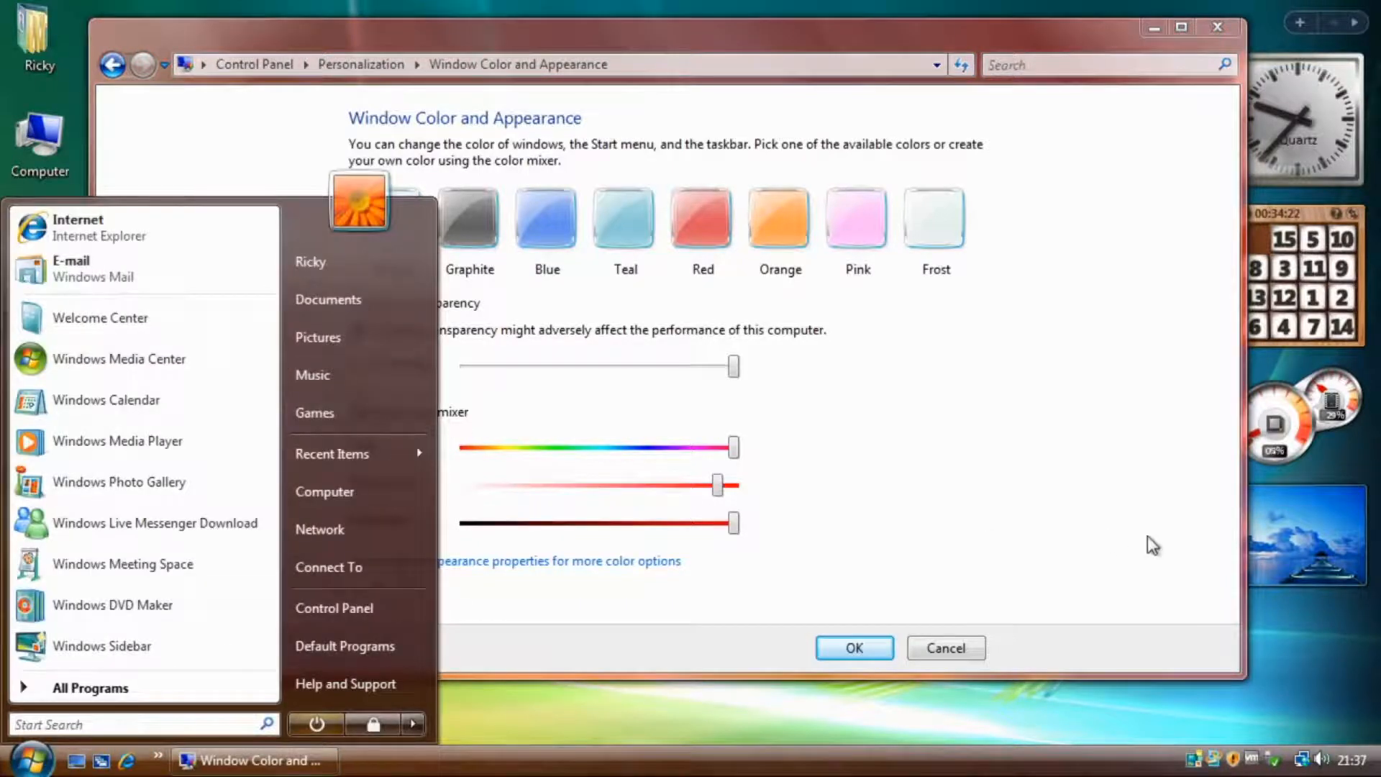
{"action": "left_click", "coordinate": [1208, 167]}
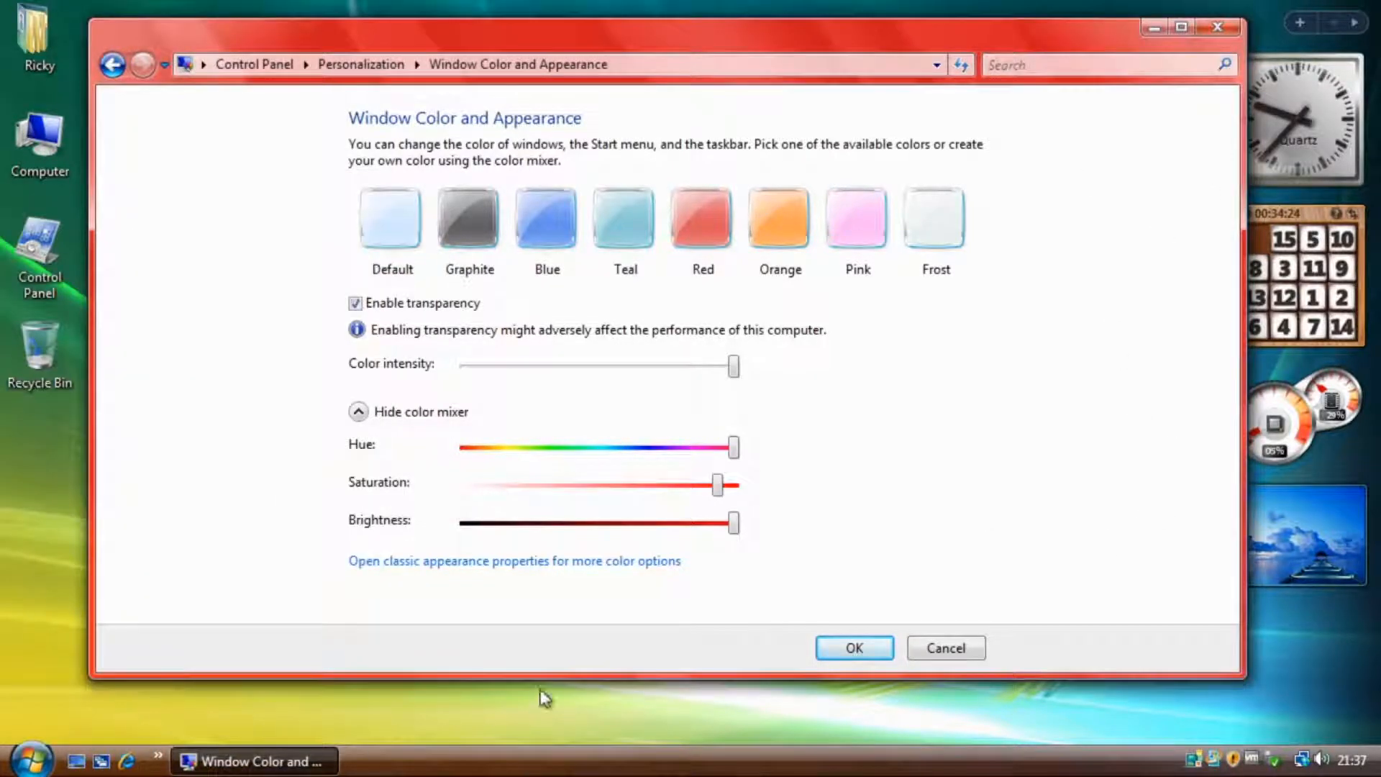
{"action": "mouse_move", "coordinate": [438, 46]}
{"action": "left_mouse_down"}
{"action": "mouse_move", "coordinate": [847, 63]}
{"action": "mouse_move", "coordinate": [305, 50]}
{"action": "mouse_move", "coordinate": [465, 50]}
{"action": "mouse_move", "coordinate": [422, 46]}
{"action": "left_mouse_up"}
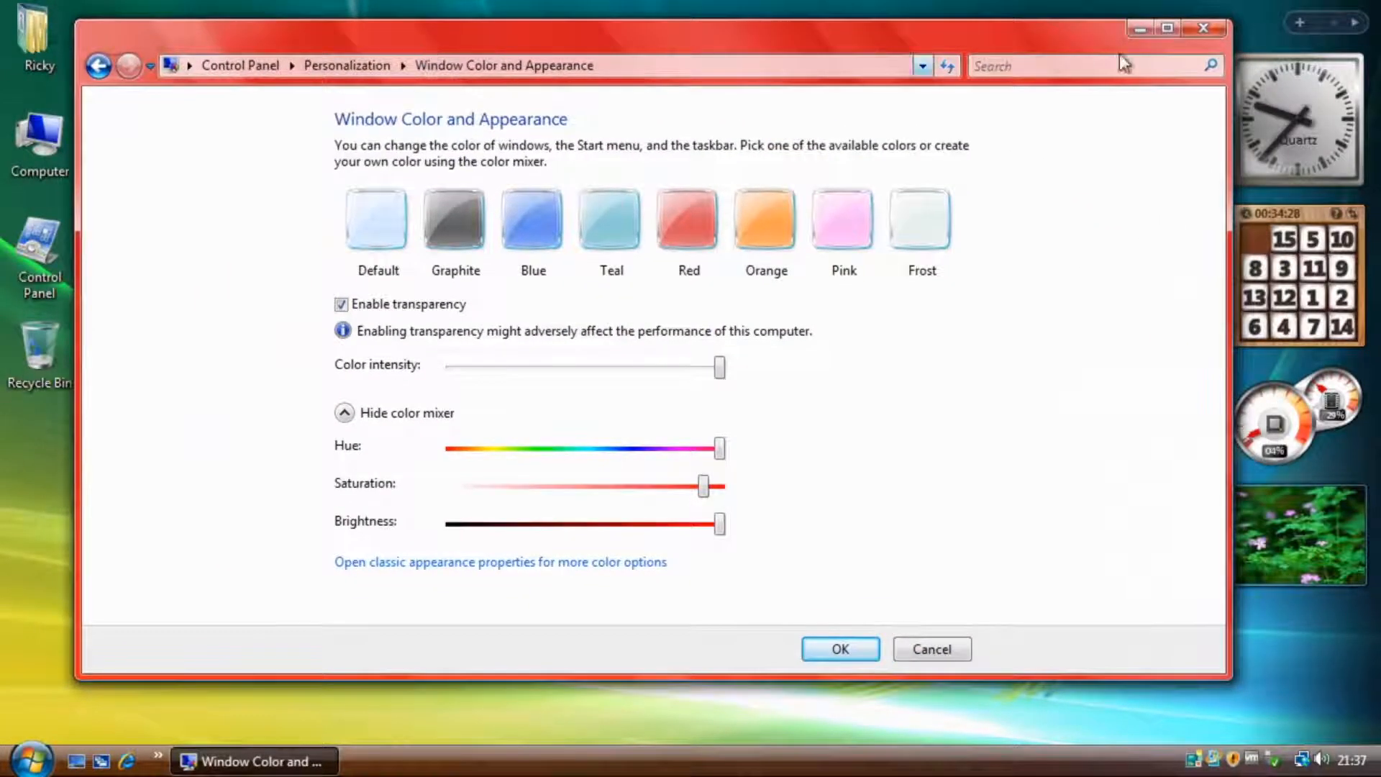
{"action": "left_click", "coordinate": [1202, 28]}
Open the desktop background settings from Personalization and apply the train seats picture from the Black and White wallpapers
{"action": "right_click", "coordinate": [395, 363]}
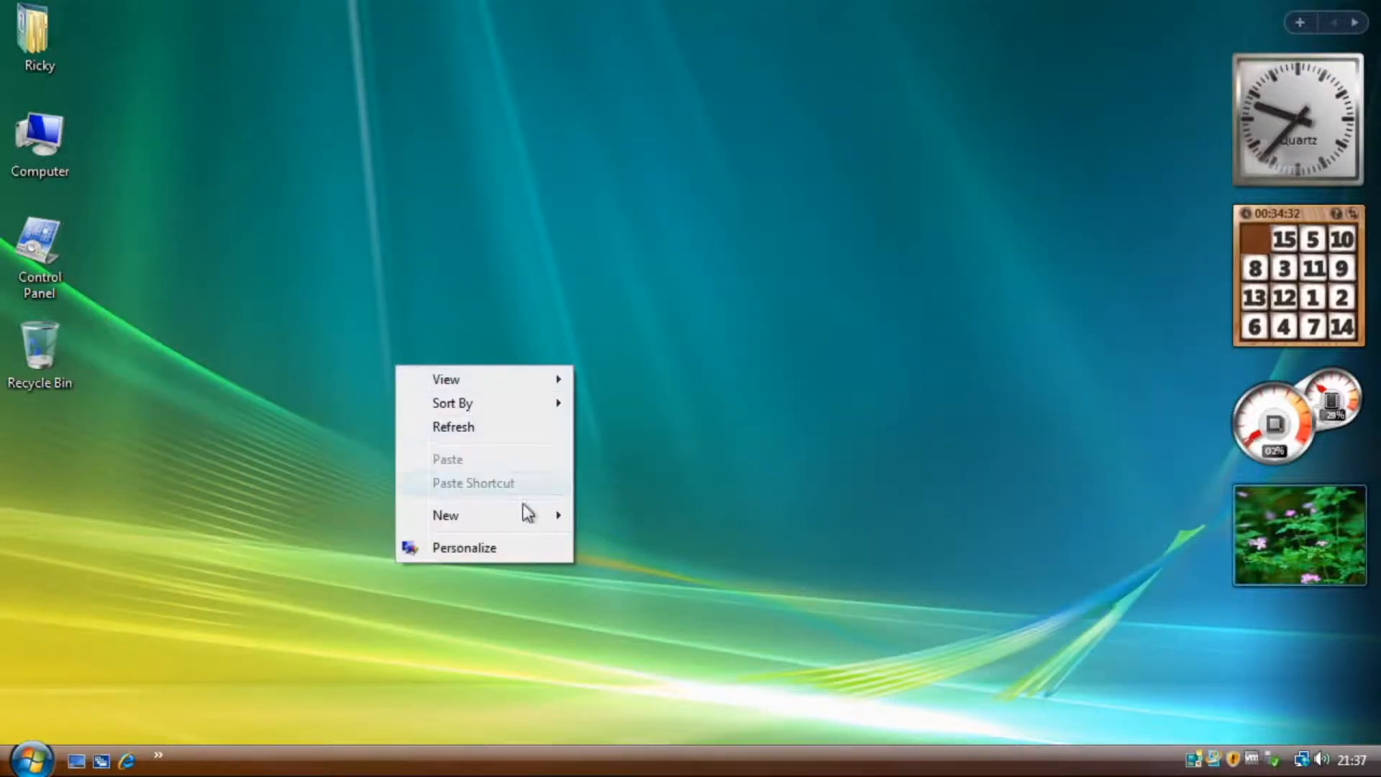
{"action": "left_click", "coordinate": [546, 544]}
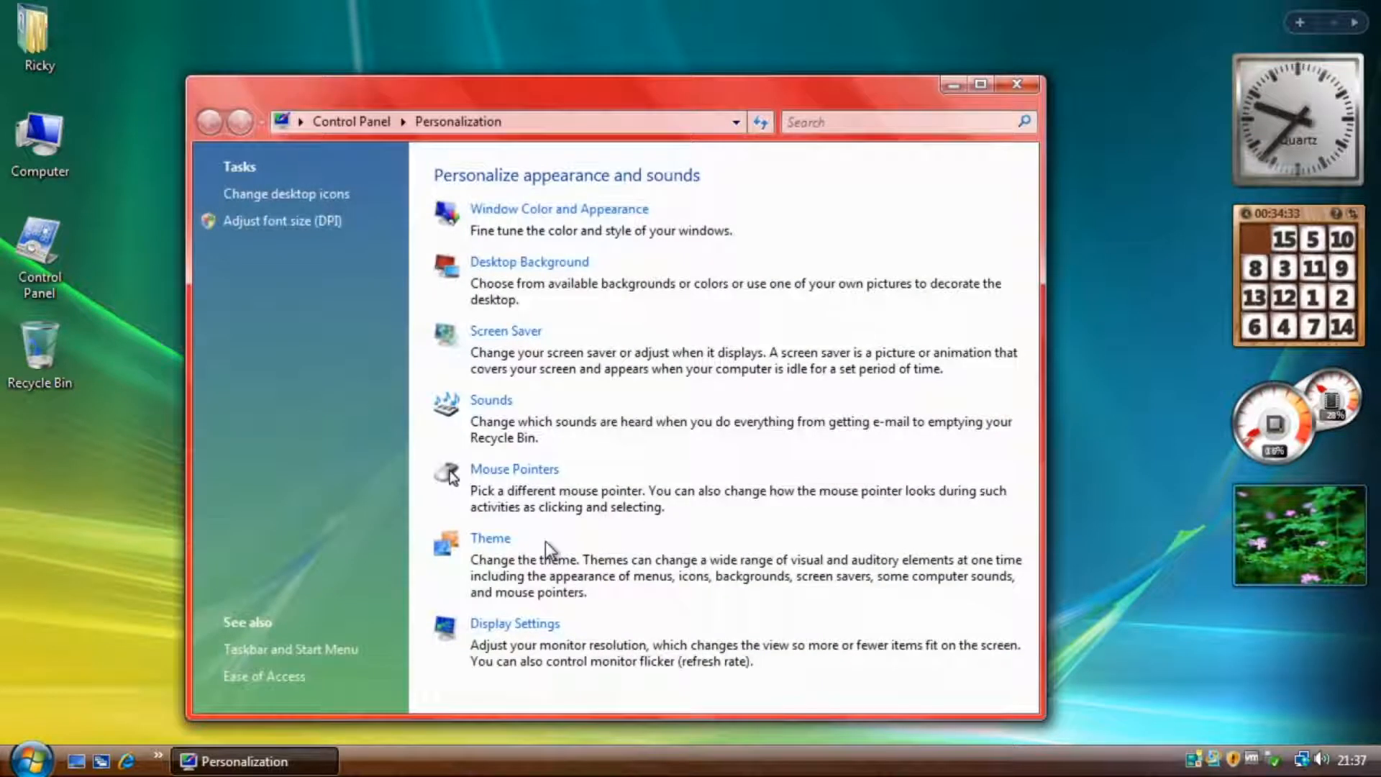
{"action": "left_click", "coordinate": [533, 264]}
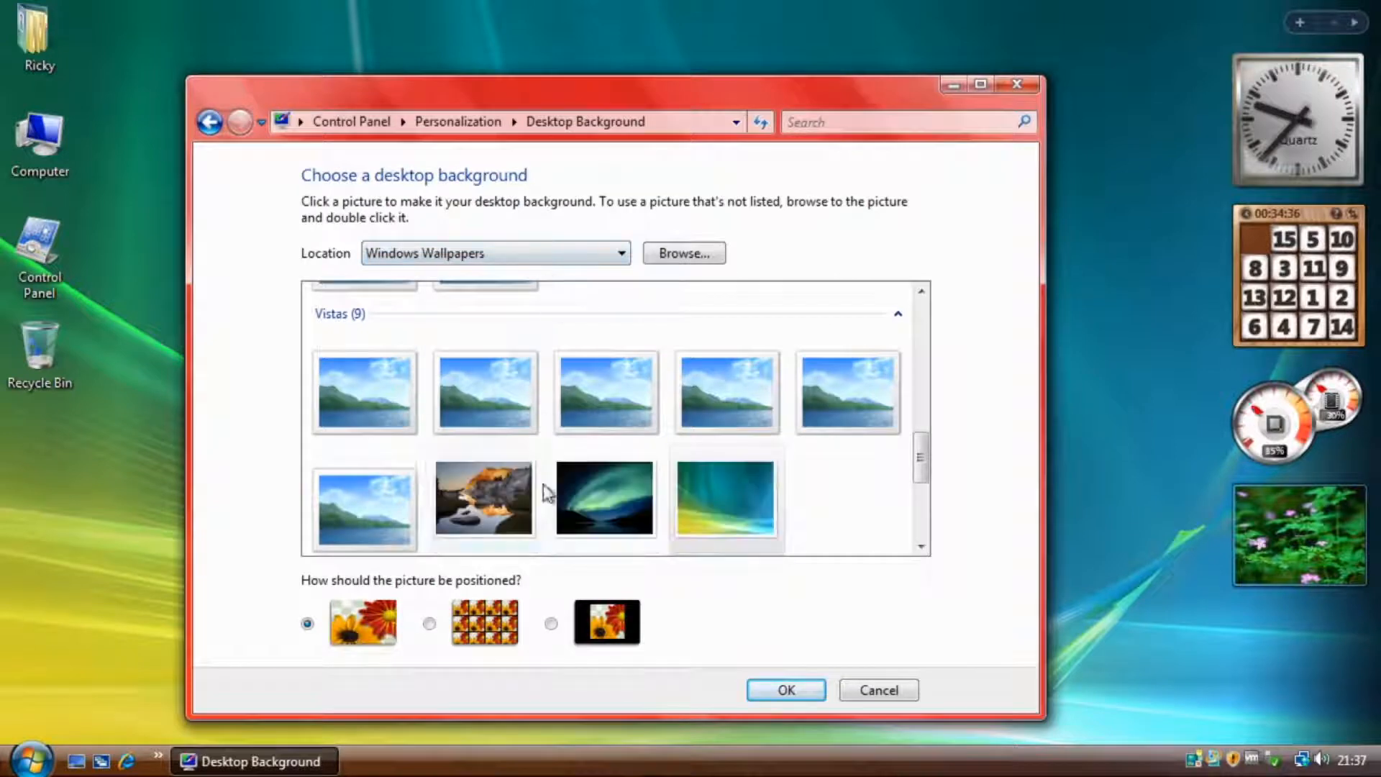
{"action": "left_click_drag", "start_coordinate": [921, 456], "coordinate": [933, 288]}
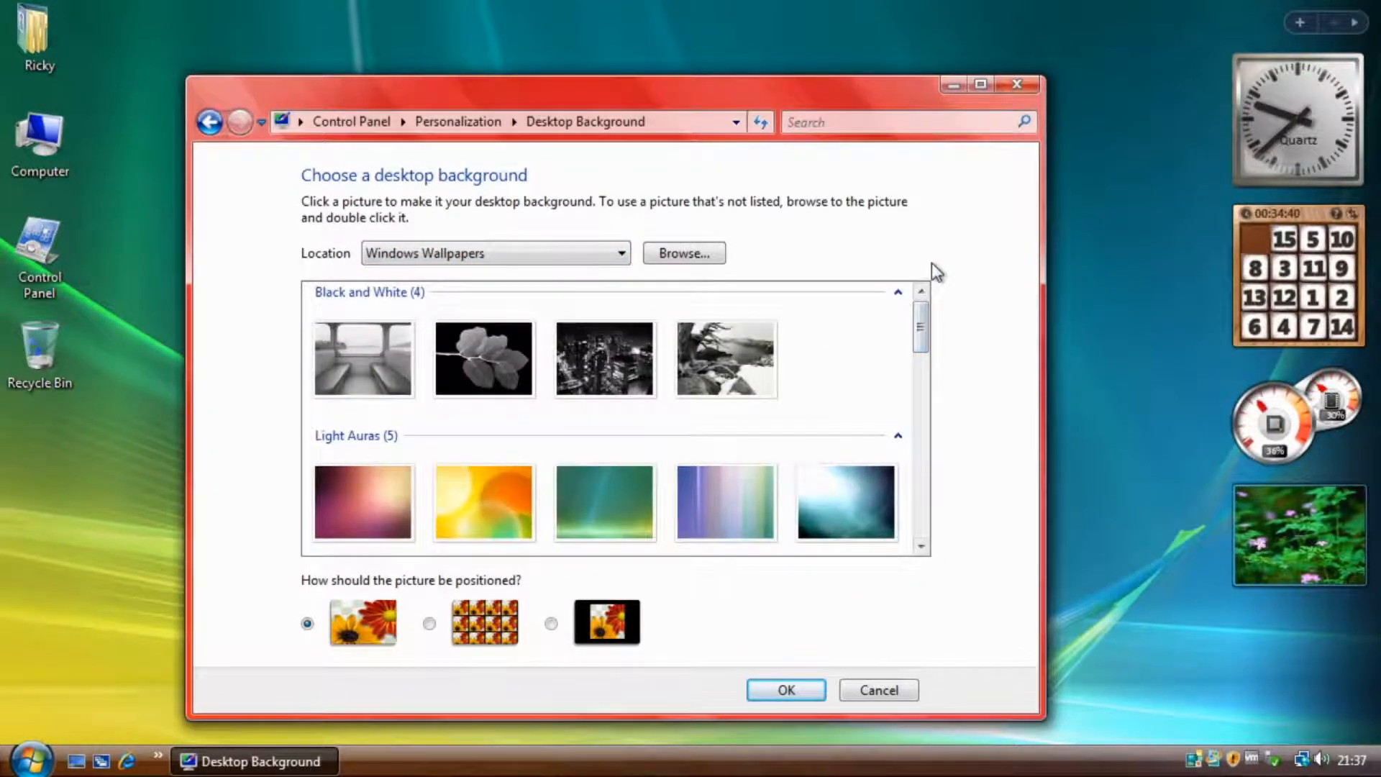
{"action": "left_click", "coordinate": [387, 361]}
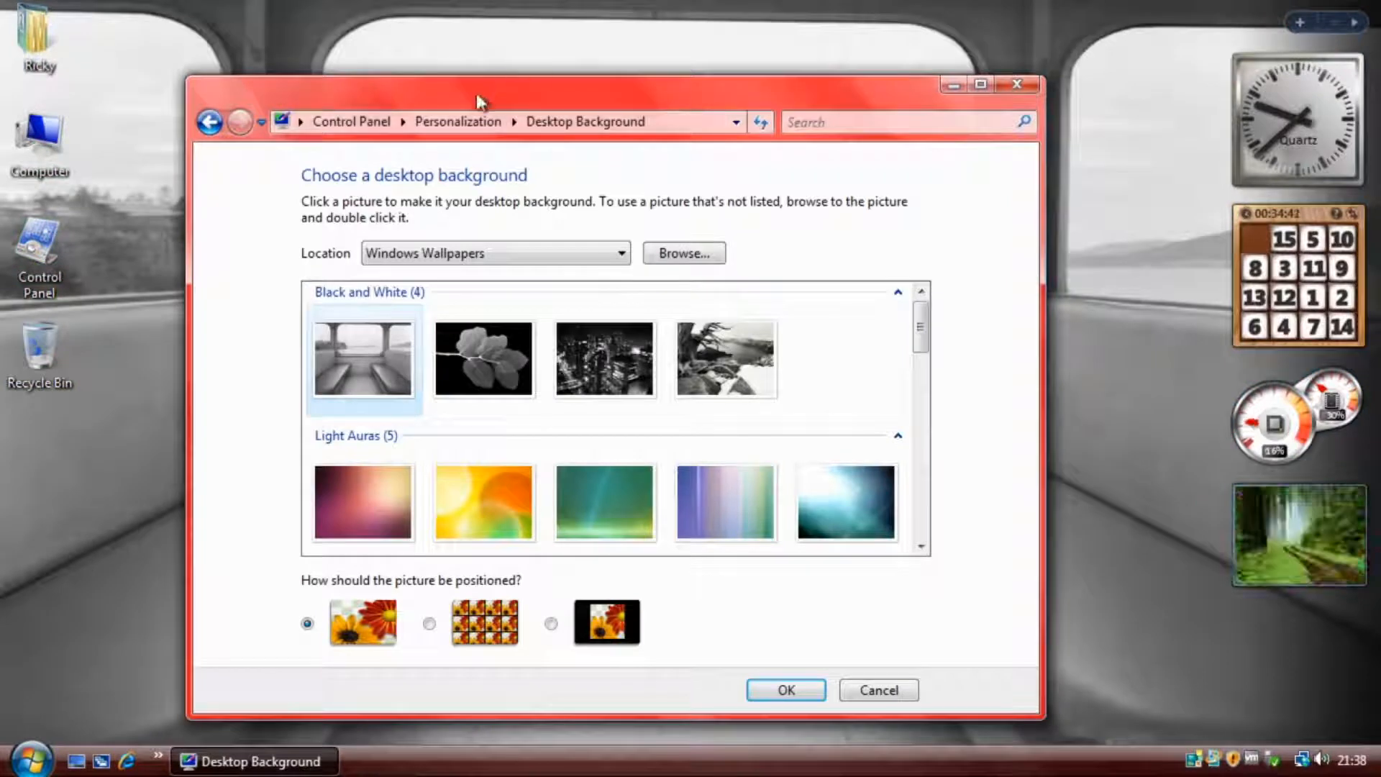
Try the centered picture position, restore the full-screen position, and move the window aside to view the whole wallpaper
{"action": "left_click", "coordinate": [586, 639]}
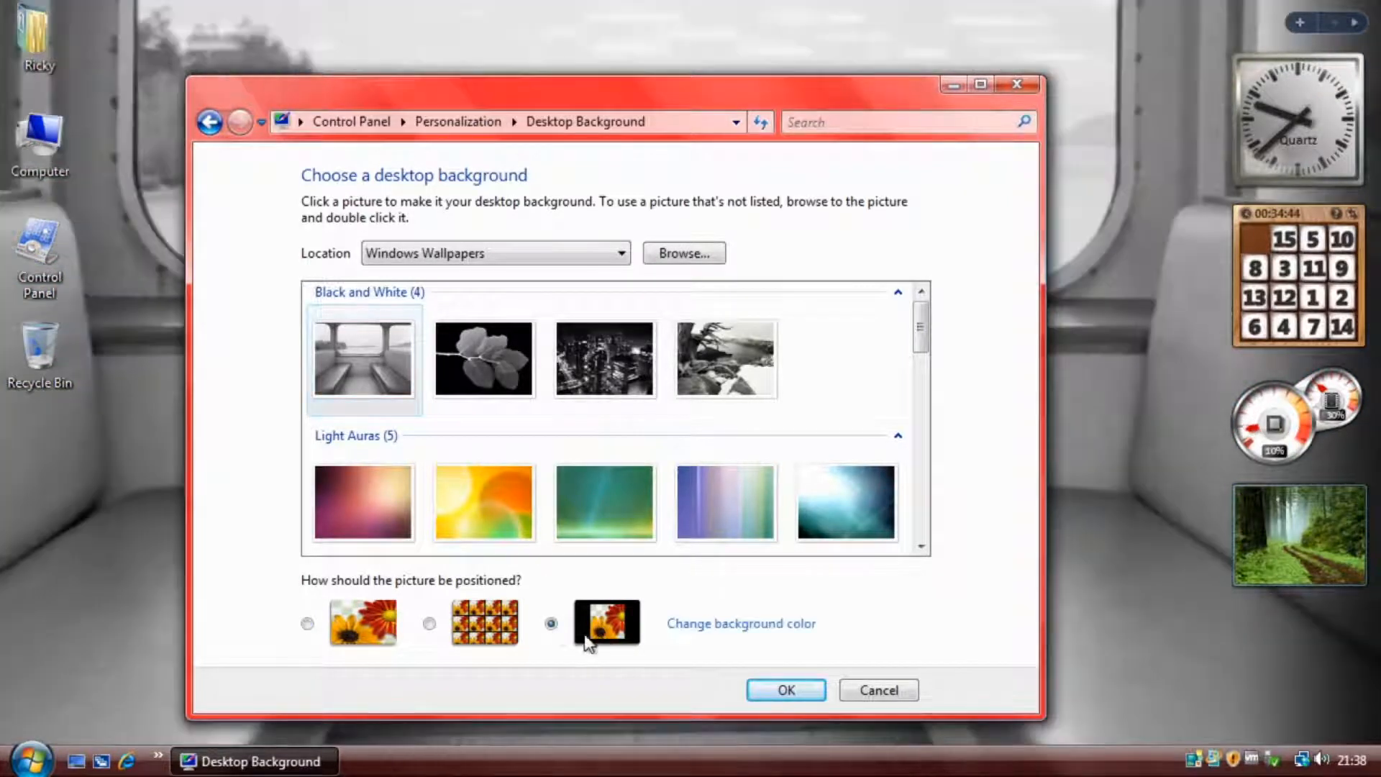
{"action": "left_click", "coordinate": [377, 614]}
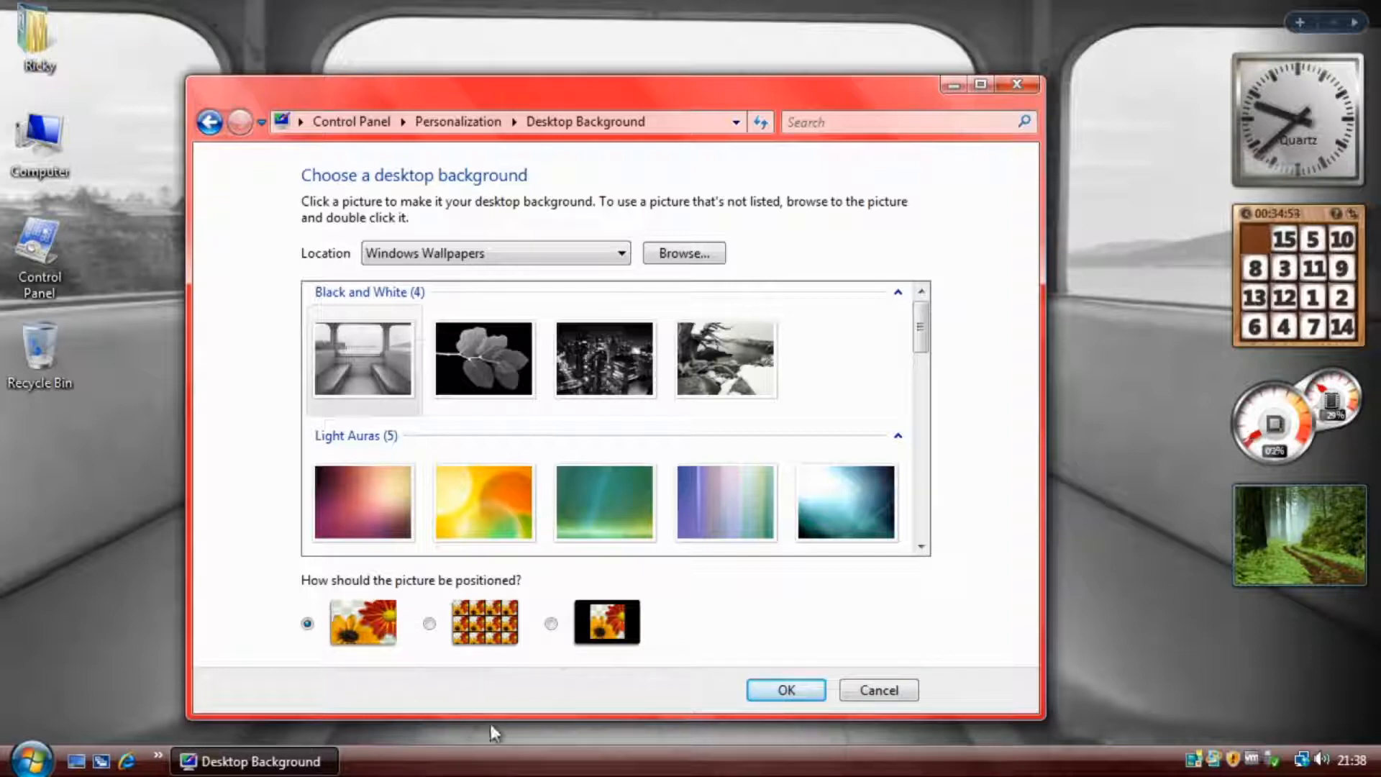
{"action": "left_click_drag", "start_coordinate": [584, 90], "coordinate": [825, 80]}
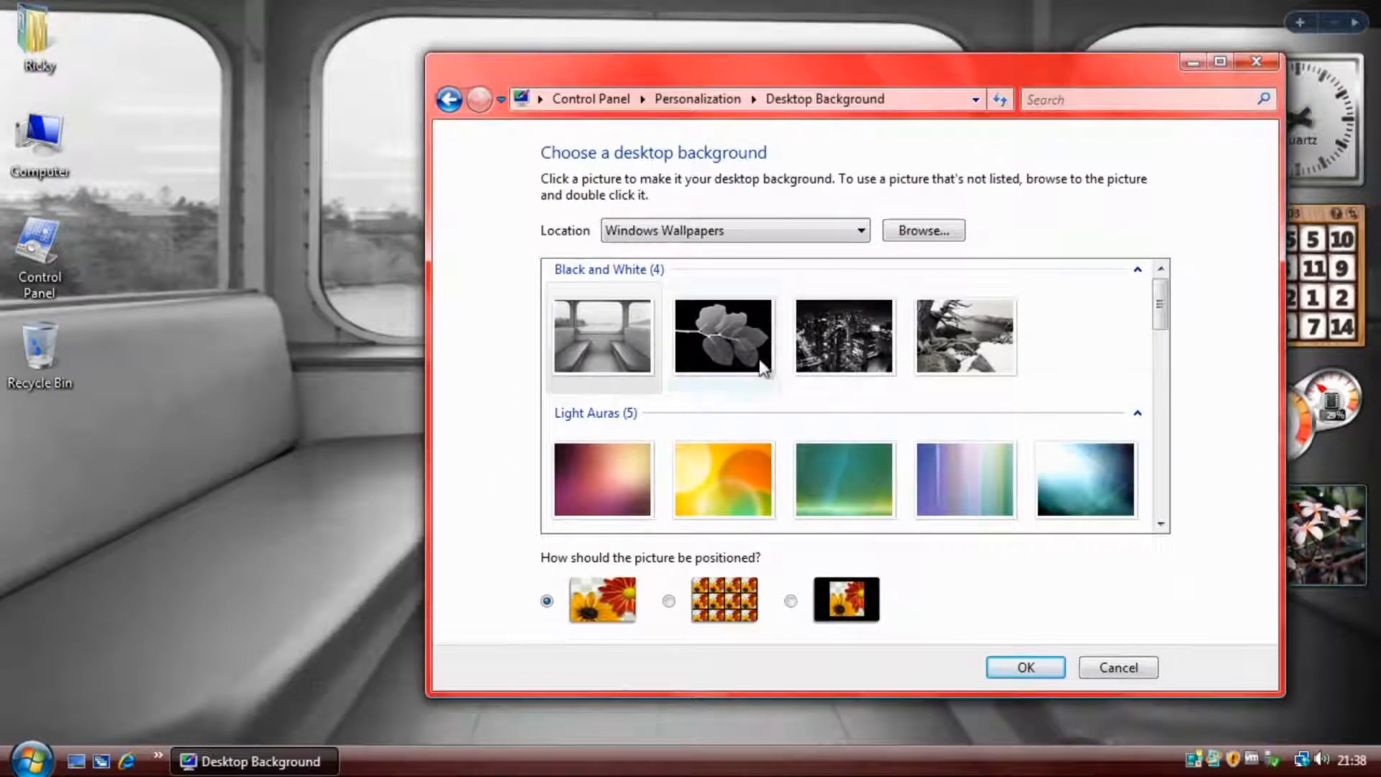
{"action": "left_click_drag", "start_coordinate": [692, 75], "coordinate": [856, 693]}
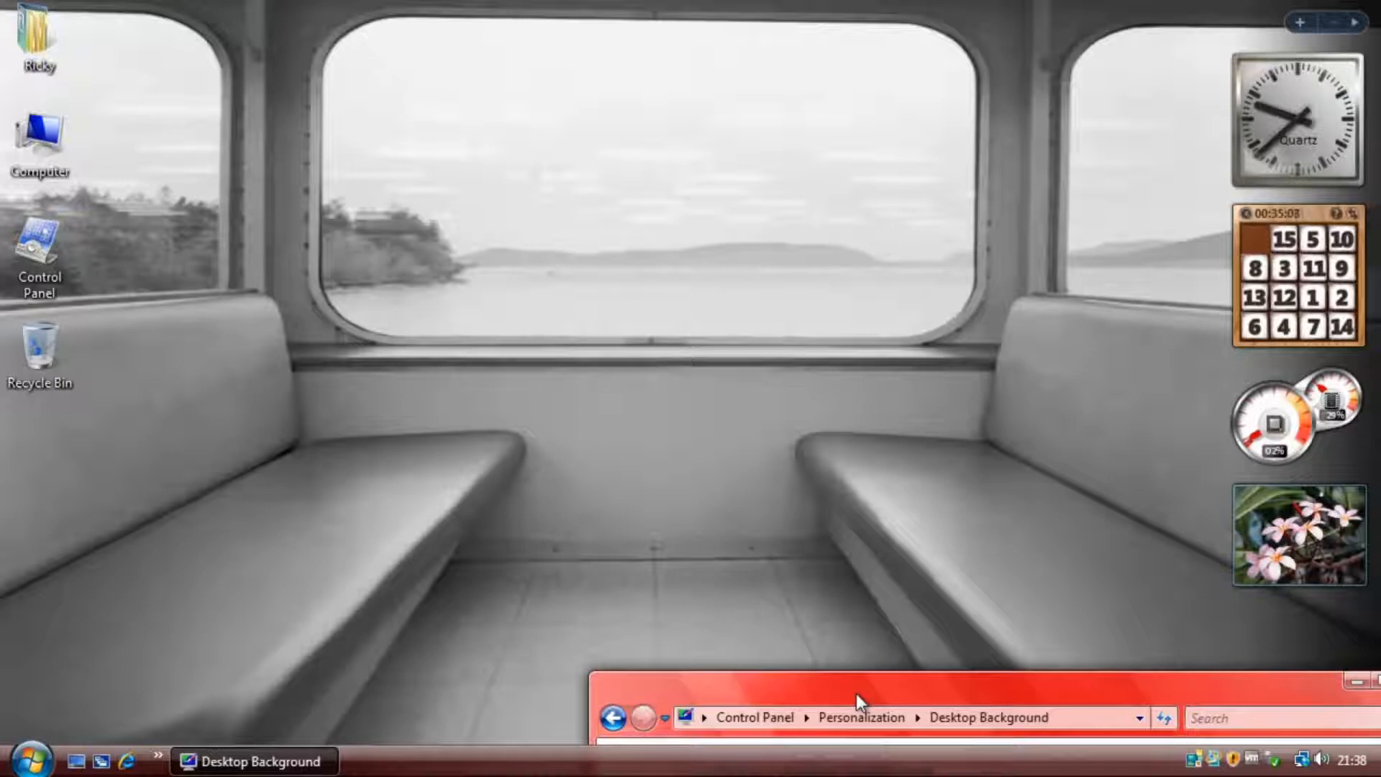
{"action": "left_click_drag", "start_coordinate": [856, 694], "coordinate": [672, 108]}
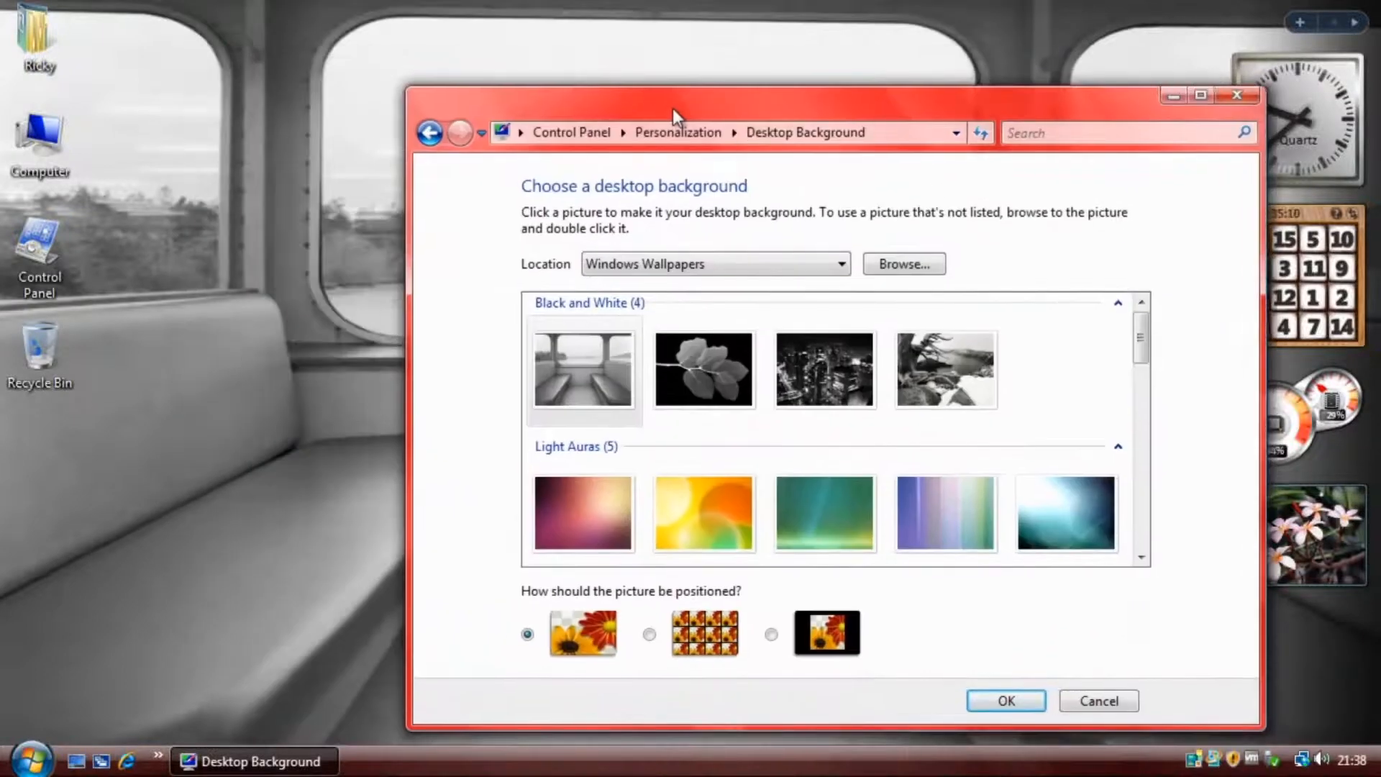
Try the other Black and White wallpapers: the leaf branch, the night city and the rocky shore
{"action": "left_click", "coordinate": [722, 382]}
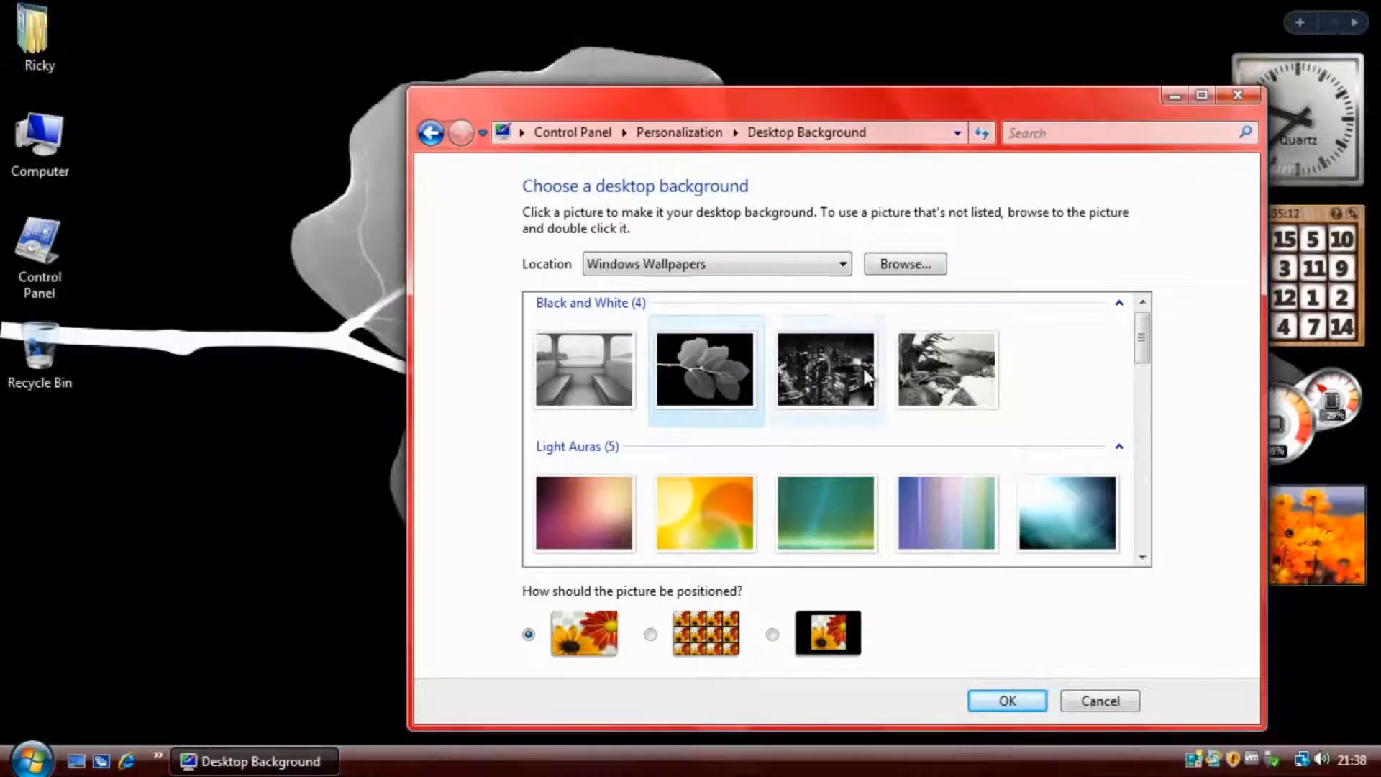
{"action": "left_click", "coordinate": [863, 368]}
{"action": "left_click", "coordinate": [951, 376]}
{"action": "left_click_drag", "start_coordinate": [674, 108], "coordinate": [691, 80]}
Try the Light Auras wallpapers one after another, finishing with the dark teal glow
{"action": "left_click", "coordinate": [609, 455]}
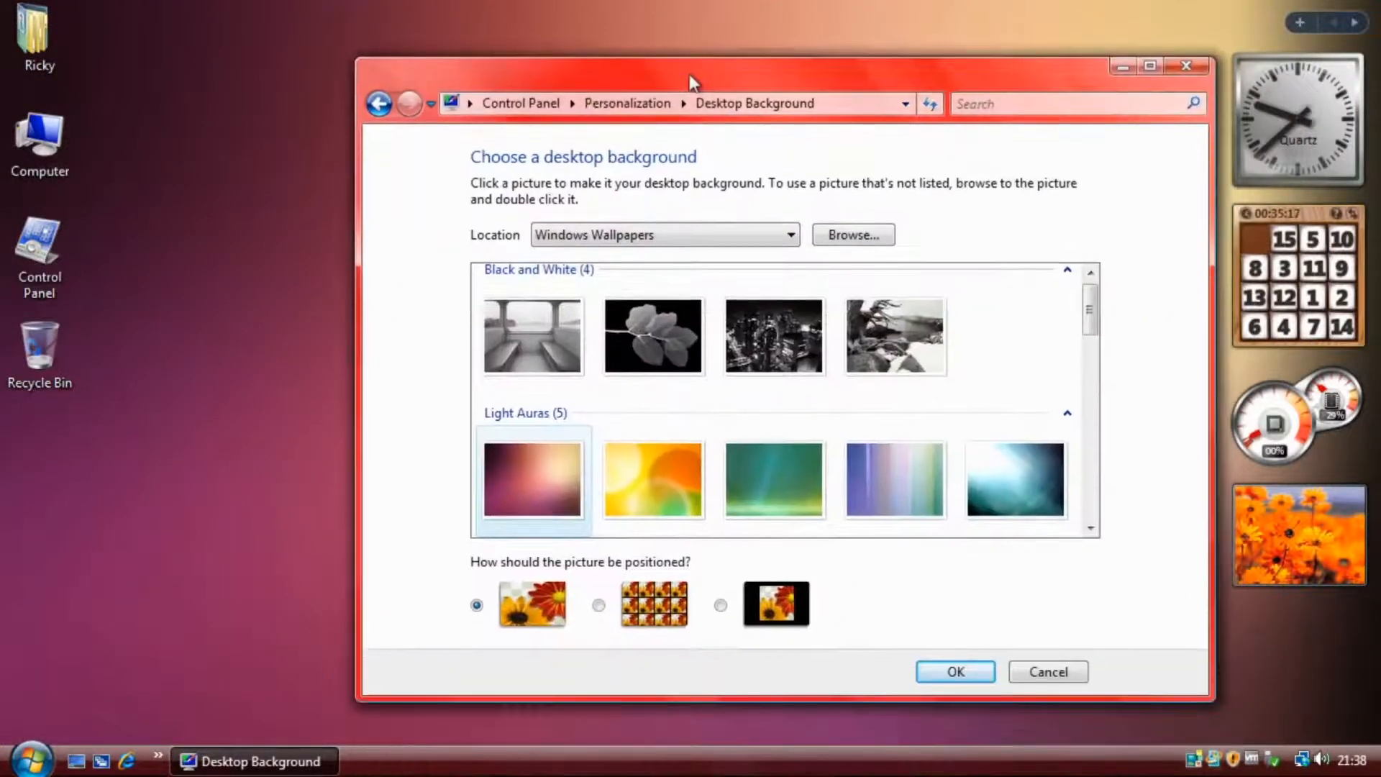
{"action": "left_click", "coordinate": [640, 456]}
{"action": "left_click", "coordinate": [768, 477]}
{"action": "left_click", "coordinate": [672, 501]}
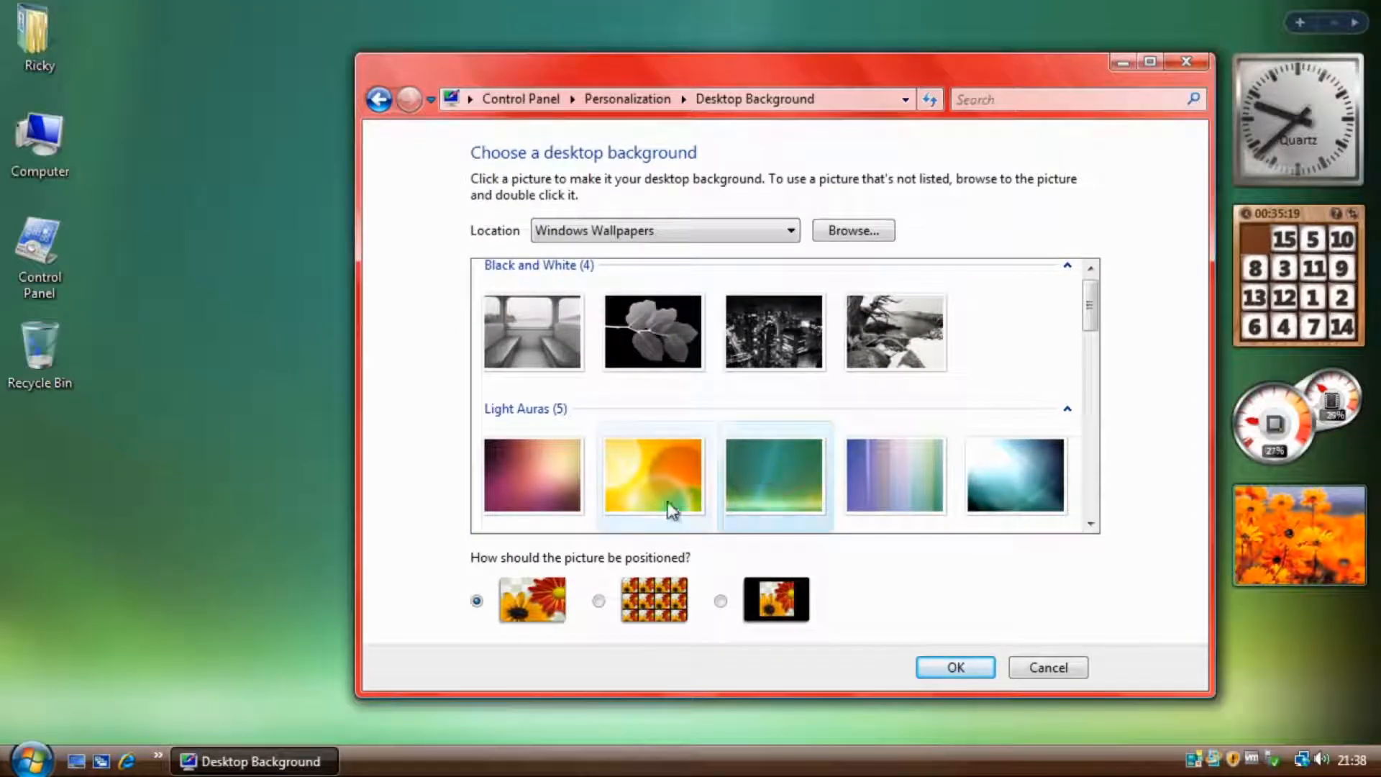
{"action": "left_click", "coordinate": [856, 495]}
{"action": "left_click", "coordinate": [1015, 482]}
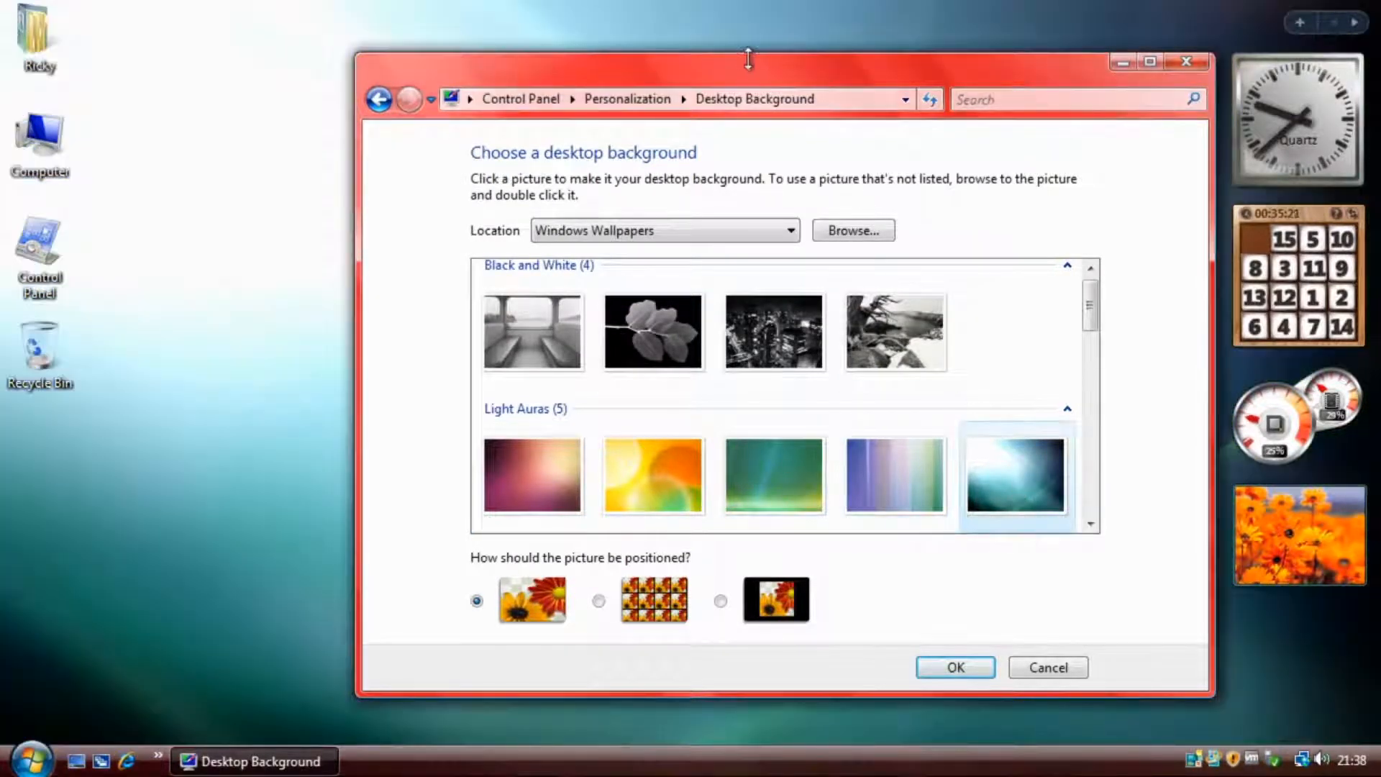
Shrink the Desktop Background window to uncover more of the desktop and apply the blue and purple pebbles wallpaper
{"action": "left_click_drag", "start_coordinate": [357, 54], "coordinate": [743, 146]}
{"action": "left_click_drag", "start_coordinate": [908, 153], "coordinate": [992, 151]}
{"action": "scroll", "coordinate": [1076, 585], "scroll_direction": "down", "scroll_amount": 3}
{"action": "scroll", "coordinate": [1057, 581], "scroll_direction": "down", "scroll_amount": 2}
{"action": "left_click", "coordinate": [1003, 496]}
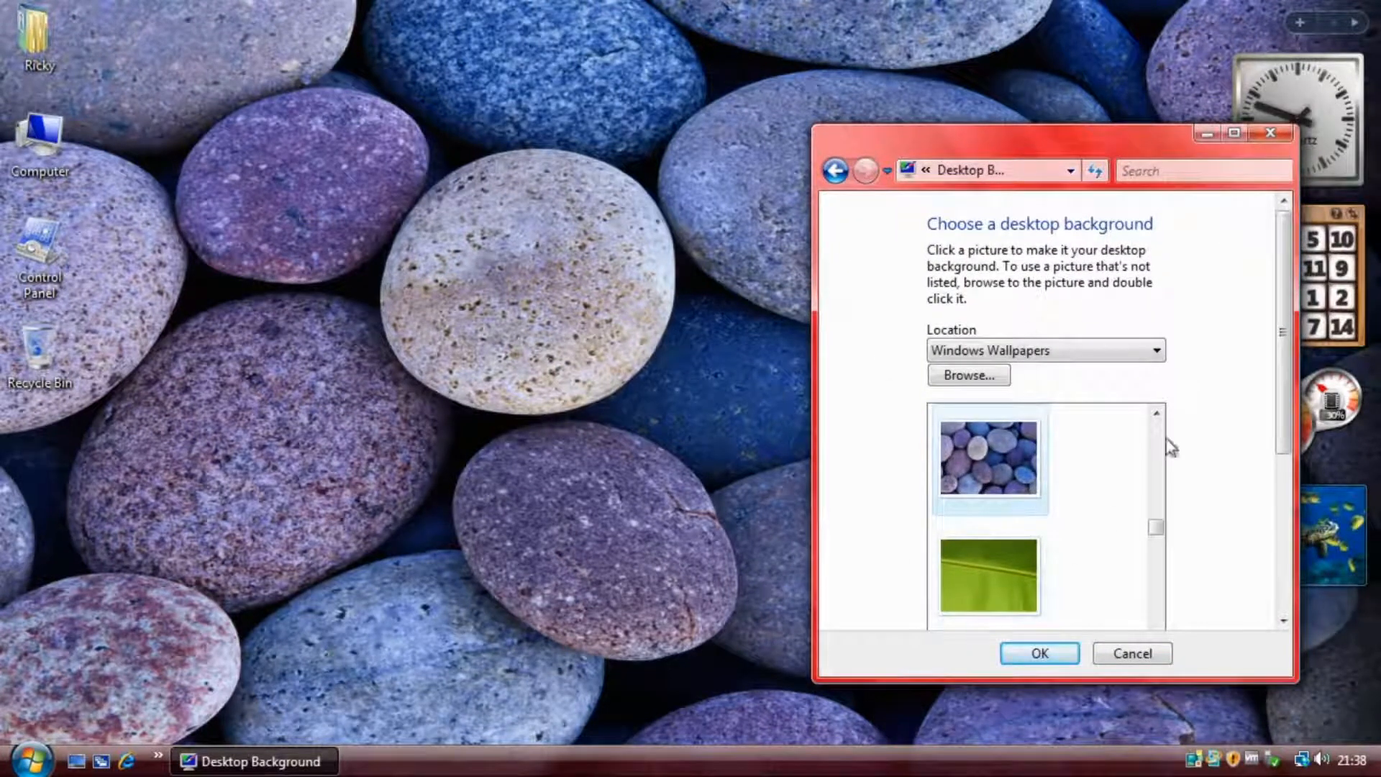
Widen the Desktop Background window slightly, move it, and apply the mountain lake picture from the Widescreen wallpapers
{"action": "left_click_drag", "start_coordinate": [1159, 533], "coordinate": [1156, 586]}
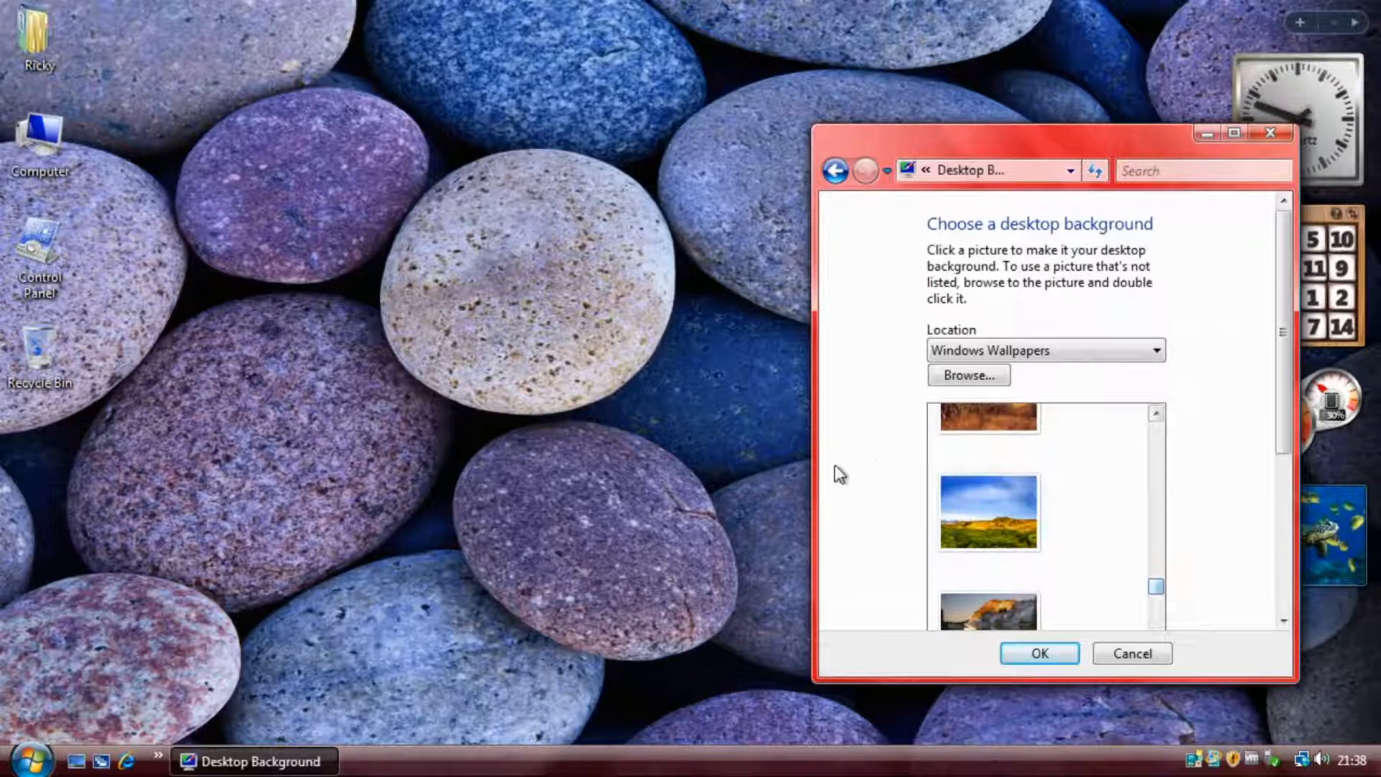
{"action": "left_click_drag", "start_coordinate": [813, 464], "coordinate": [729, 465]}
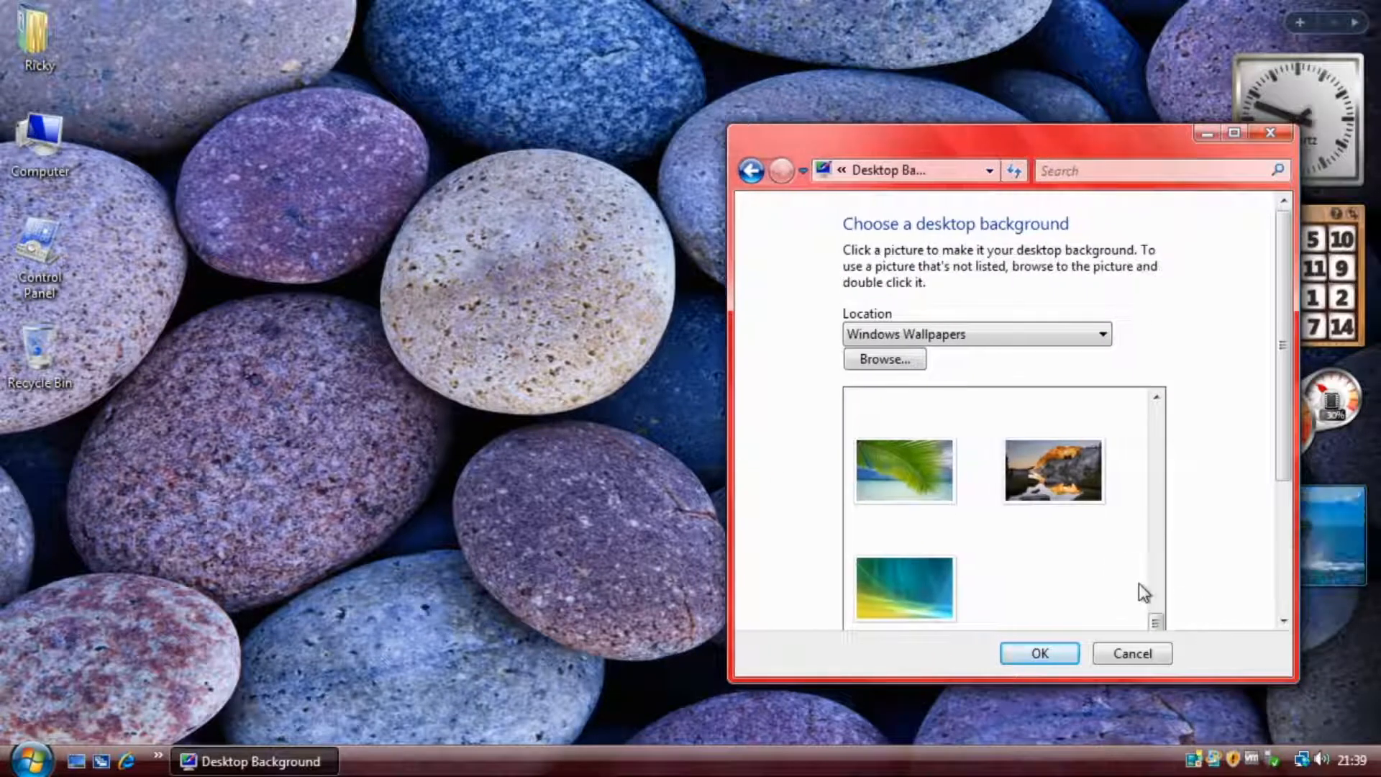
{"action": "left_click_drag", "start_coordinate": [1032, 128], "coordinate": [963, 120]}
{"action": "left_click", "coordinate": [981, 495]}
{"action": "left_click", "coordinate": [985, 442]}
{"action": "left_click", "coordinate": [1099, 427]}
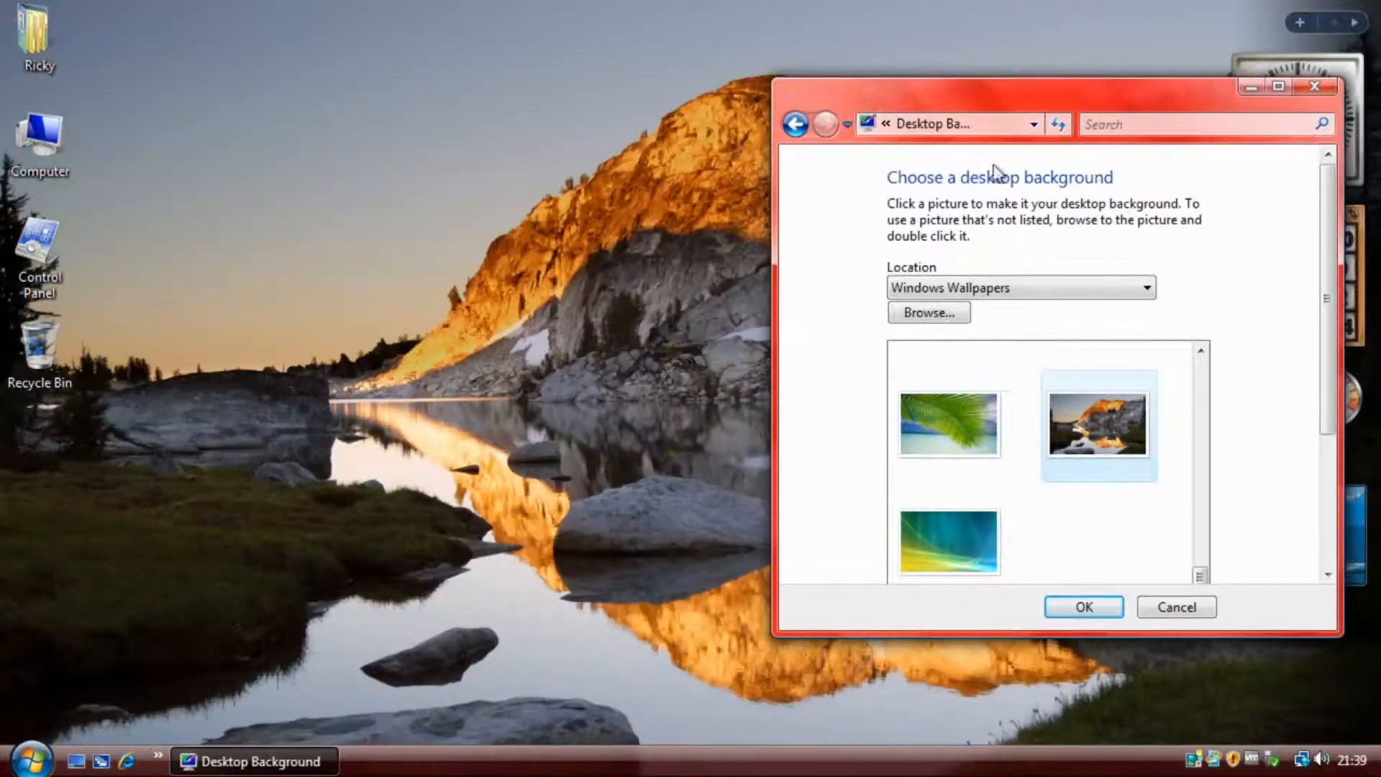
Try the school of fish and the grassy coastal landscape from the Widescreen wallpapers
{"action": "scroll", "coordinate": [1043, 438], "scroll_direction": "up", "scroll_amount": 3}
{"action": "scroll", "coordinate": [995, 416], "scroll_direction": "up", "scroll_amount": 1}
{"action": "scroll", "coordinate": [1000, 417], "scroll_direction": "down", "scroll_amount": 1}
{"action": "scroll", "coordinate": [1000, 417], "scroll_direction": "down", "scroll_amount": 2}
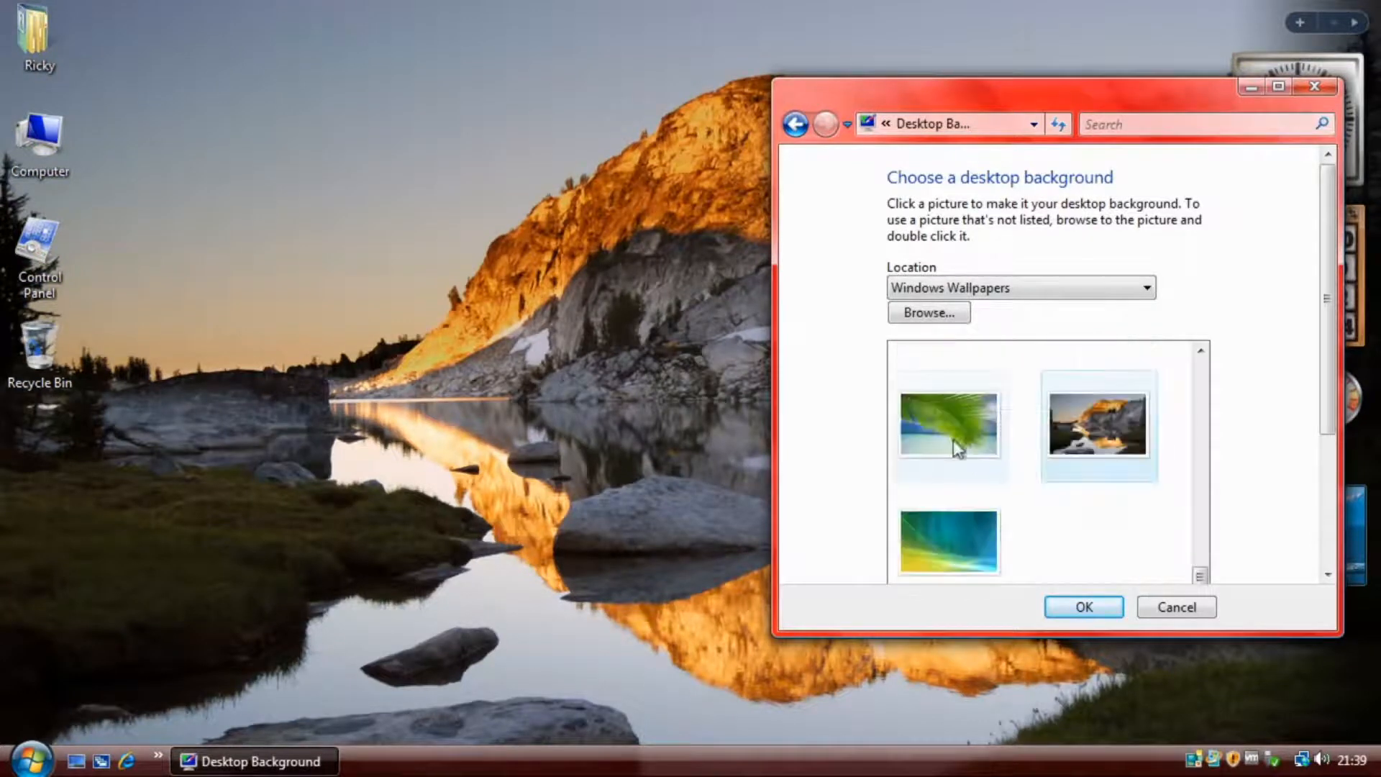
{"action": "scroll", "coordinate": [977, 427], "scroll_direction": "up", "scroll_amount": 2}
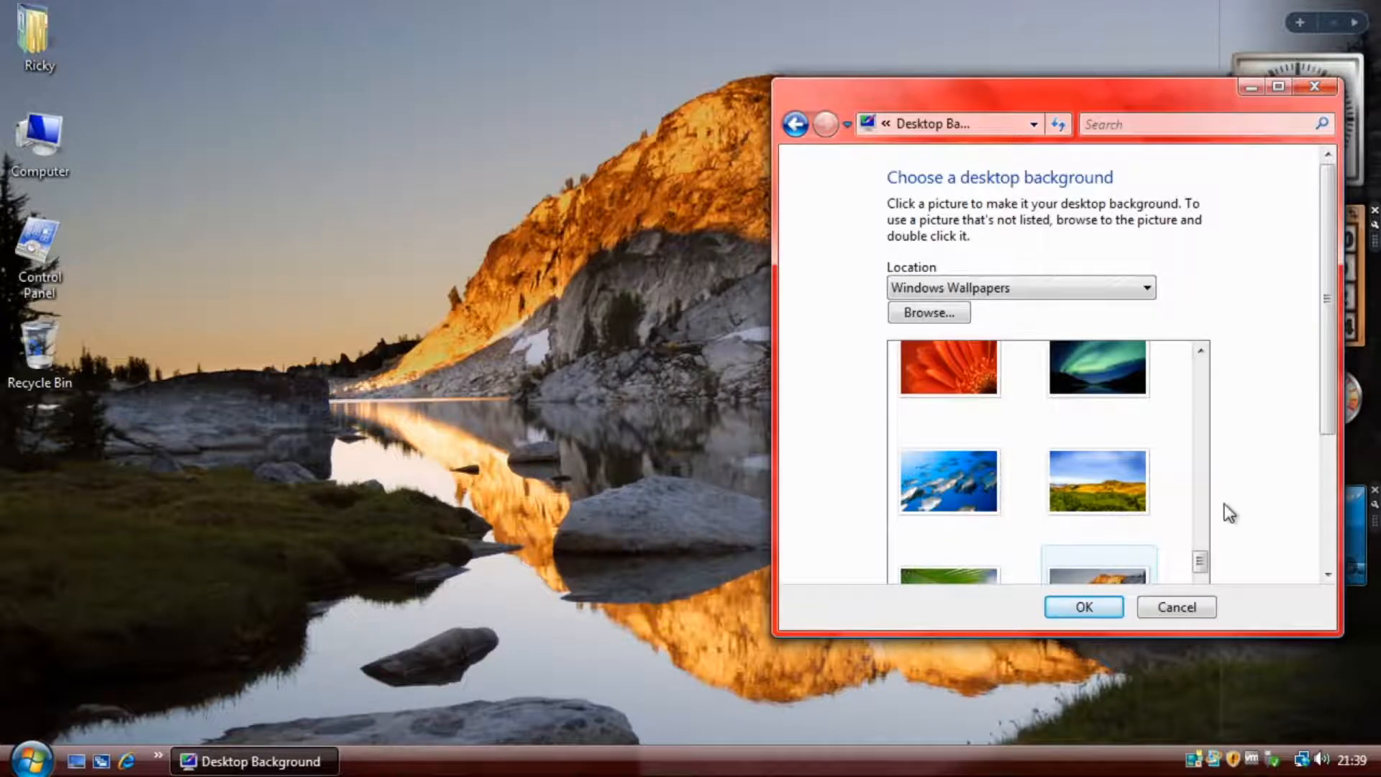
{"action": "left_click", "coordinate": [919, 466]}
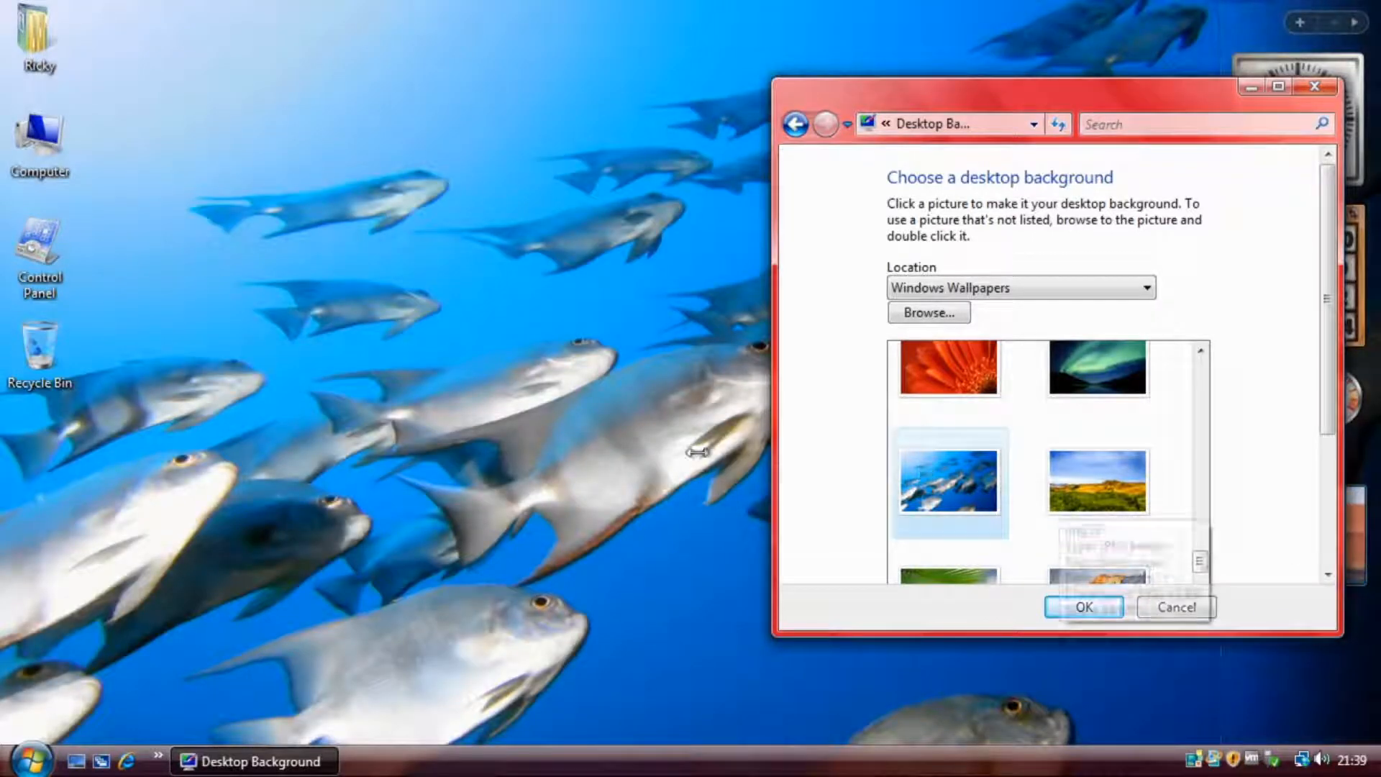
{"action": "left_click", "coordinate": [1079, 489]}
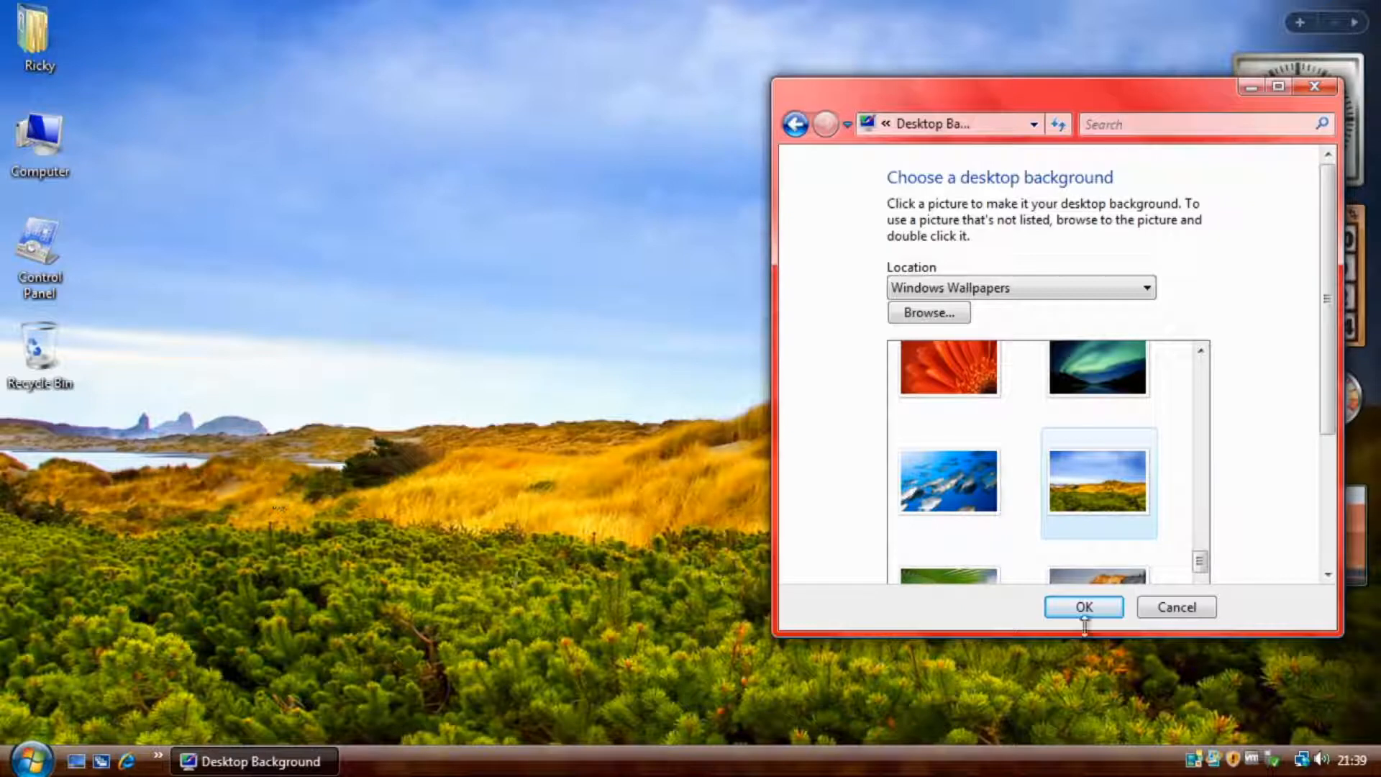
Try the green aurora and the red flower pictures from the Widescreen wallpapers
{"action": "scroll", "coordinate": [1201, 566], "scroll_direction": "up", "scroll_amount": 2}
{"action": "left_click", "coordinate": [1111, 458]}
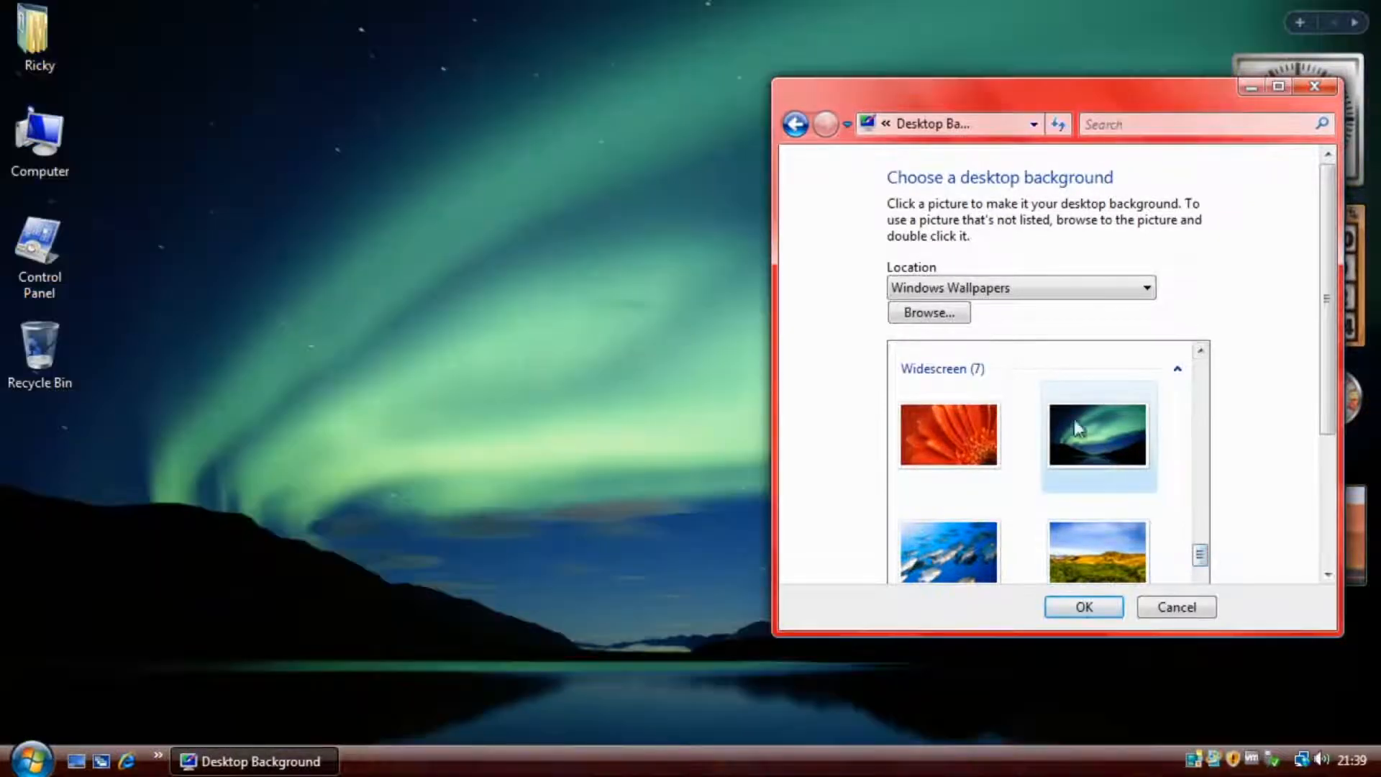
{"action": "mouse_move", "coordinate": [952, 93]}
{"action": "left_mouse_down"}
{"action": "mouse_move", "coordinate": [940, 266]}
{"action": "mouse_move", "coordinate": [951, 83]}
{"action": "left_mouse_up"}
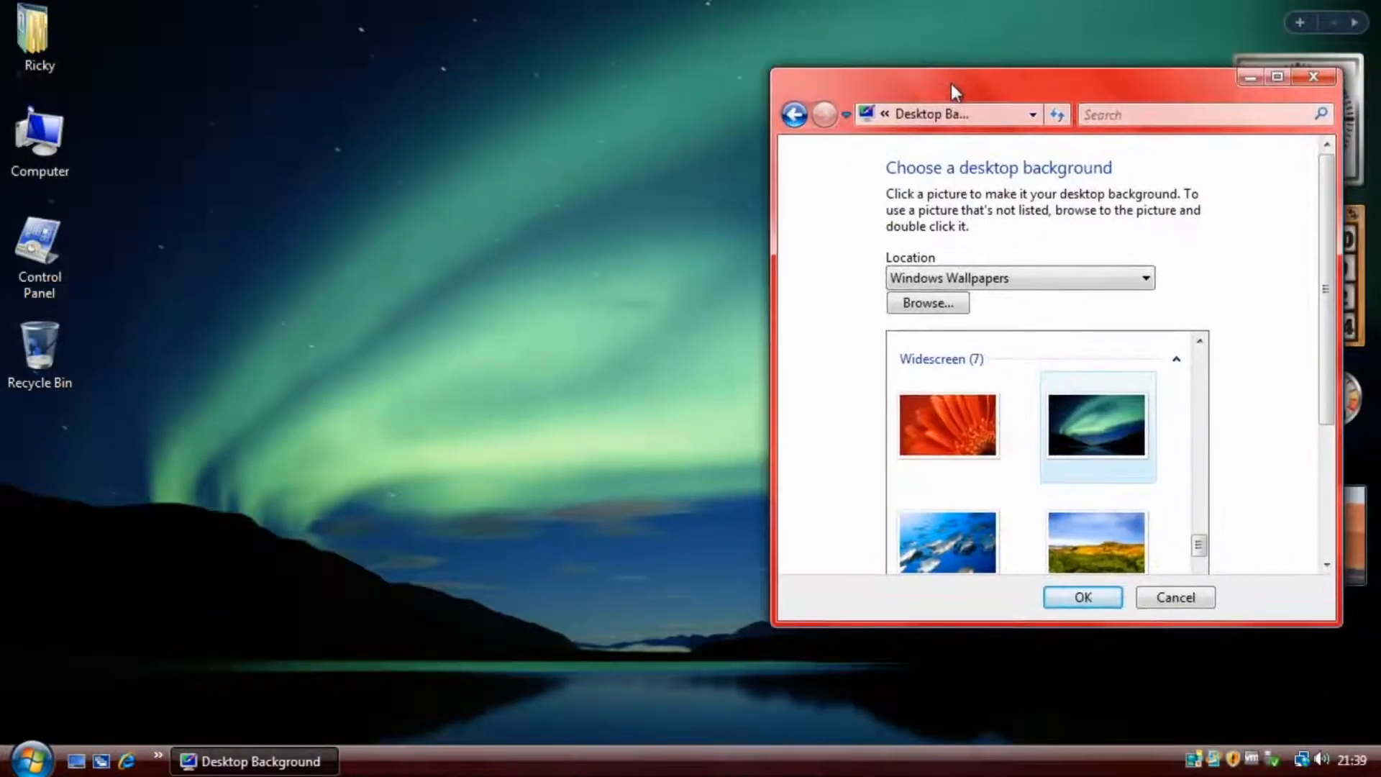
{"action": "left_click", "coordinate": [962, 458]}
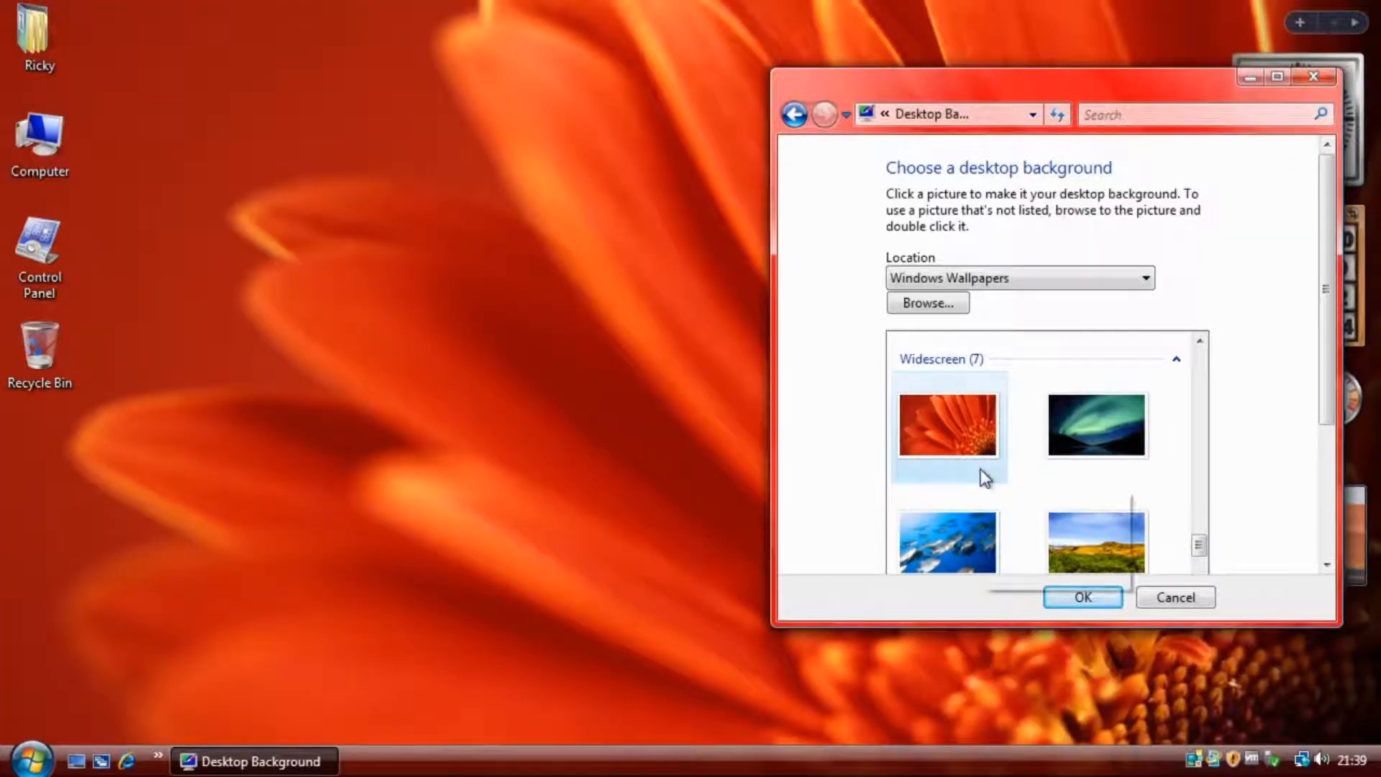
Try several Vistas wallpapers, including the sunlit grass field, the coastal landscape and the mountain lake
{"action": "left_click_drag", "start_coordinate": [1197, 545], "coordinate": [1198, 506]}
{"action": "left_click", "coordinate": [972, 531]}
{"action": "left_click", "coordinate": [952, 549]}
{"action": "left_click", "coordinate": [1117, 417]}
{"action": "left_click", "coordinate": [1091, 524]}
{"action": "left_click", "coordinate": [956, 447]}
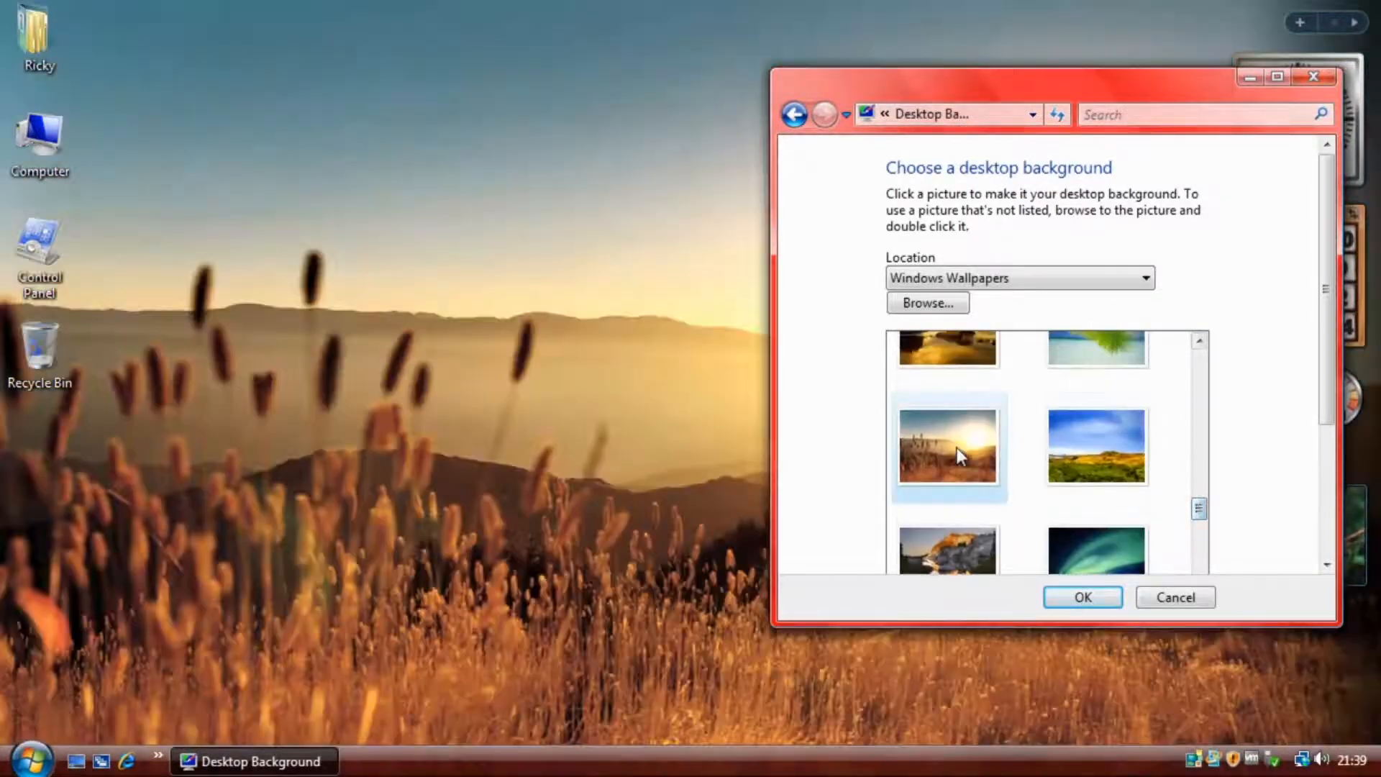
{"action": "left_click", "coordinate": [1093, 460]}
{"action": "left_click", "coordinate": [1004, 529]}
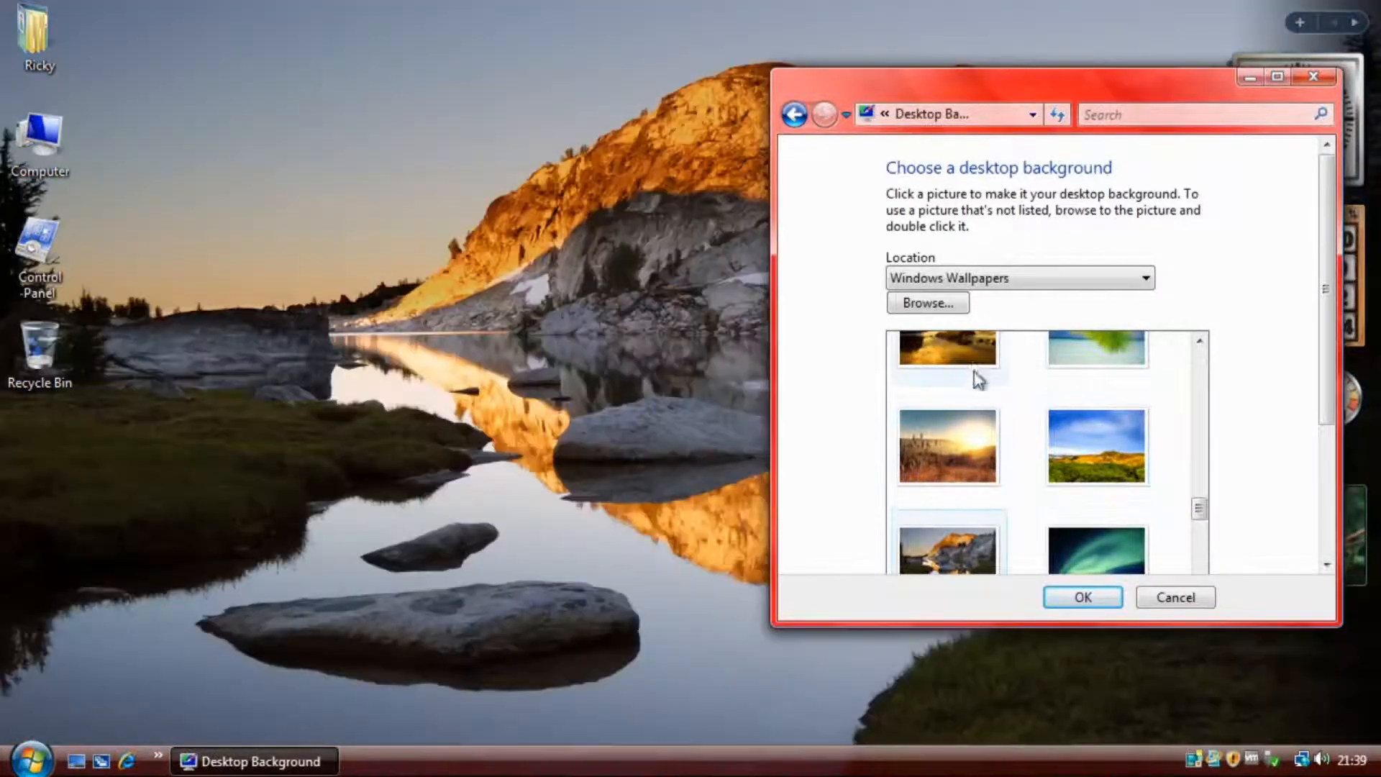
Try the golden beach and the city lights at sunset pictures from the Vistas wallpapers
{"action": "left_click", "coordinate": [980, 375]}
{"action": "scroll", "coordinate": [1057, 438], "scroll_direction": "up", "scroll_amount": 1}
{"action": "left_click_drag", "start_coordinate": [974, 96], "coordinate": [993, 132]}
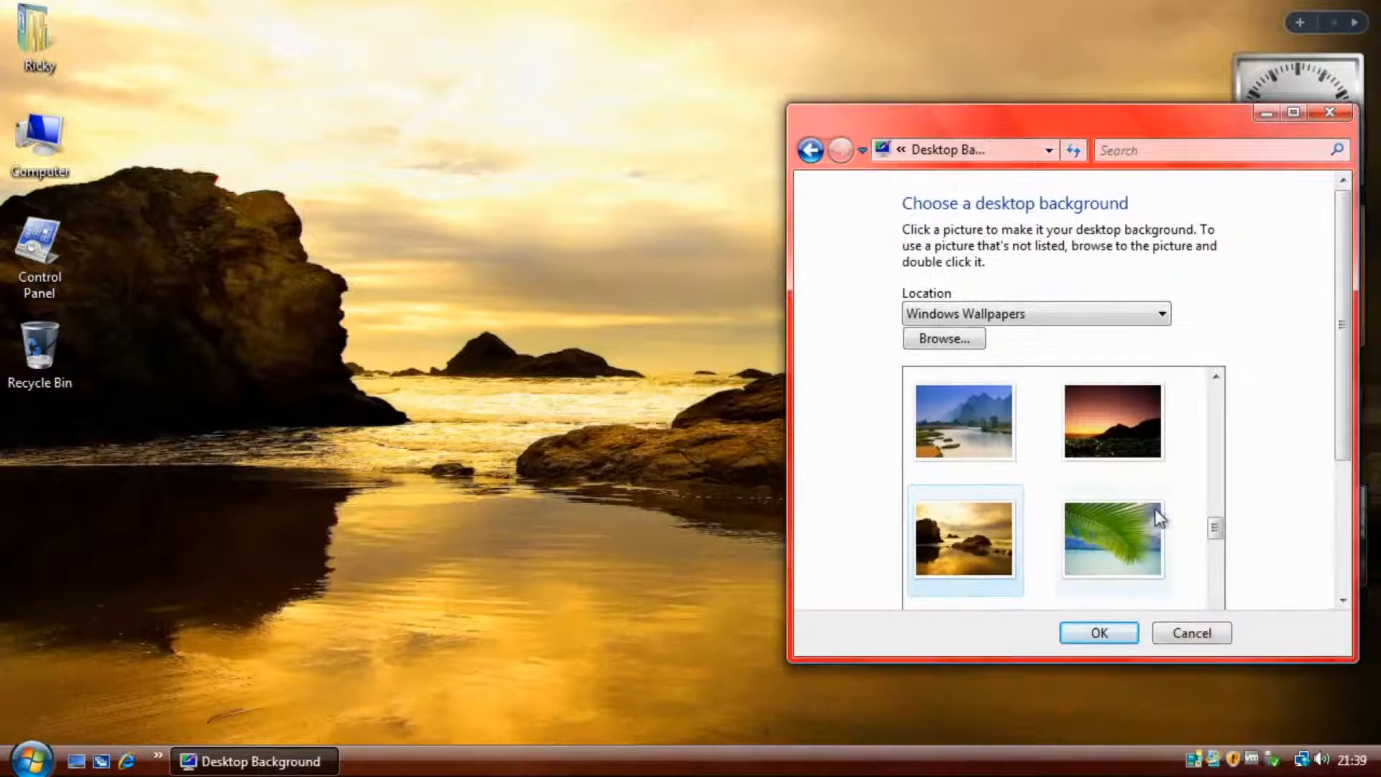
{"action": "left_click", "coordinate": [1114, 439]}
{"action": "scroll", "coordinate": [1215, 525], "scroll_direction": "up", "scroll_amount": 3}
{"action": "scroll", "coordinate": [1220, 523], "scroll_direction": "down", "scroll_amount": 2}
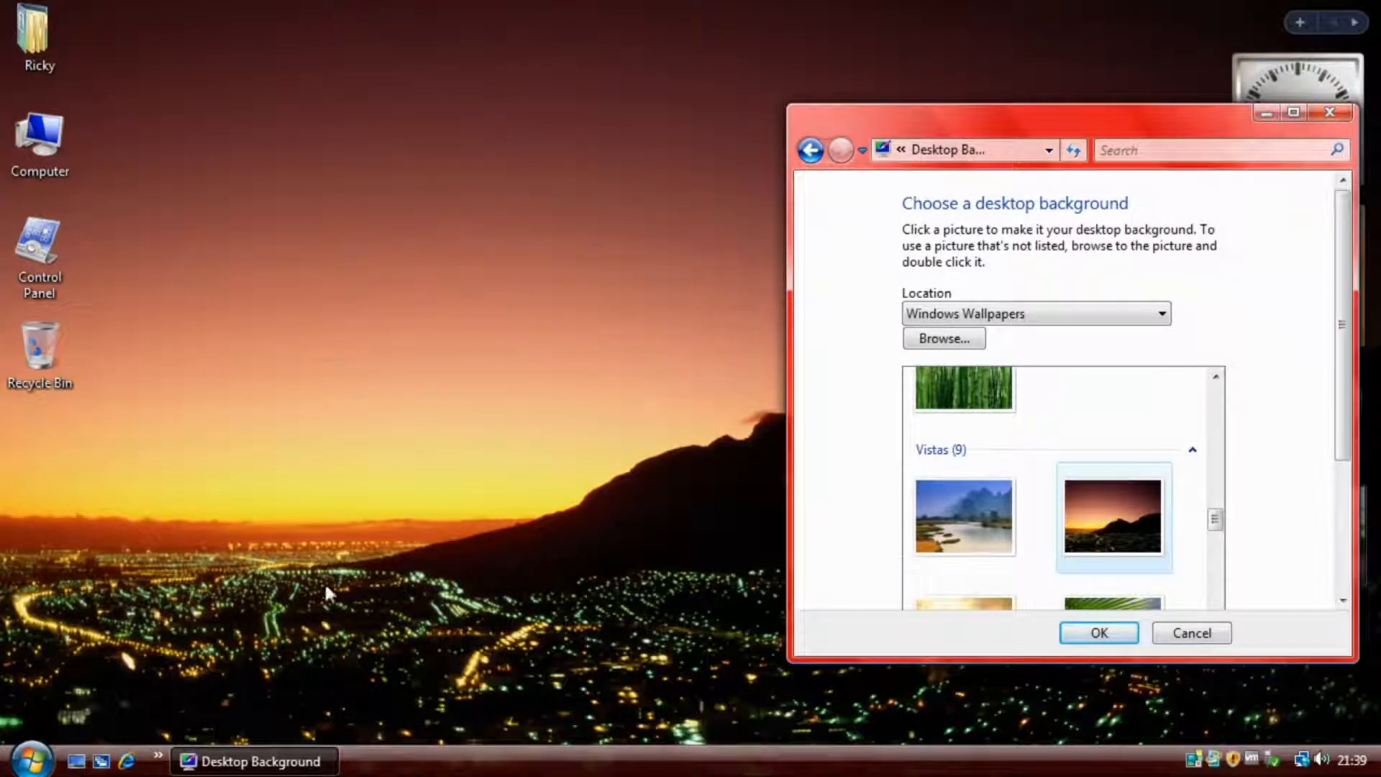
Try the green bamboo, wood grain and red flower wallpapers, and move the window clear of the Sidebar gadgets
{"action": "scroll", "coordinate": [1223, 532], "scroll_direction": "up", "scroll_amount": 3}
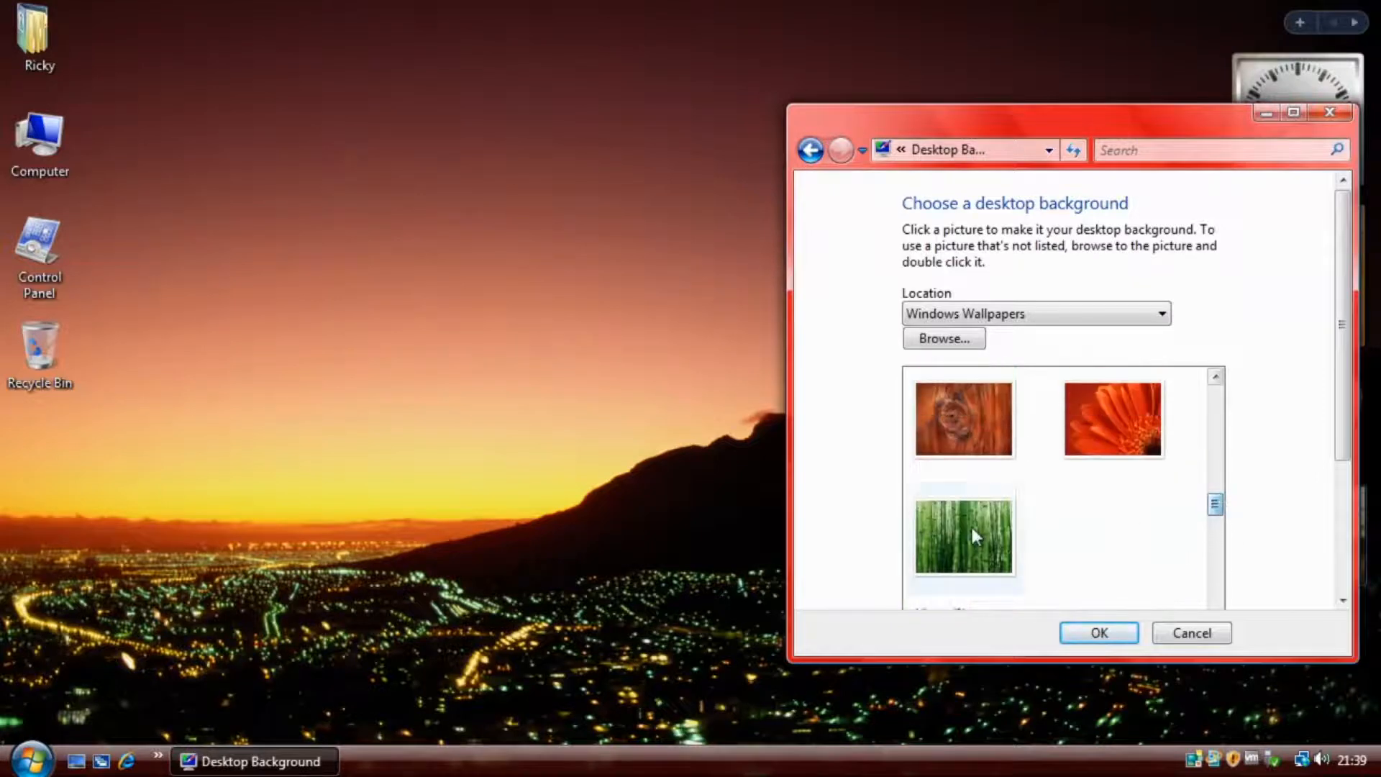
{"action": "left_click", "coordinate": [970, 524]}
{"action": "left_click", "coordinate": [977, 425]}
{"action": "left_click", "coordinate": [1091, 428]}
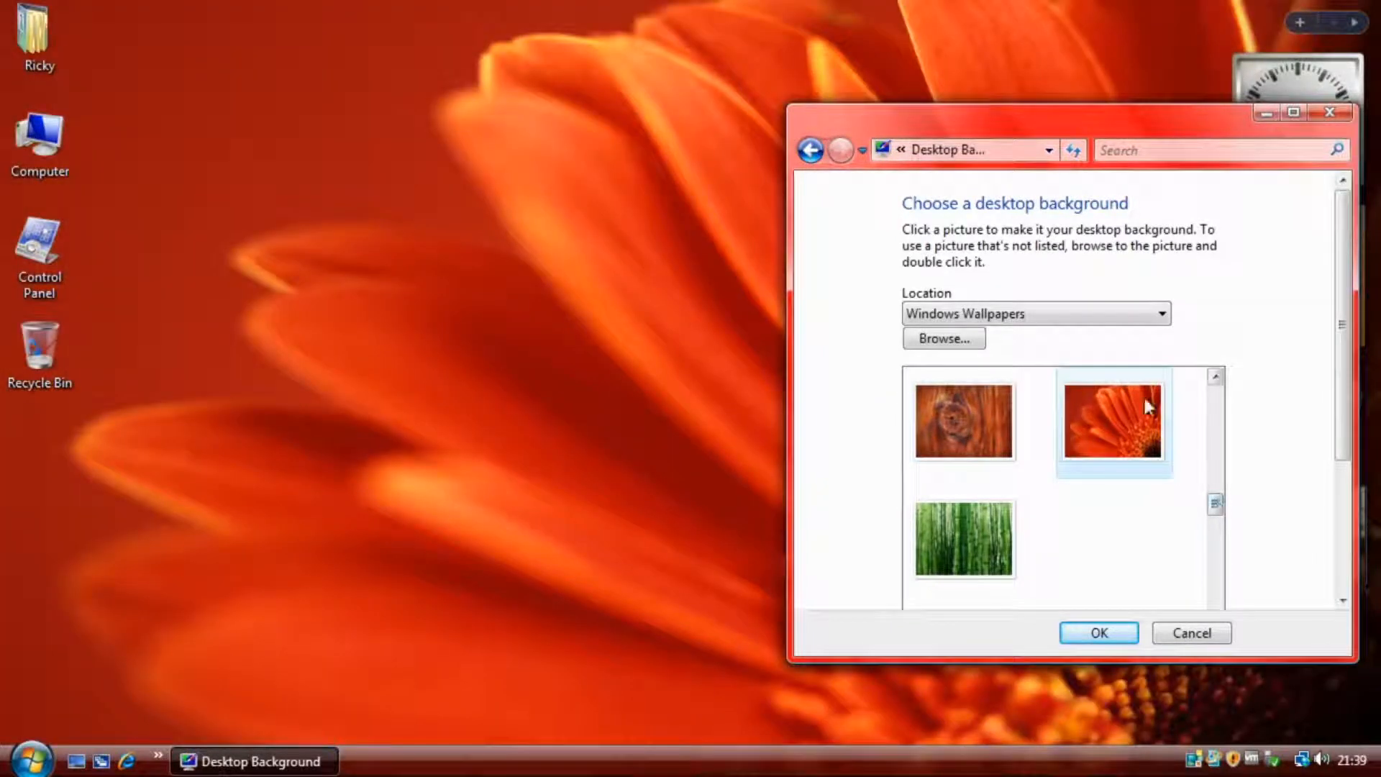
{"action": "left_click_drag", "start_coordinate": [1042, 119], "coordinate": [908, 96]}
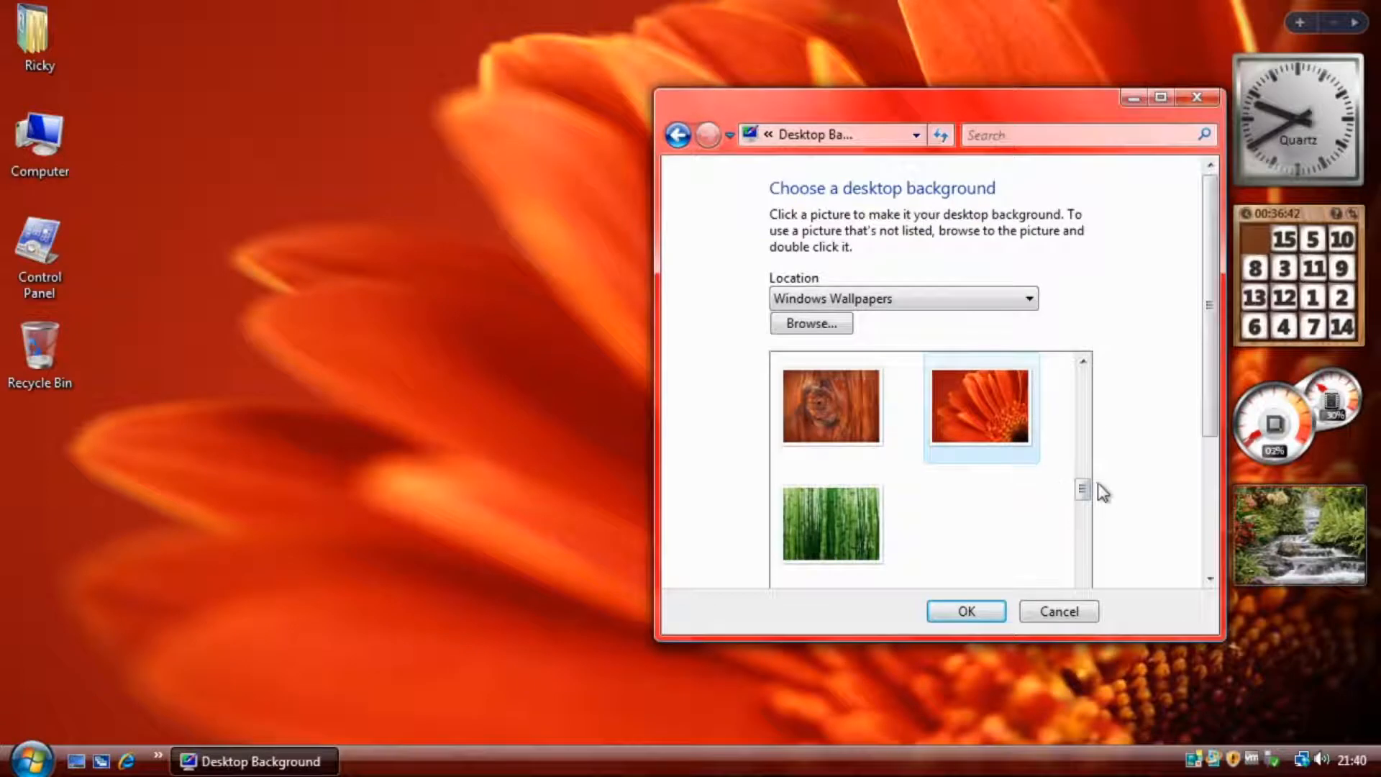
Apply the yellow and orange circles picture from the Light Auras wallpapers and browse the neighbouring wallpapers
{"action": "left_click_drag", "start_coordinate": [1082, 489], "coordinate": [1081, 403]}
{"action": "left_click", "coordinate": [986, 448]}
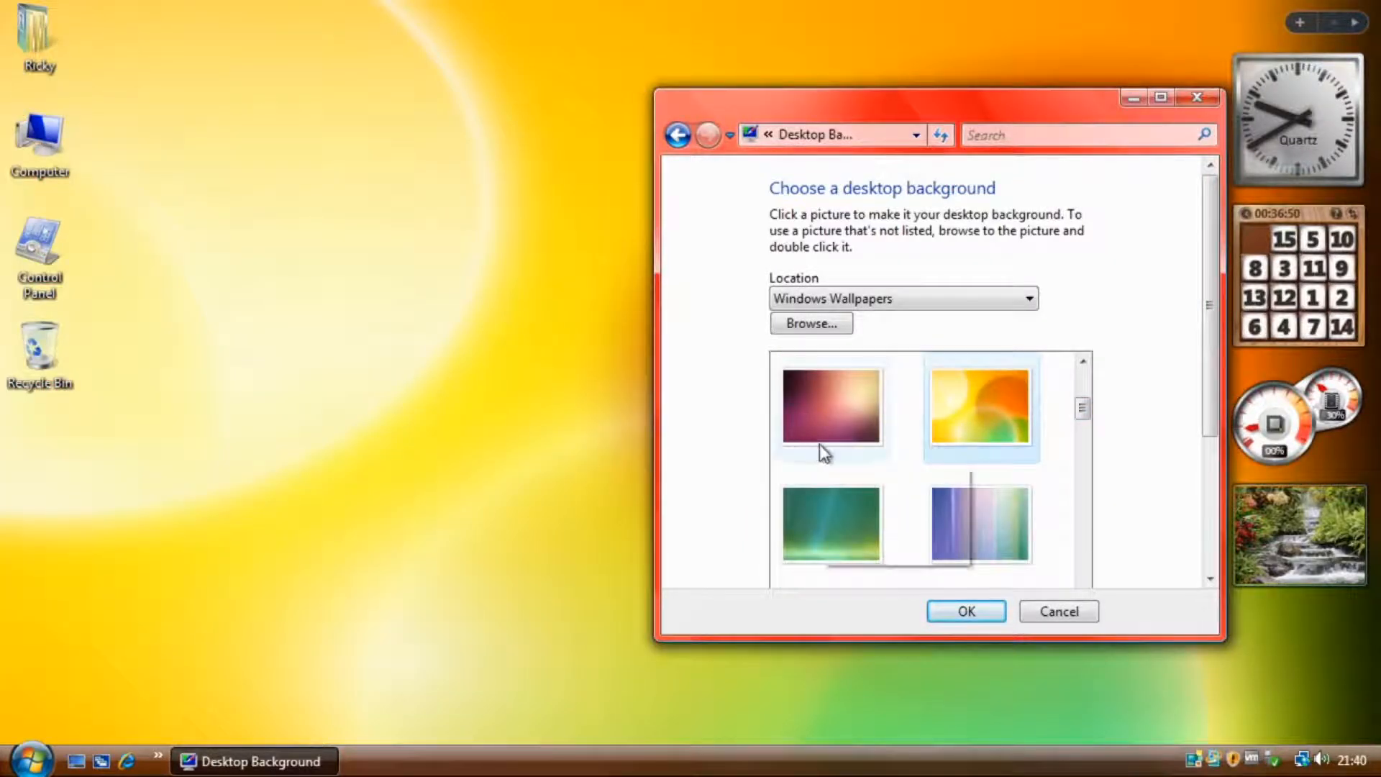
{"action": "scroll", "coordinate": [820, 447], "scroll_direction": "down", "scroll_amount": 3}
{"action": "scroll", "coordinate": [854, 468], "scroll_direction": "up", "scroll_amount": 5}
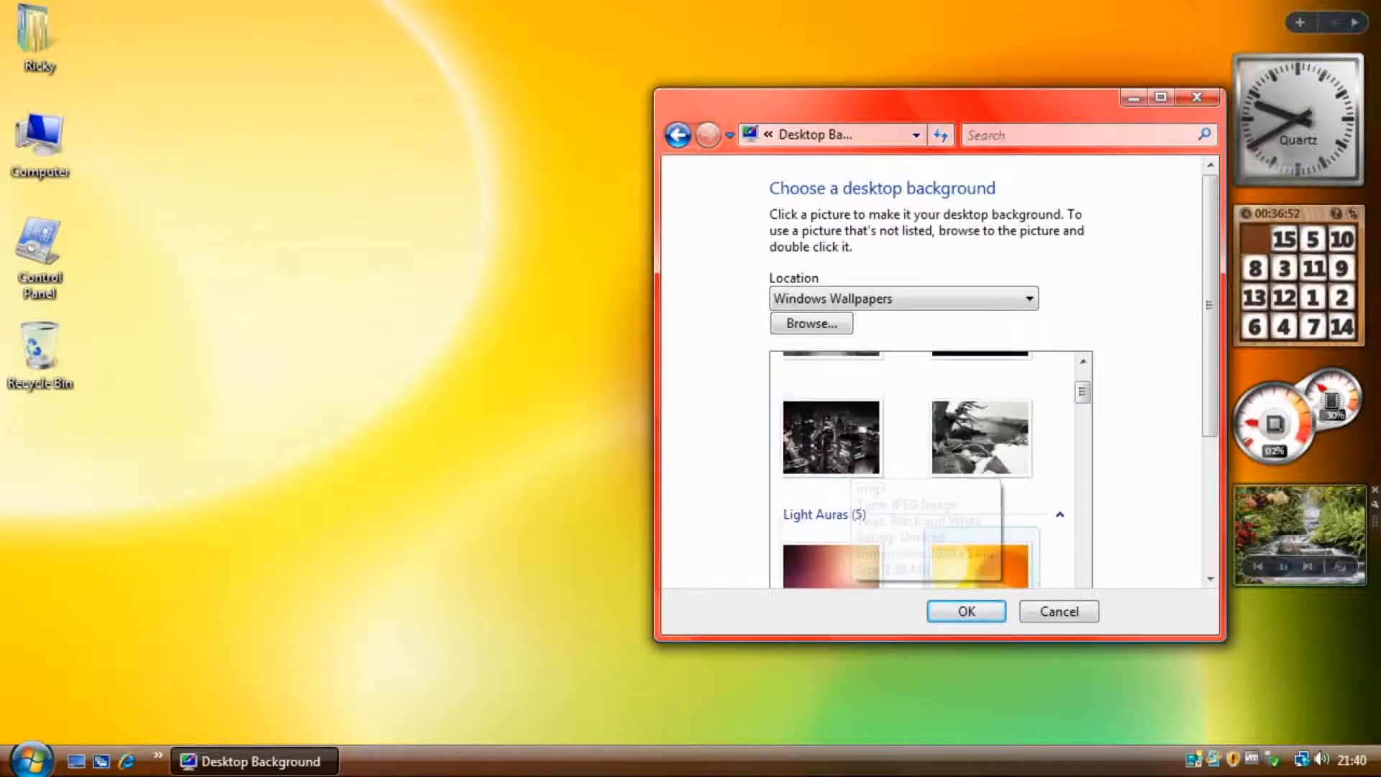
{"action": "scroll", "coordinate": [909, 468], "scroll_direction": "up", "scroll_amount": 2}
{"action": "scroll", "coordinate": [981, 468], "scroll_direction": "down", "scroll_amount": 5}
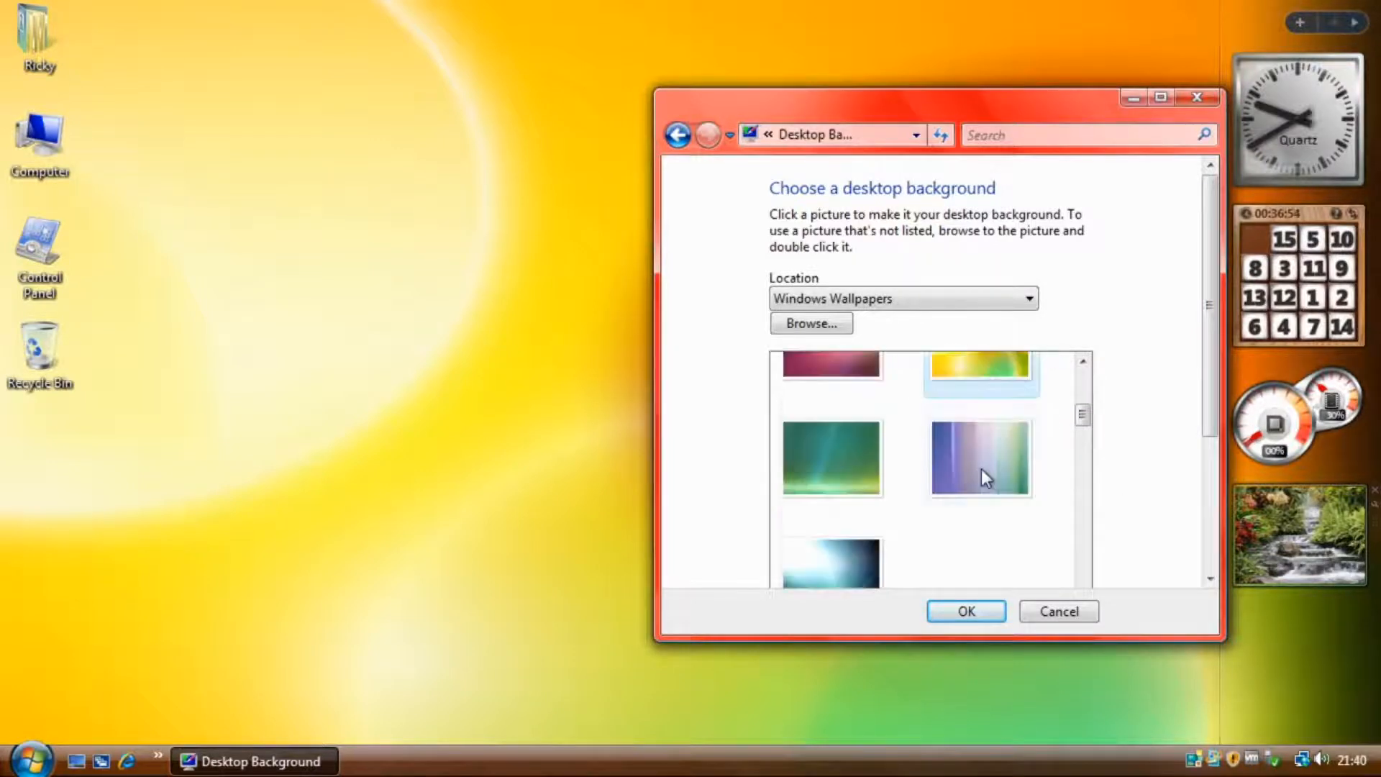
Try the striped violet, dark pink, green and yellow circles pictures from the Light Auras wallpapers, moving the window aside
{"action": "left_click", "coordinate": [983, 450]}
{"action": "left_click", "coordinate": [832, 380]}
{"action": "scroll", "coordinate": [827, 504], "scroll_direction": "up", "scroll_amount": 1}
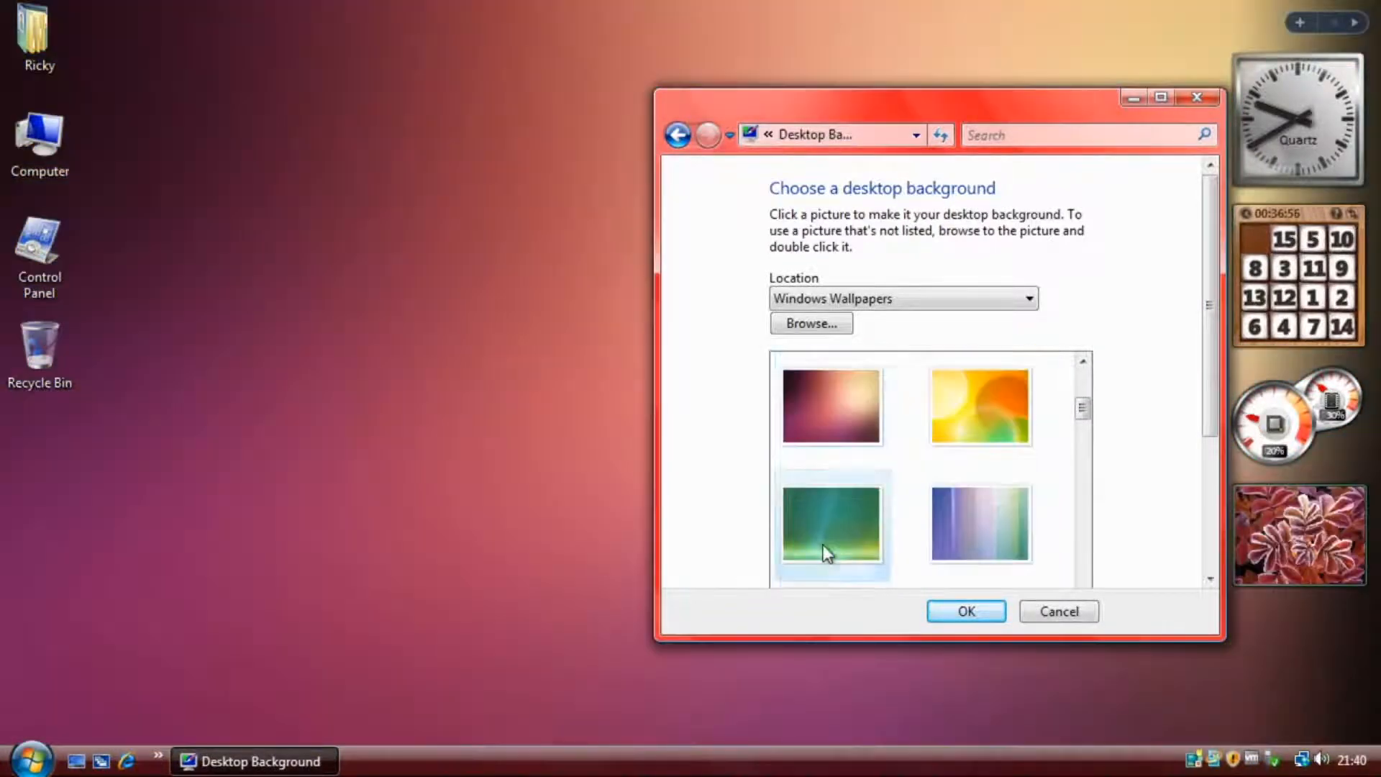
{"action": "left_click", "coordinate": [826, 554]}
{"action": "left_click", "coordinate": [818, 377]}
{"action": "left_click", "coordinate": [1007, 409]}
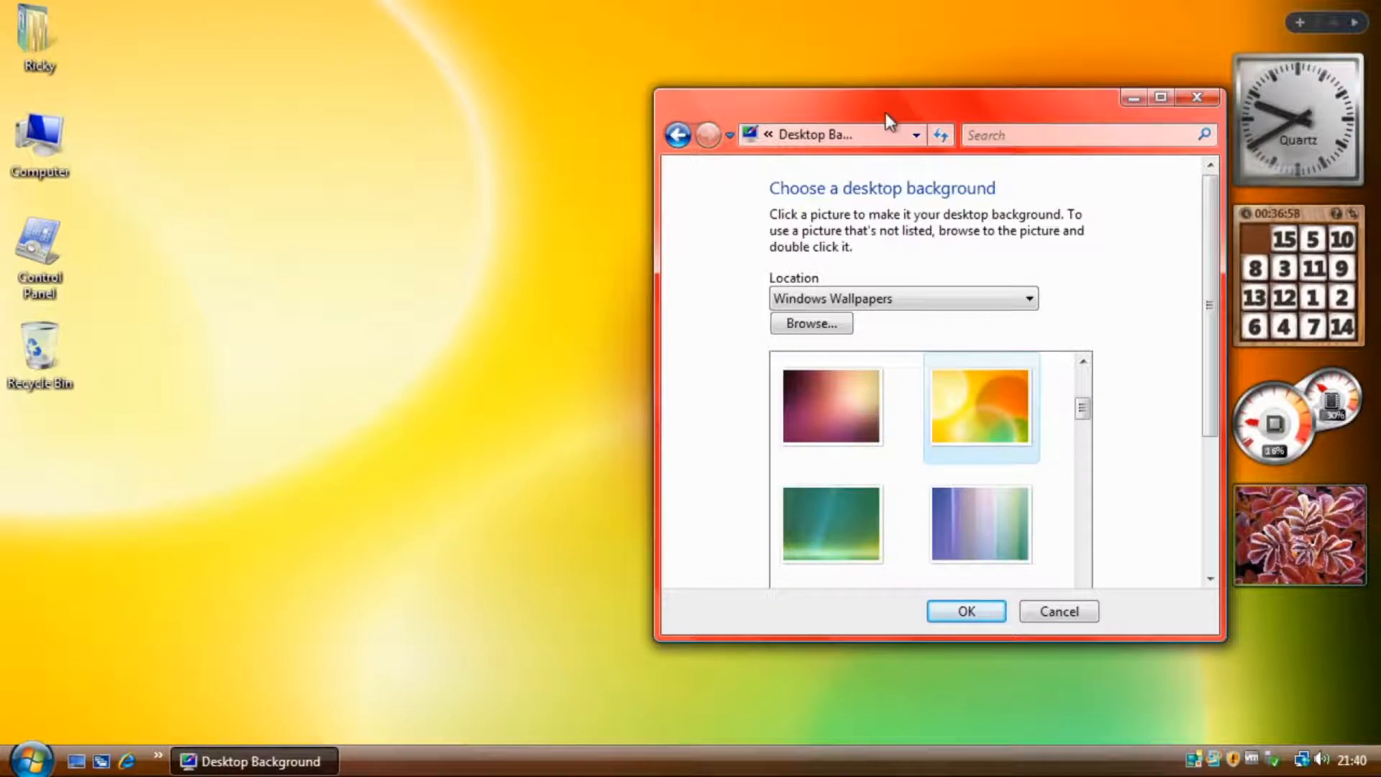
{"action": "left_click_drag", "start_coordinate": [886, 113], "coordinate": [1036, 148]}
{"action": "left_click", "coordinate": [1020, 487]}
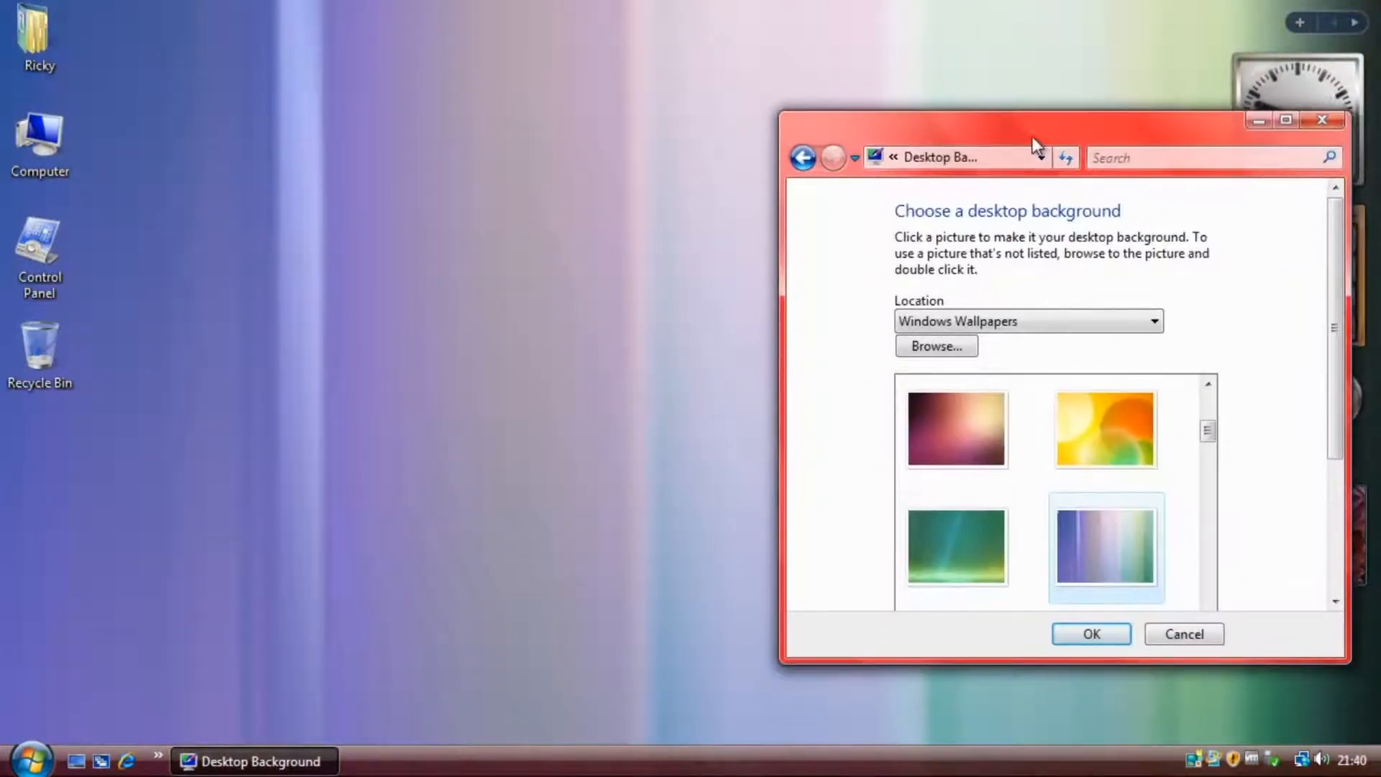
Apply the green aurora picture from the Light Auras wallpapers as the desktop background and confirm it
{"action": "scroll", "coordinate": [993, 502], "scroll_direction": "down", "scroll_amount": 2}
{"action": "left_click", "coordinate": [990, 499]}
{"action": "left_click", "coordinate": [973, 397]}
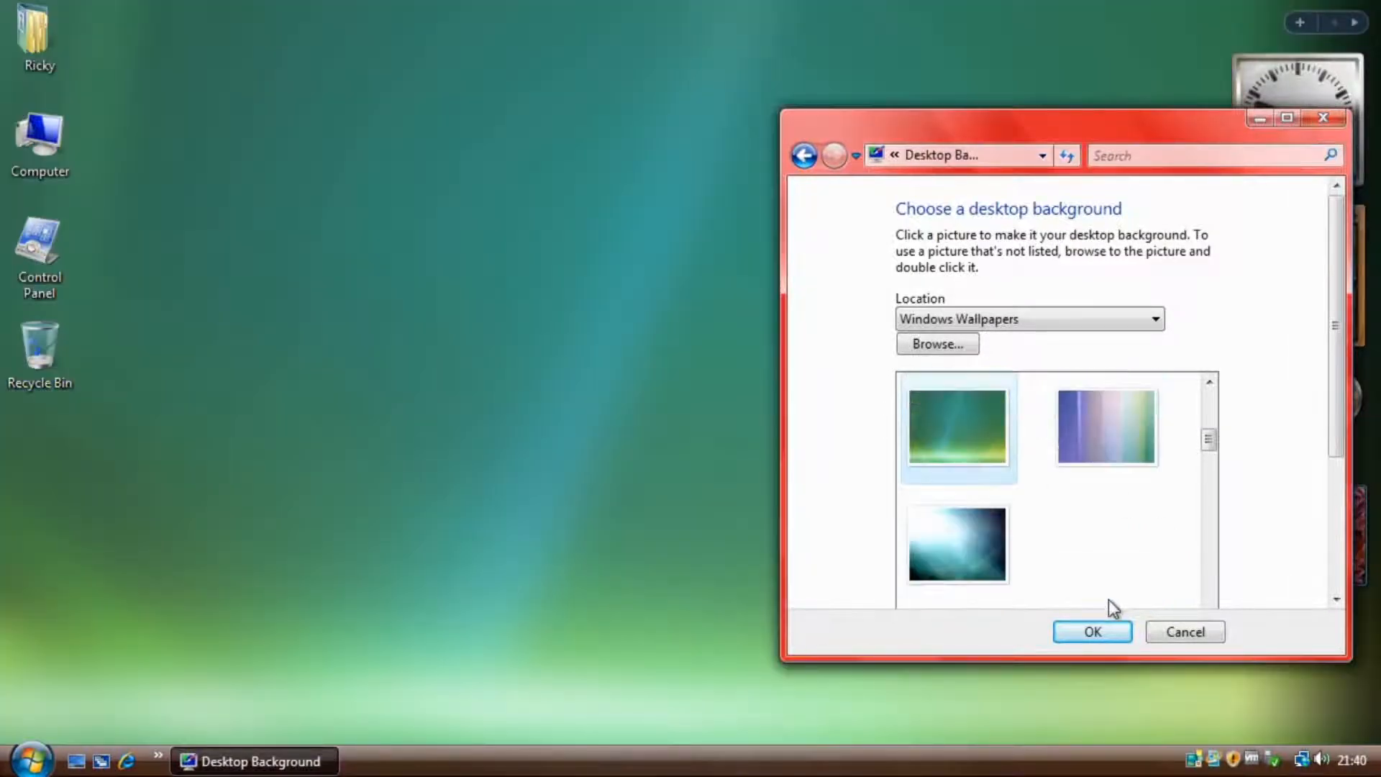
{"action": "left_click", "coordinate": [1093, 639]}
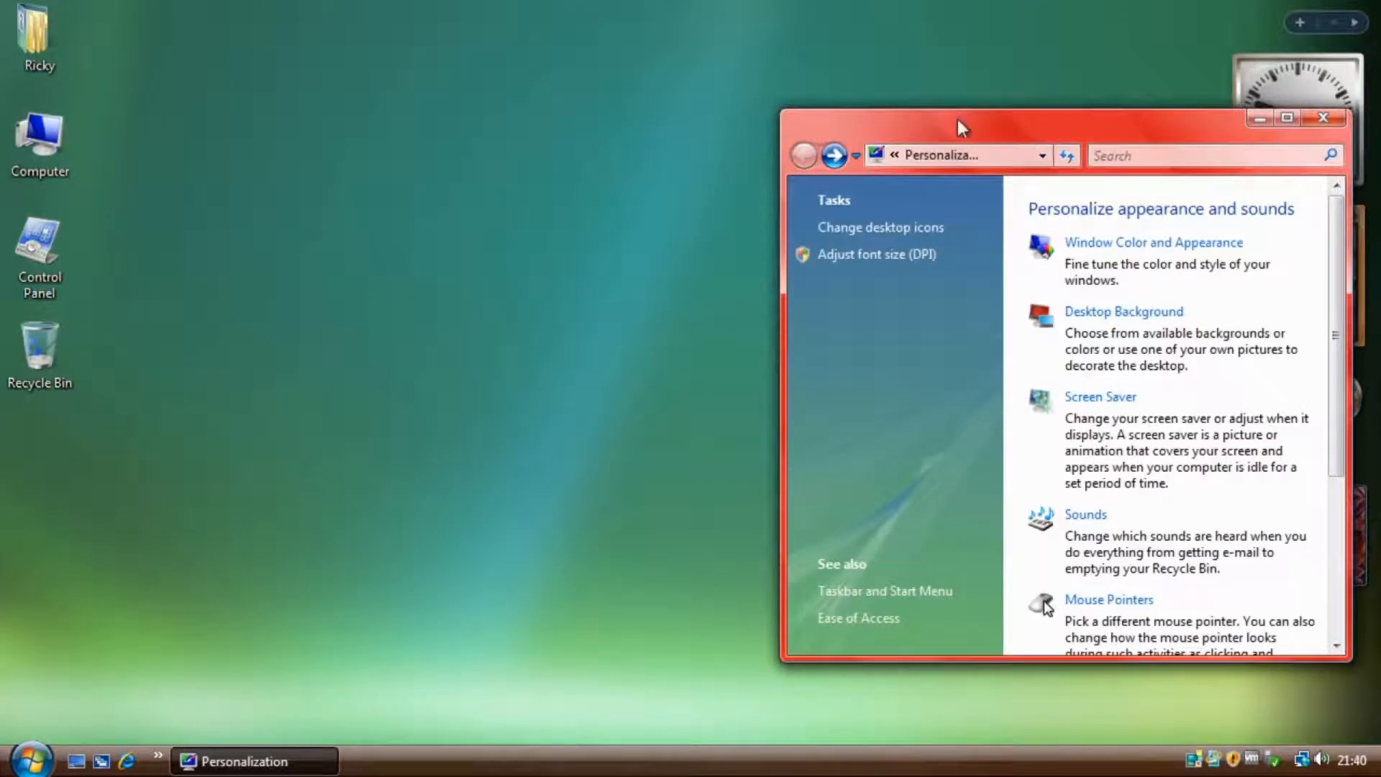
Move and enlarge the Personalization window and reopen the Desktop Background page
{"action": "left_click_drag", "start_coordinate": [957, 119], "coordinate": [683, 41]}
{"action": "left_click_drag", "start_coordinate": [1071, 584], "coordinate": [1318, 694]}
{"action": "left_click", "coordinate": [884, 229]}
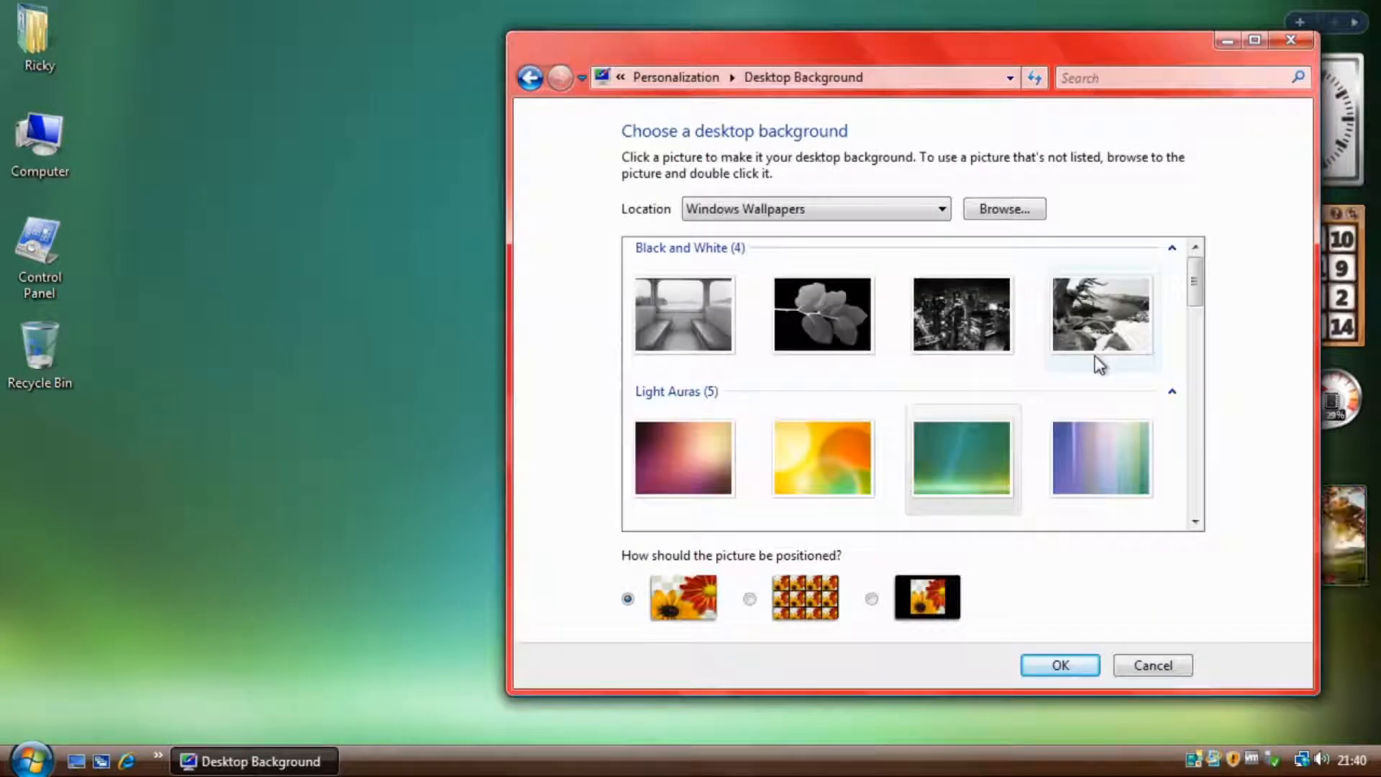
Check the Pictures location for backgrounds and switch the location to Sample Pictures
{"action": "left_click", "coordinate": [851, 216]}
{"action": "left_click", "coordinate": [783, 243]}
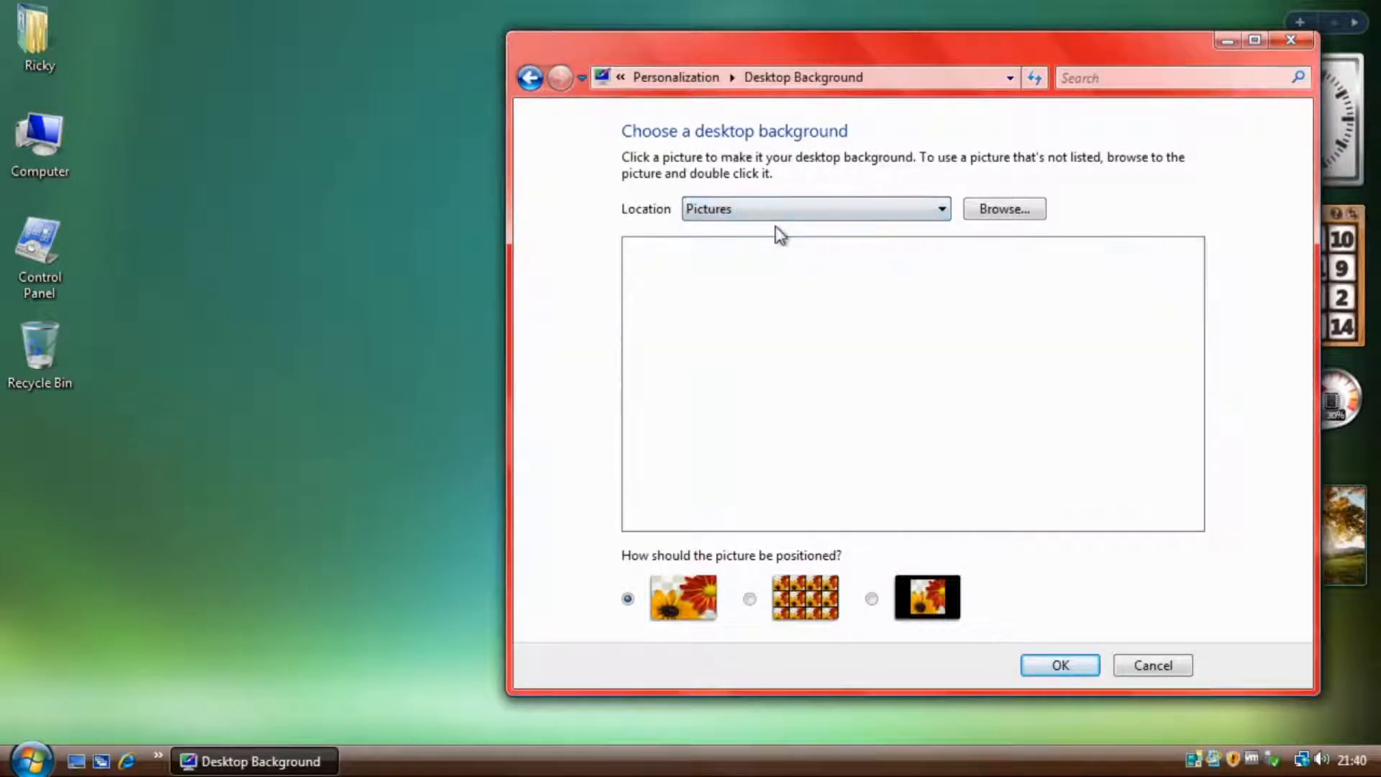
{"action": "left_click", "coordinate": [781, 216]}
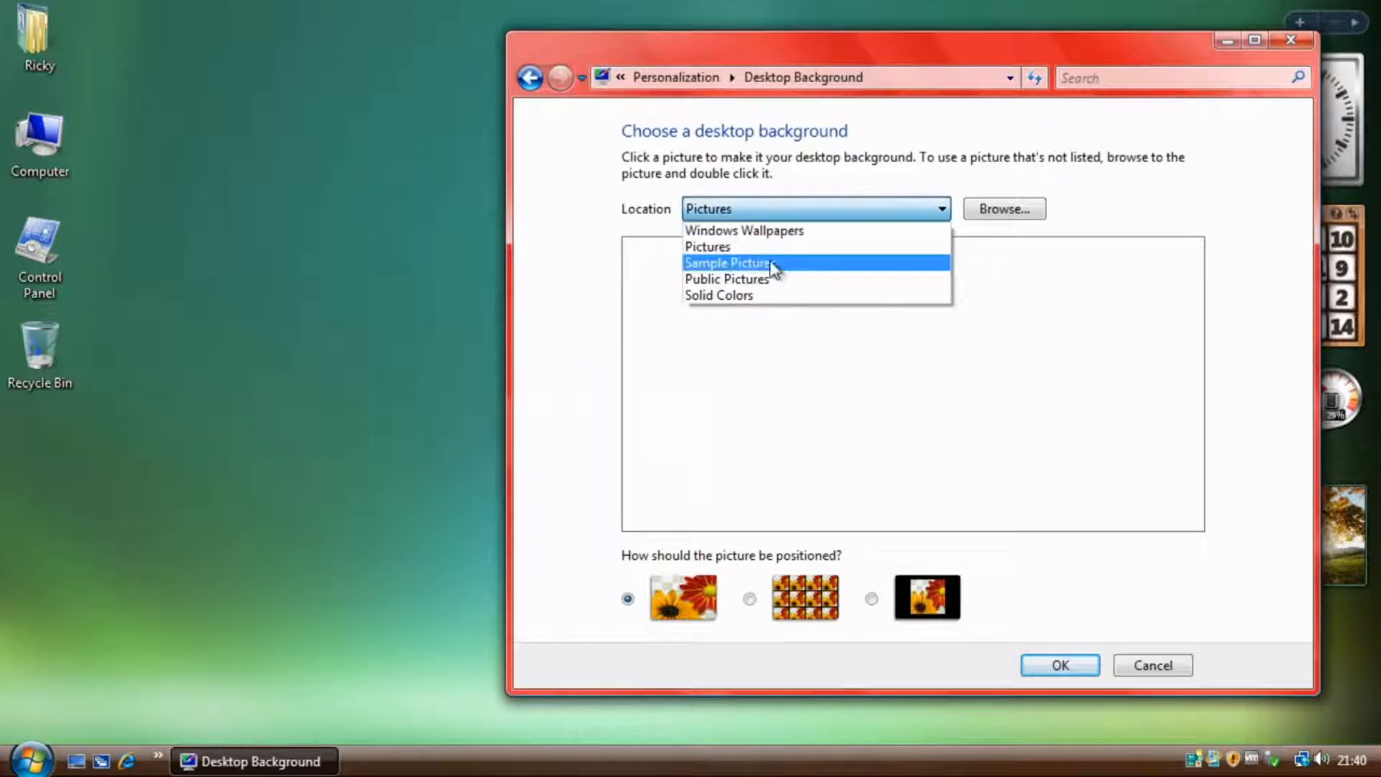
{"action": "left_click", "coordinate": [771, 262]}
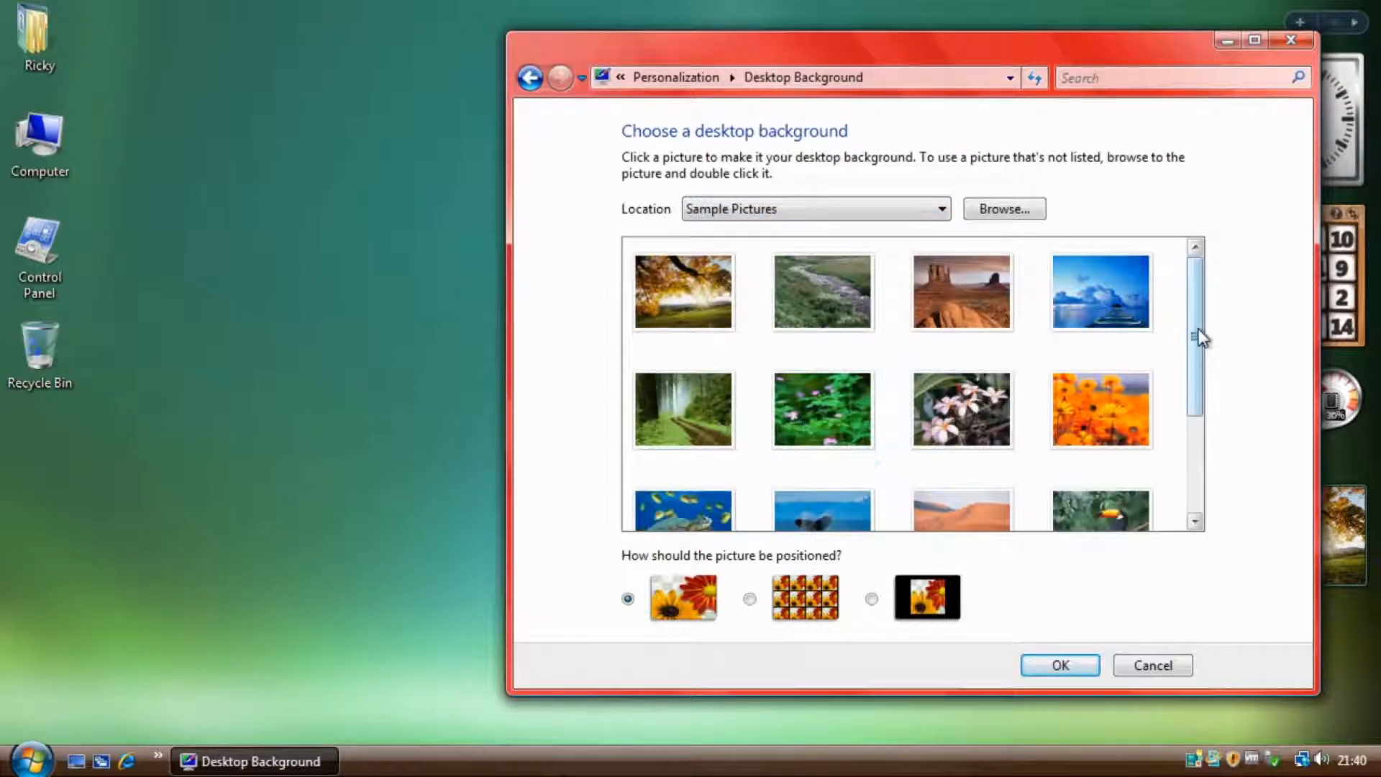
Try the autumn tree and the flowery creek sample pictures as desktop backgrounds, moving the window lower
{"action": "left_click_drag", "start_coordinate": [1198, 330], "coordinate": [1191, 289]}
{"action": "left_click", "coordinate": [687, 306]}
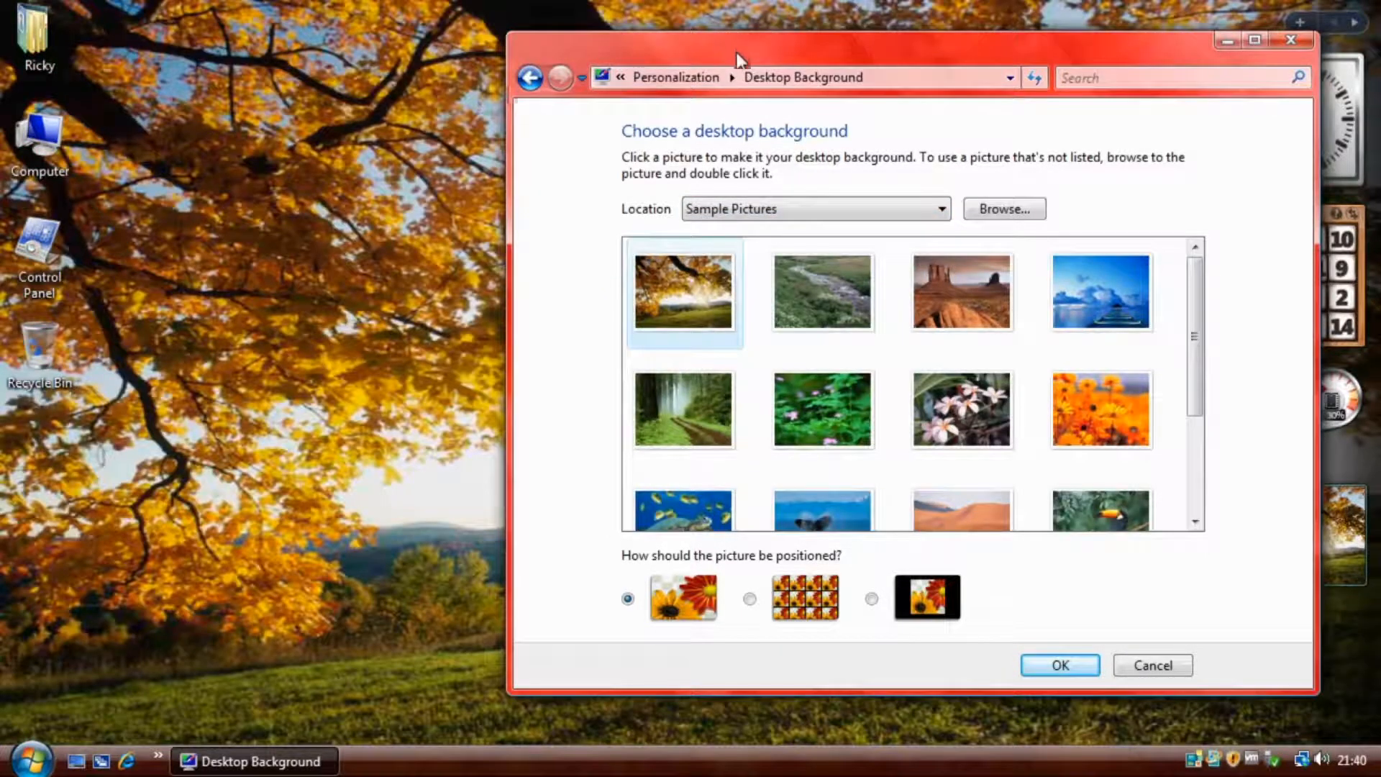
{"action": "left_click_drag", "start_coordinate": [741, 60], "coordinate": [800, 189]}
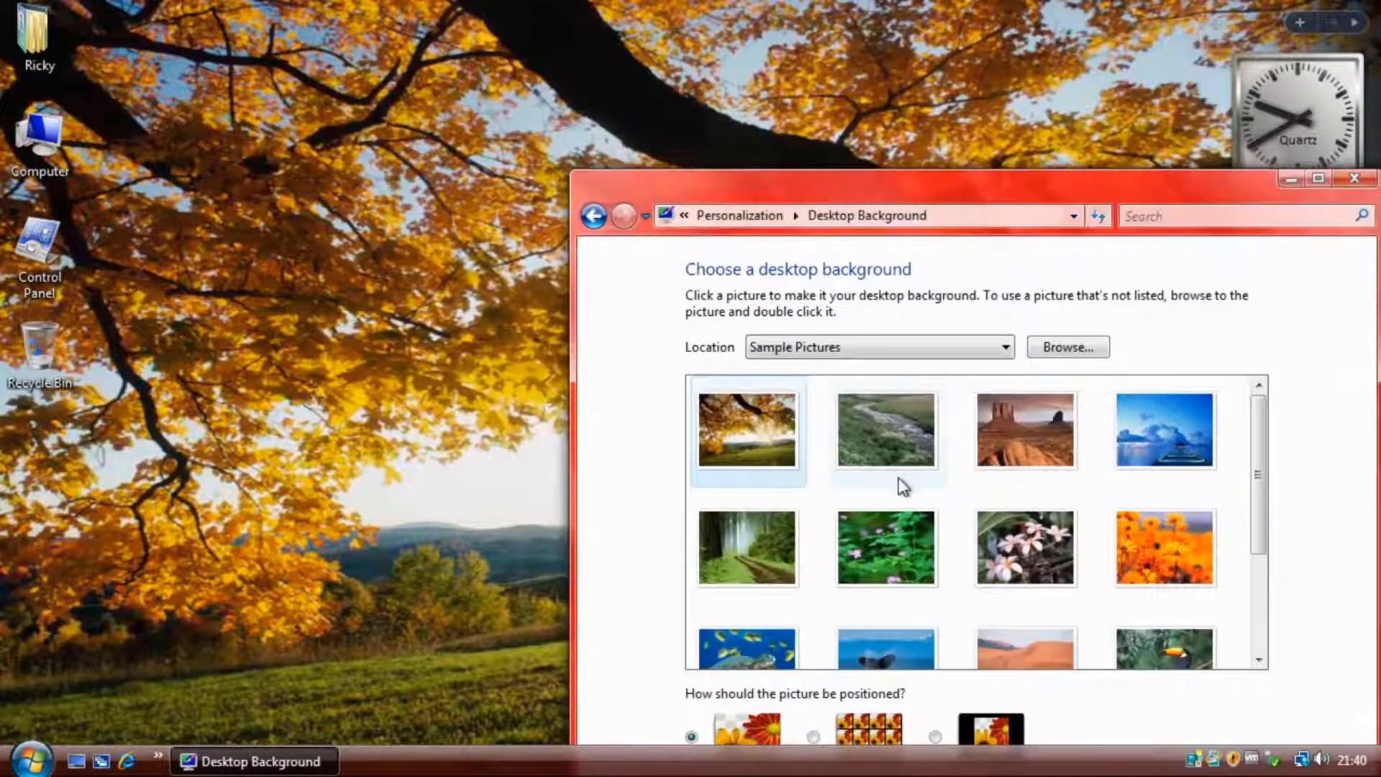
{"action": "left_click", "coordinate": [883, 421]}
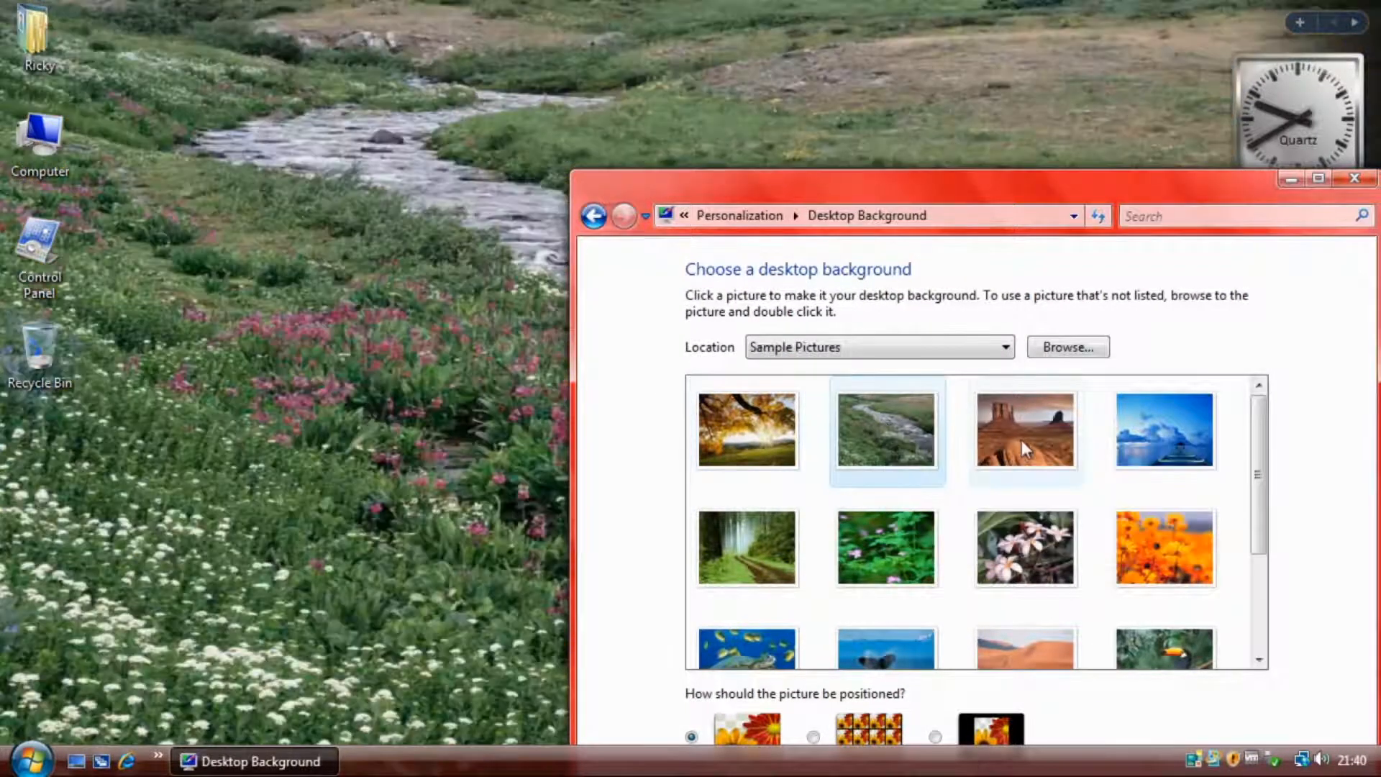
Try the desert butte and blue ocean pier sample pictures, moving the window away to view the whole pier and back
{"action": "left_click", "coordinate": [1004, 437]}
{"action": "left_click", "coordinate": [1159, 438]}
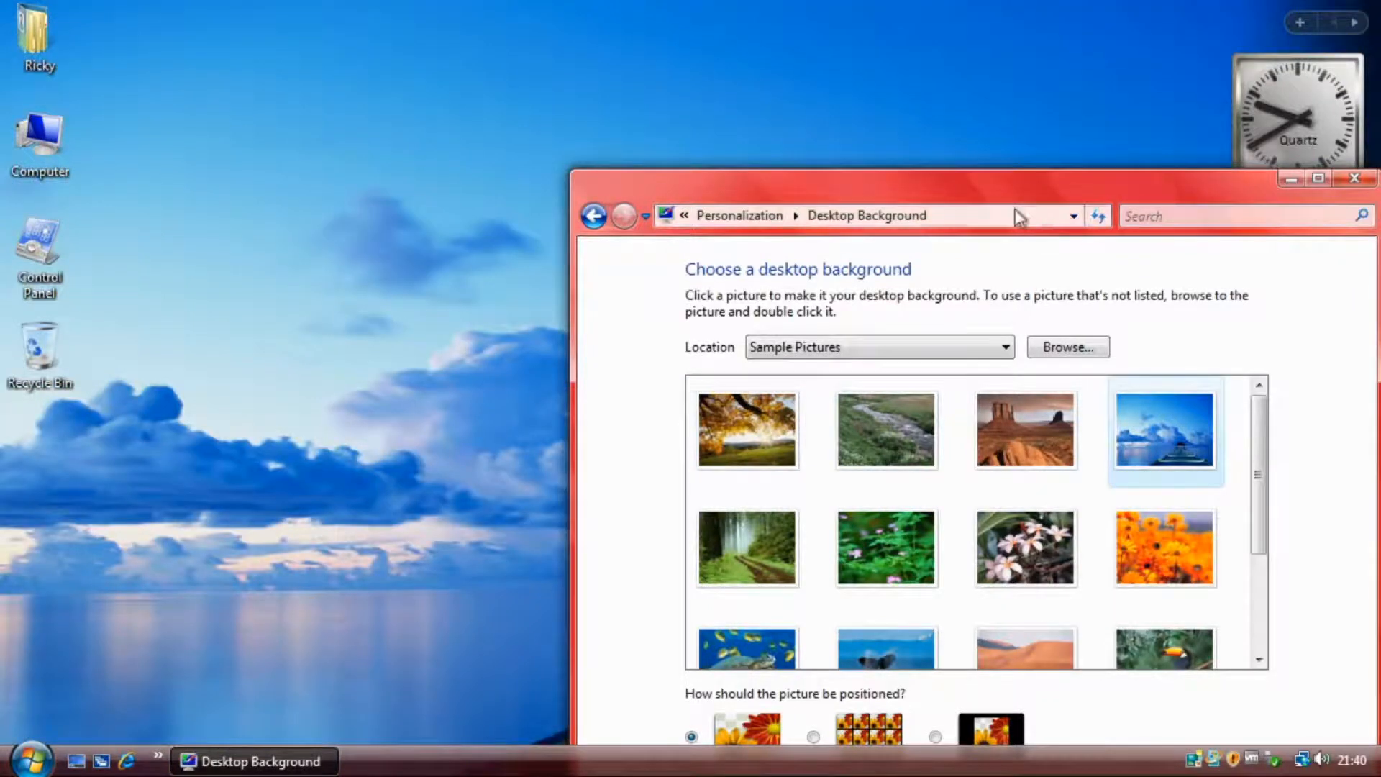
{"action": "left_click_drag", "start_coordinate": [1011, 205], "coordinate": [718, 744]}
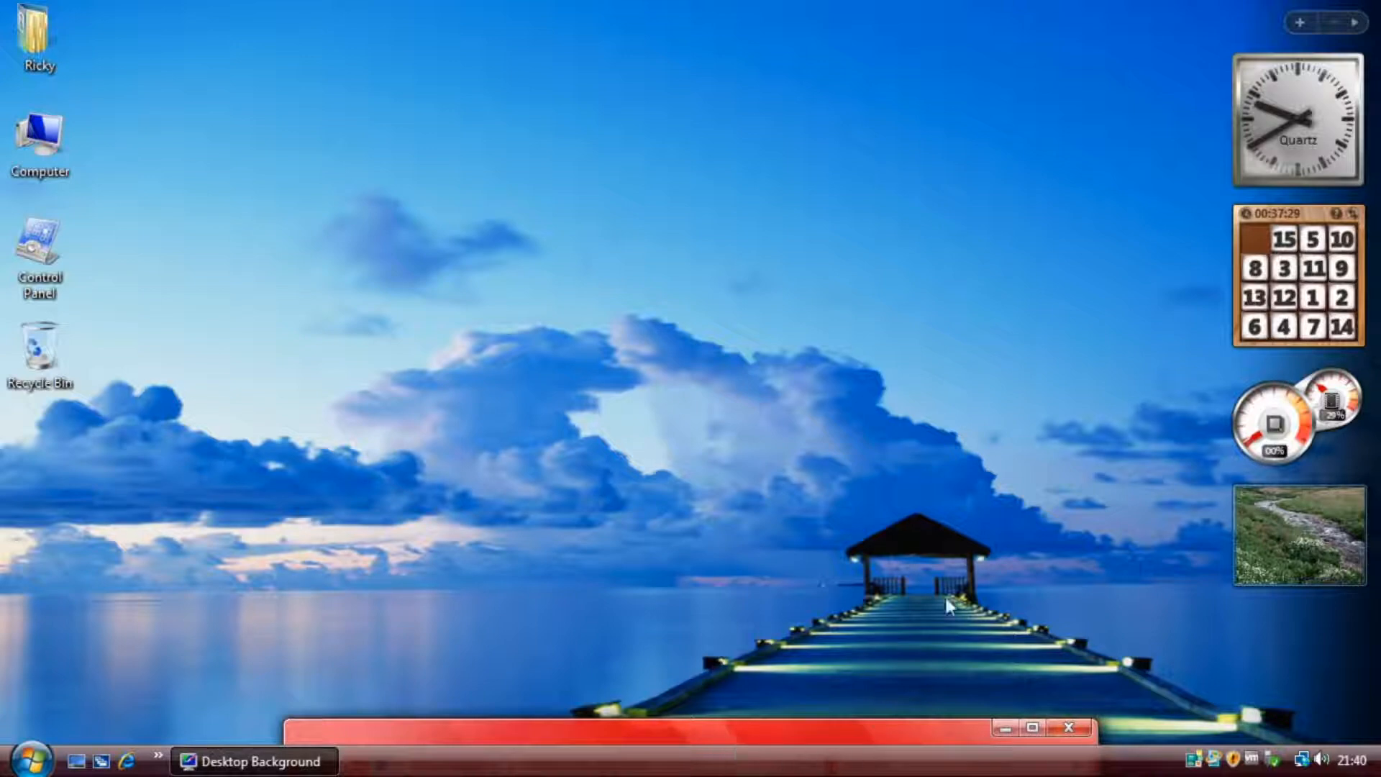
{"action": "left_click_drag", "start_coordinate": [797, 728], "coordinate": [814, 33]}
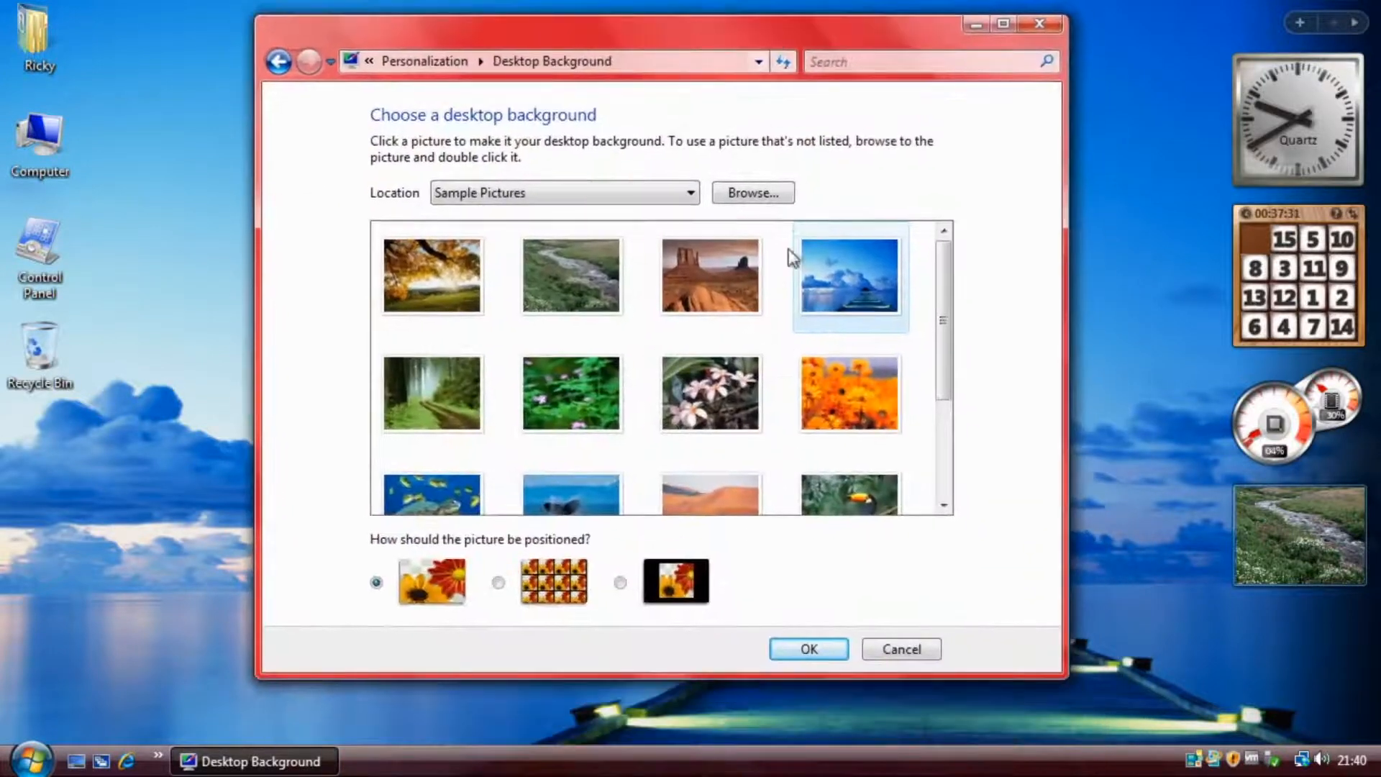
Try the orange flowers, pink-white blossoms, green leaves and forest sample pictures as backgrounds, repositioning the window
{"action": "left_click", "coordinate": [830, 395]}
{"action": "left_click_drag", "start_coordinate": [494, 35], "coordinate": [719, 96]}
{"action": "left_click", "coordinate": [935, 453]}
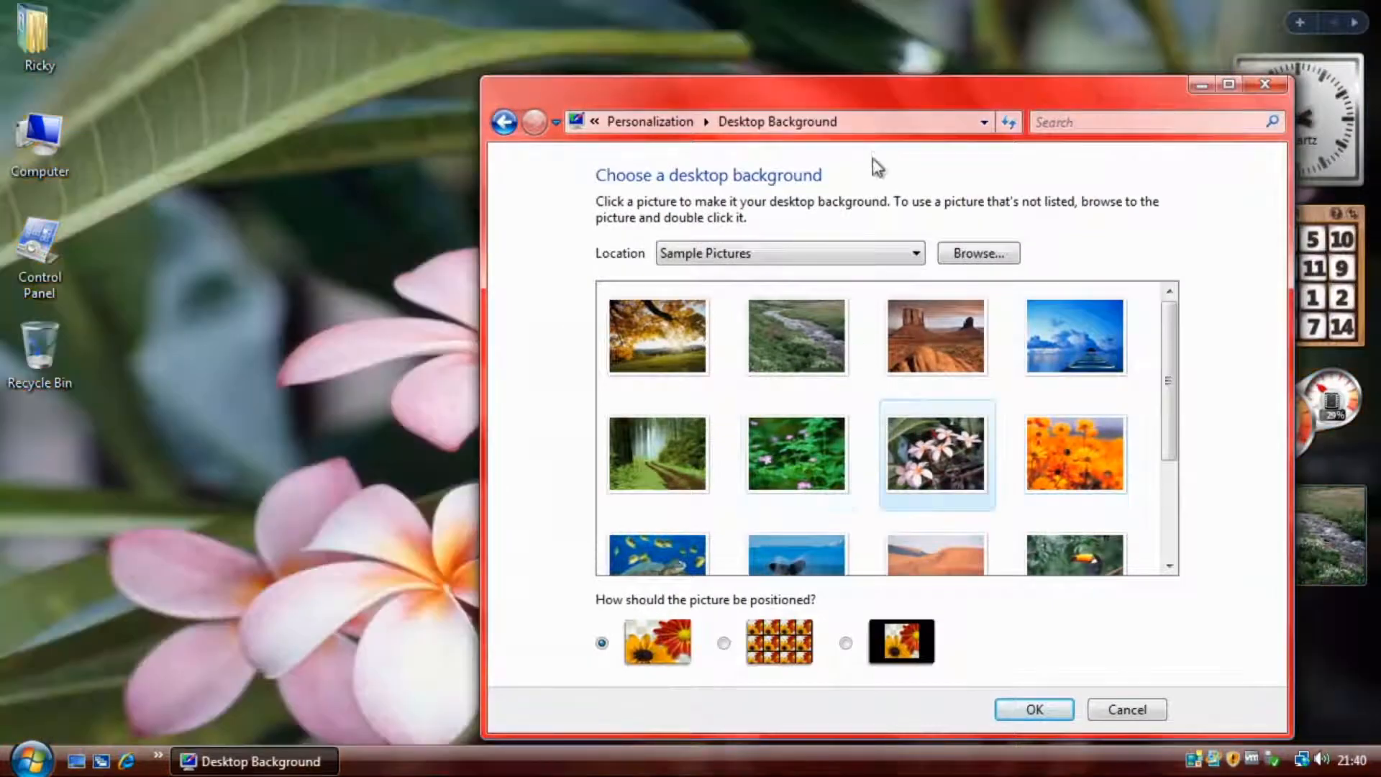
{"action": "left_click_drag", "start_coordinate": [855, 93], "coordinate": [948, 71]}
{"action": "left_click", "coordinate": [891, 406]}
{"action": "left_click", "coordinate": [782, 440]}
Try the turtle, whale tail, desert antelope and toucan sample pictures, moving the window aside to view the toucan
{"action": "left_click", "coordinate": [731, 515]}
{"action": "left_click", "coordinate": [834, 541]}
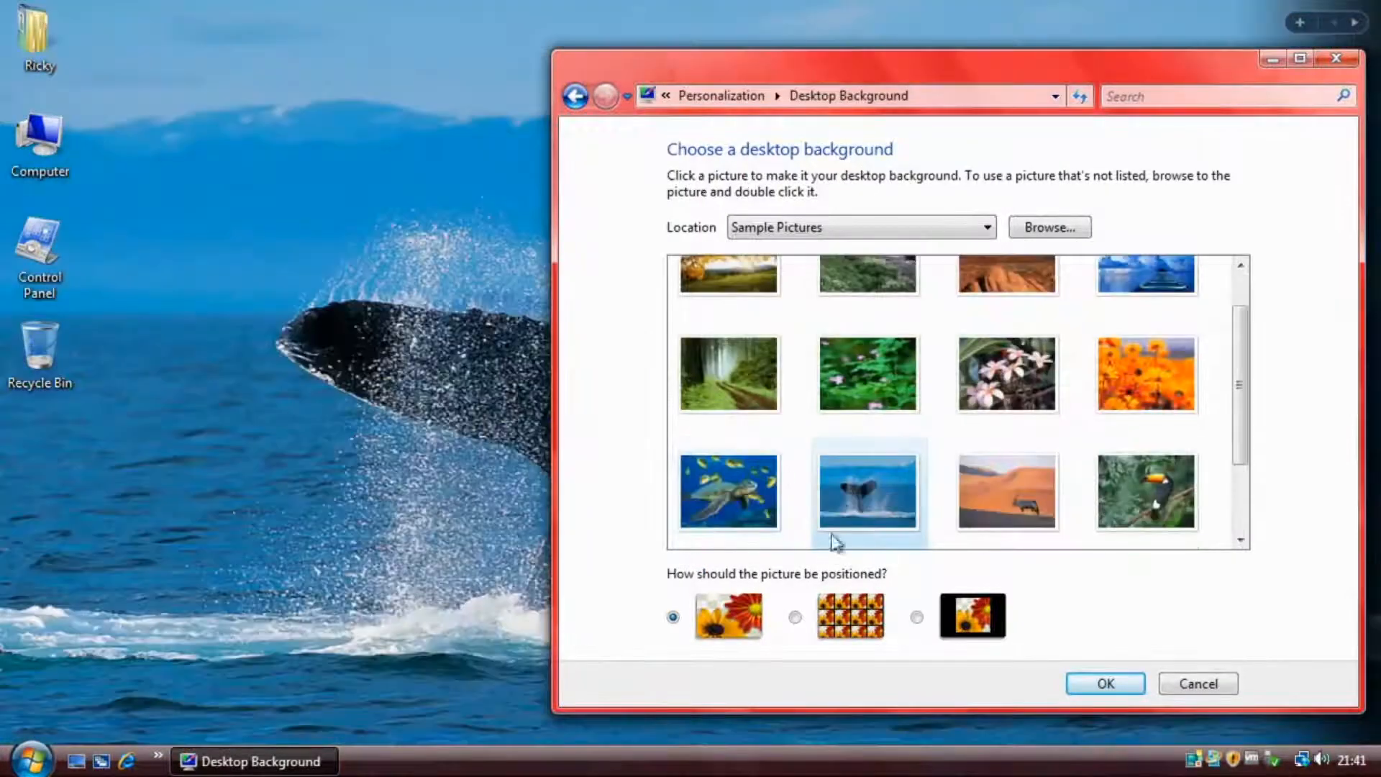
{"action": "left_click", "coordinate": [997, 500]}
{"action": "left_click", "coordinate": [1147, 491]}
{"action": "left_click_drag", "start_coordinate": [1240, 392], "coordinate": [1245, 477]}
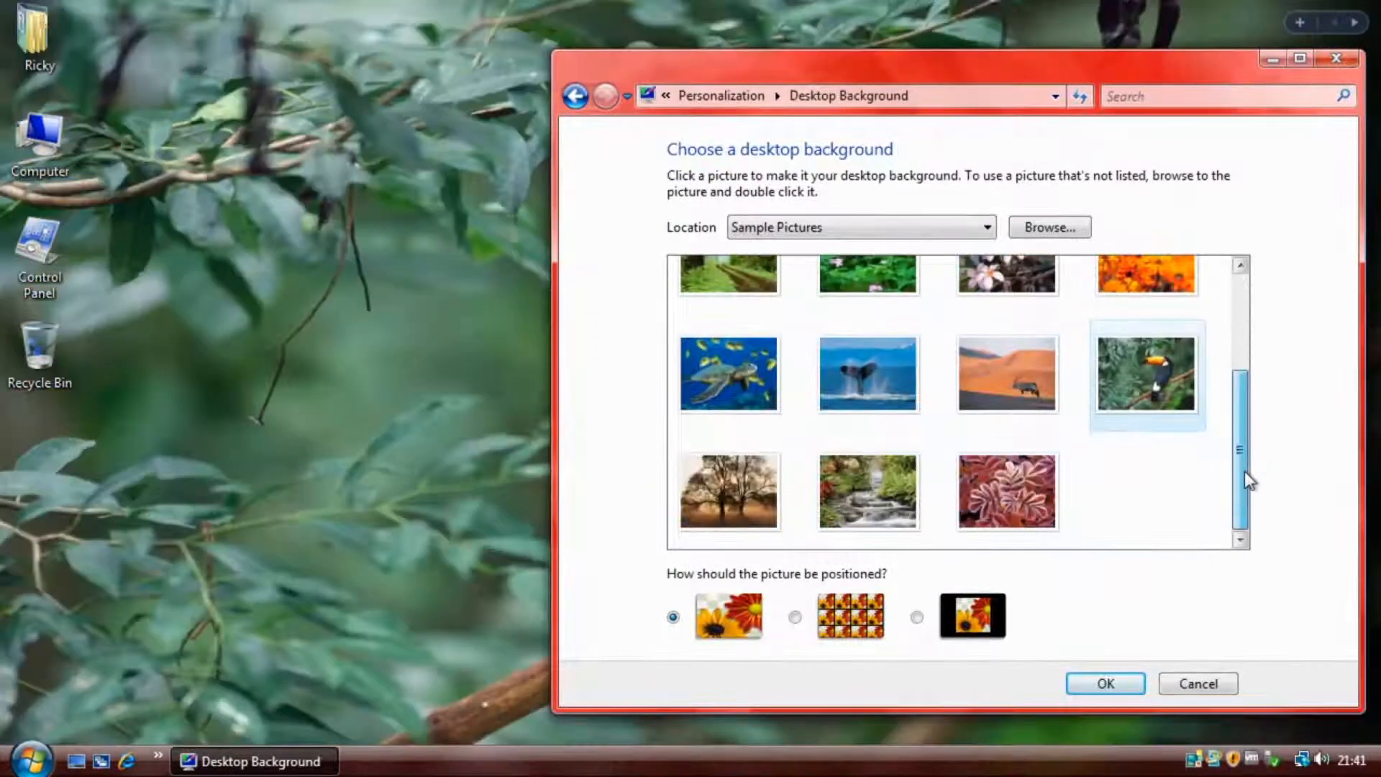
{"action": "left_click_drag", "start_coordinate": [949, 83], "coordinate": [436, 71]}
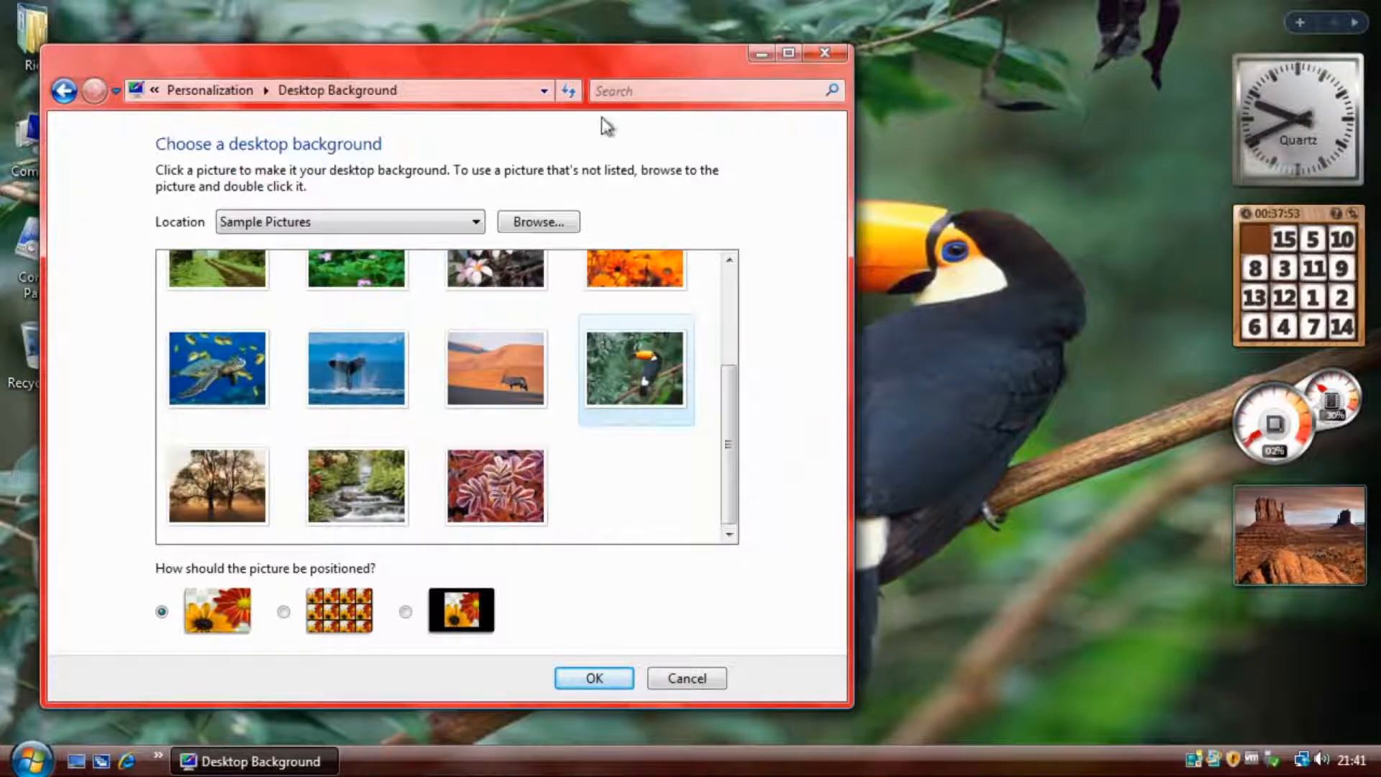
{"action": "left_click_drag", "start_coordinate": [593, 75], "coordinate": [691, 82]}
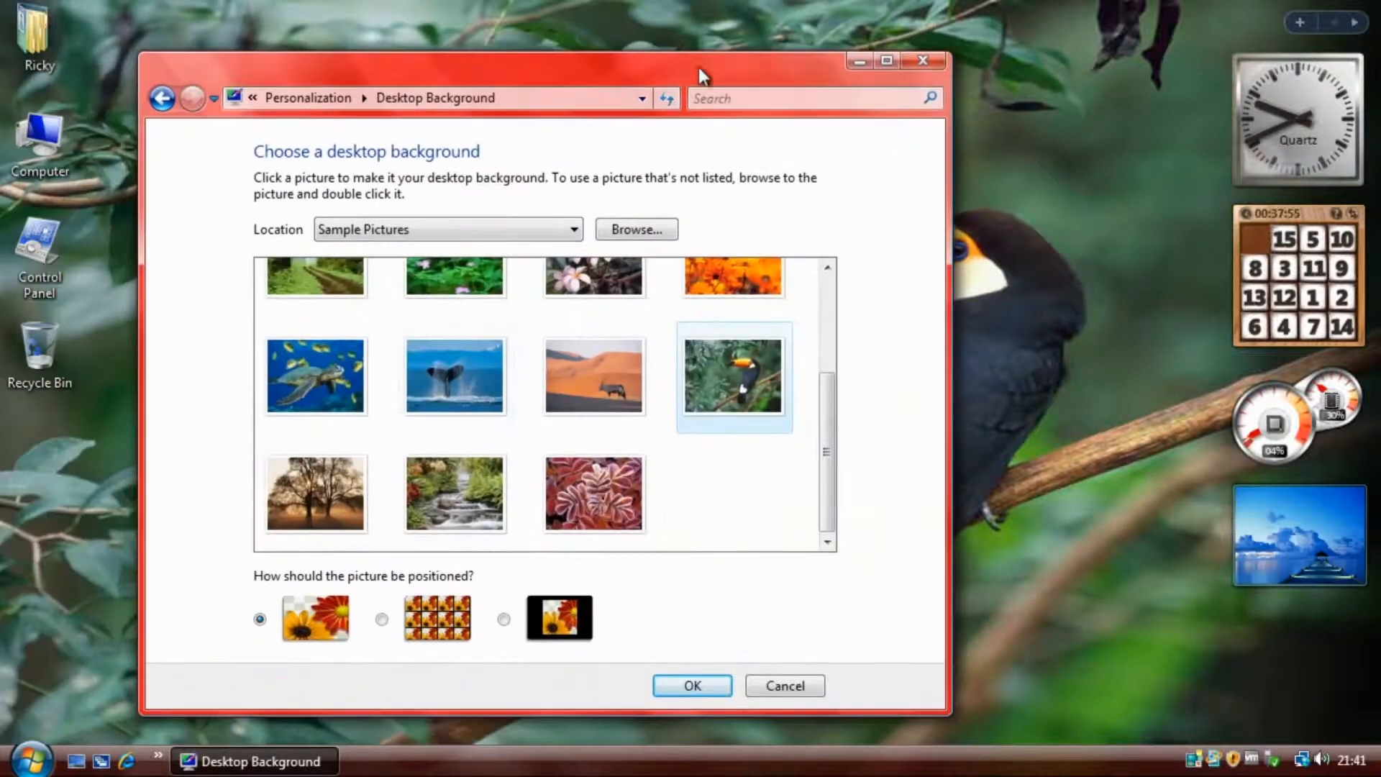
Try the misty trees, waterfall and frosted red leaves sample pictures, moving the window away to view them and back
{"action": "left_click", "coordinate": [305, 476]}
{"action": "left_click_drag", "start_coordinate": [605, 79], "coordinate": [694, 34]}
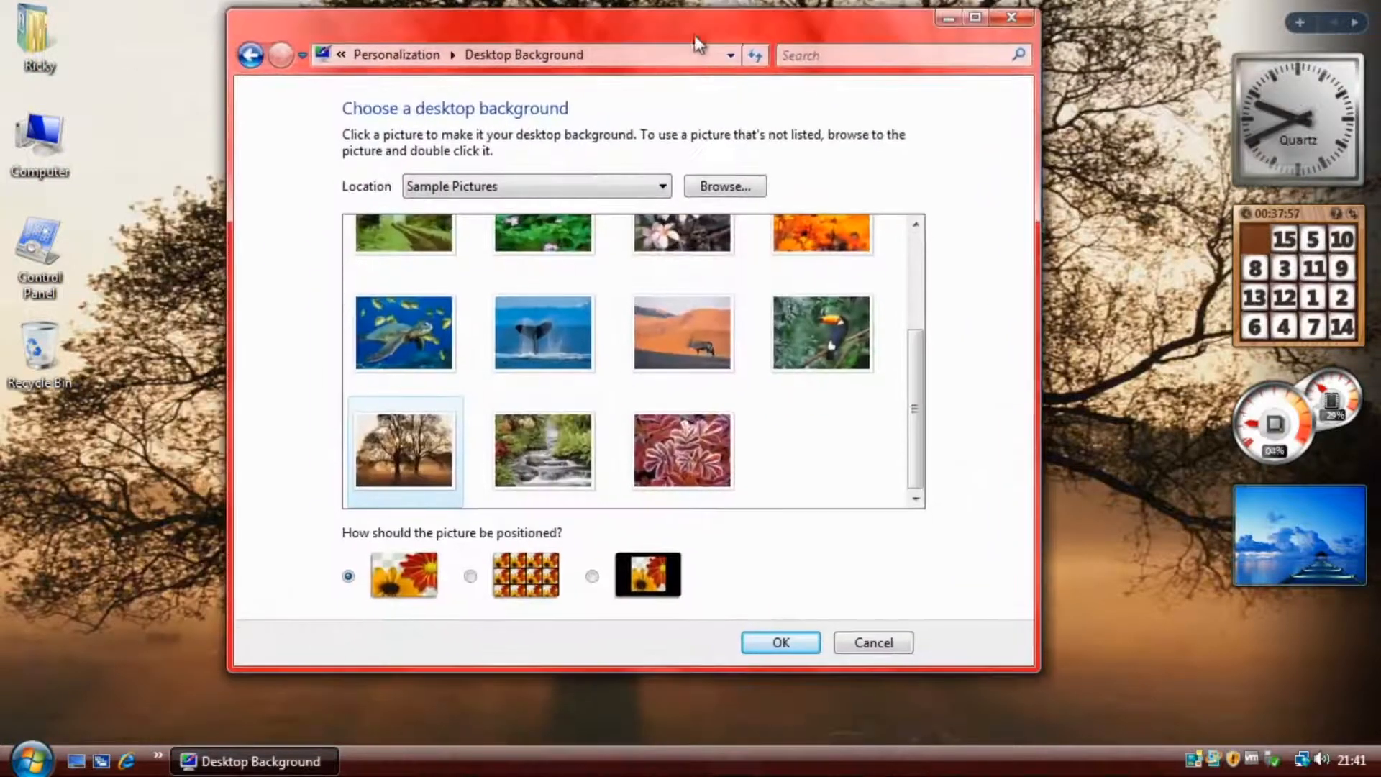
{"action": "left_click", "coordinate": [554, 471]}
{"action": "left_click_drag", "start_coordinate": [576, 54], "coordinate": [1090, 693]}
{"action": "left_click", "coordinate": [873, 467]}
{"action": "left_click_drag", "start_coordinate": [768, 690], "coordinate": [728, 620]}
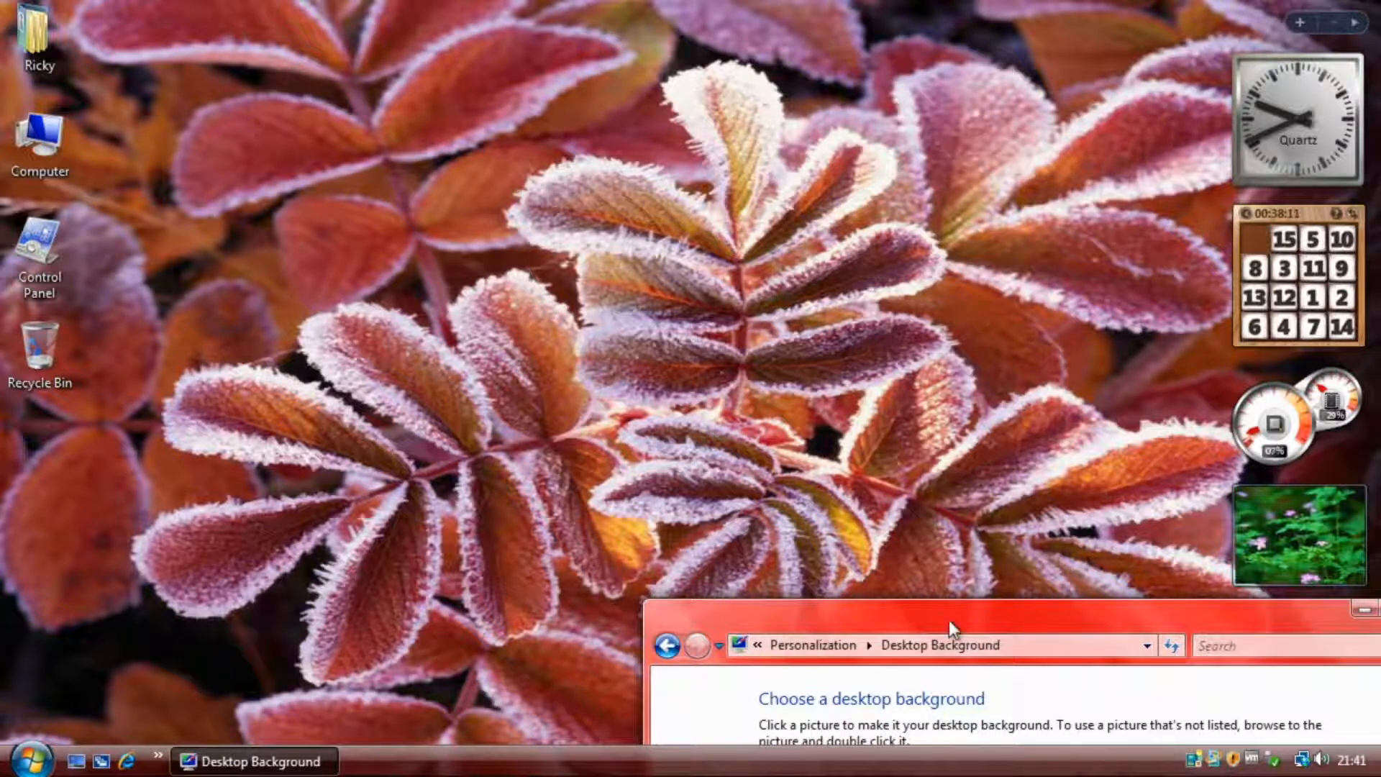
{"action": "left_click_drag", "start_coordinate": [948, 620], "coordinate": [788, 72]}
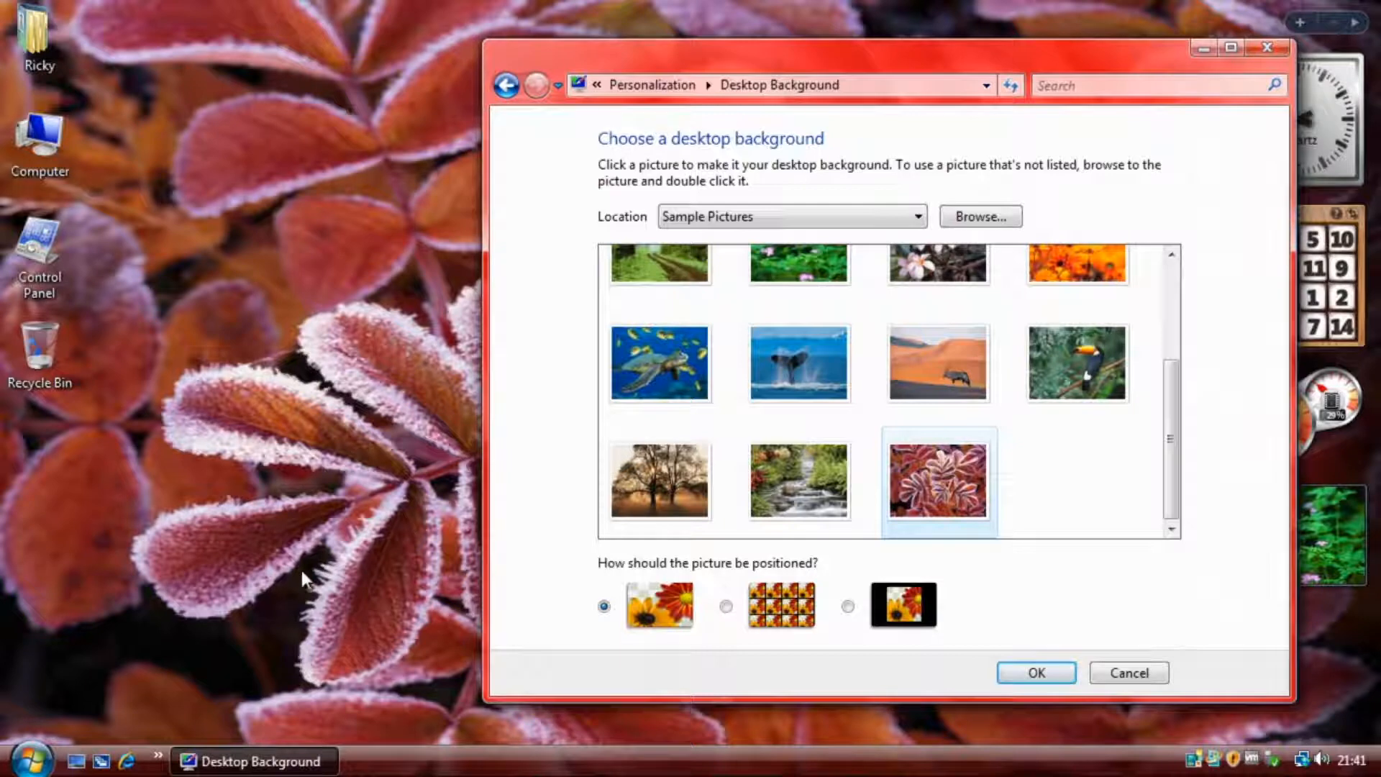
{"action": "left_click_drag", "start_coordinate": [682, 60], "coordinate": [581, 66]}
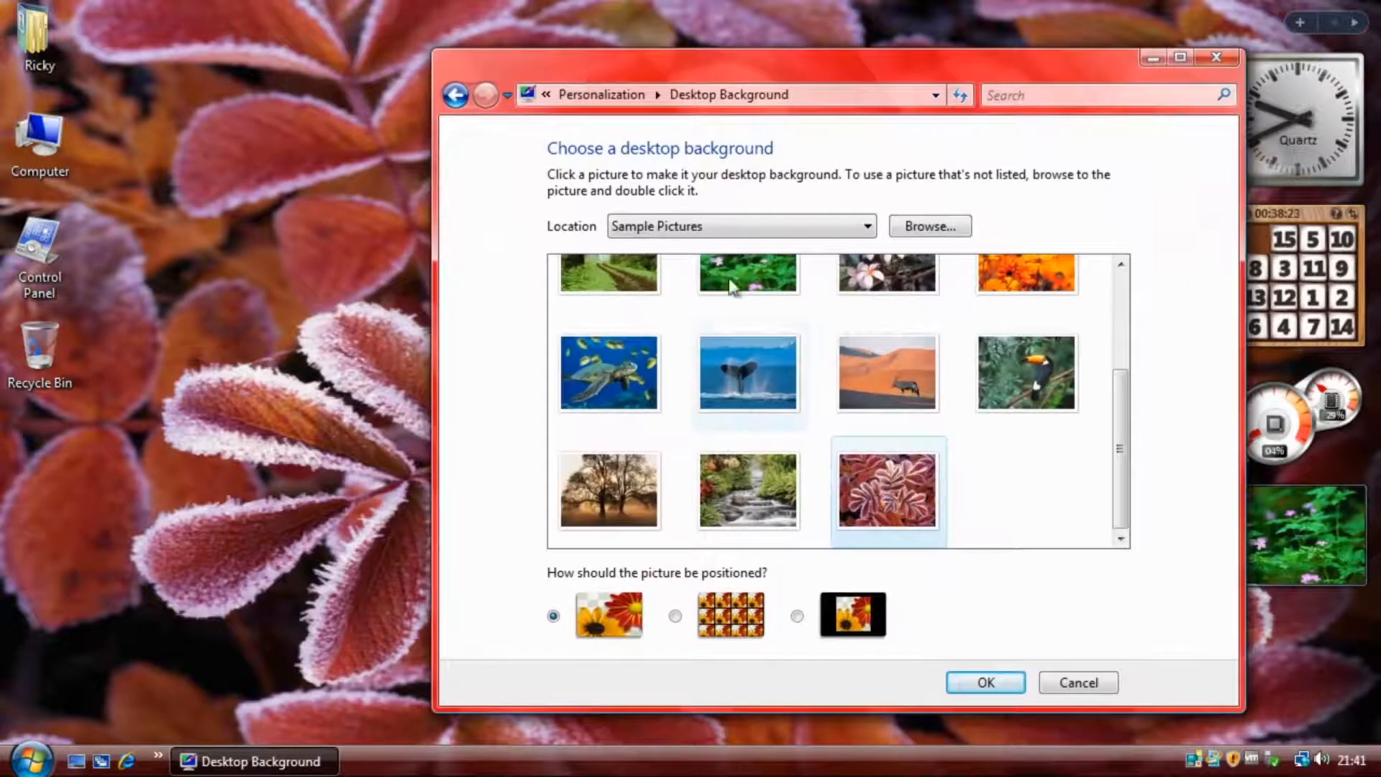
Switch the background location to Solid Colors and try several colours, including light blue, orange and dark teal
{"action": "scroll", "coordinate": [732, 286], "scroll_direction": "up", "scroll_amount": 3}
{"action": "left_click", "coordinate": [651, 227]}
{"action": "left_click", "coordinate": [655, 314]}
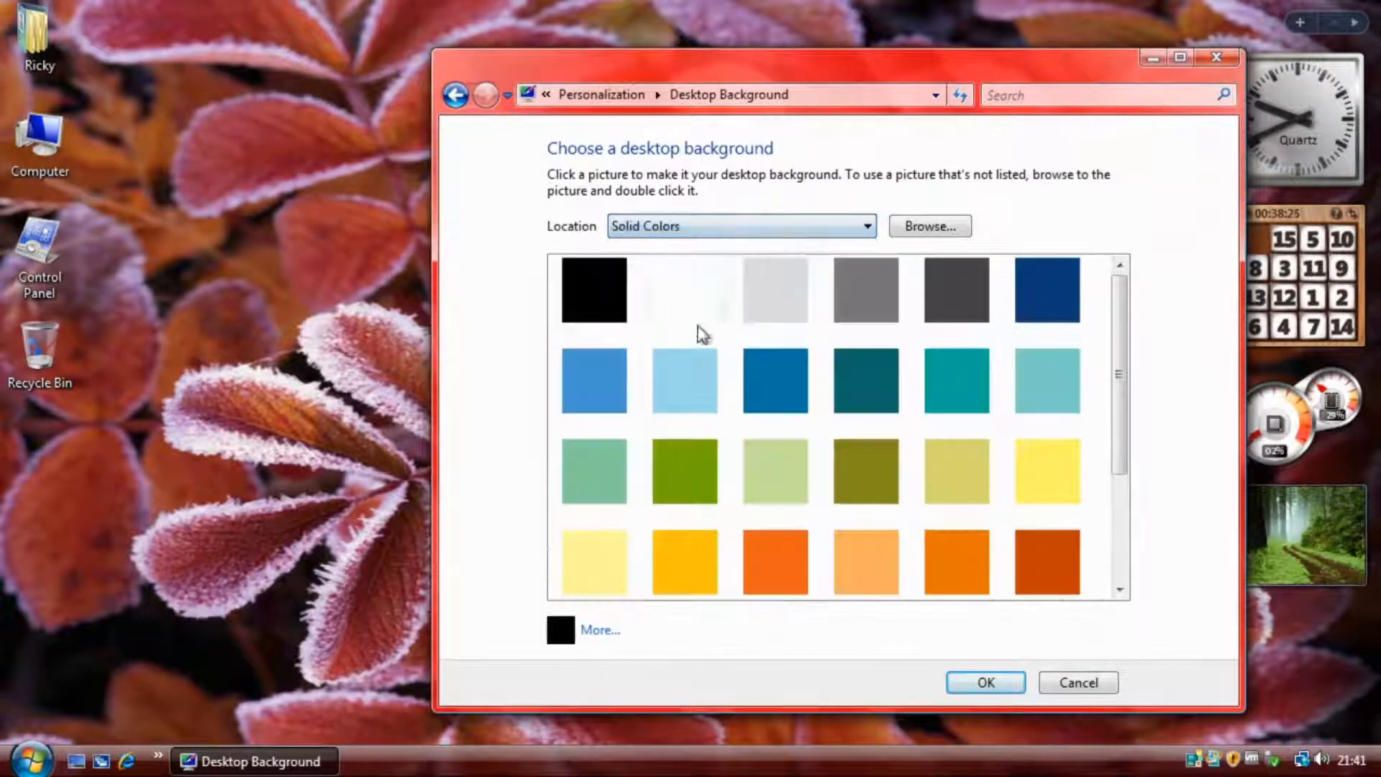
{"action": "left_click", "coordinate": [682, 388]}
{"action": "scroll", "coordinate": [719, 460], "scroll_direction": "down", "scroll_amount": 1}
{"action": "left_click", "coordinate": [791, 471]}
{"action": "left_click", "coordinate": [927, 504]}
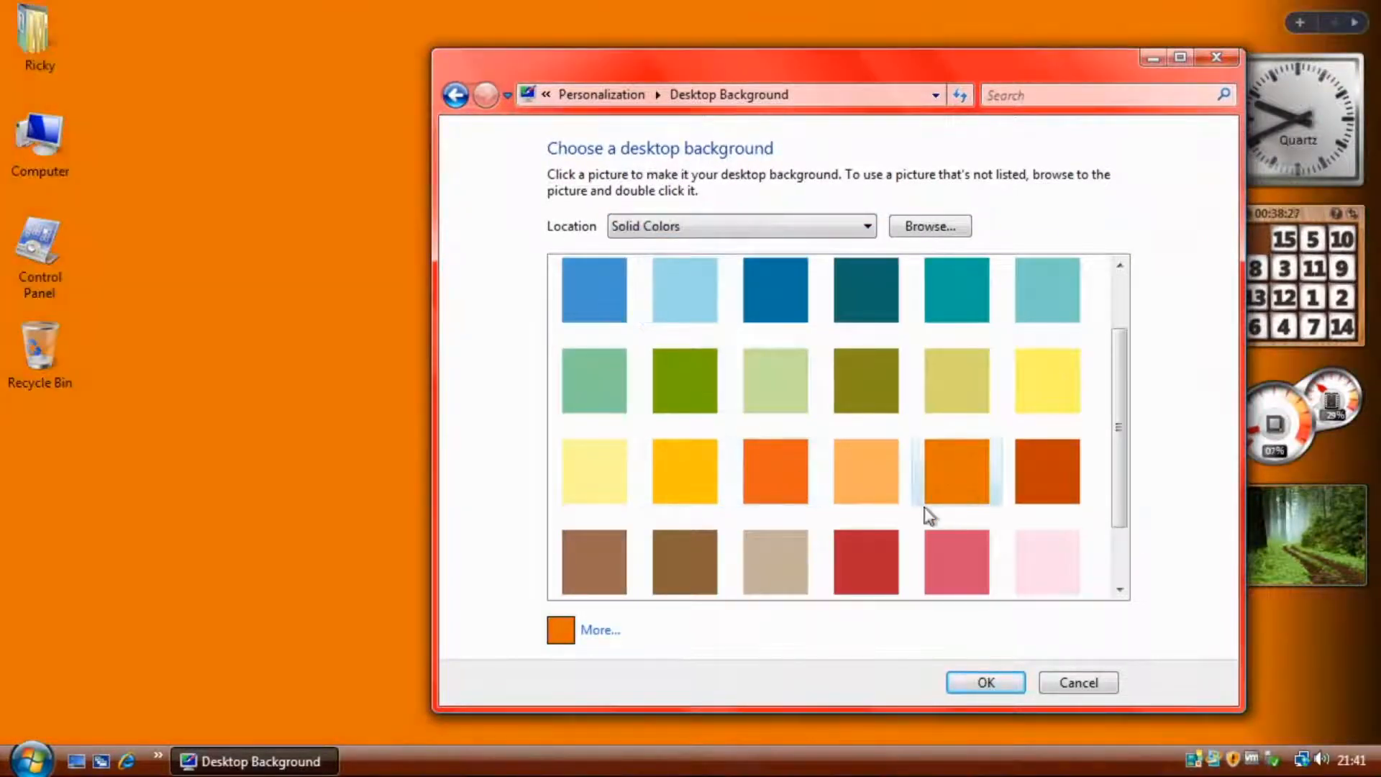
{"action": "left_click", "coordinate": [953, 360]}
{"action": "left_click", "coordinate": [869, 295]}
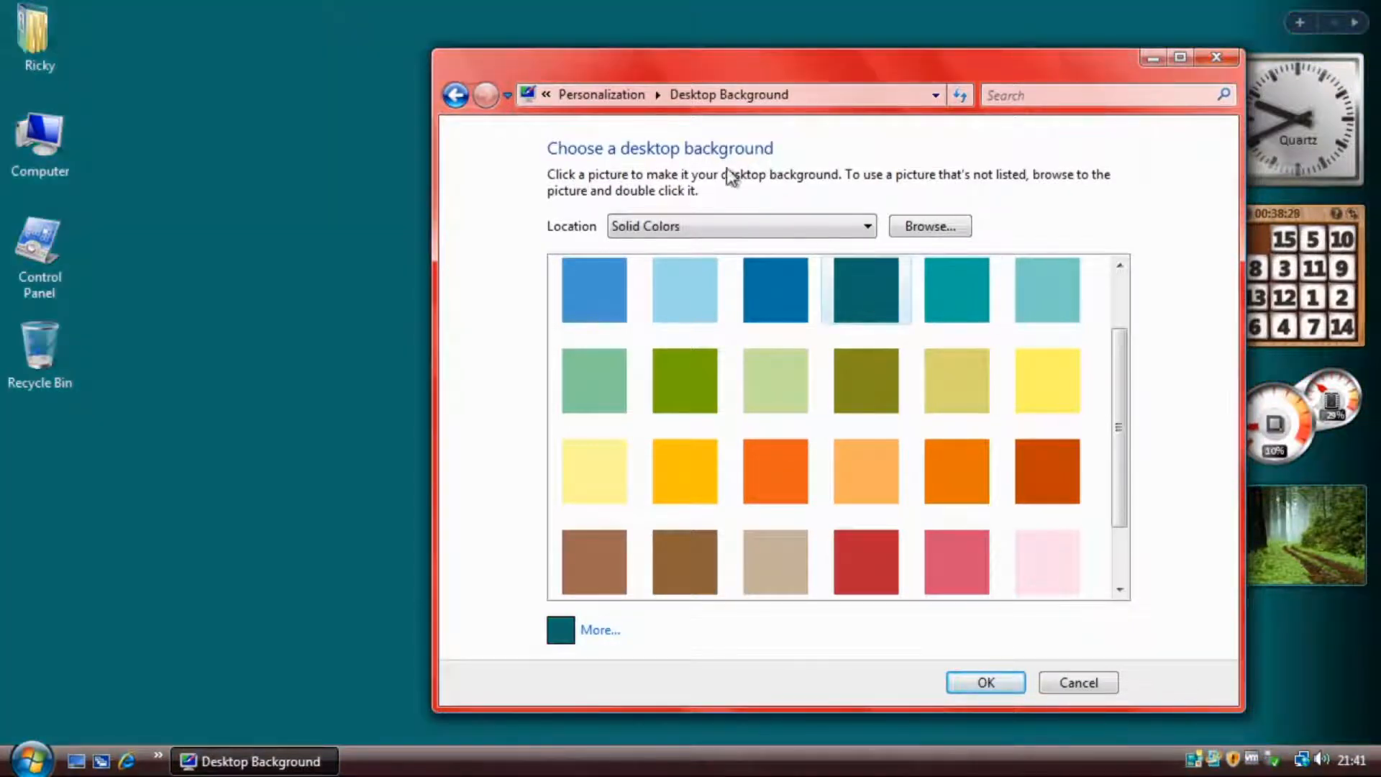
Check the Public Pictures location and set the flowery creek from Sample Pictures as the desktop background
{"action": "left_click", "coordinate": [728, 227]}
{"action": "left_click", "coordinate": [662, 297]}
{"action": "left_click", "coordinate": [748, 227]}
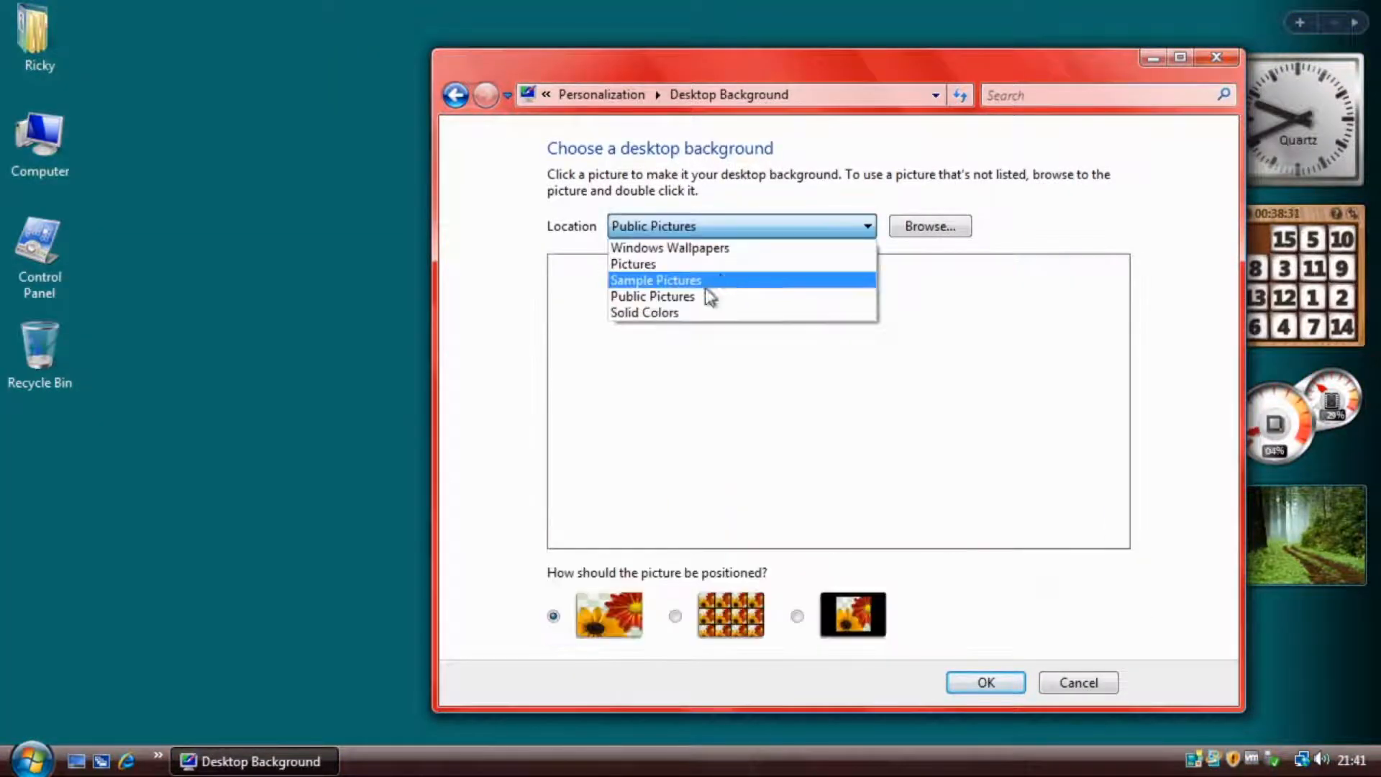
{"action": "left_click", "coordinate": [669, 282]}
{"action": "left_click", "coordinate": [781, 343]}
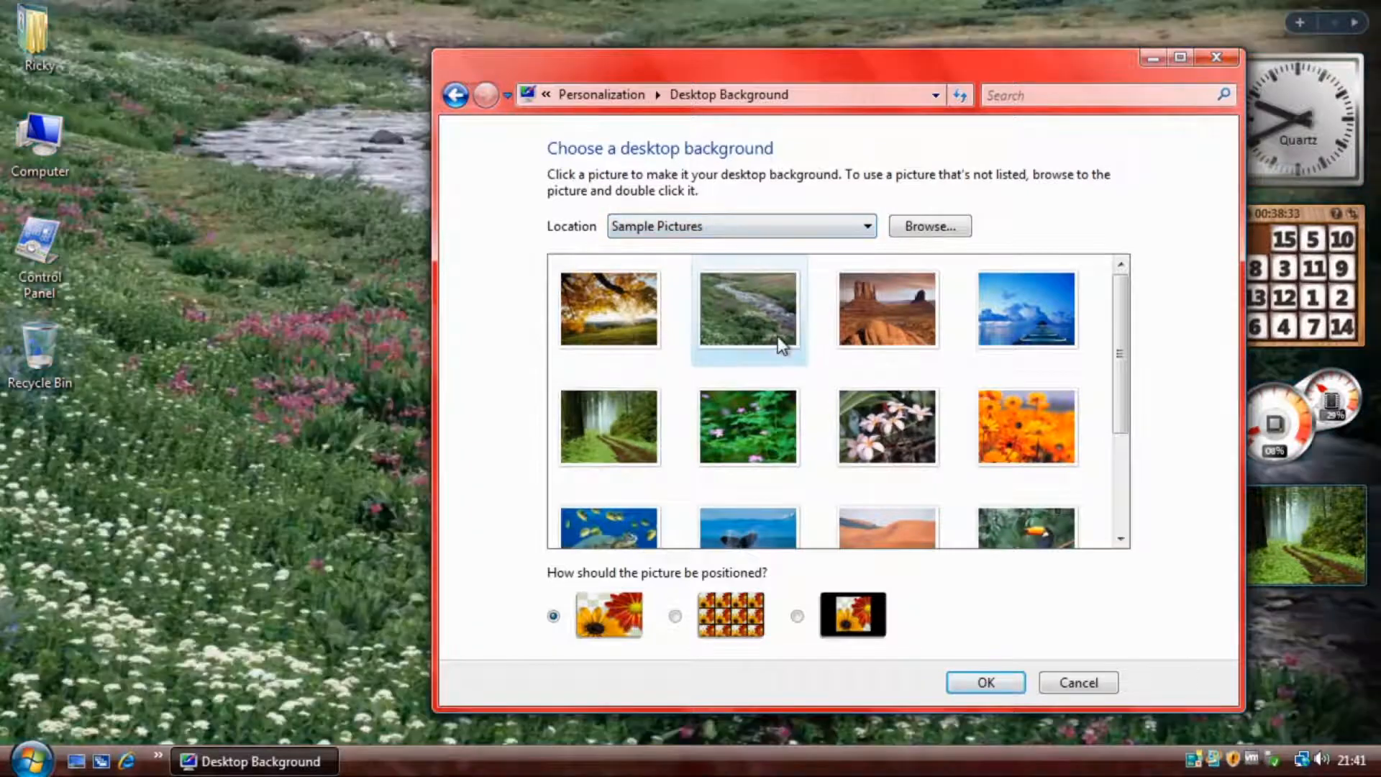
Return to the Personalization page, open the Theme settings and apply the Windows Vista theme
{"action": "left_click", "coordinate": [455, 90]}
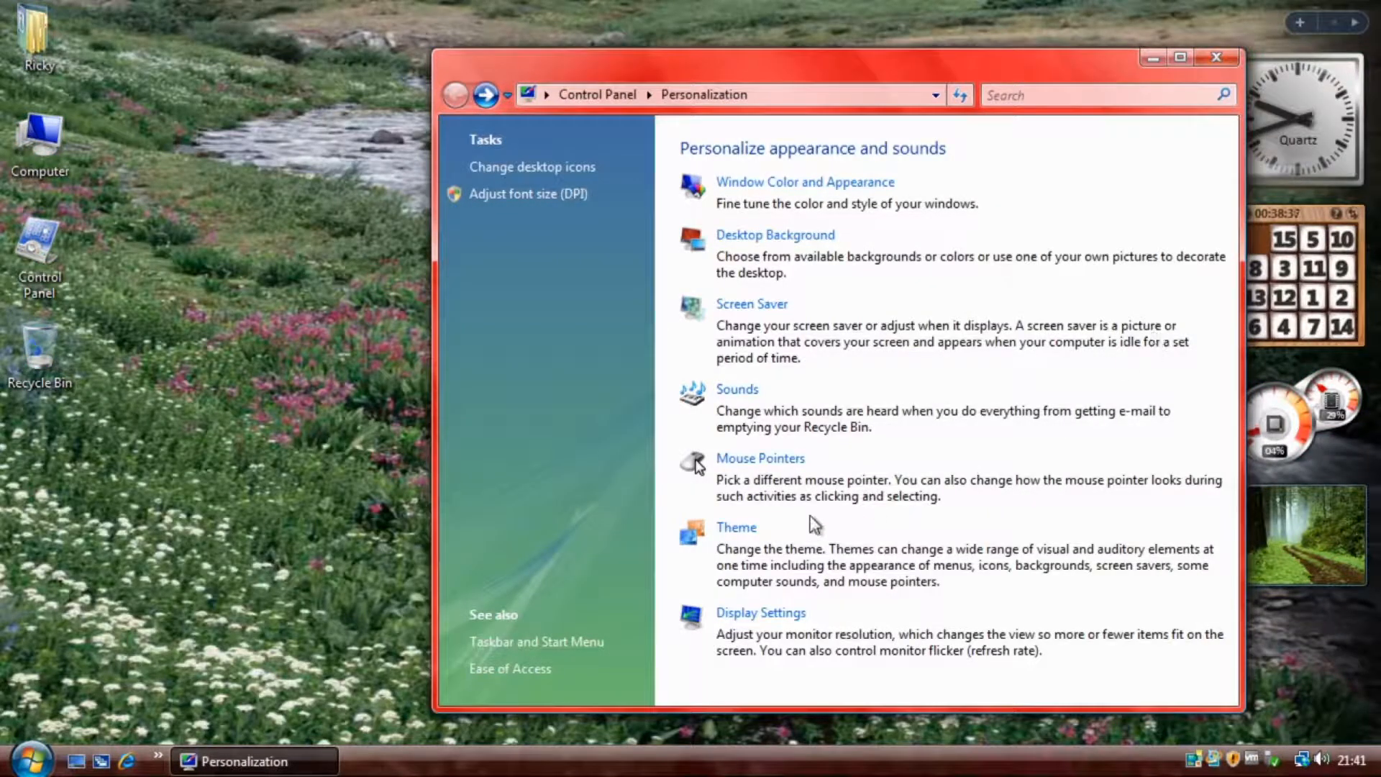
{"action": "left_click", "coordinate": [741, 526]}
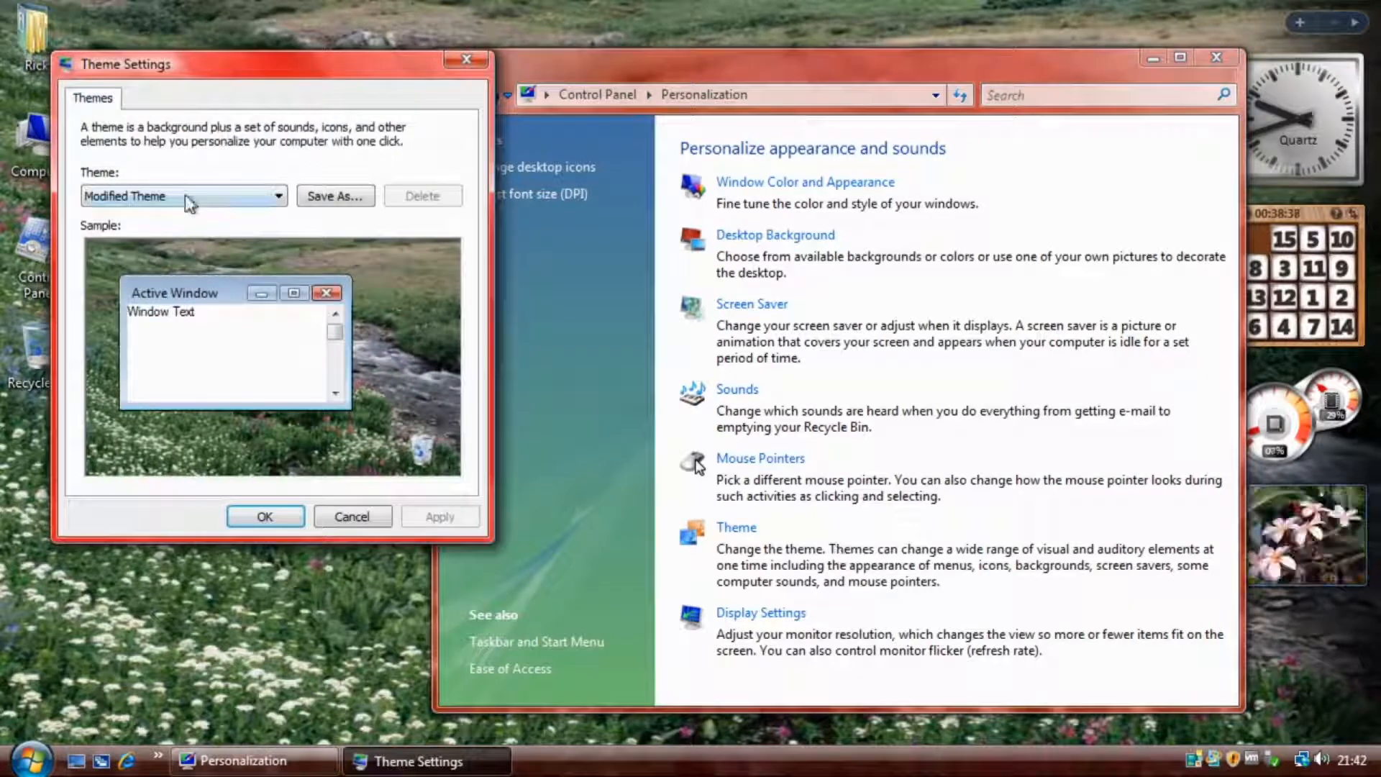
{"action": "left_click", "coordinate": [189, 202]}
{"action": "left_click", "coordinate": [131, 229]}
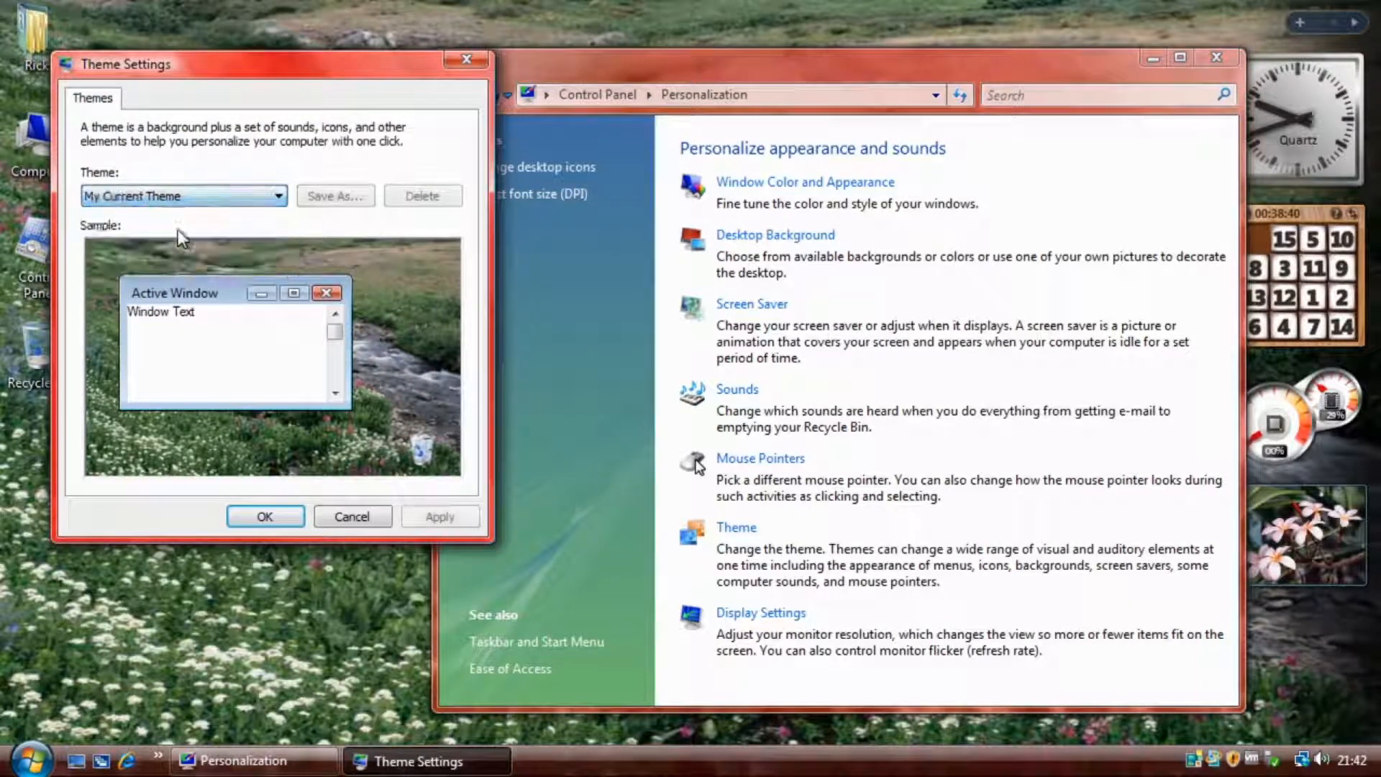
{"action": "left_click", "coordinate": [126, 198]}
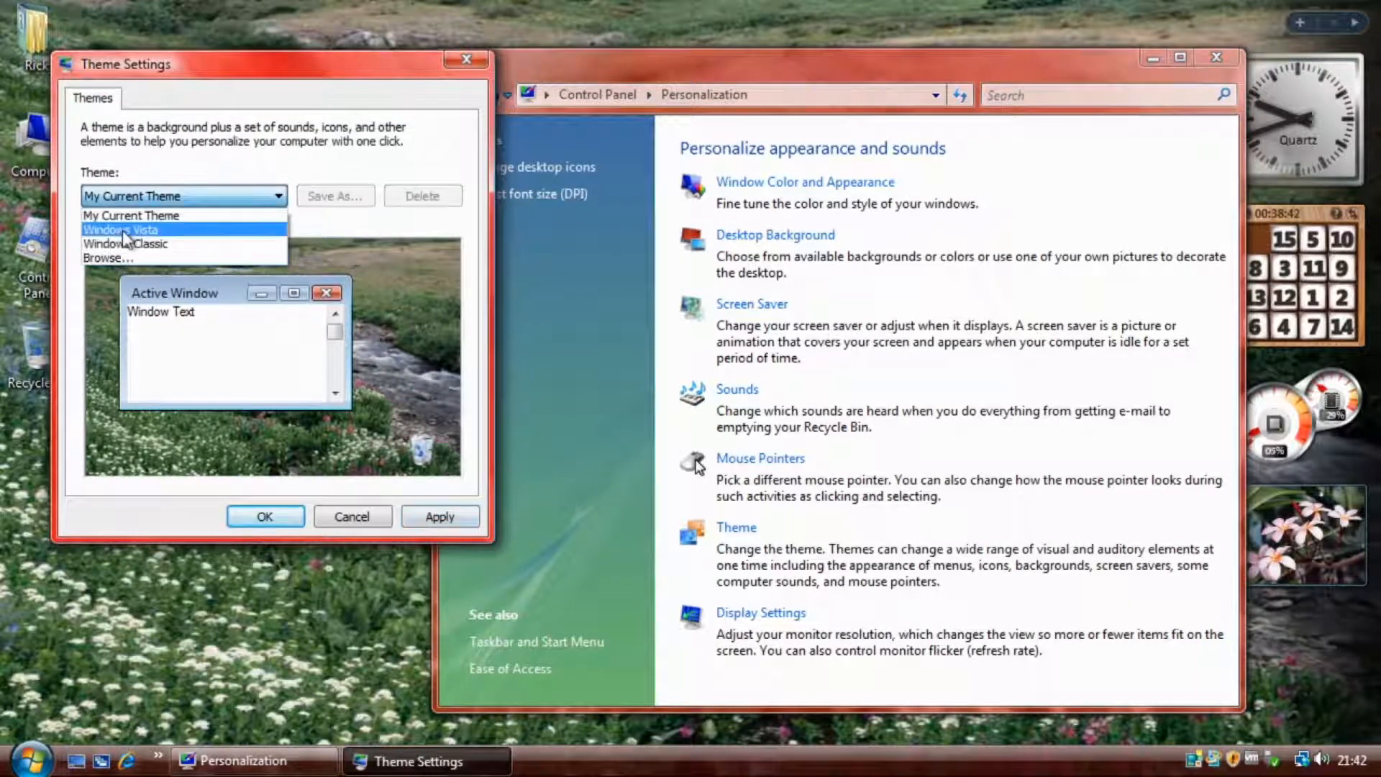
{"action": "left_click", "coordinate": [129, 233]}
{"action": "left_click", "coordinate": [430, 516]}
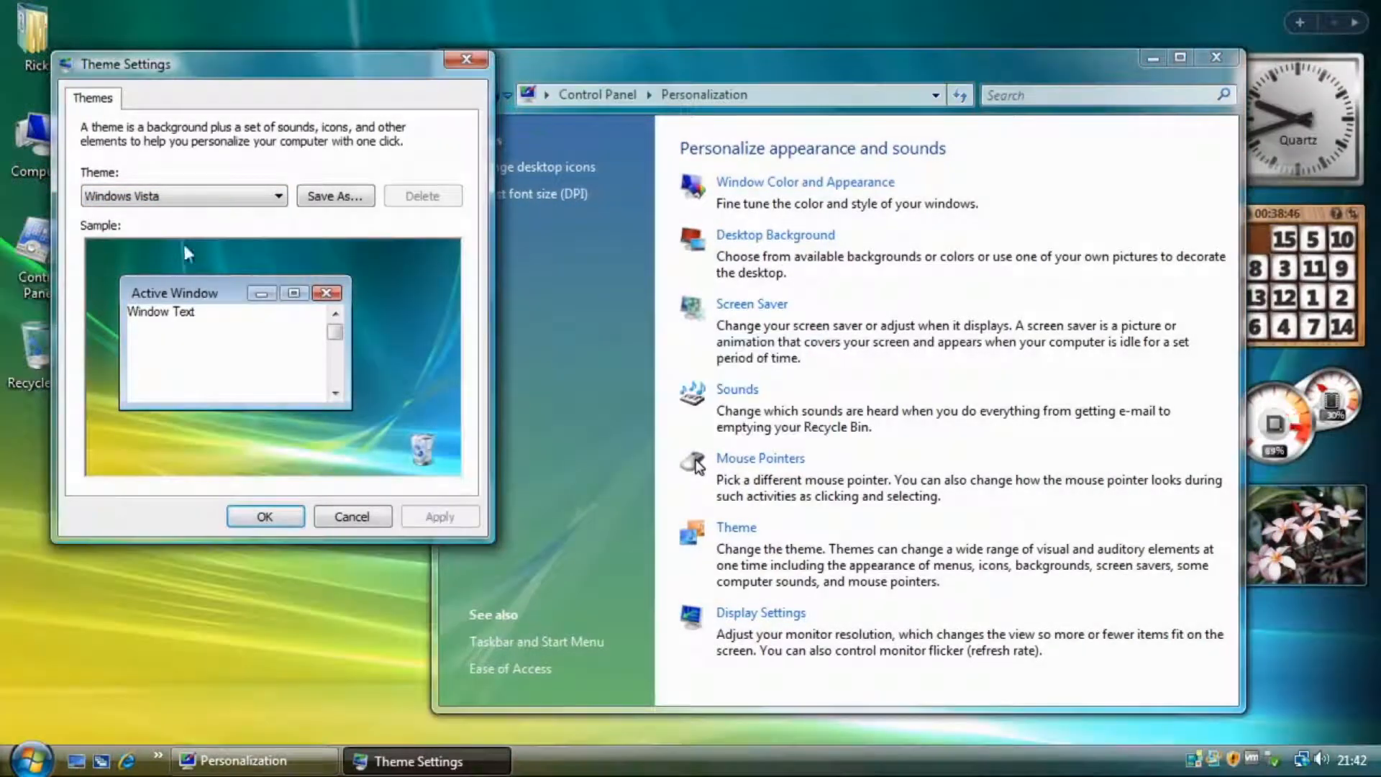
Apply the Windows Classic theme to the desktop
{"action": "left_click", "coordinate": [180, 197]}
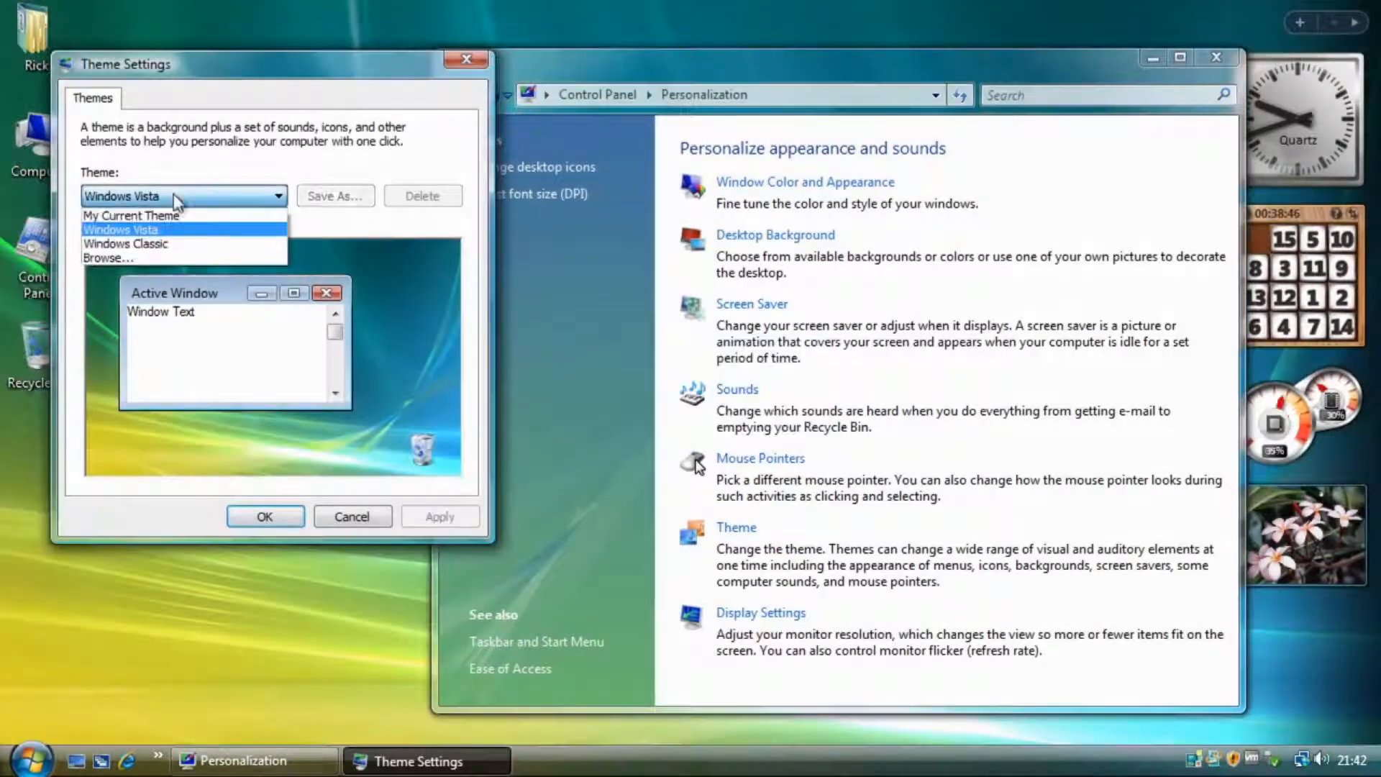
{"action": "left_click", "coordinate": [172, 241]}
{"action": "left_click", "coordinate": [449, 518]}
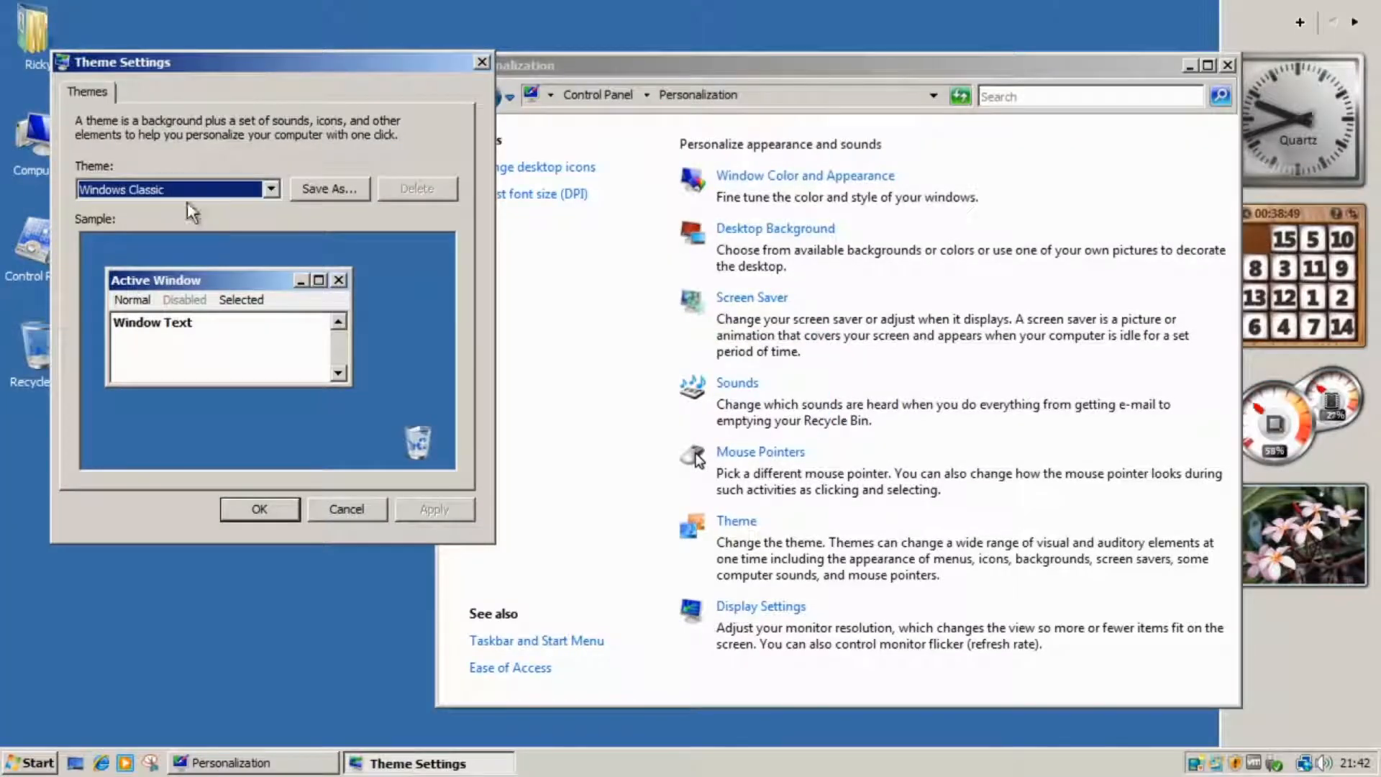
Apply My Current Theme and close the Theme settings
{"action": "left_click", "coordinate": [185, 190]}
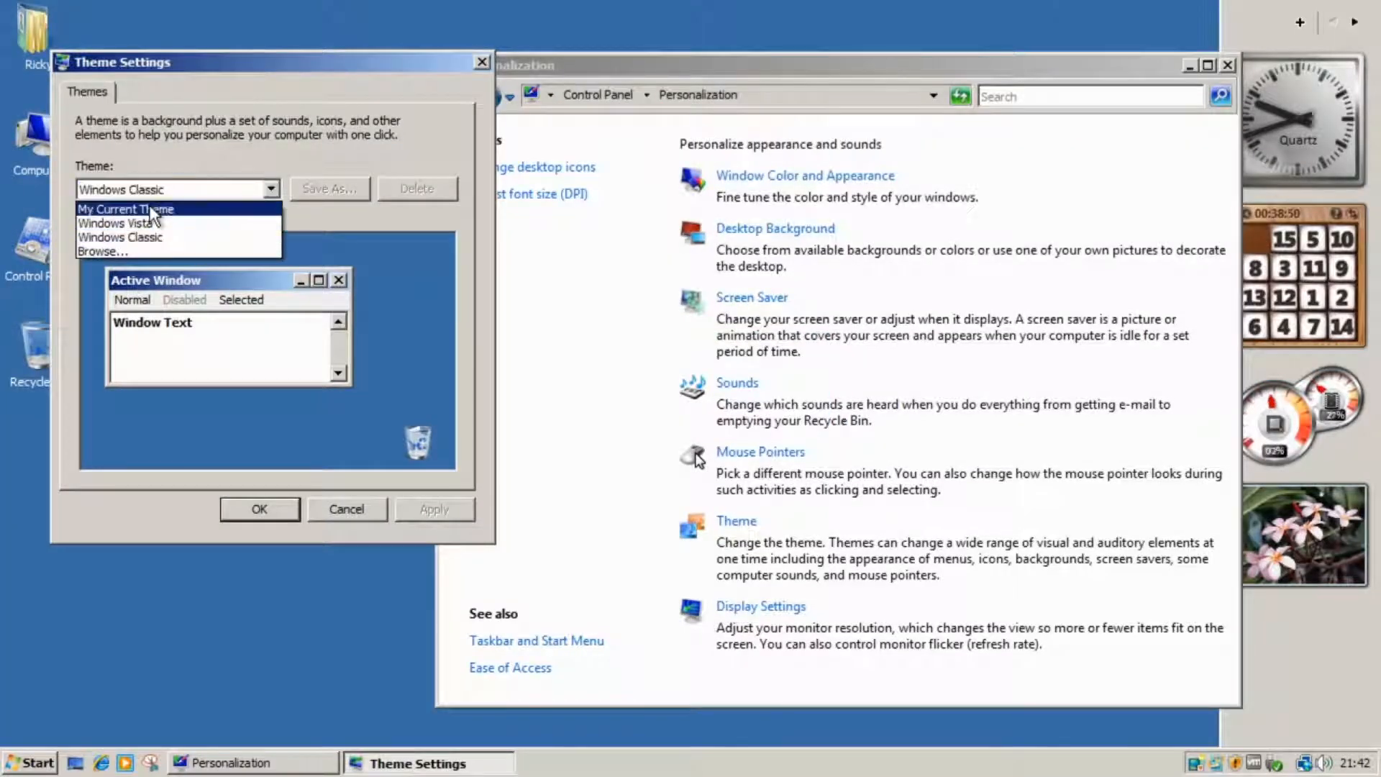
{"action": "left_click", "coordinate": [194, 207]}
{"action": "left_click", "coordinate": [439, 512]}
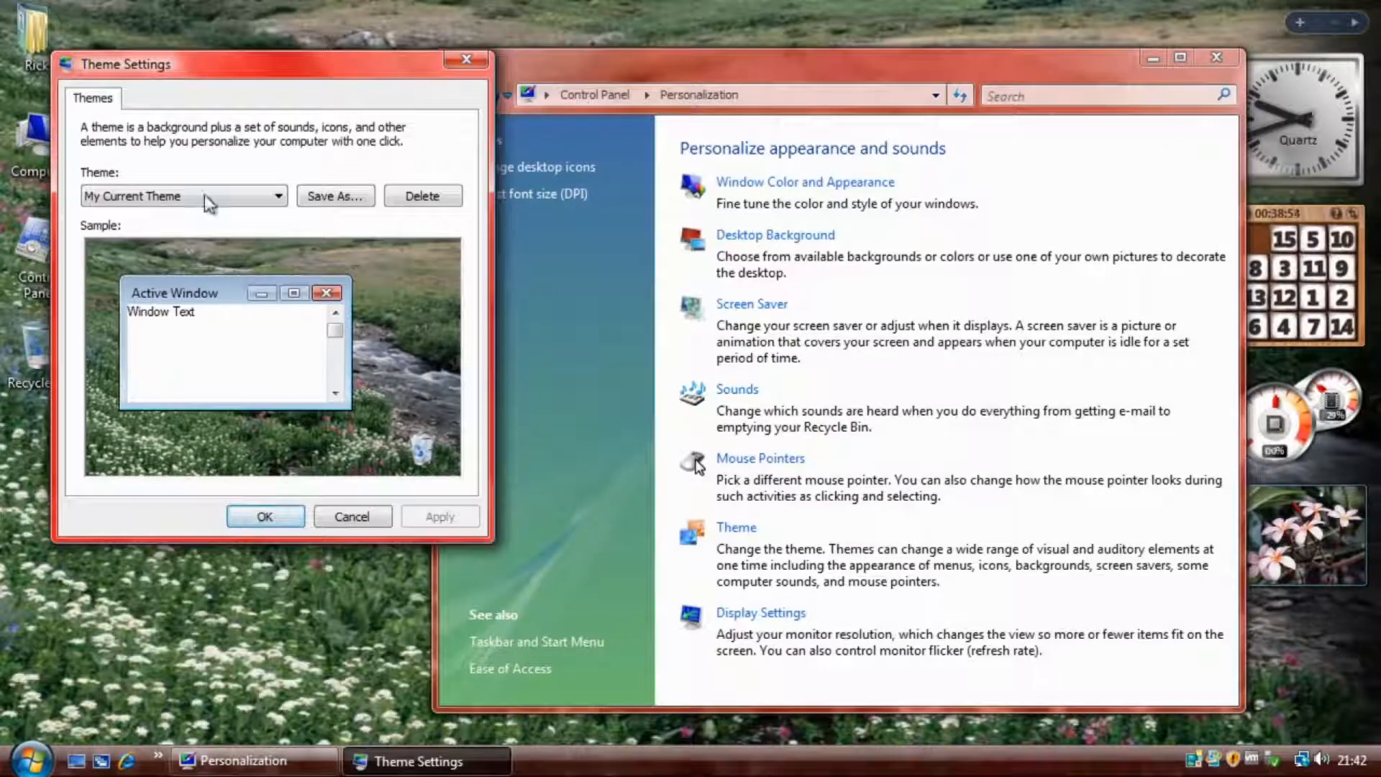
{"action": "left_click", "coordinate": [204, 196]}
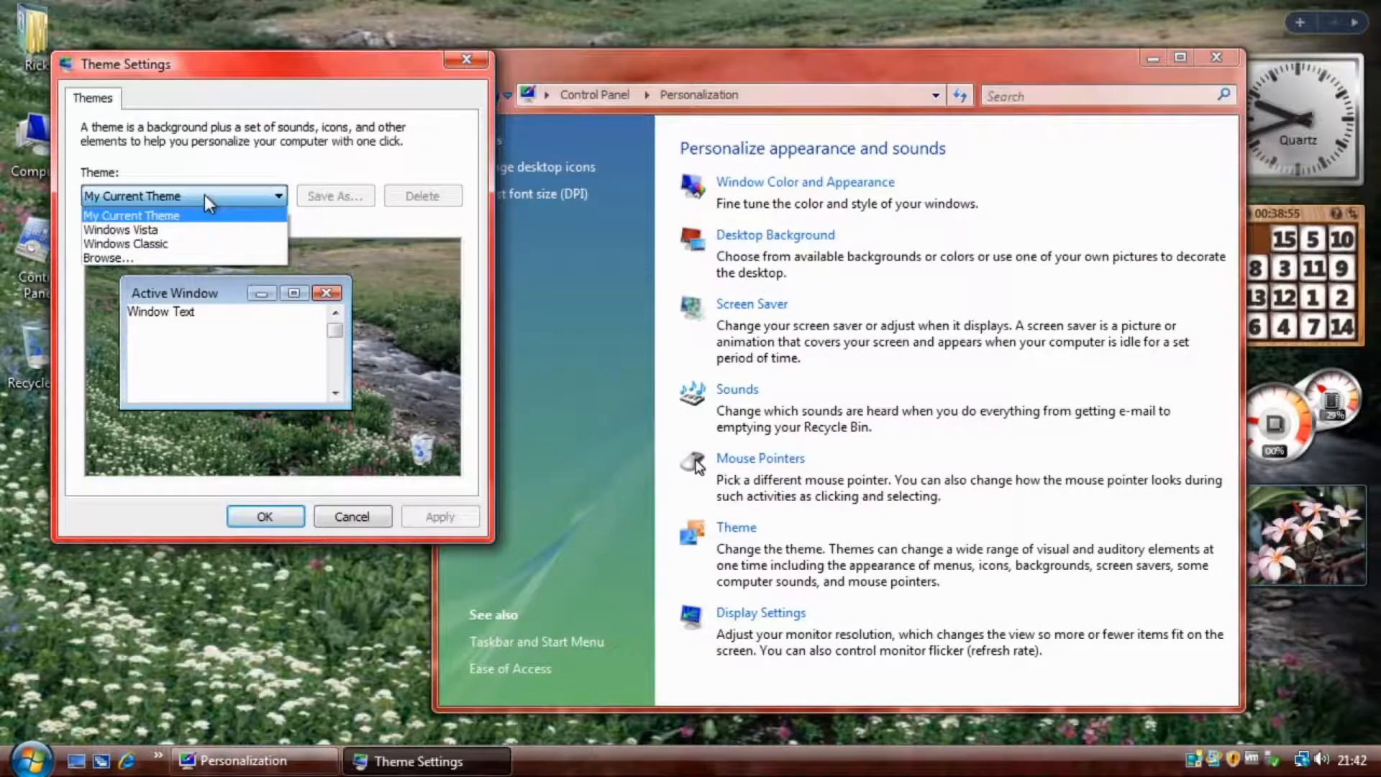
{"action": "left_click", "coordinate": [314, 533]}
{"action": "left_click", "coordinate": [335, 518]}
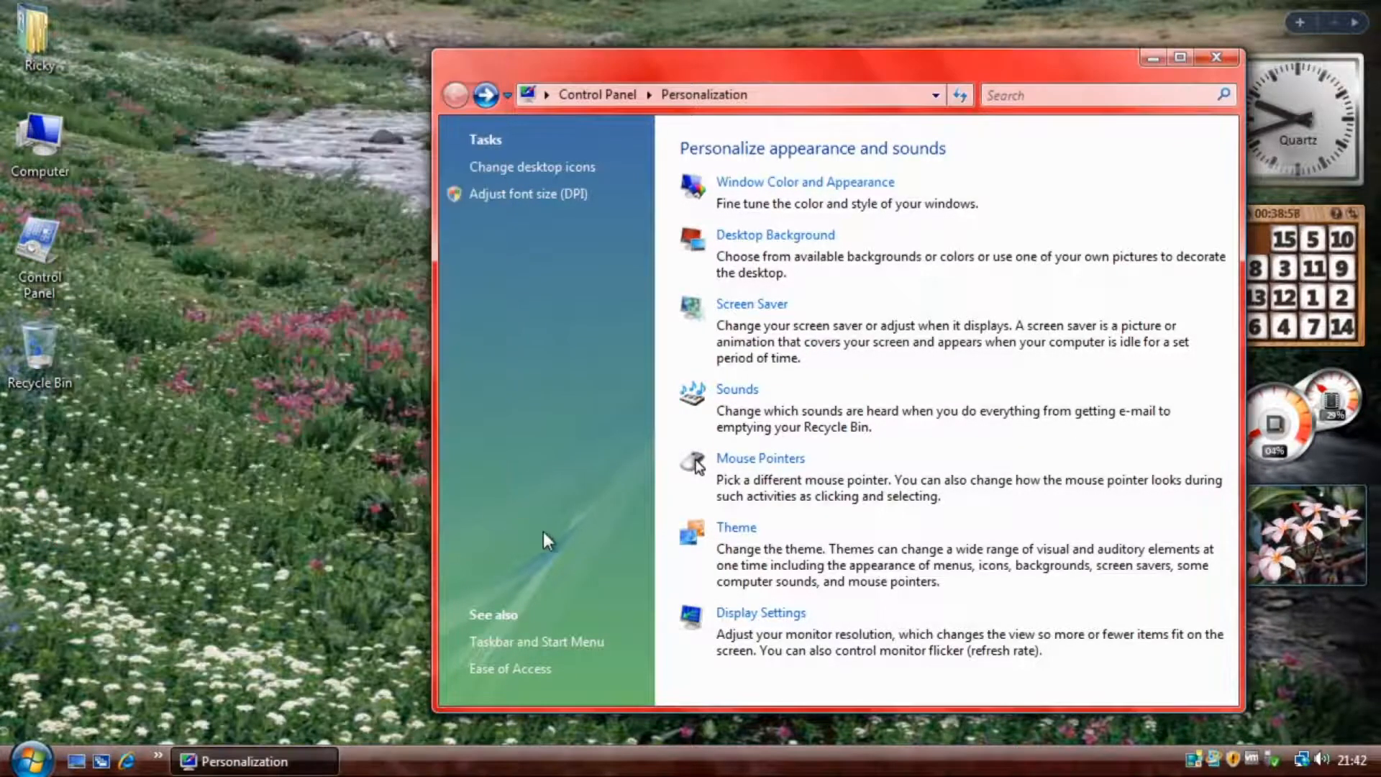
Open the Screen Saver settings, apply the 3D Text screen saver and preview it full screen
{"action": "left_click", "coordinate": [755, 241]}
{"action": "left_click", "coordinate": [455, 95]}
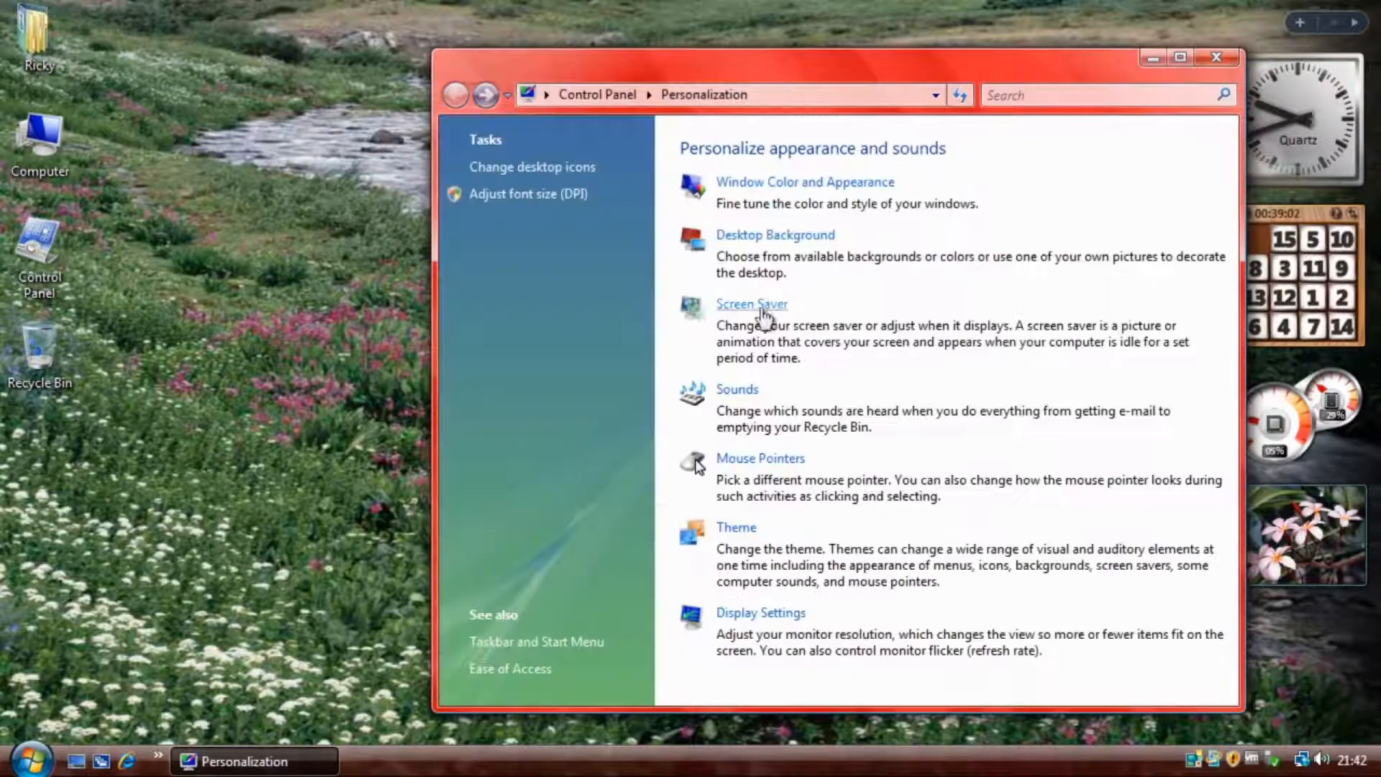
{"action": "left_click", "coordinate": [732, 306]}
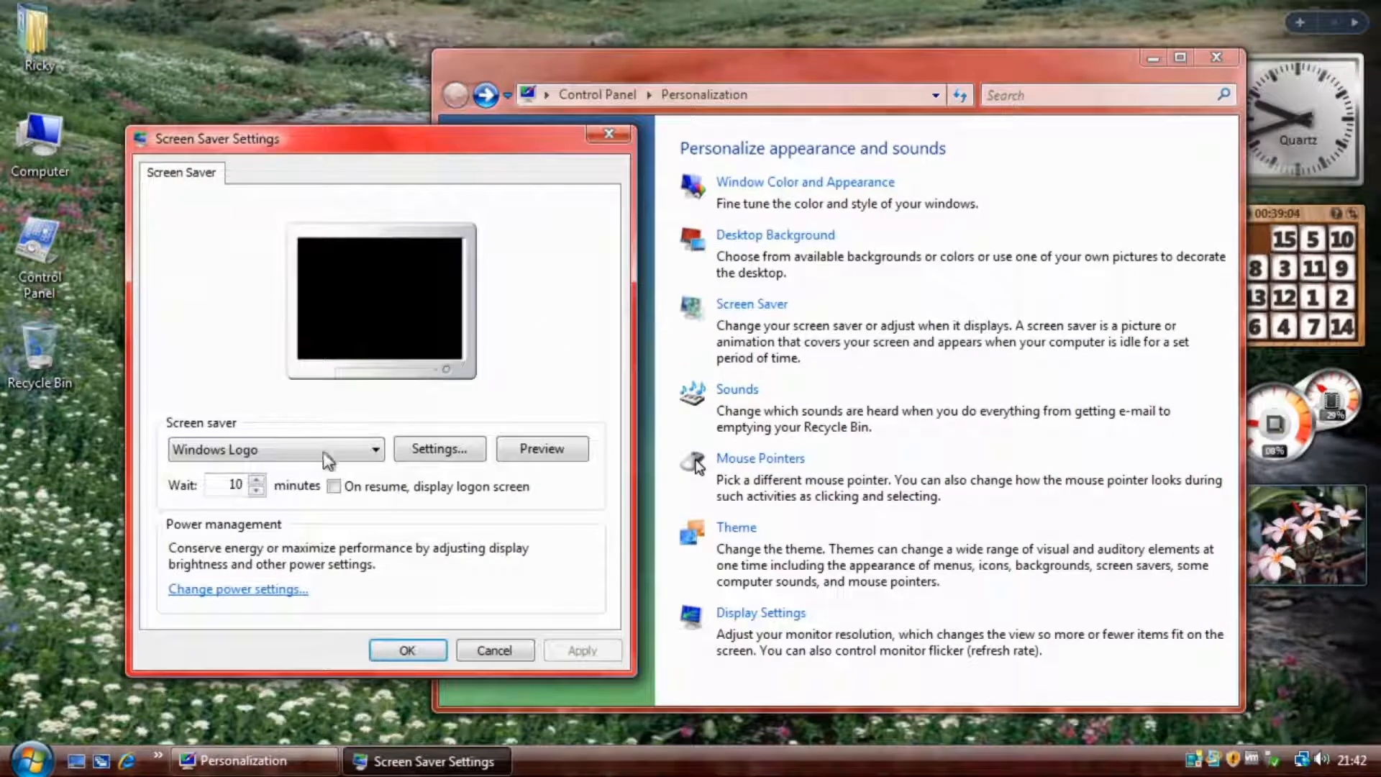
{"action": "left_click", "coordinate": [327, 461]}
{"action": "left_click", "coordinate": [257, 484]}
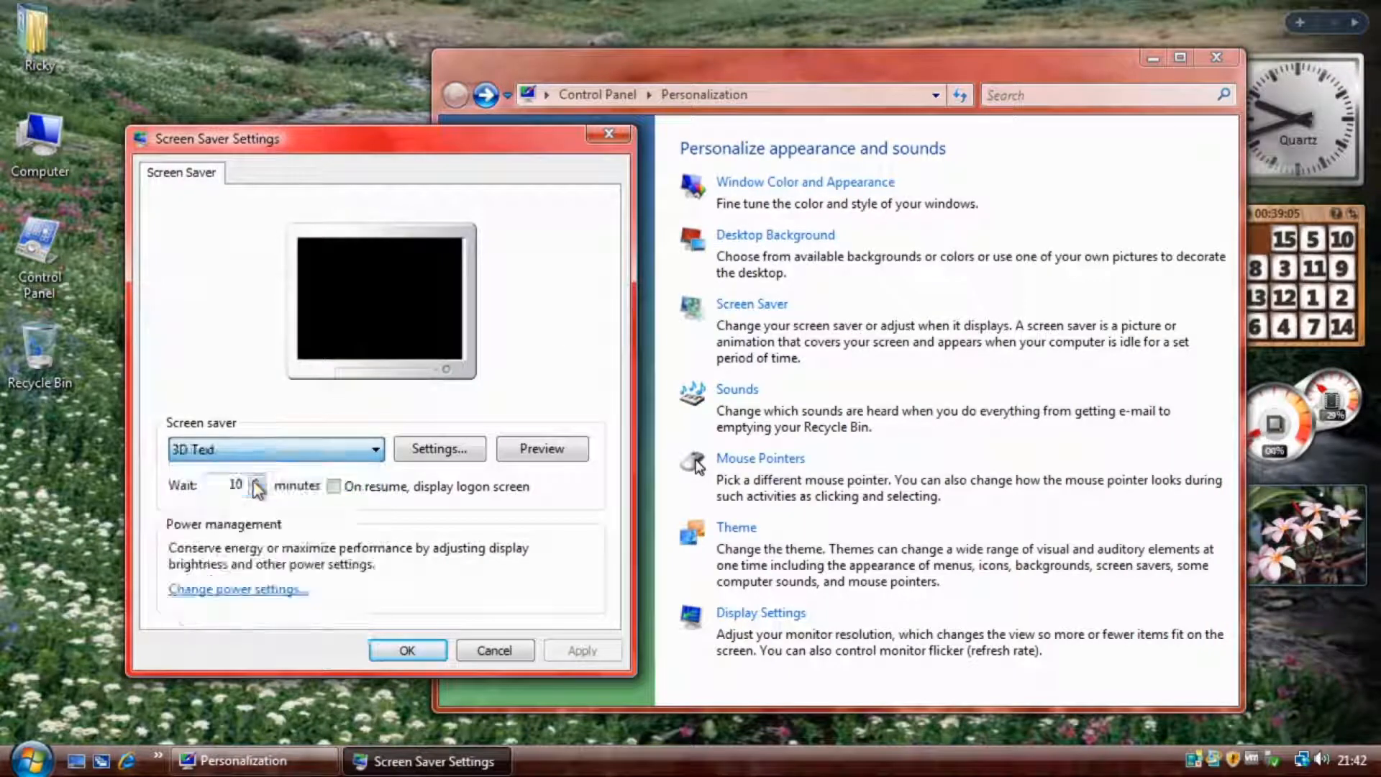
{"action": "left_click", "coordinate": [592, 653]}
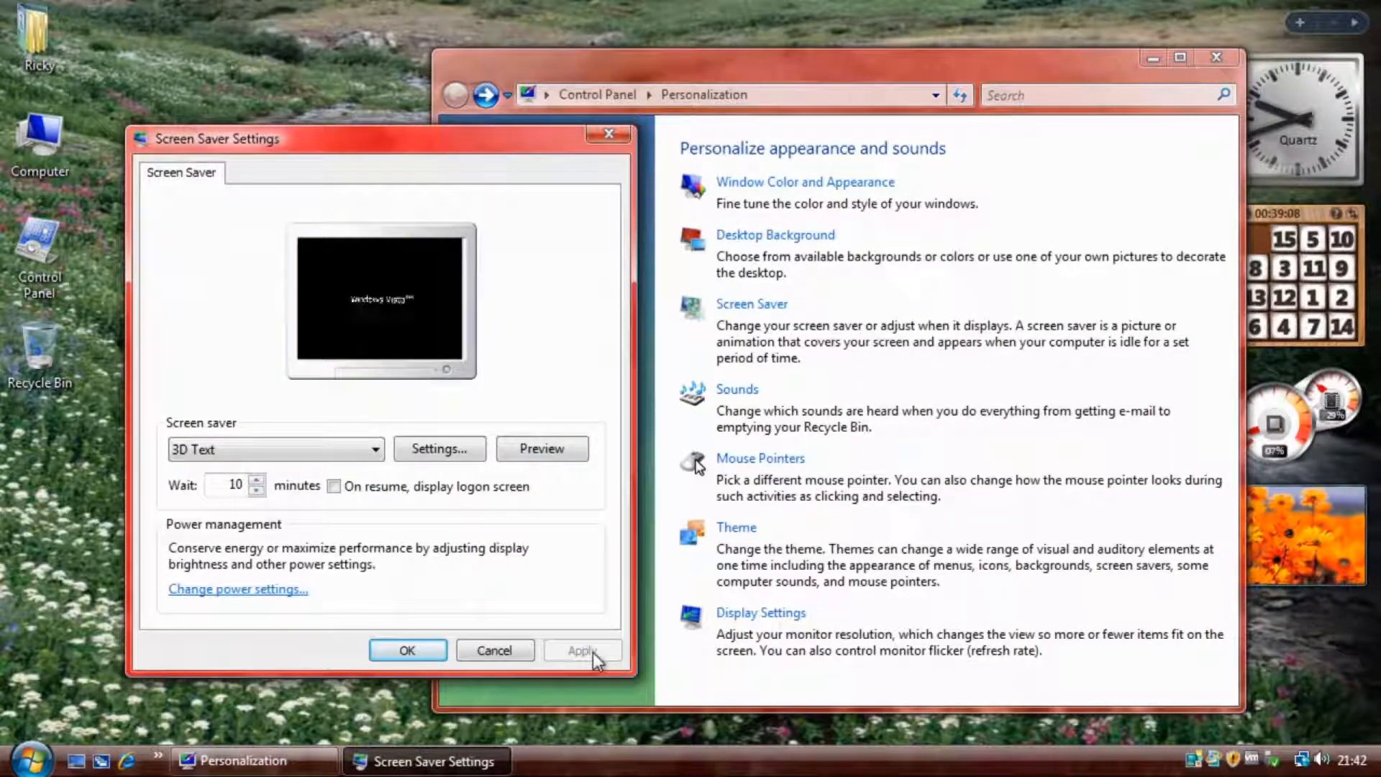
{"action": "left_click", "coordinate": [550, 451]}
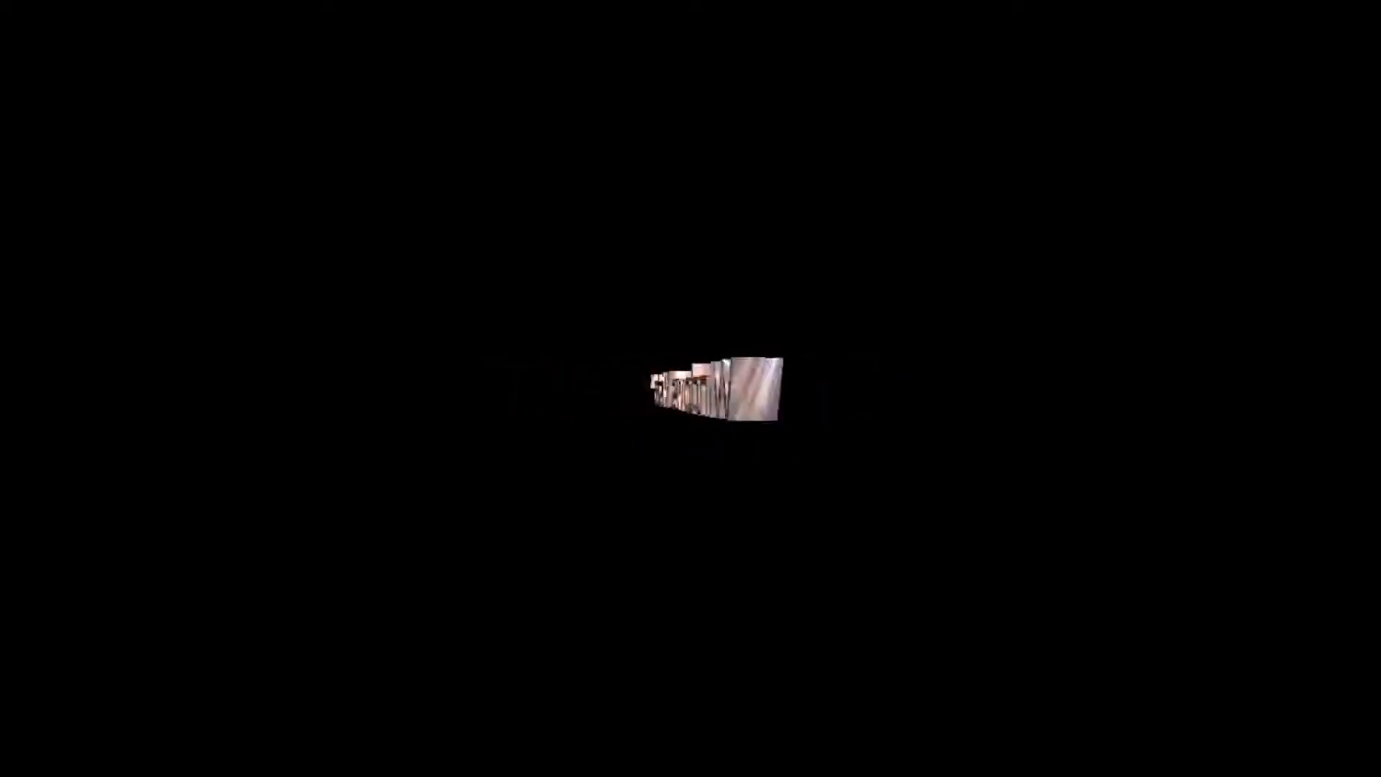
{"action": "mouse_move", "coordinate": [387, 331]}
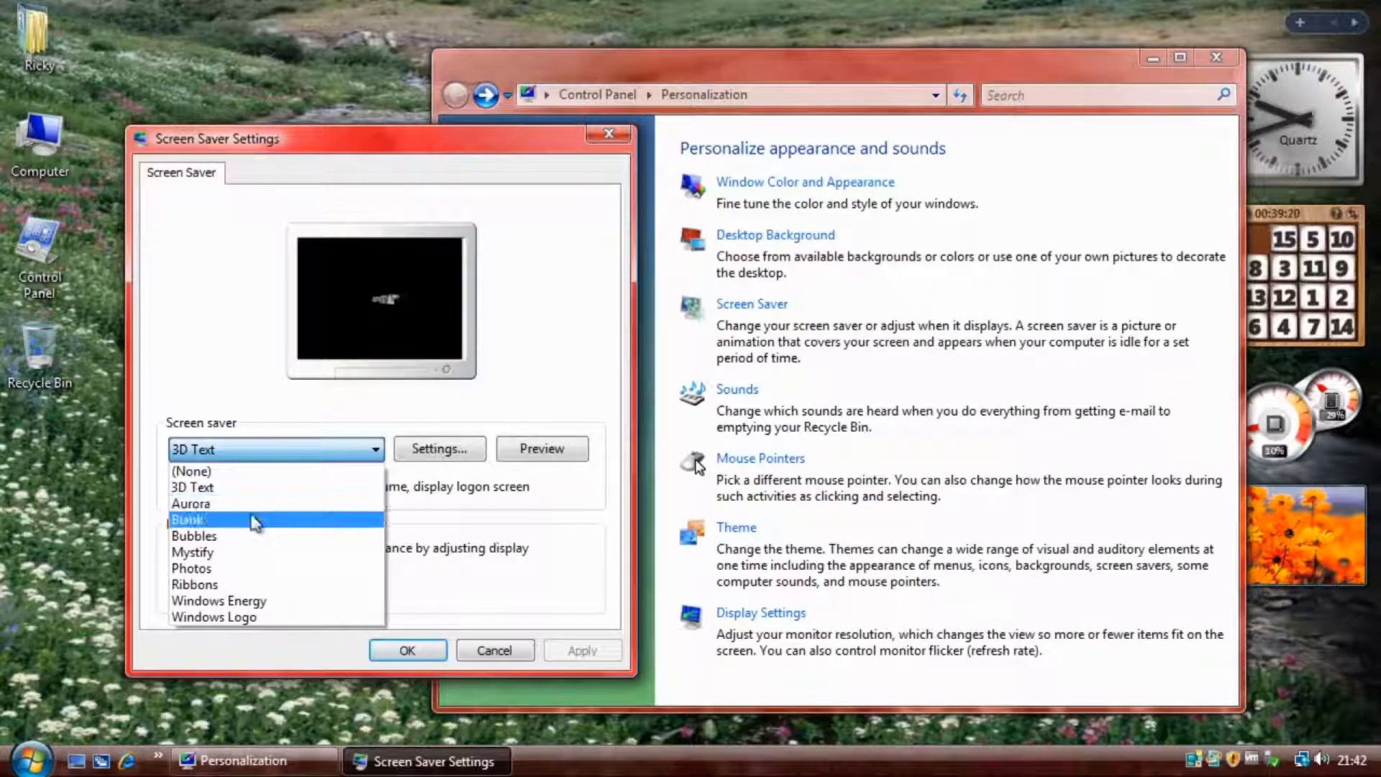
Preview the Aurora screen saver and check its settings
{"action": "left_click", "coordinate": [252, 503]}
{"action": "left_click", "coordinate": [555, 453]}
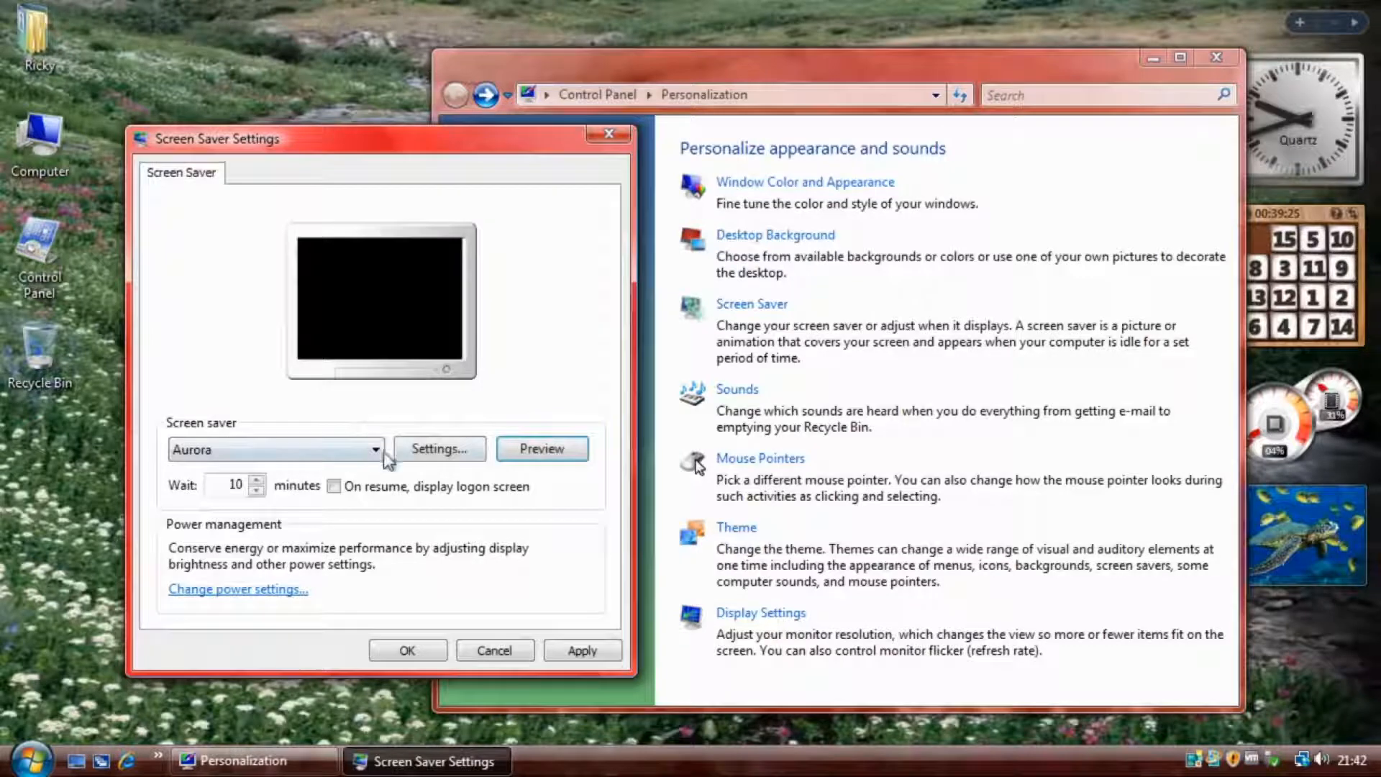
{"action": "left_click", "coordinate": [428, 458]}
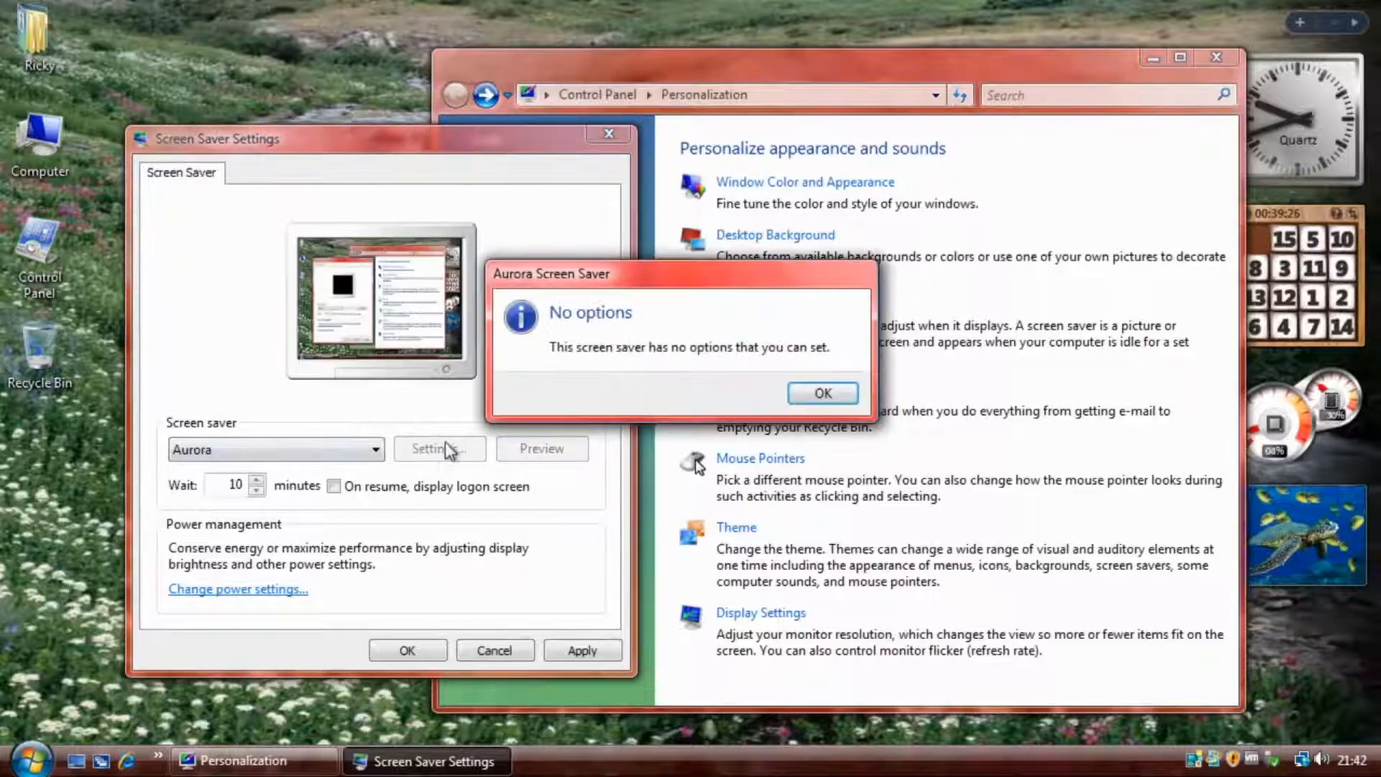
{"action": "left_click", "coordinate": [822, 393]}
Preview the Blank screen saver, and close the Screen Saver settings without applying another one
{"action": "left_click", "coordinate": [318, 452]}
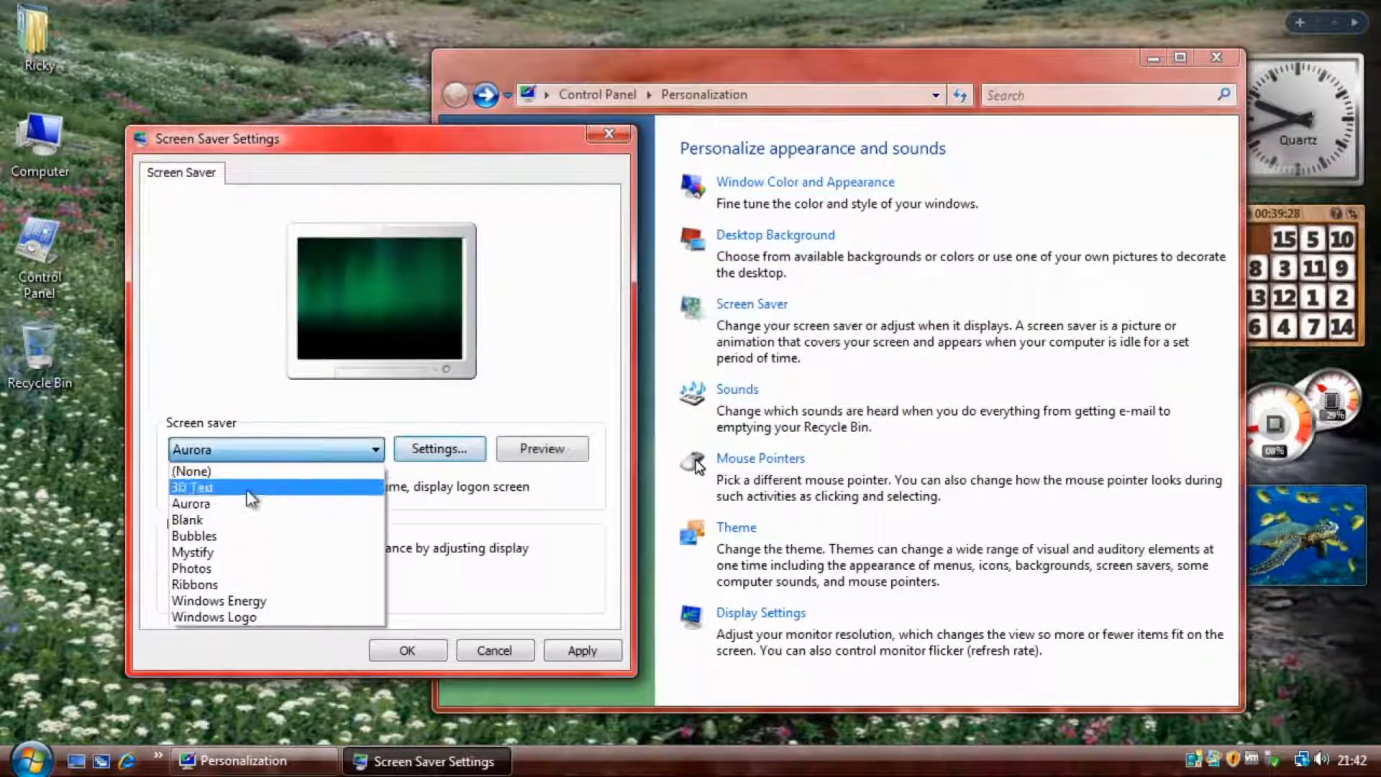
{"action": "left_click", "coordinate": [195, 516]}
{"action": "left_click", "coordinate": [558, 454]}
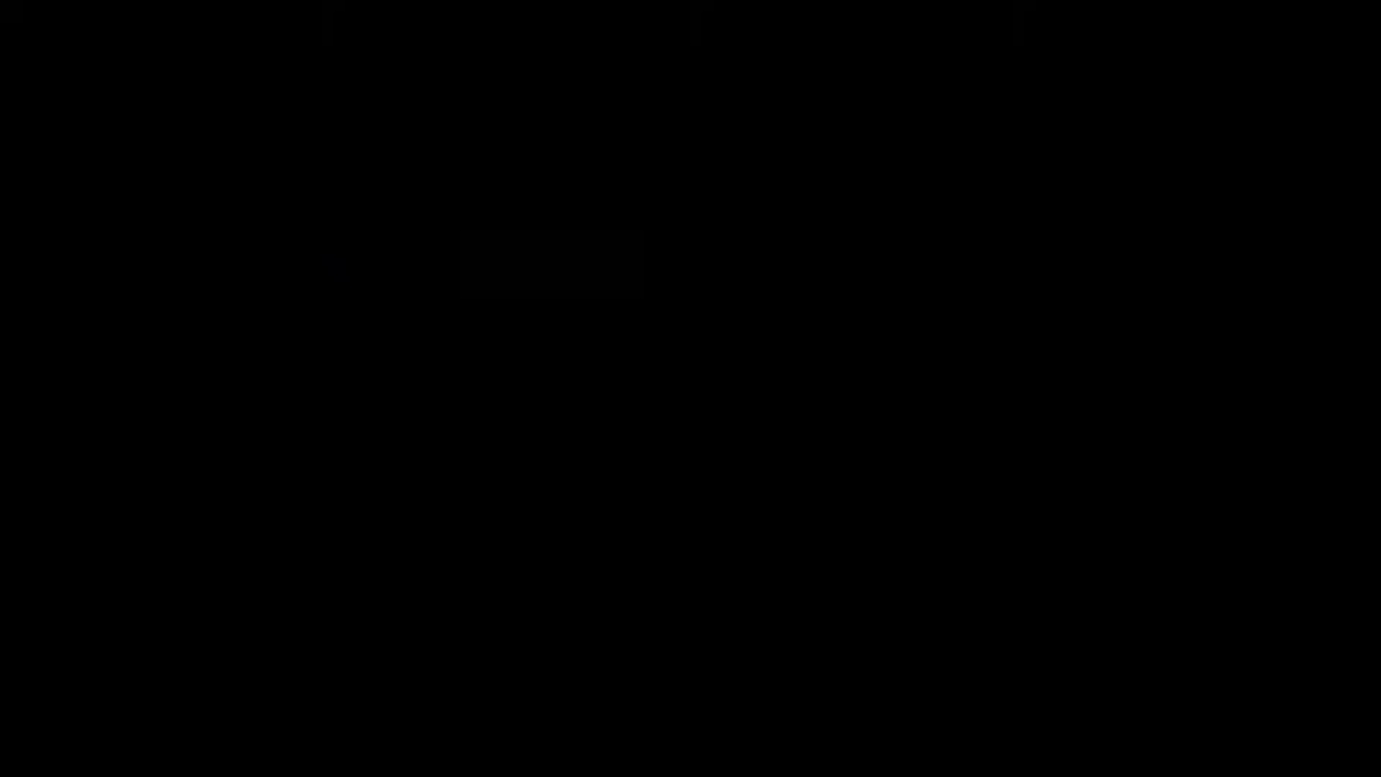
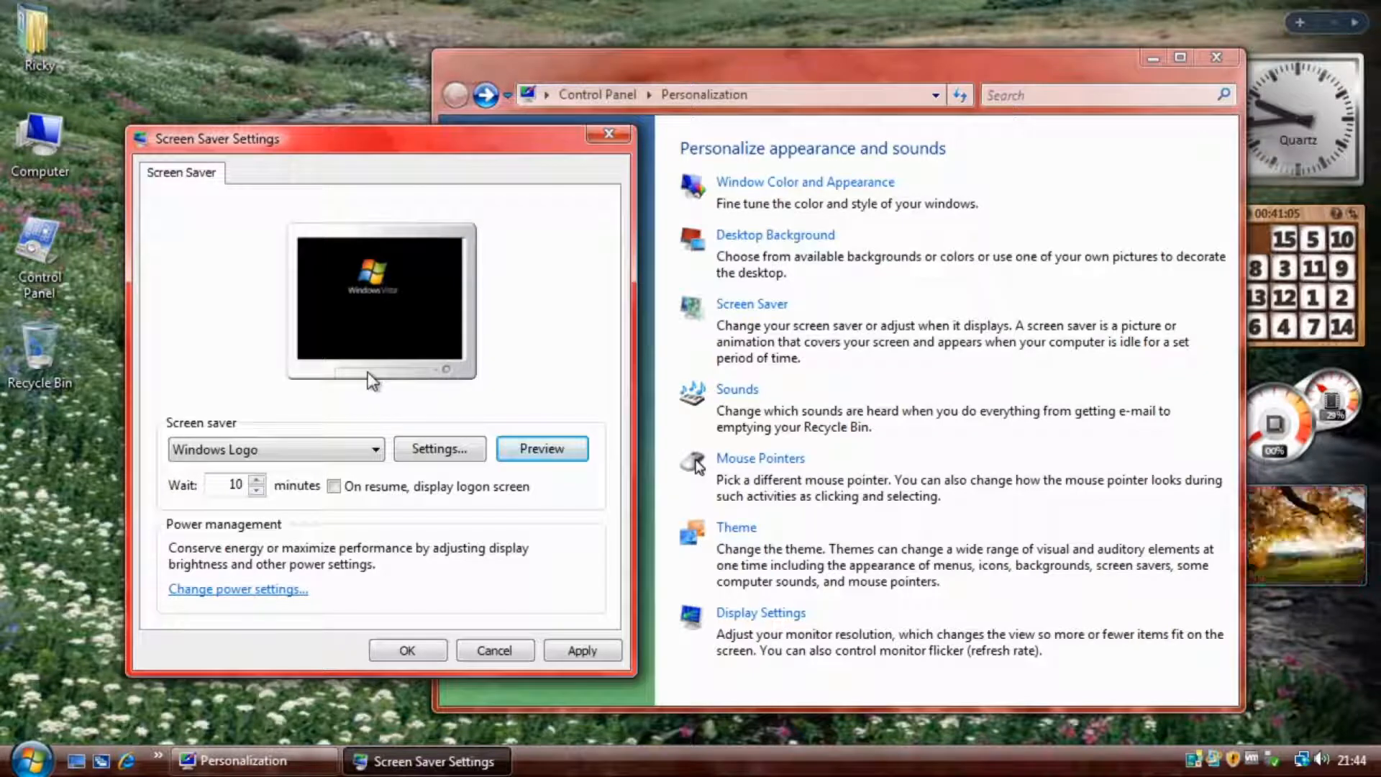
{"action": "left_click", "coordinate": [627, 138]}
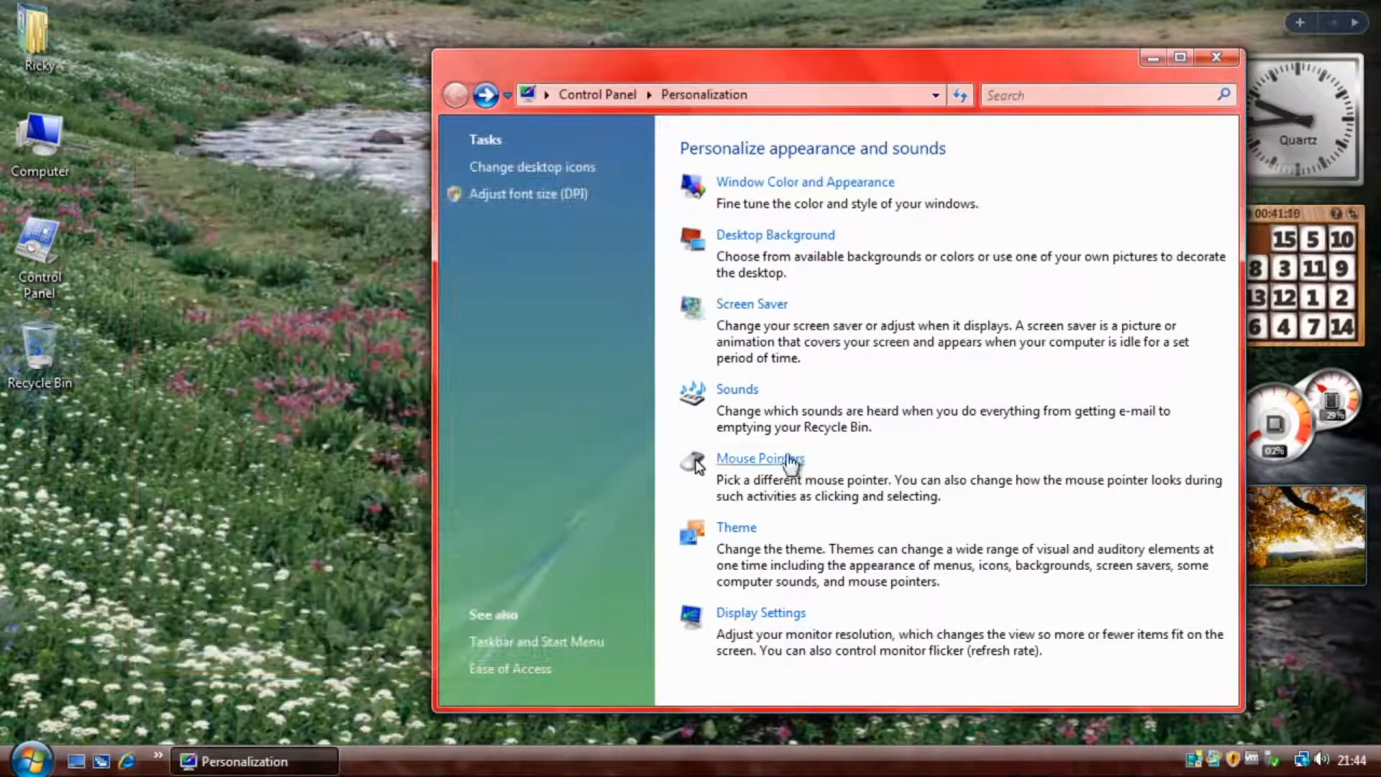
Open the Mouse Pointers settings and look through the pointer schemes from 3D-Bronze to Windows Standard (large)
{"action": "left_click", "coordinate": [790, 461]}
{"action": "left_click", "coordinate": [270, 259]}
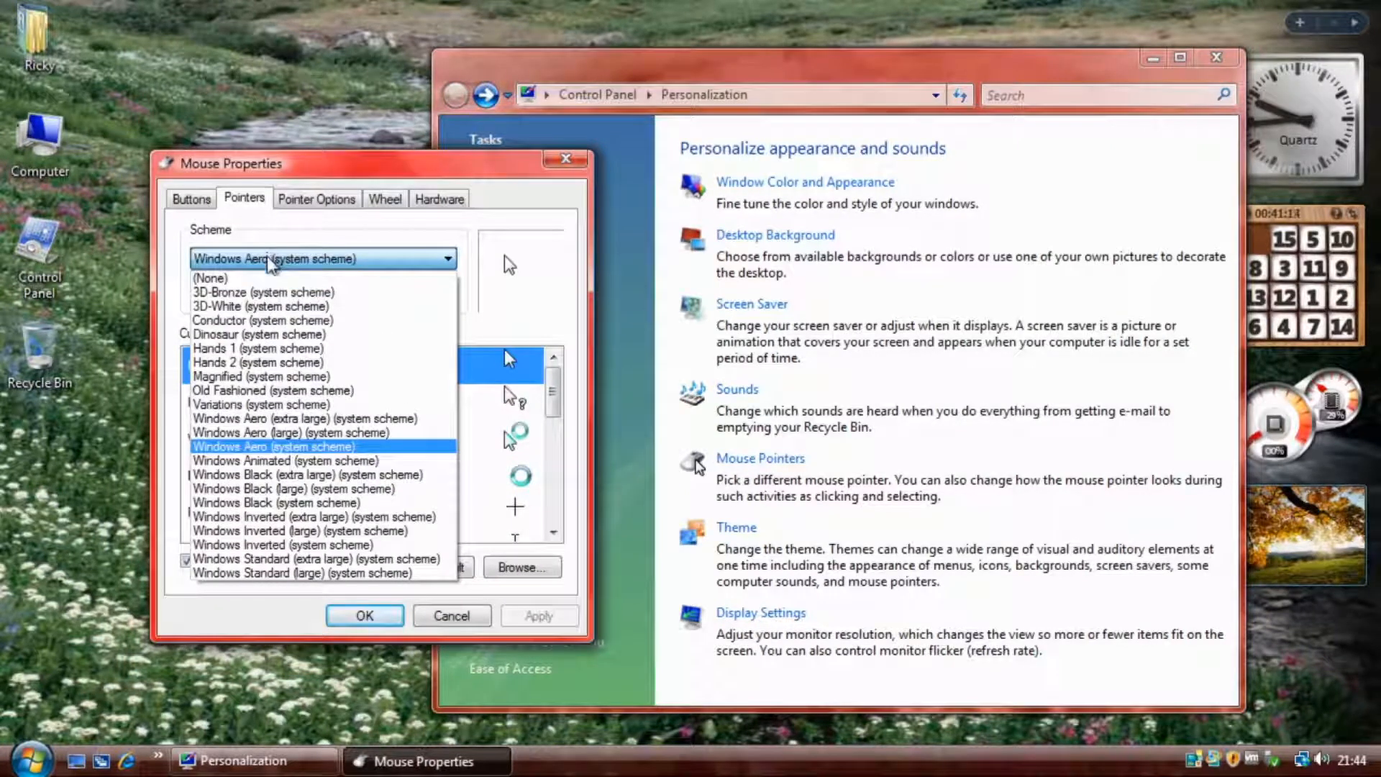
{"action": "left_click", "coordinate": [276, 292]}
{"action": "key", "text": "Down"}
{"action": "key", "text": "Down"}
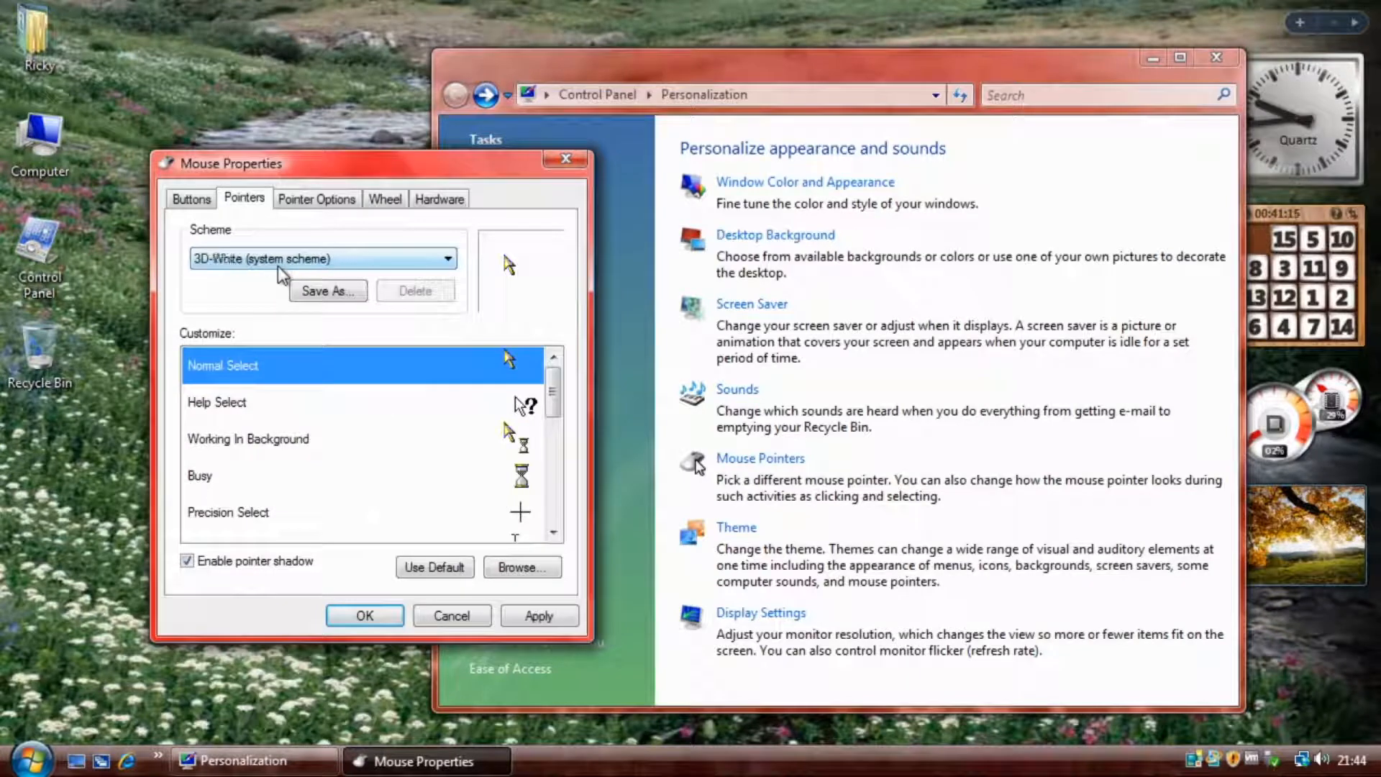
{"action": "key", "text": "Up"}
{"action": "scroll", "coordinate": [278, 267], "scroll_direction": "down", "scroll_amount": 8}
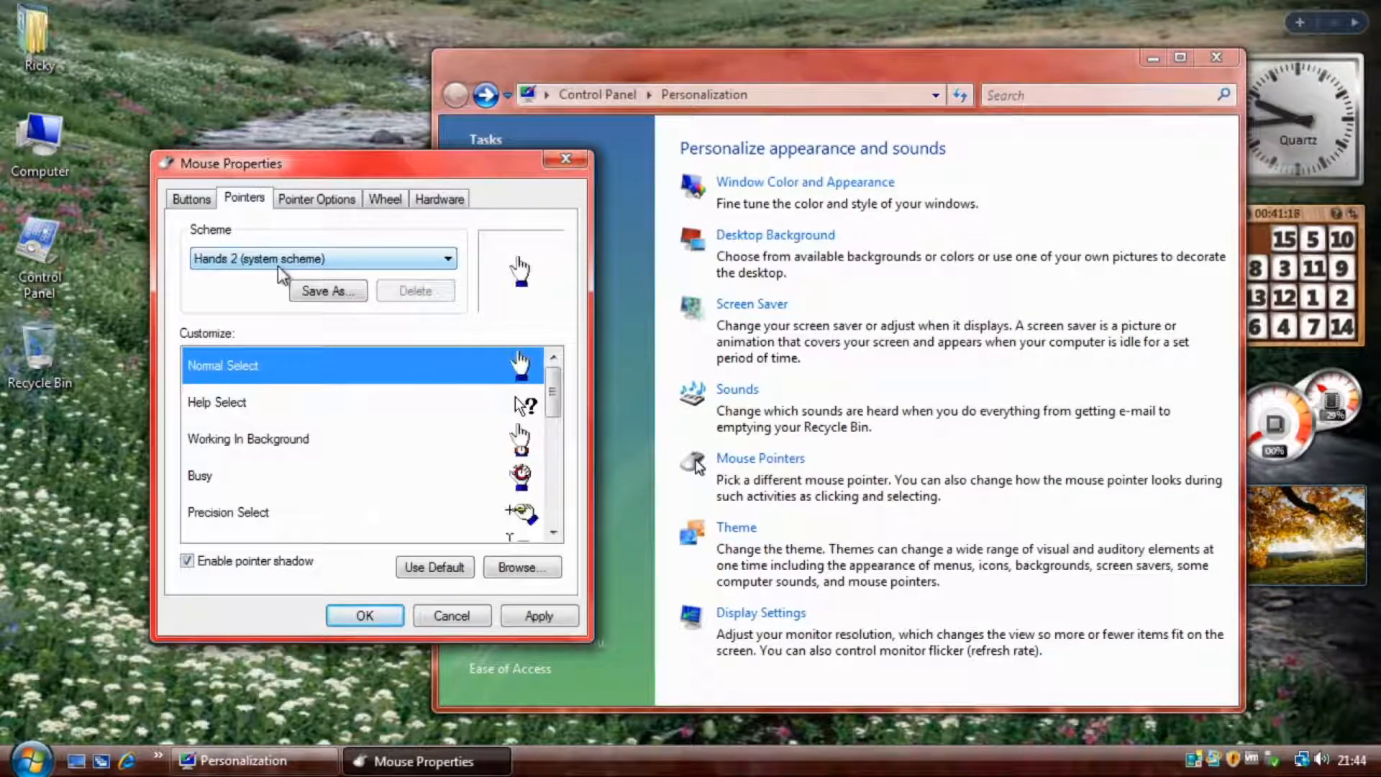
{"action": "scroll", "coordinate": [282, 274], "scroll_direction": "down", "scroll_amount": 6}
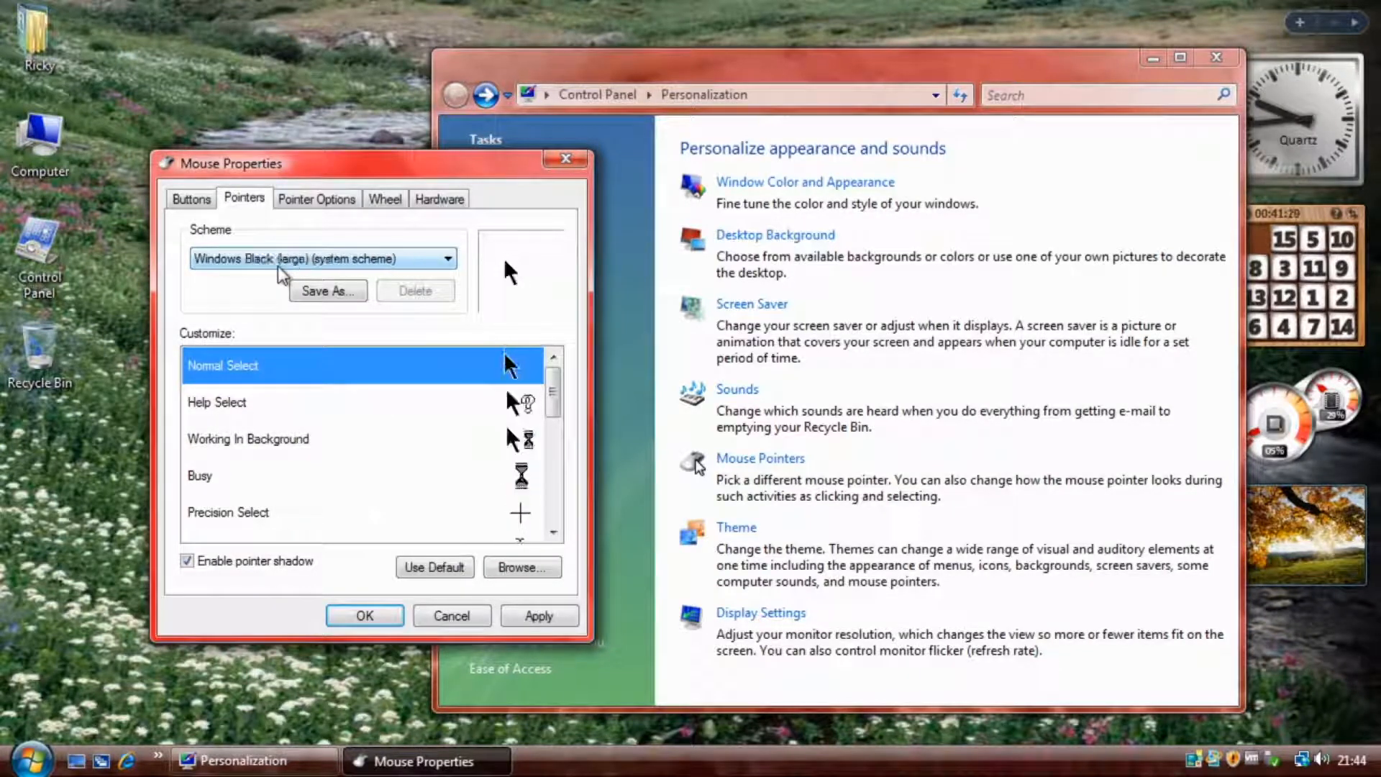
{"action": "scroll", "coordinate": [282, 274], "scroll_direction": "down", "scroll_amount": 5}
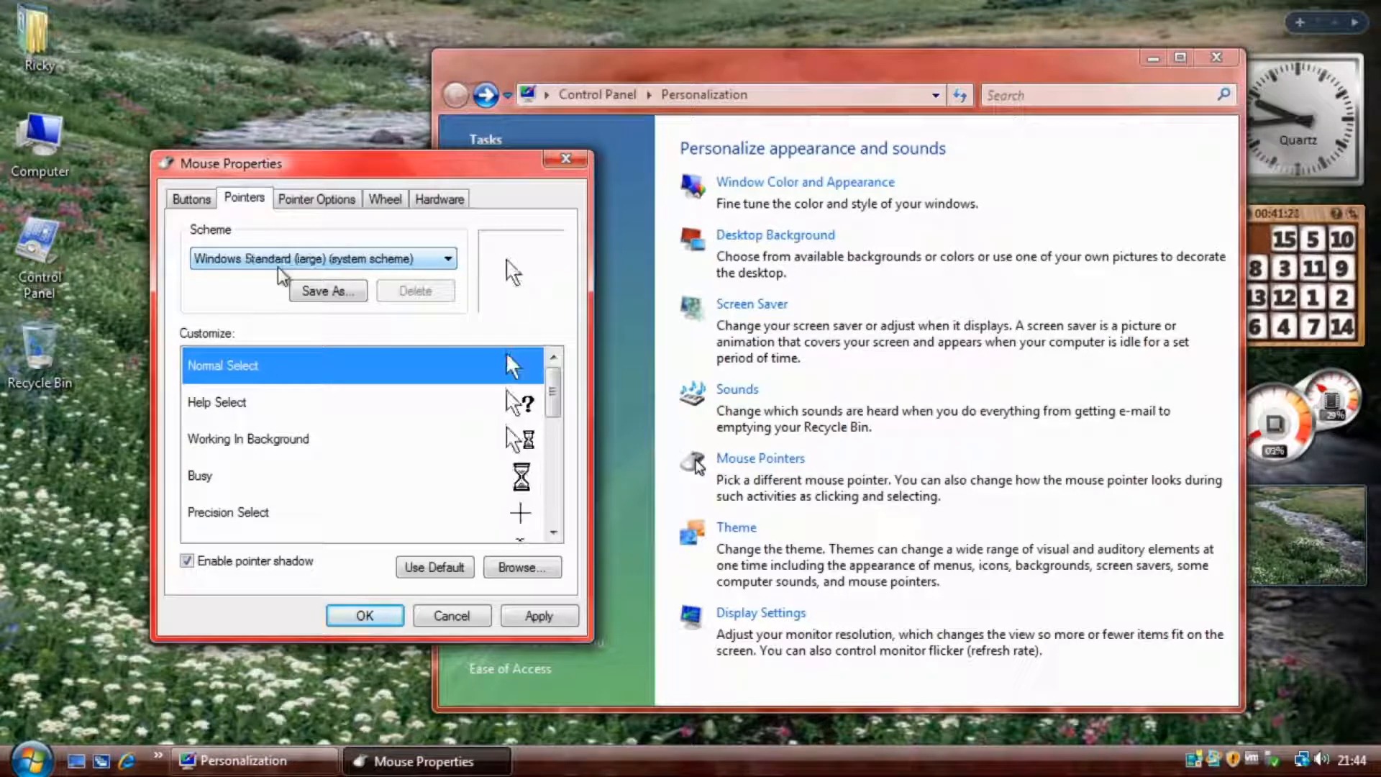
{"action": "scroll", "coordinate": [282, 274], "scroll_direction": "up", "scroll_amount": 5}
{"action": "scroll", "coordinate": [281, 274], "scroll_direction": "down", "scroll_amount": 4}
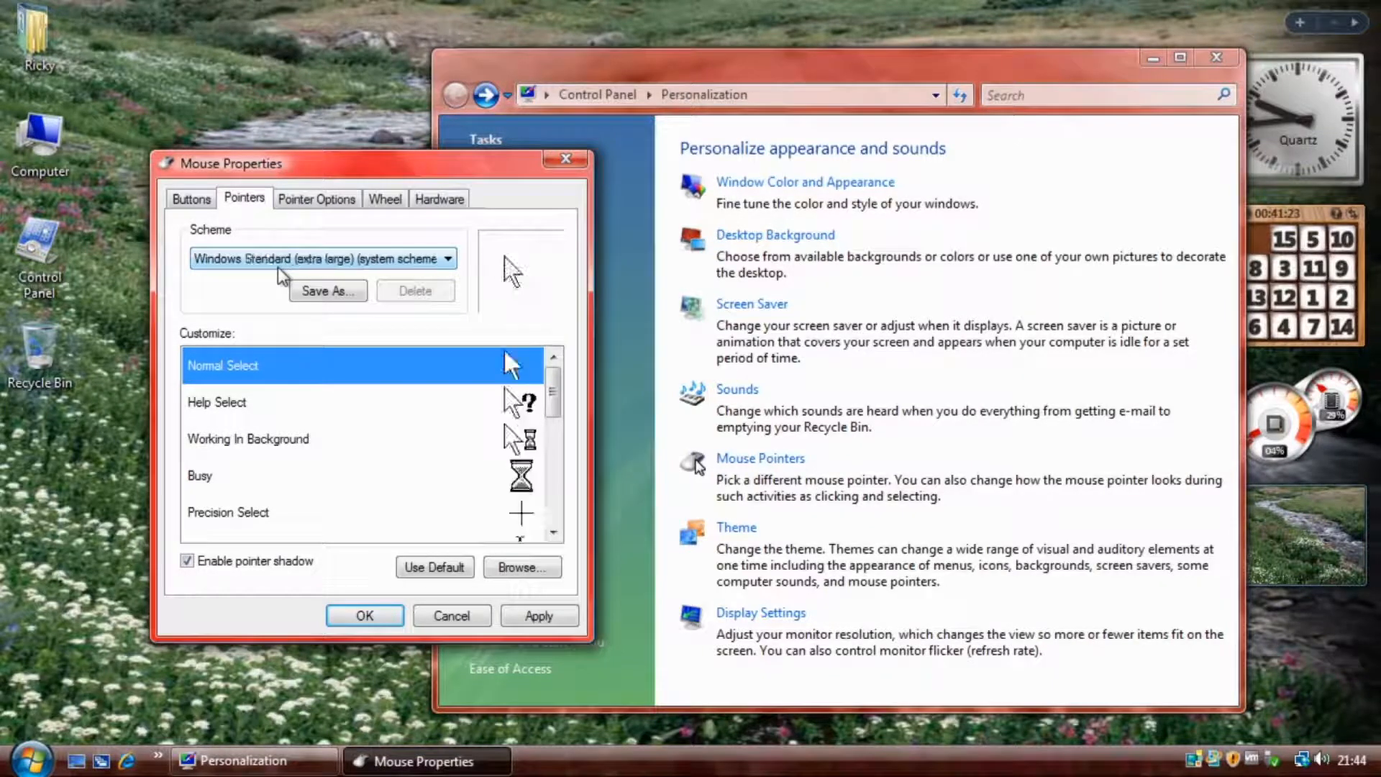
Set the mouse pointer scheme to Old Fashioned, apply it and close the mouse properties
{"action": "scroll", "coordinate": [282, 274], "scroll_direction": "up", "scroll_amount": 8}
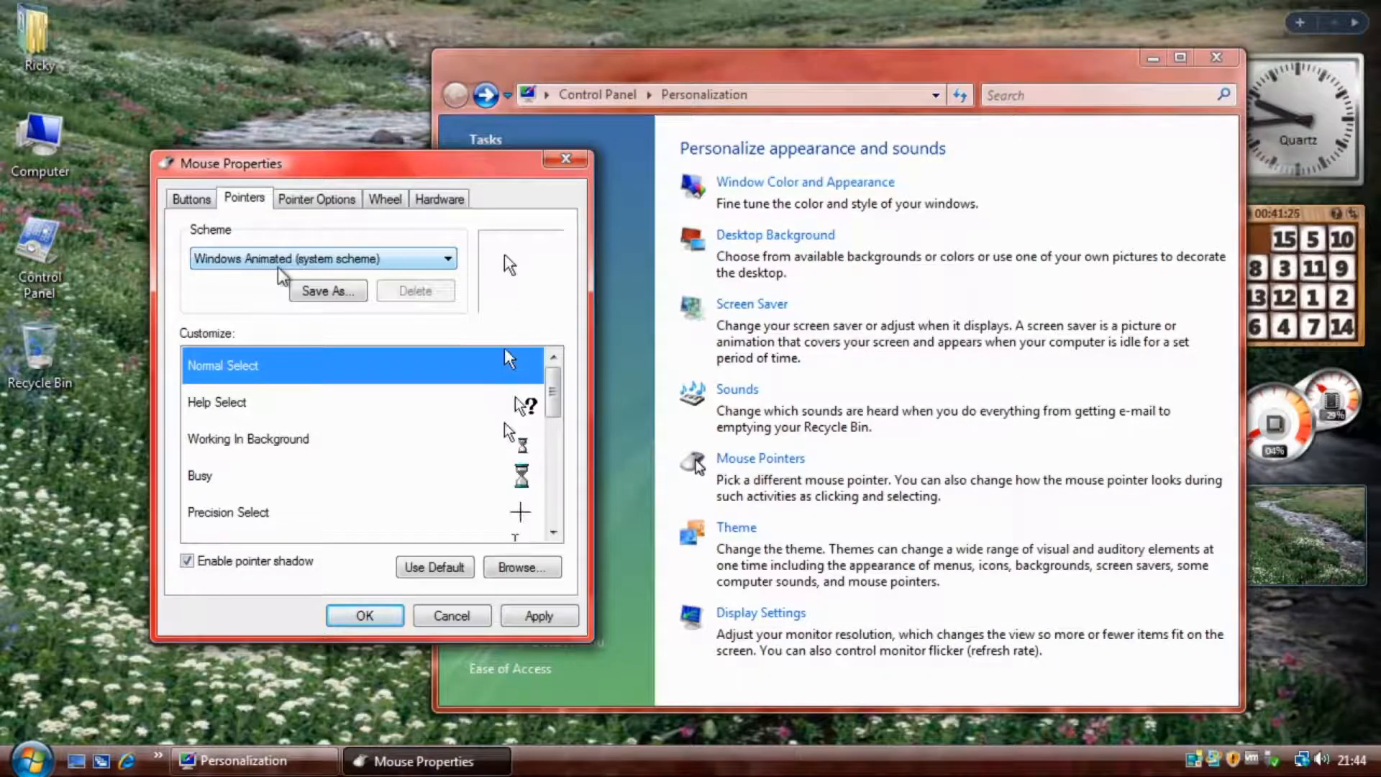
{"action": "scroll", "coordinate": [280, 271], "scroll_direction": "up", "scroll_amount": 1}
{"action": "scroll", "coordinate": [281, 271], "scroll_direction": "down", "scroll_amount": 1}
{"action": "scroll", "coordinate": [282, 274], "scroll_direction": "up", "scroll_amount": 4}
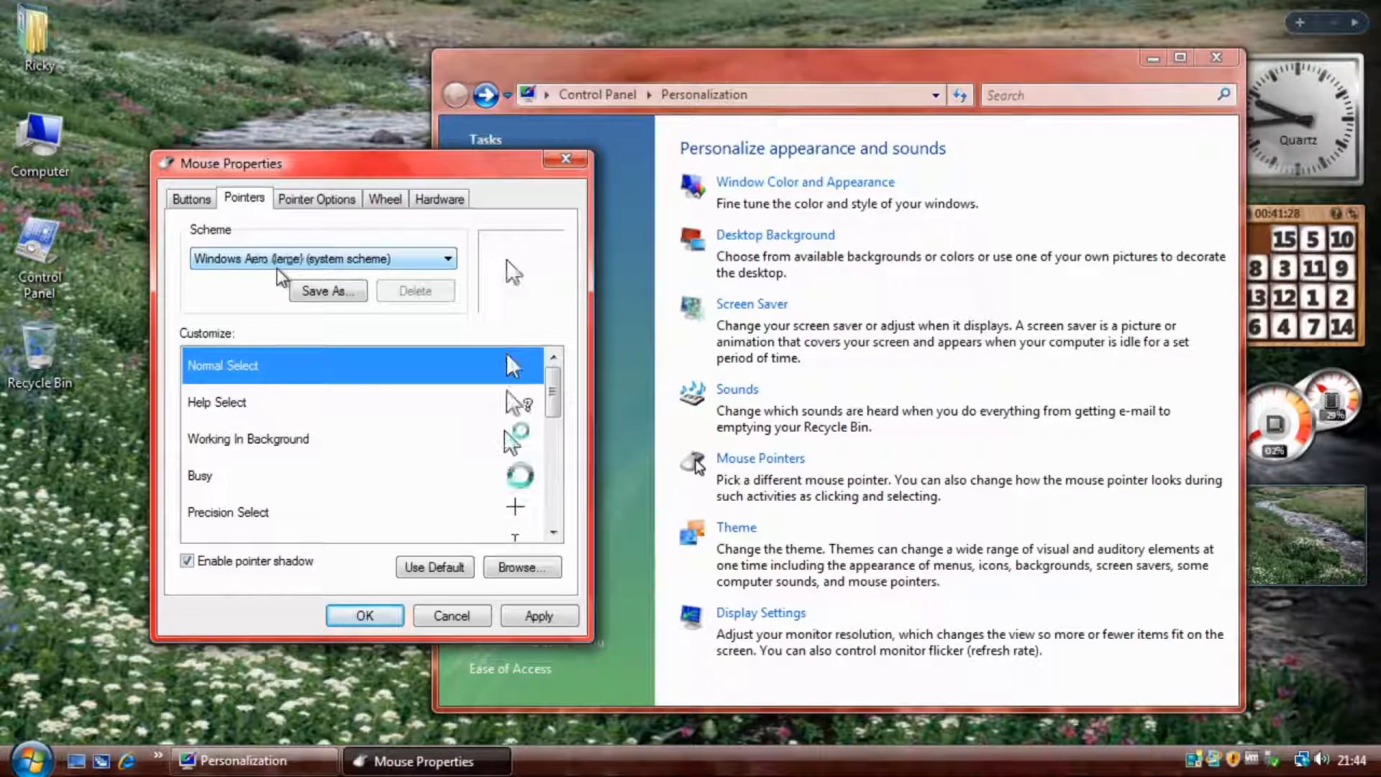
{"action": "scroll", "coordinate": [280, 276], "scroll_direction": "up", "scroll_amount": 2}
{"action": "scroll", "coordinate": [281, 276], "scroll_direction": "down", "scroll_amount": 1}
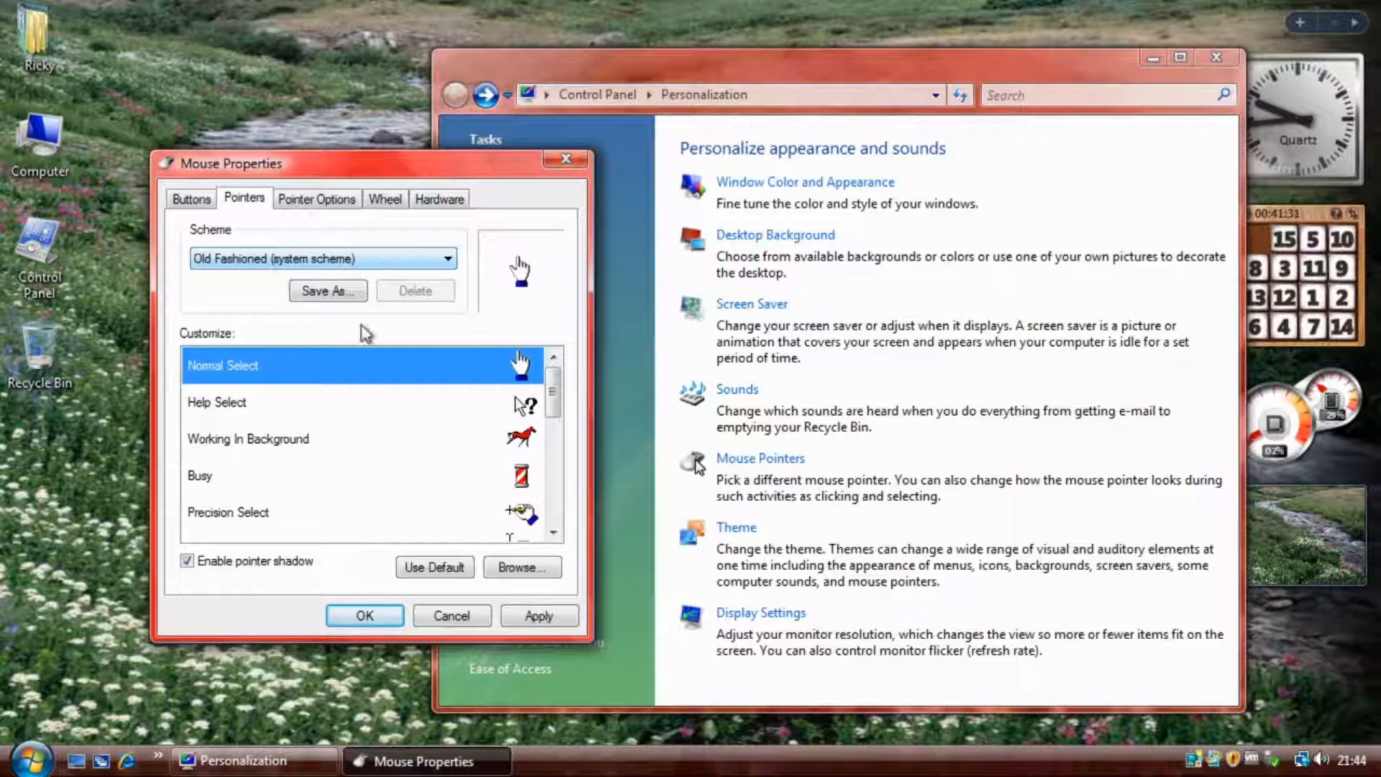
{"action": "left_click", "coordinate": [572, 612]}
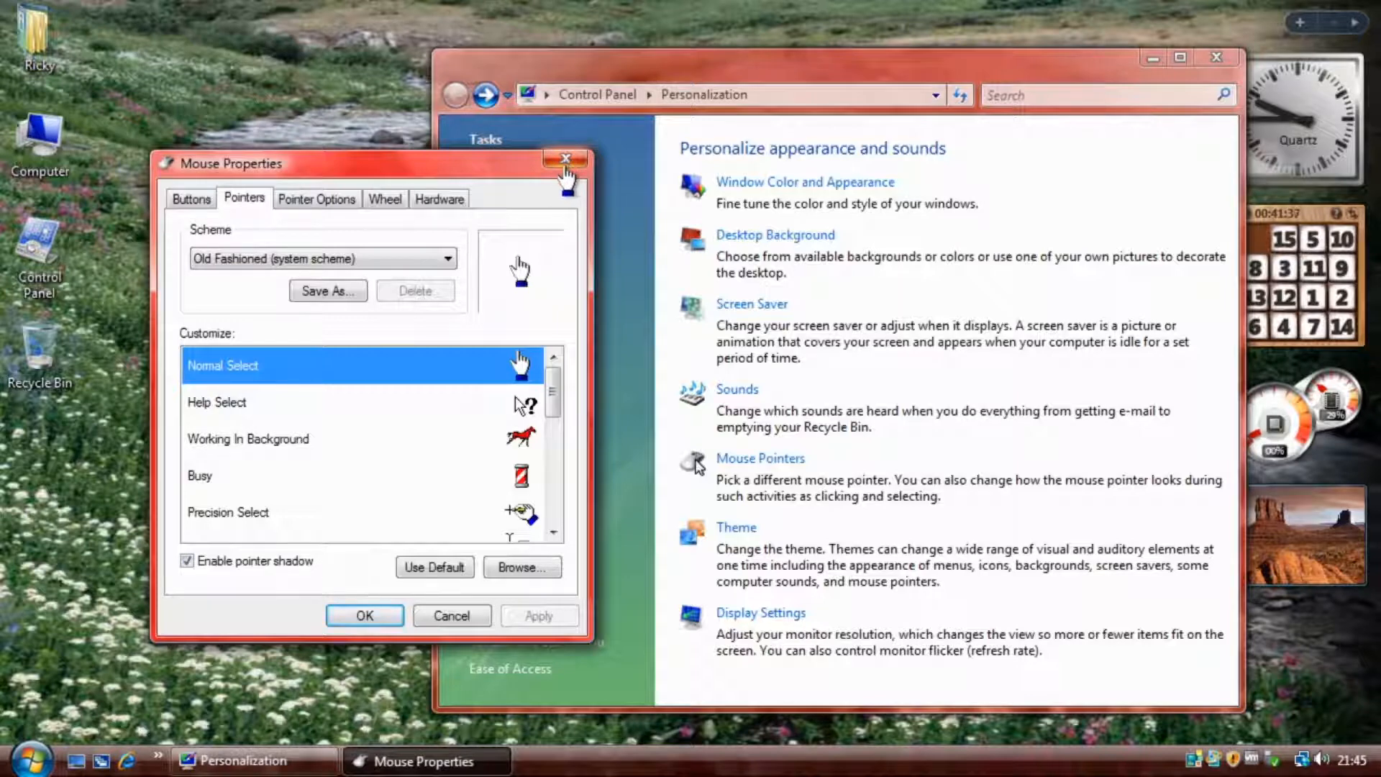
{"action": "left_click", "coordinate": [566, 164]}
Open the Display Settings, check the list of monitors and close the dialog unchanged
{"action": "left_click", "coordinate": [783, 614]}
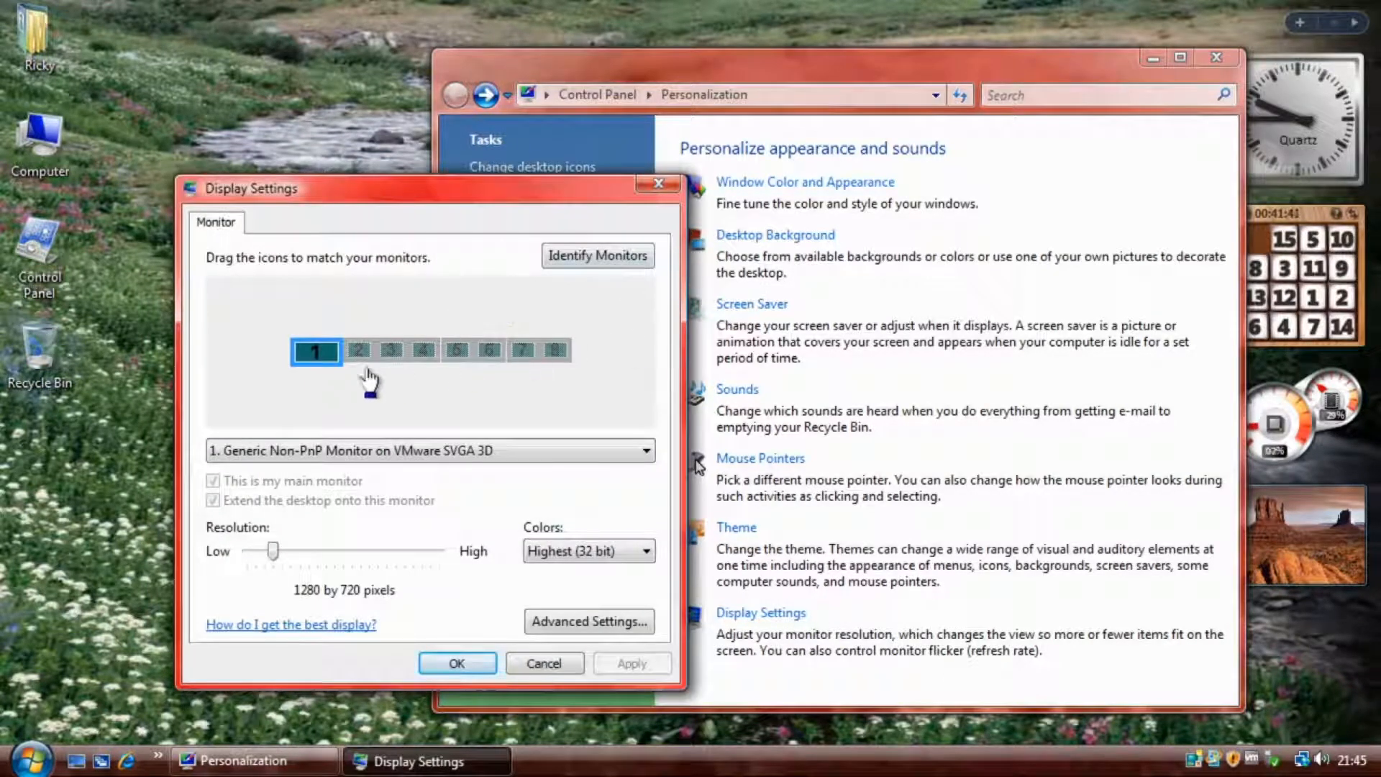
{"action": "left_click", "coordinate": [447, 451]}
{"action": "left_click", "coordinate": [447, 452]}
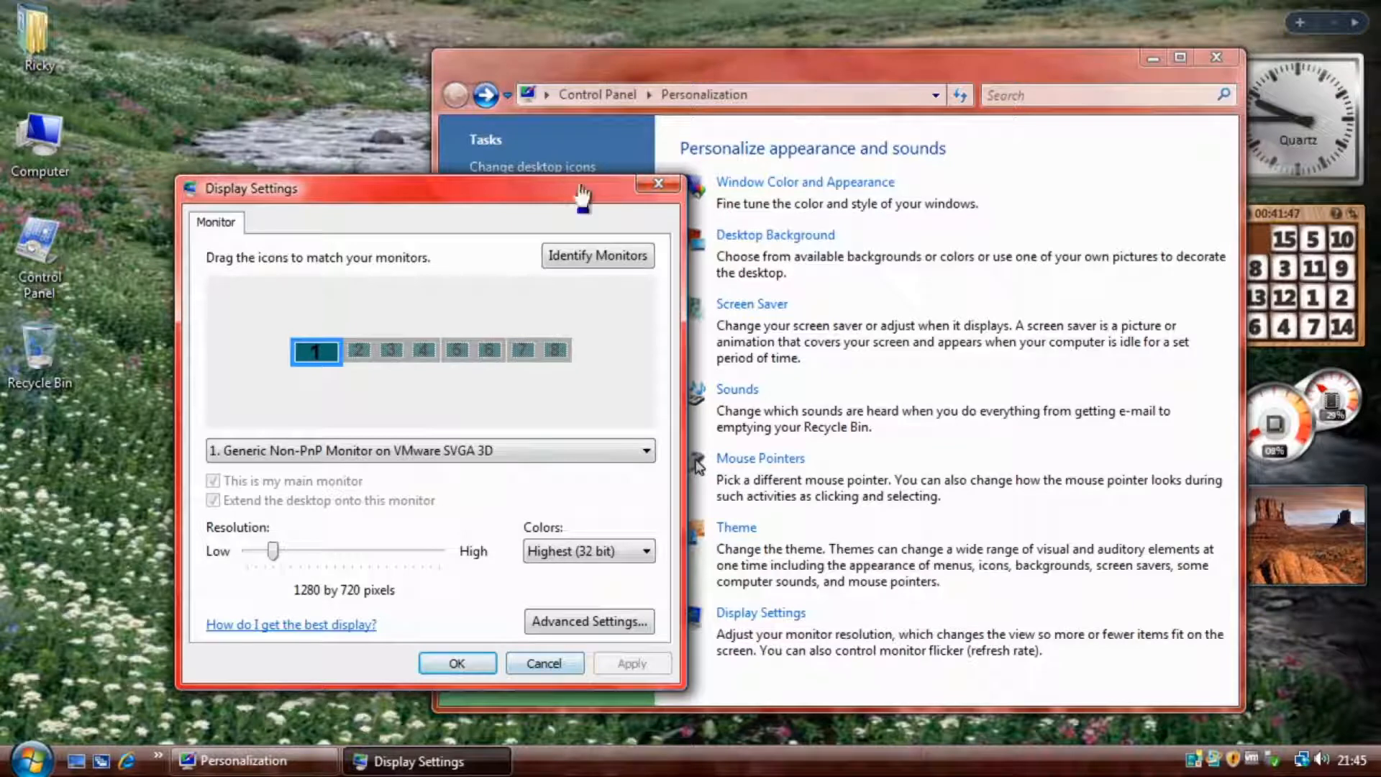
{"action": "left_click", "coordinate": [658, 183]}
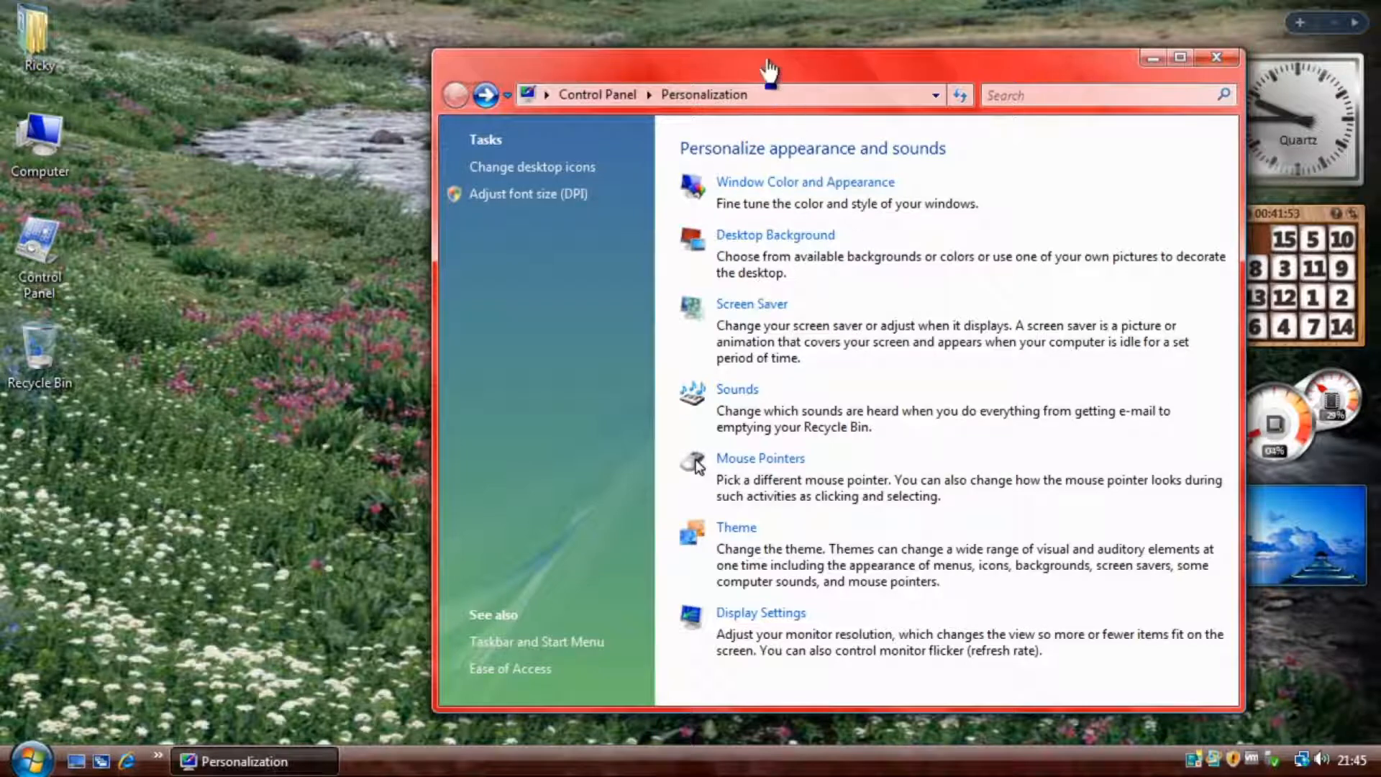
Change the user account picture to the kitten image and close User Accounts
{"action": "left_click", "coordinate": [32, 760]}
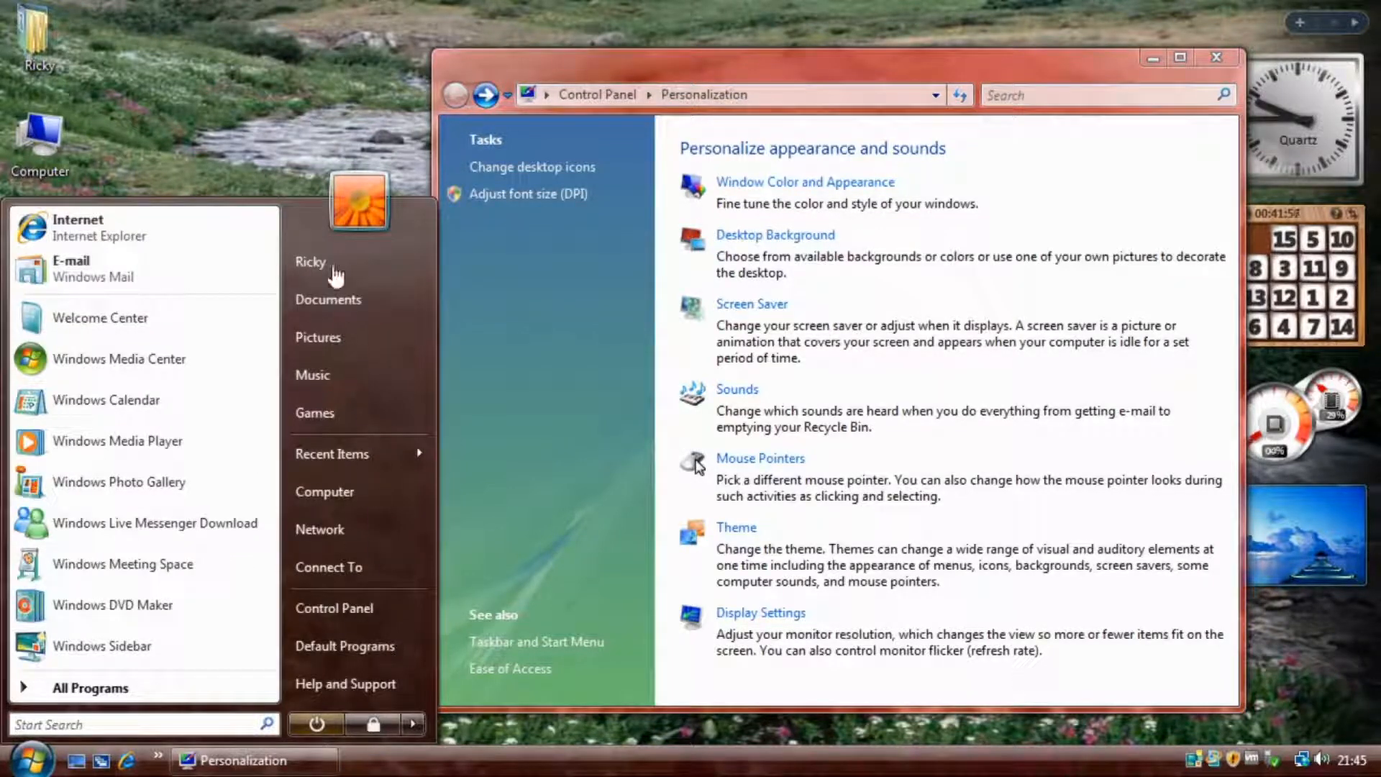
{"action": "left_click", "coordinate": [352, 208]}
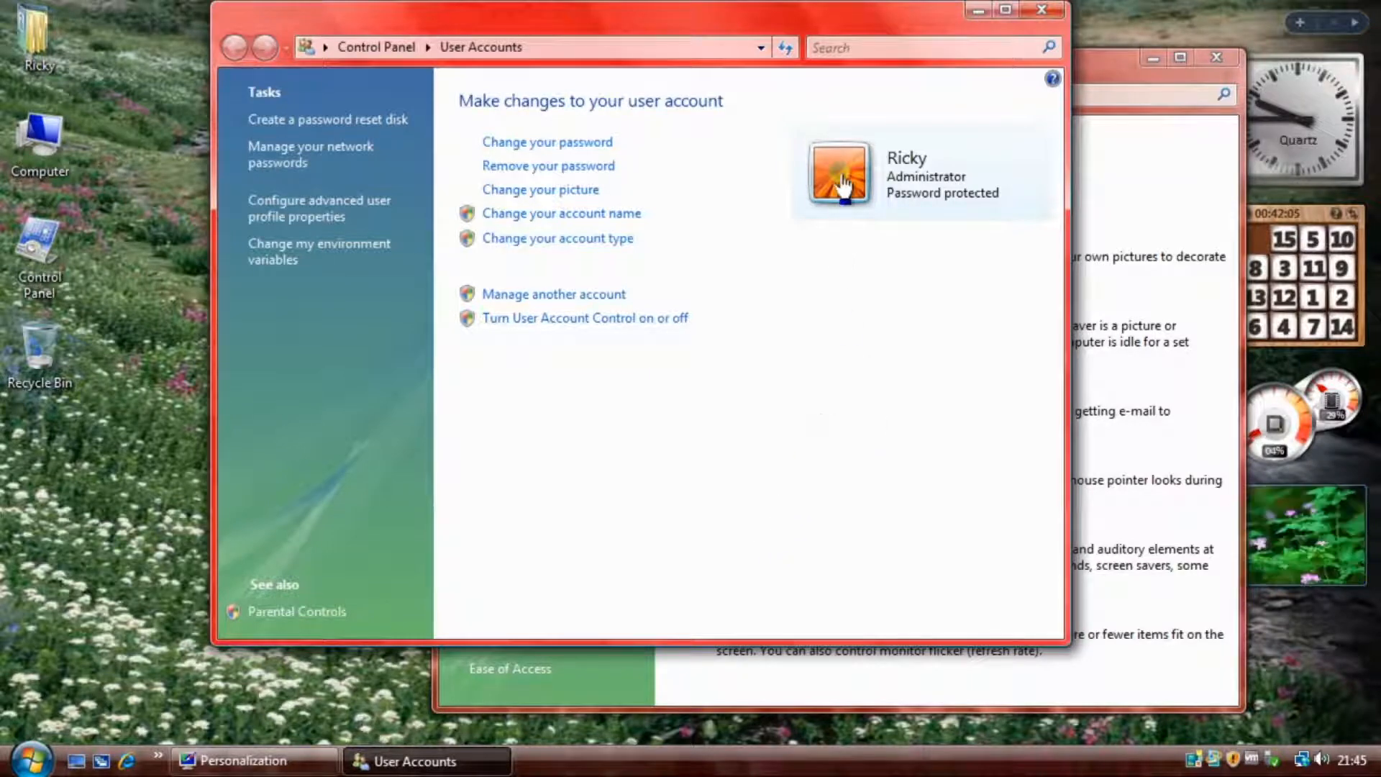
{"action": "left_click", "coordinate": [558, 191]}
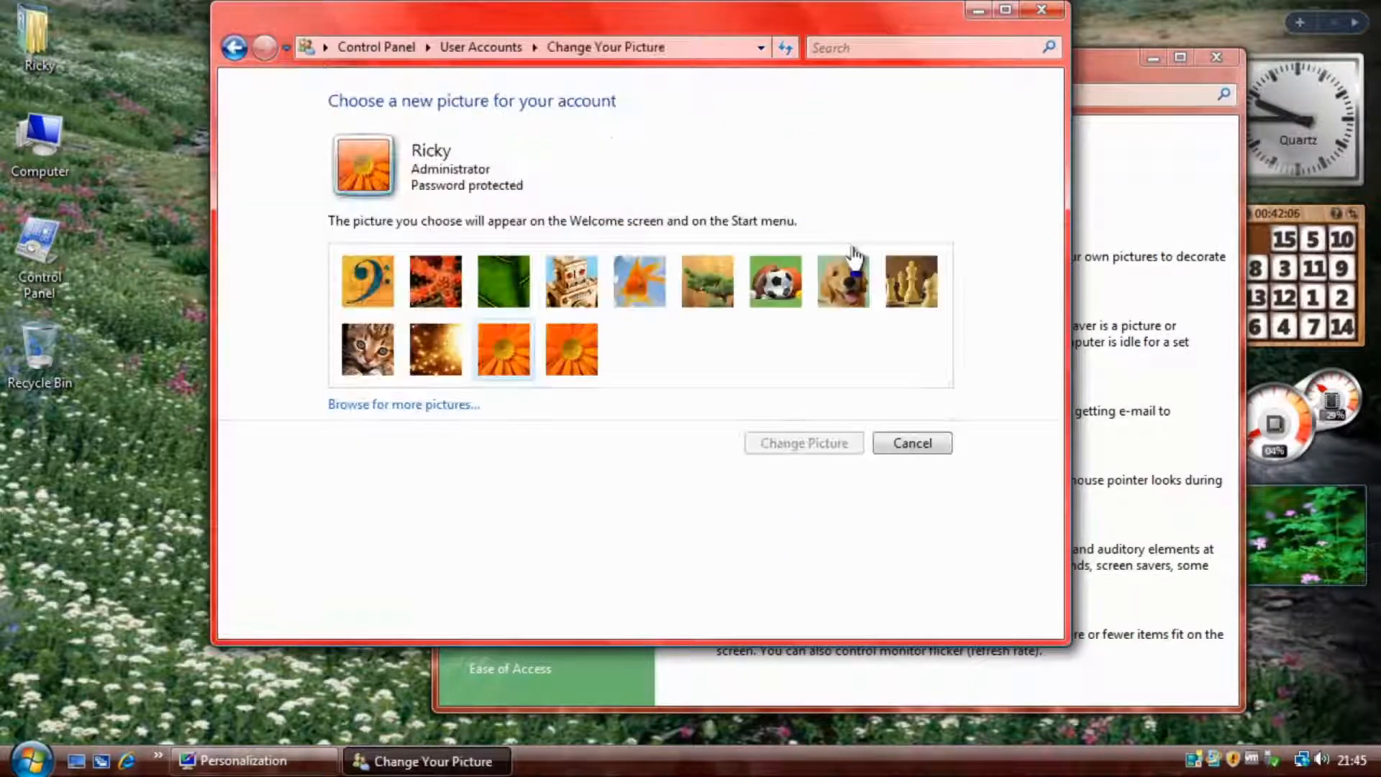
{"action": "left_click", "coordinate": [364, 298]}
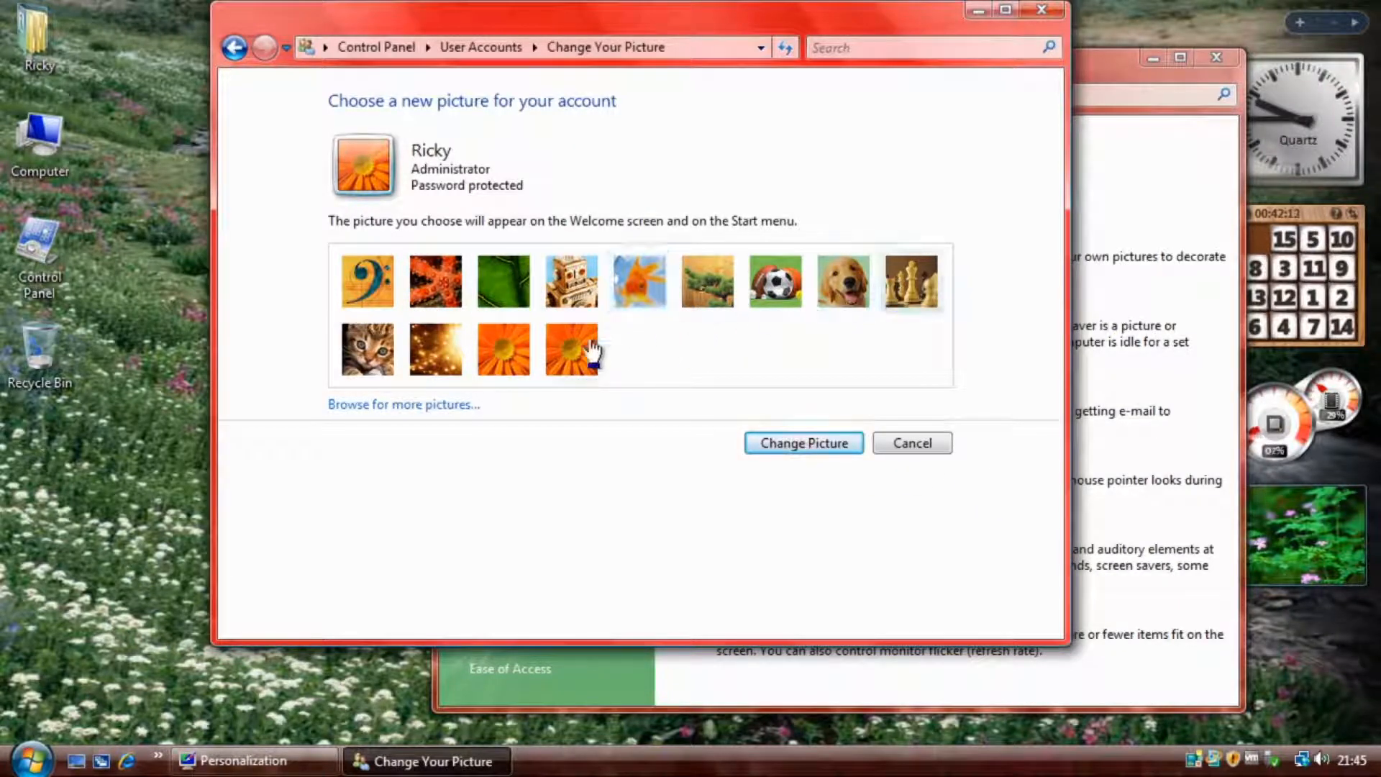
{"action": "left_click", "coordinate": [367, 367]}
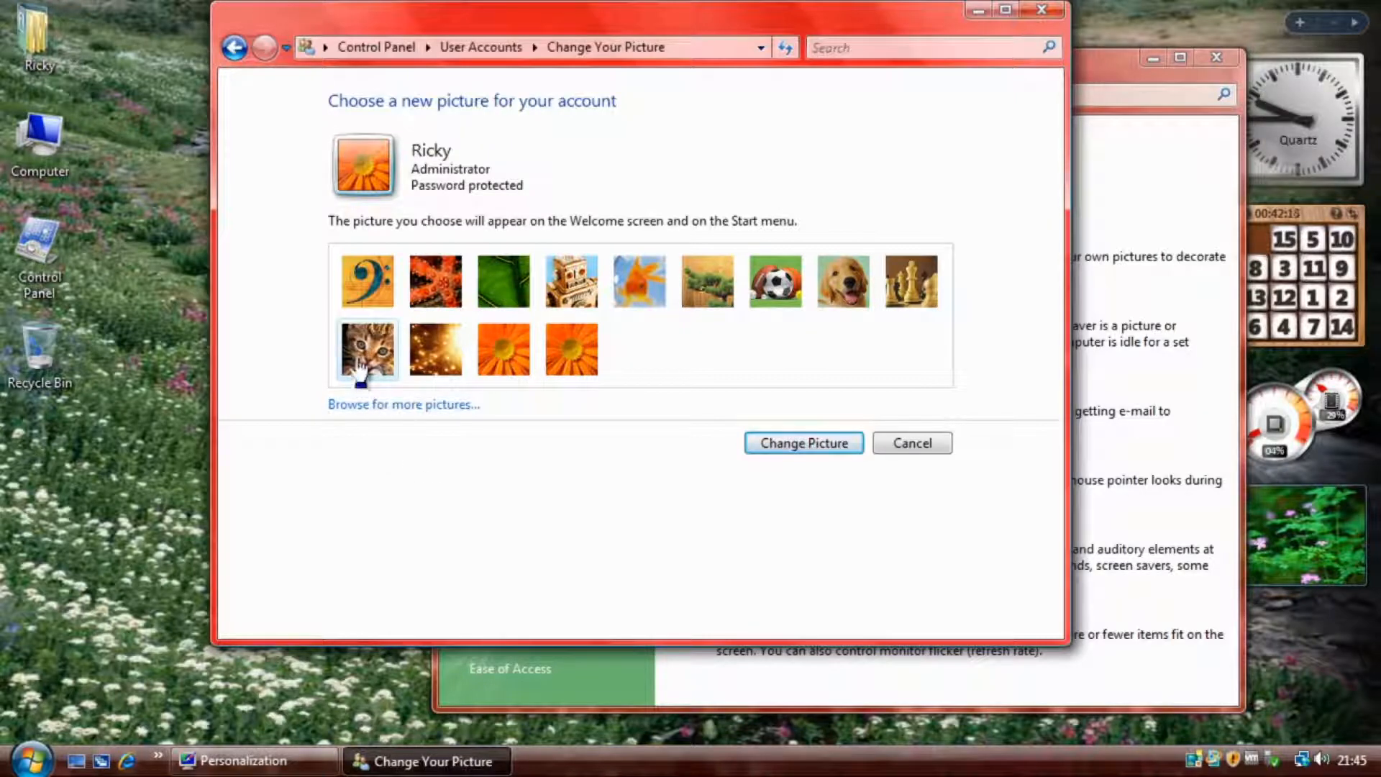
{"action": "left_click", "coordinate": [810, 461]}
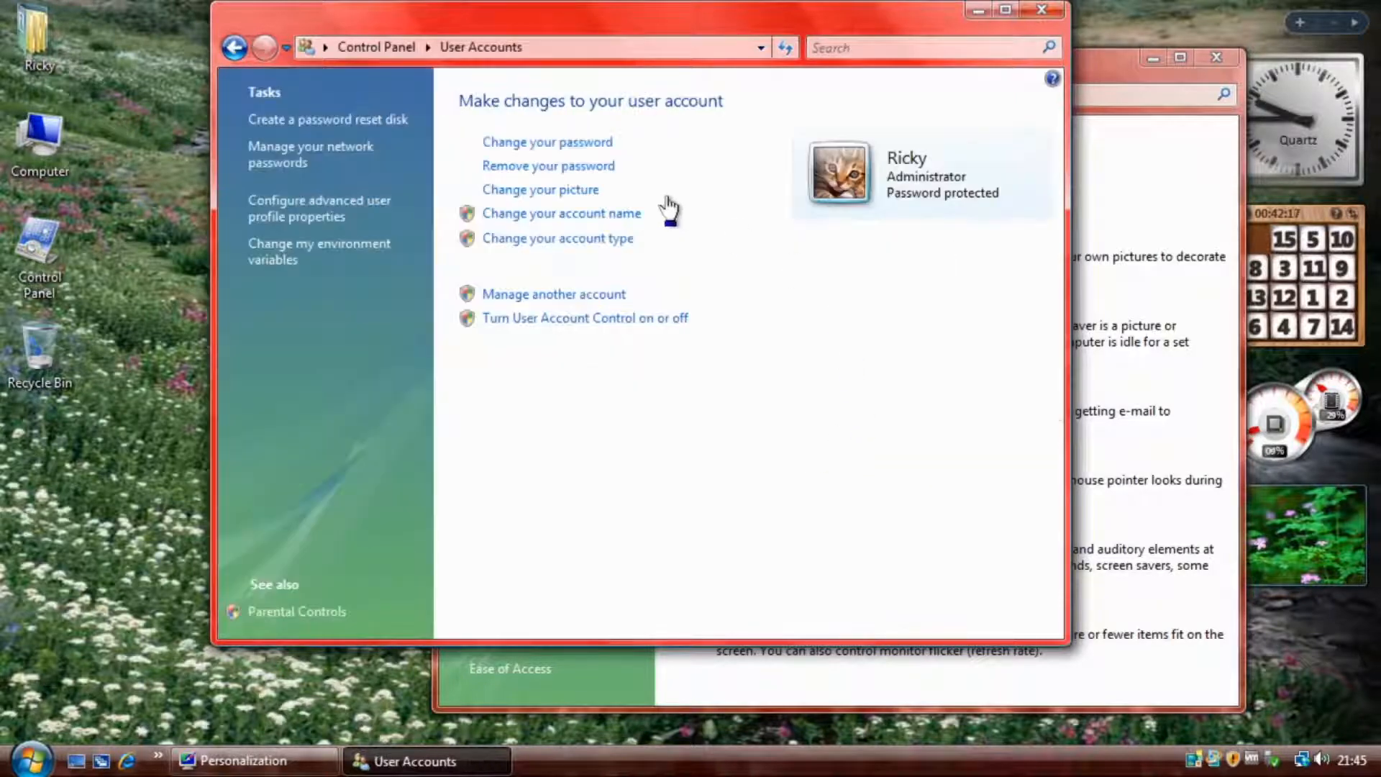
{"action": "left_click", "coordinate": [1043, 10]}
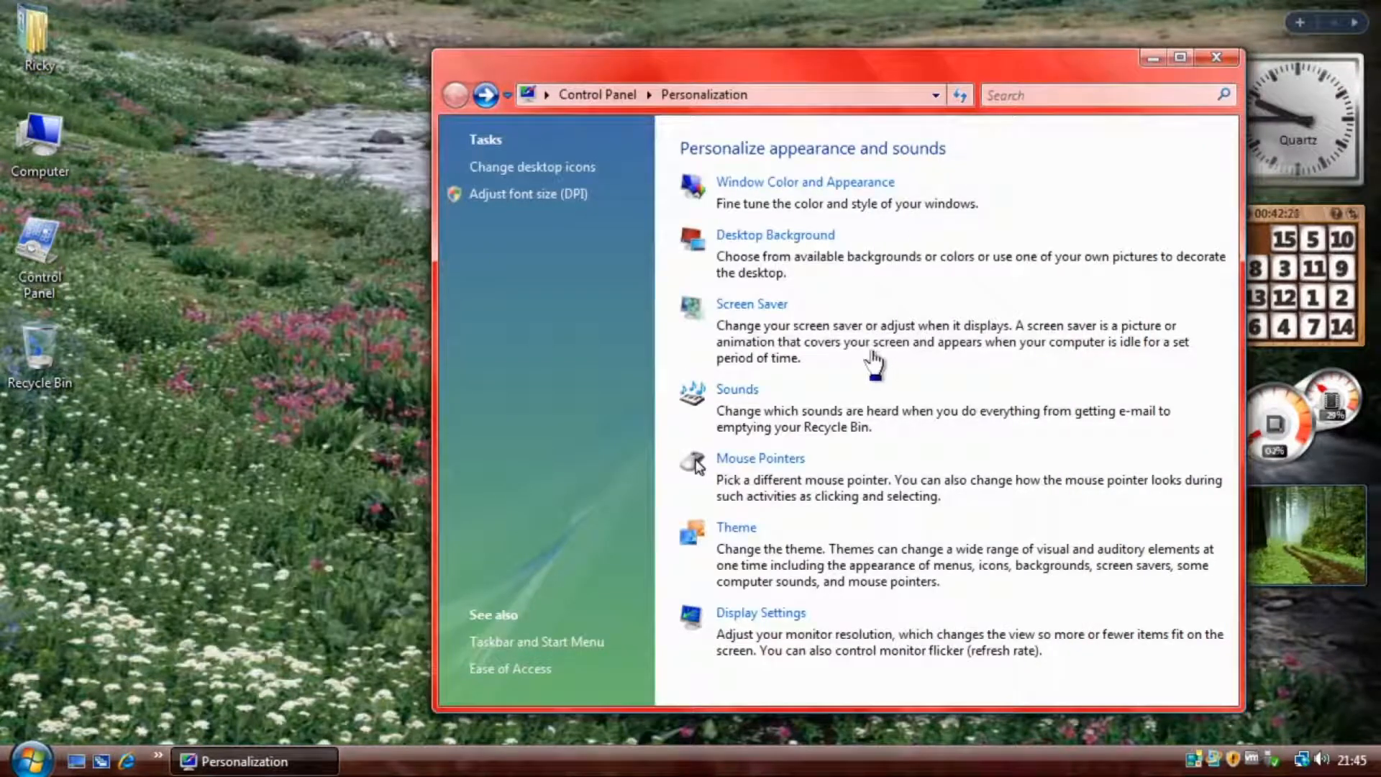
Check the account picture in the Start menu, view the list of all programs and close the menu
{"action": "left_click", "coordinate": [30, 760]}
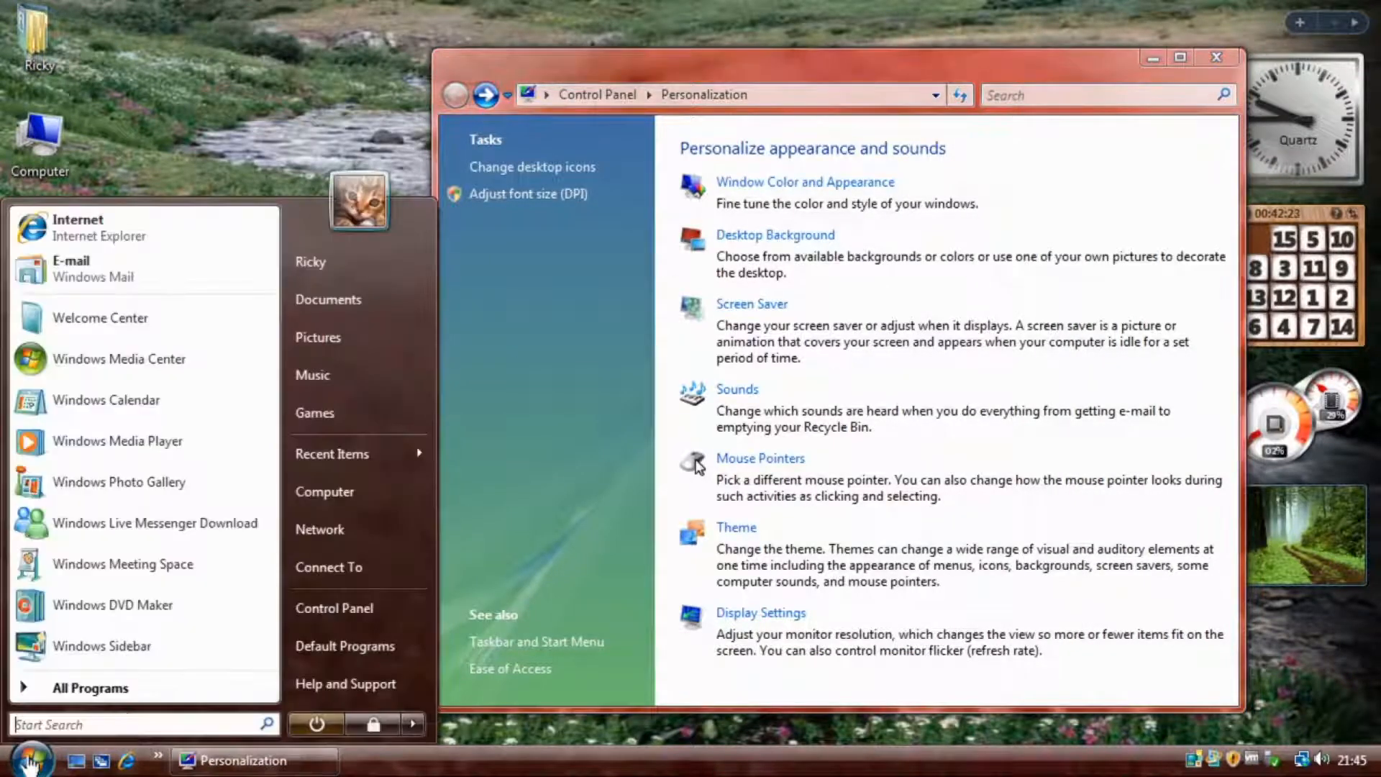
{"action": "left_click", "coordinate": [154, 689]}
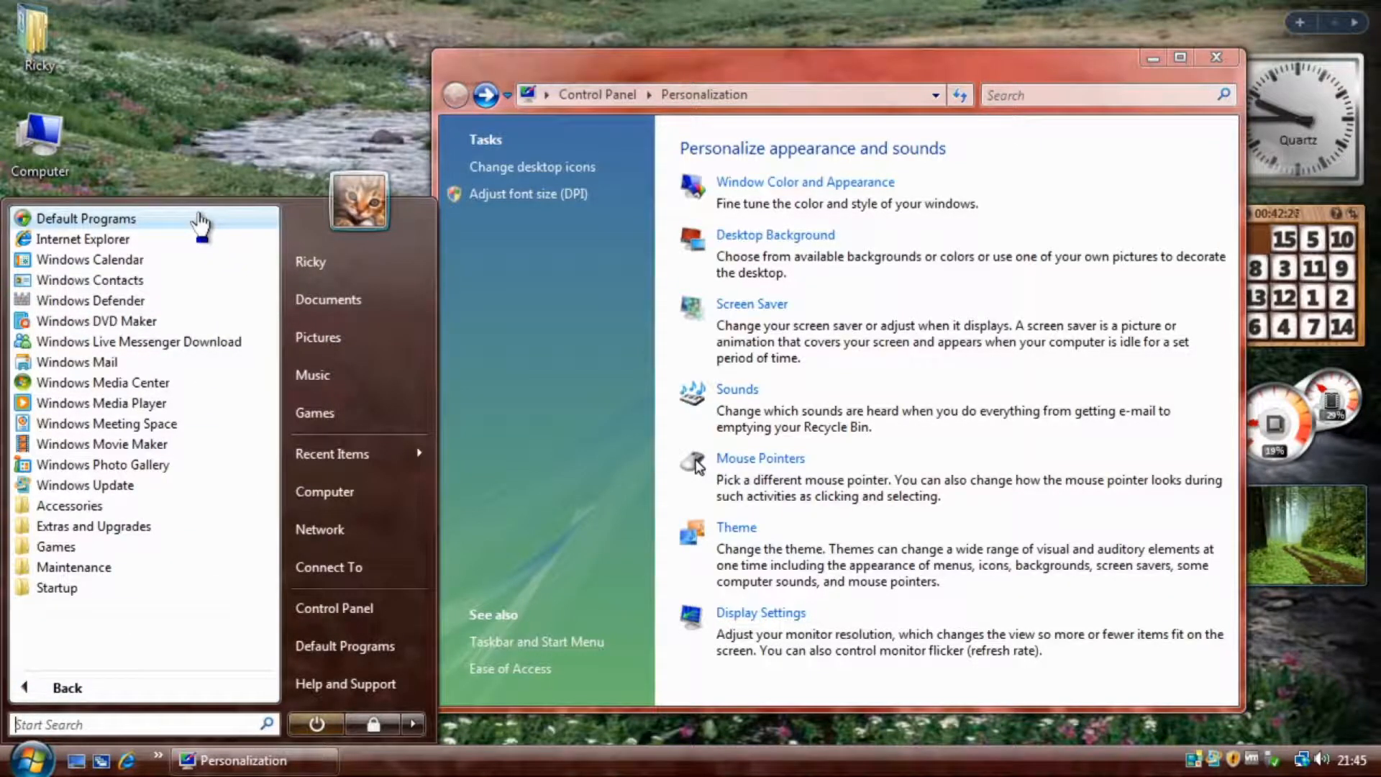
{"action": "left_click", "coordinate": [603, 85]}
Open the Sounds settings, look through the sound schemes and program events, and close the dialog unchanged
{"action": "left_click_drag", "start_coordinate": [624, 83], "coordinate": [462, 62]}
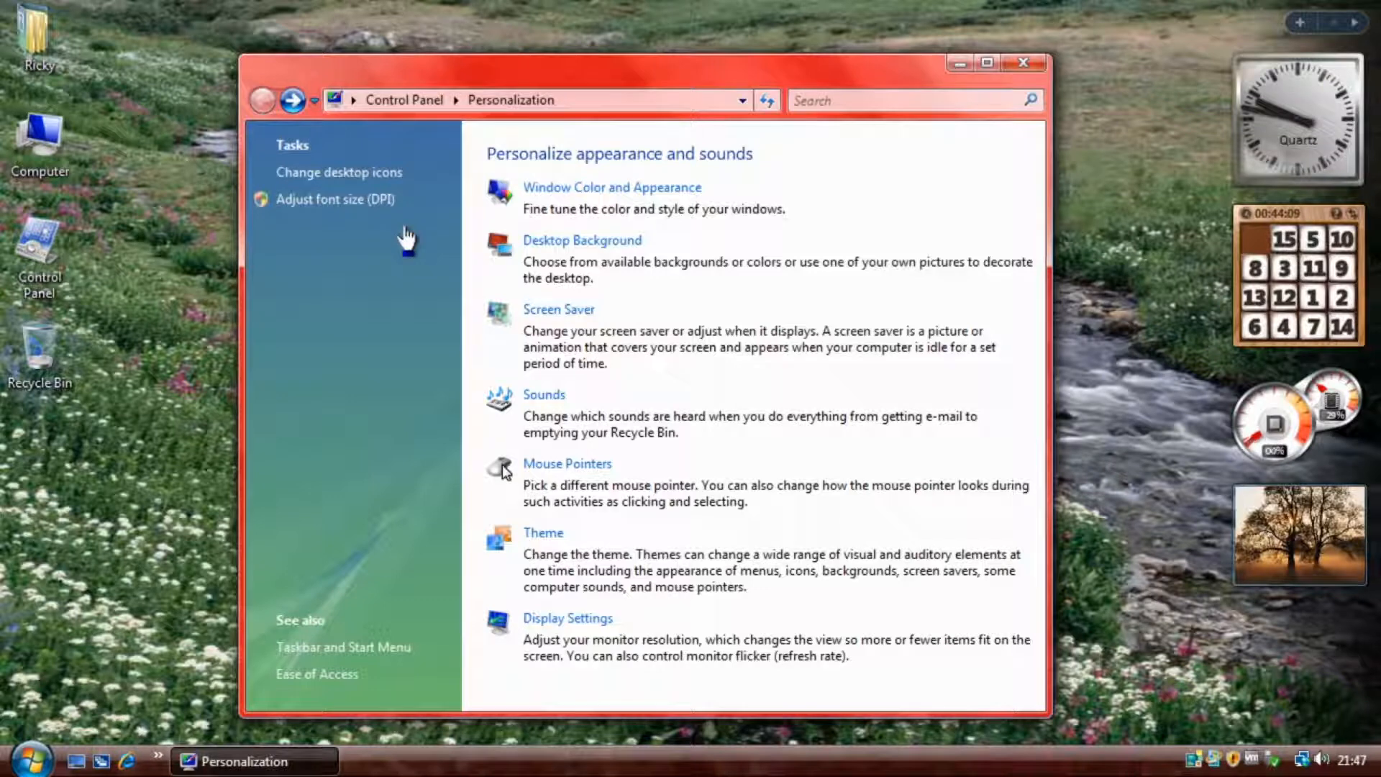
{"action": "left_click", "coordinate": [560, 396]}
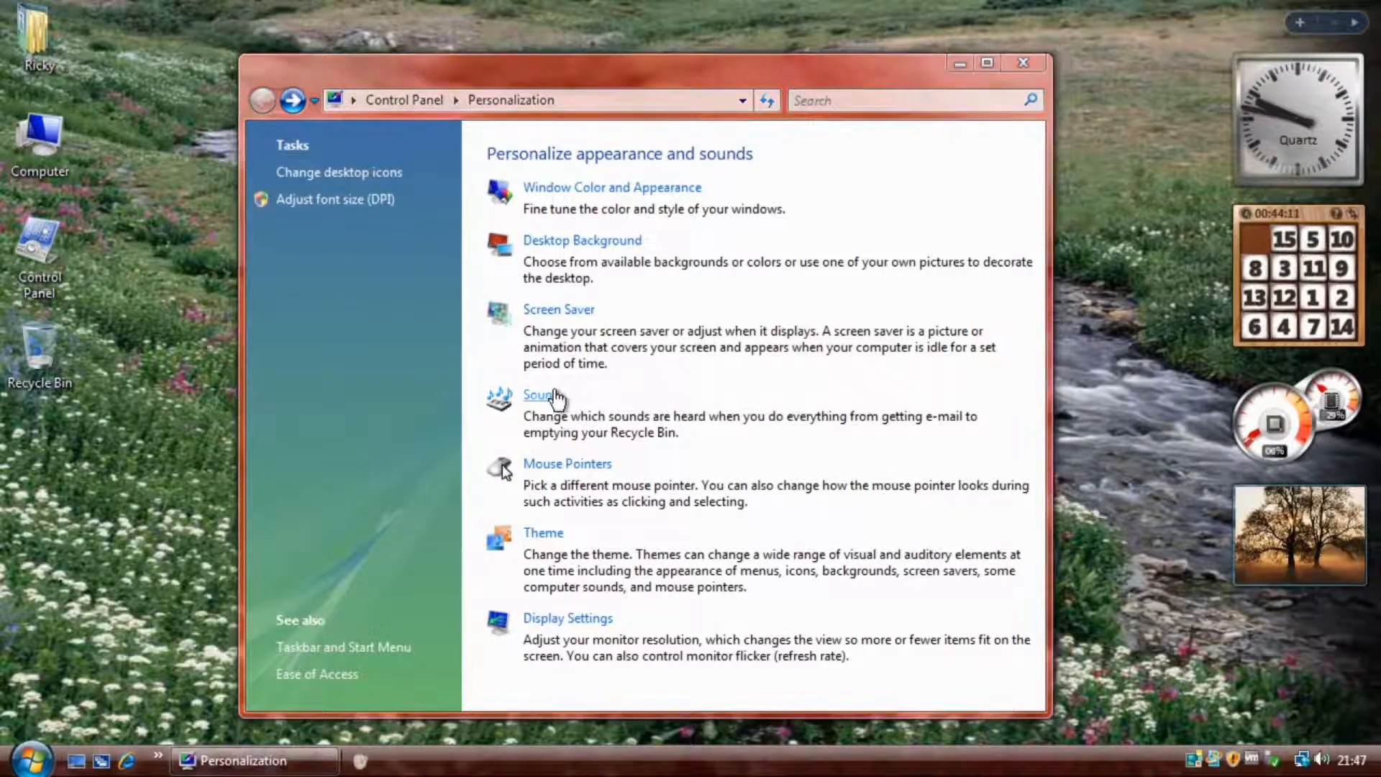
{"action": "left_click", "coordinate": [277, 229]}
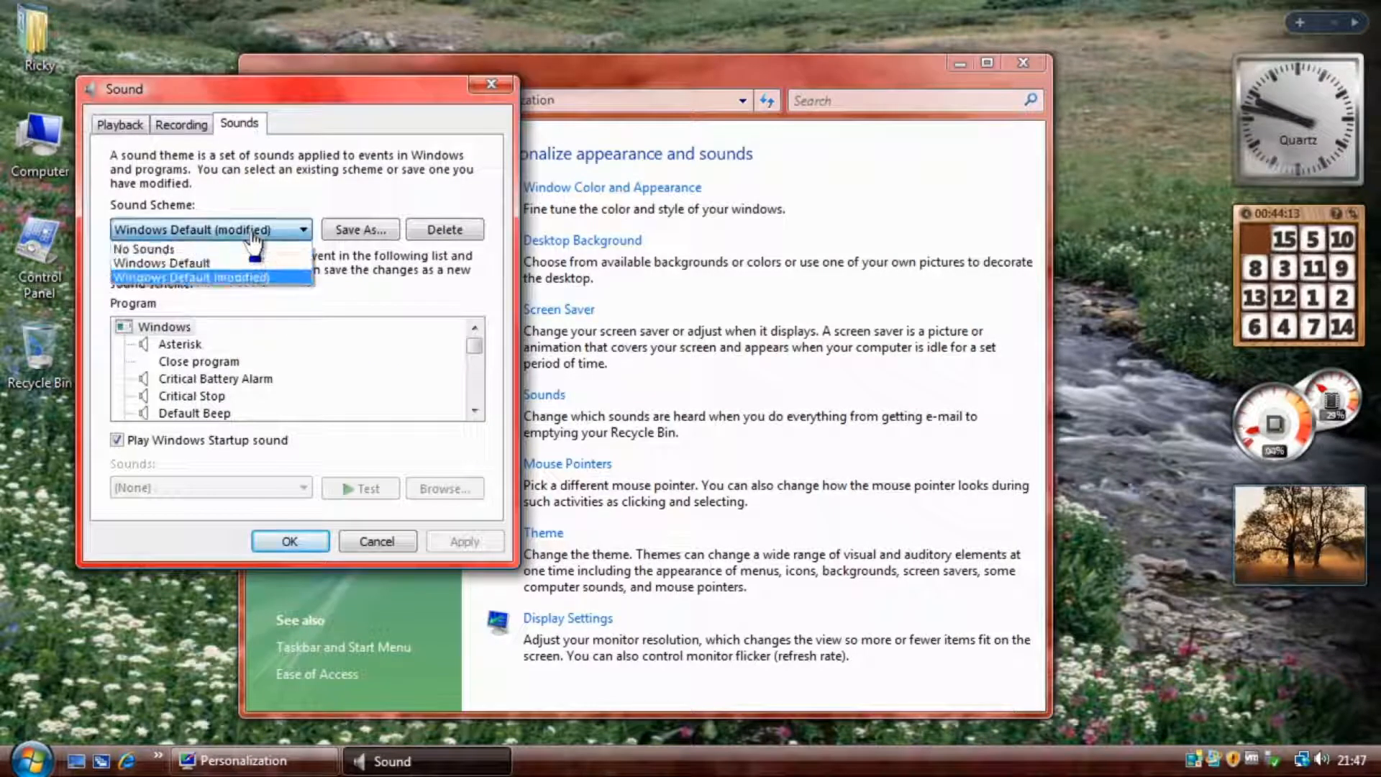
{"action": "left_click", "coordinate": [423, 299]}
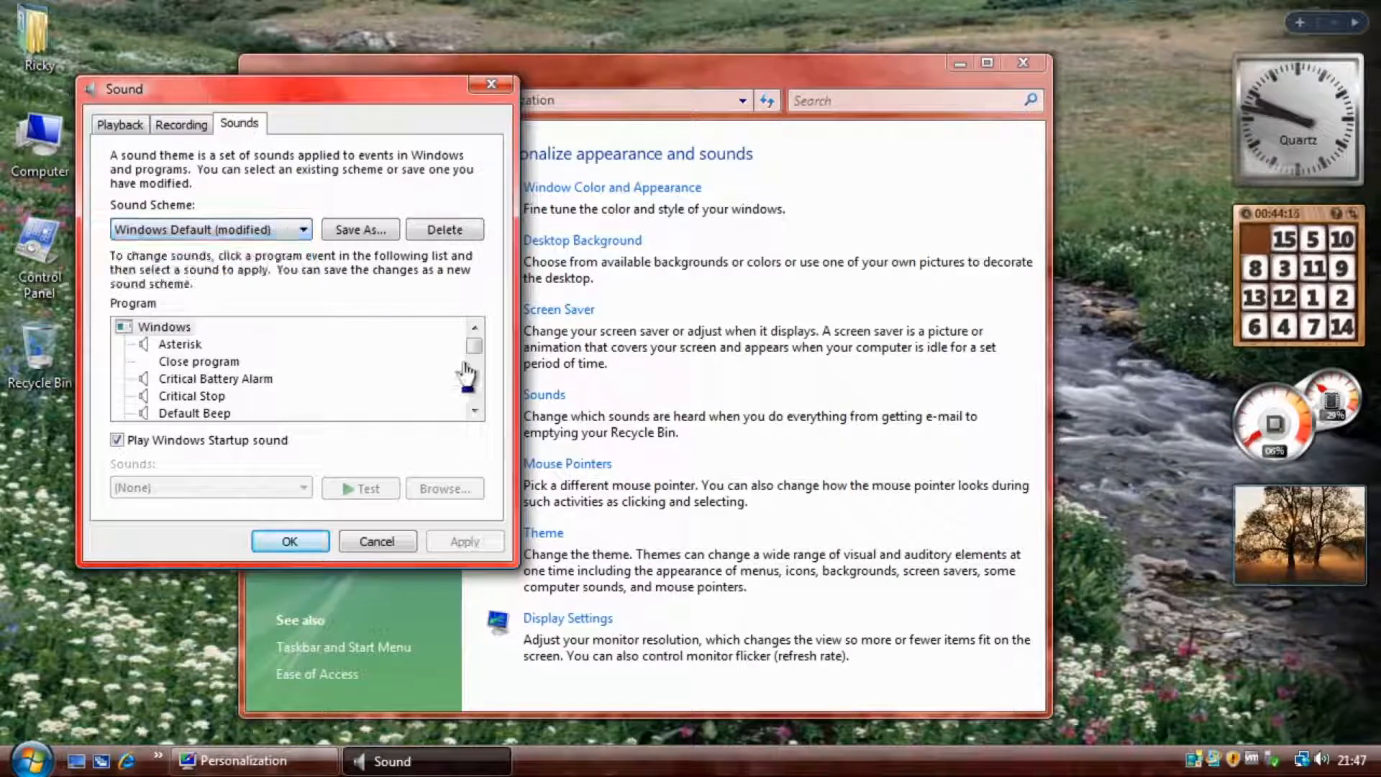
{"action": "left_click_drag", "start_coordinate": [474, 348], "coordinate": [475, 405]}
{"action": "left_click_drag", "start_coordinate": [480, 388], "coordinate": [477, 353]}
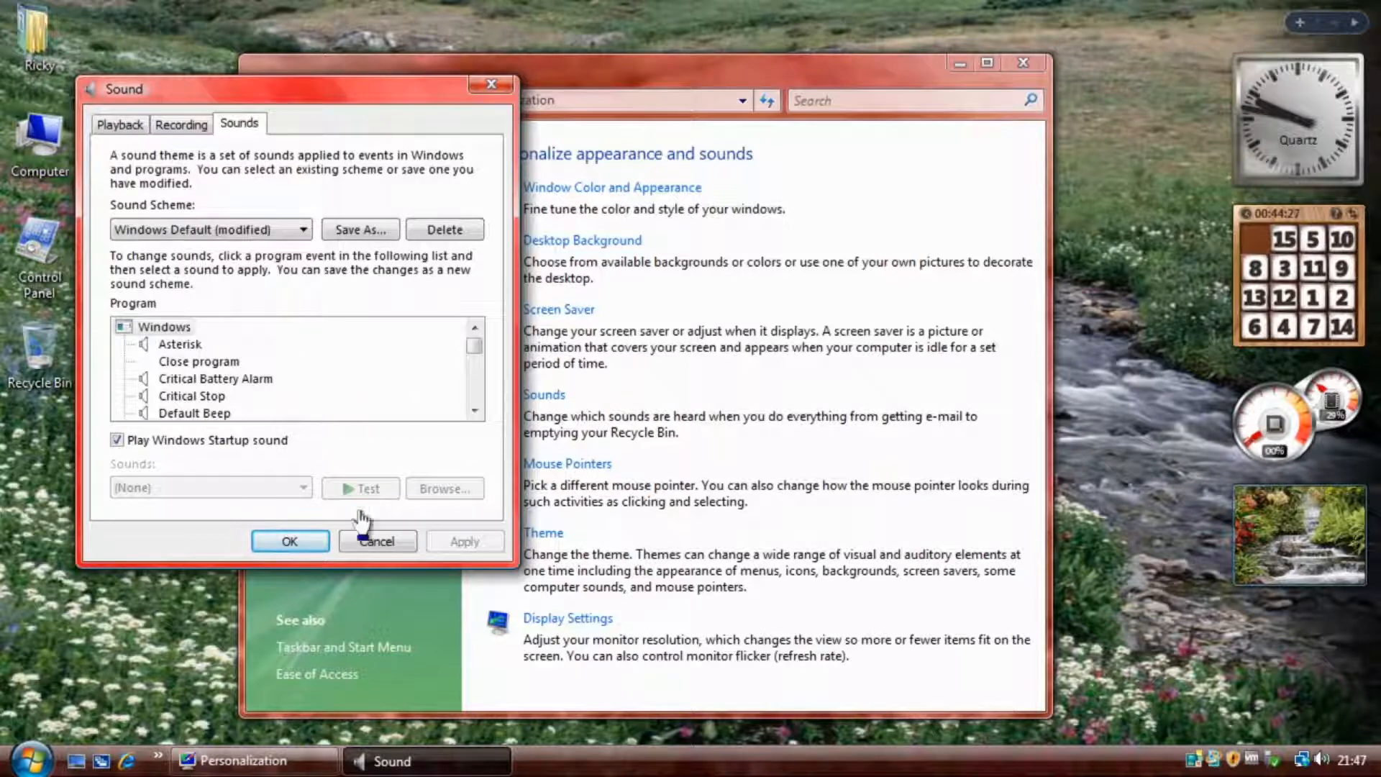
{"action": "left_click", "coordinate": [371, 547]}
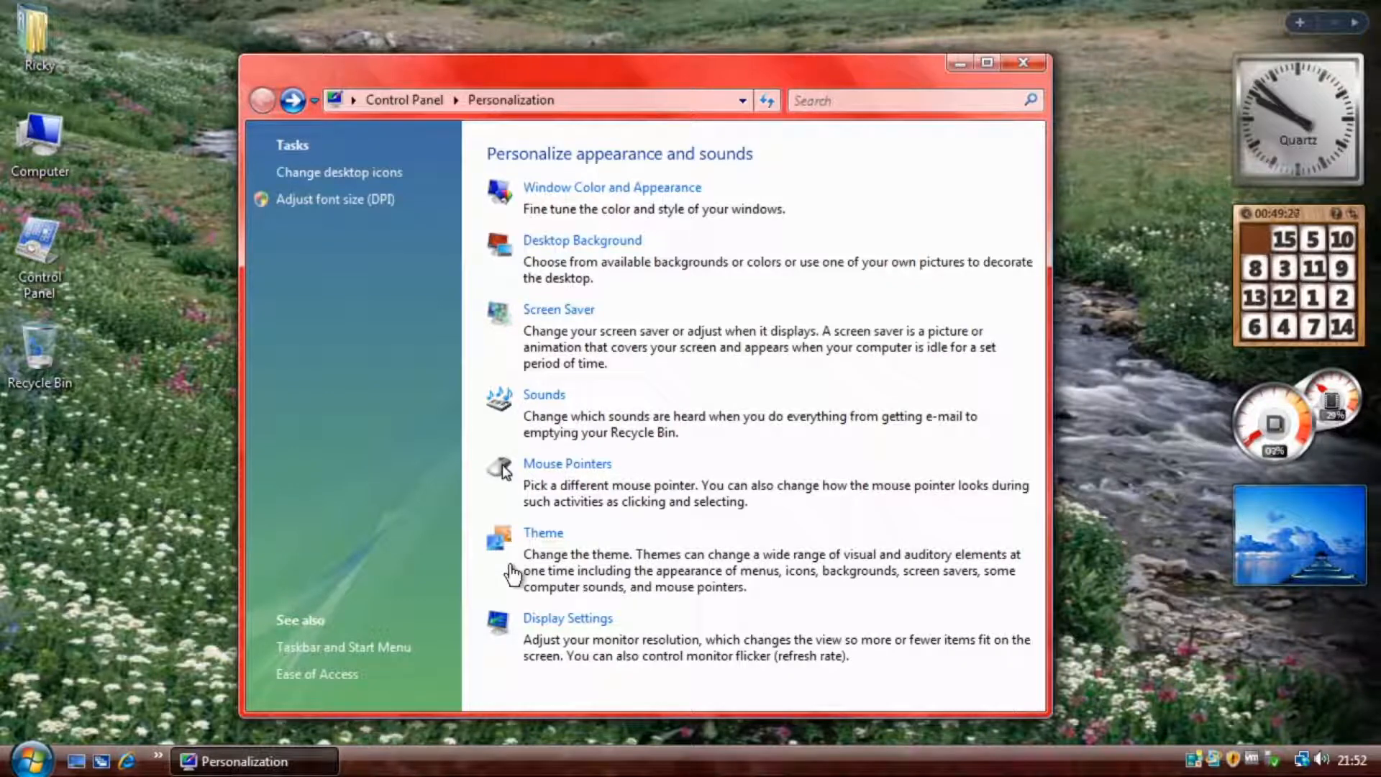
Cycle repeatedly through the thumbnail previews of Computer, Welcome Center and the Desktop in the window switcher
{"action": "mouse_move", "coordinate": [1335, 764]}
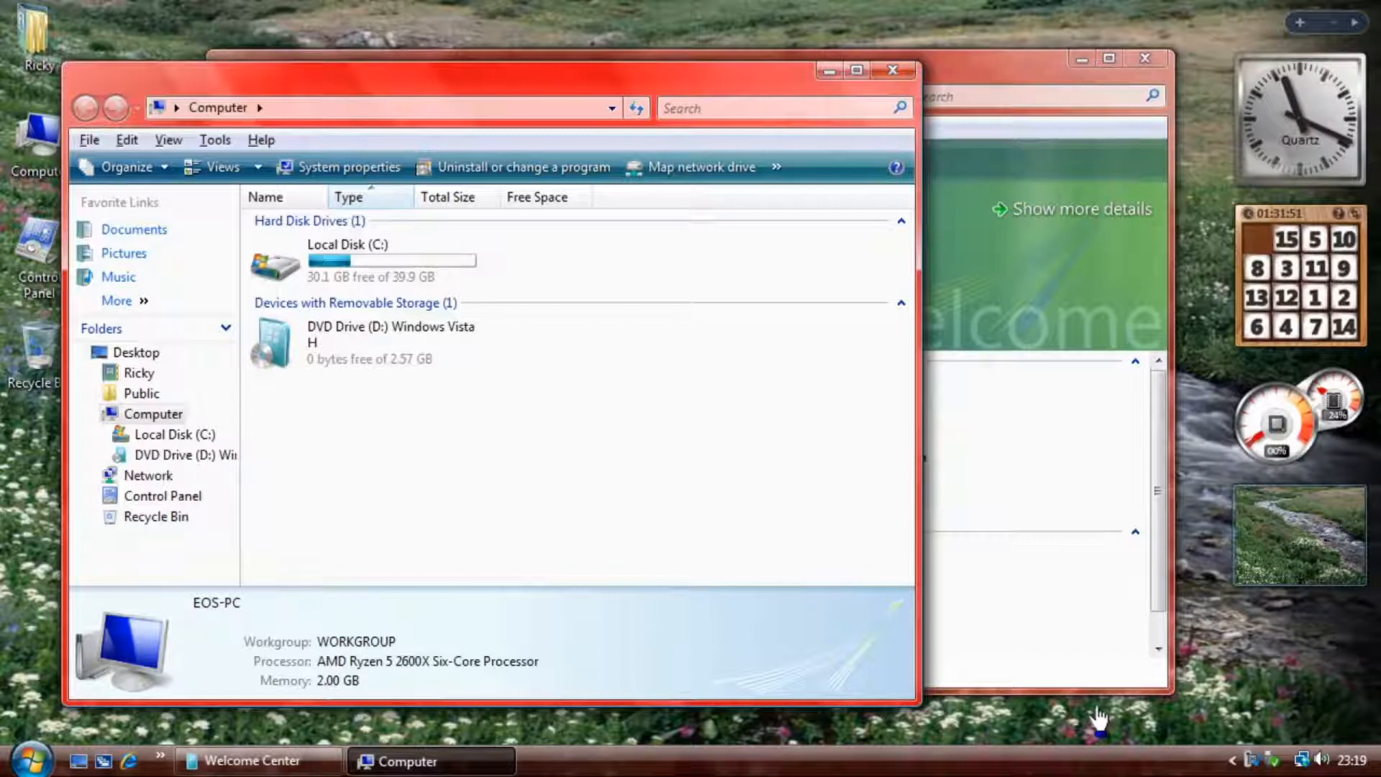
{"action": "key", "text": "alt+Tab"}
{"action": "key", "text": "alt+Tab"}
{"action": "key", "text": "alt+Tab"}
{"action": "key", "text": "alt+Tab"}
{"action": "key", "text": "alt+Tab"}
{"action": "key", "text": "alt+Tab"}
{"action": "key", "text": "alt+Tab"}
{"action": "key", "text": "alt+Tab"}
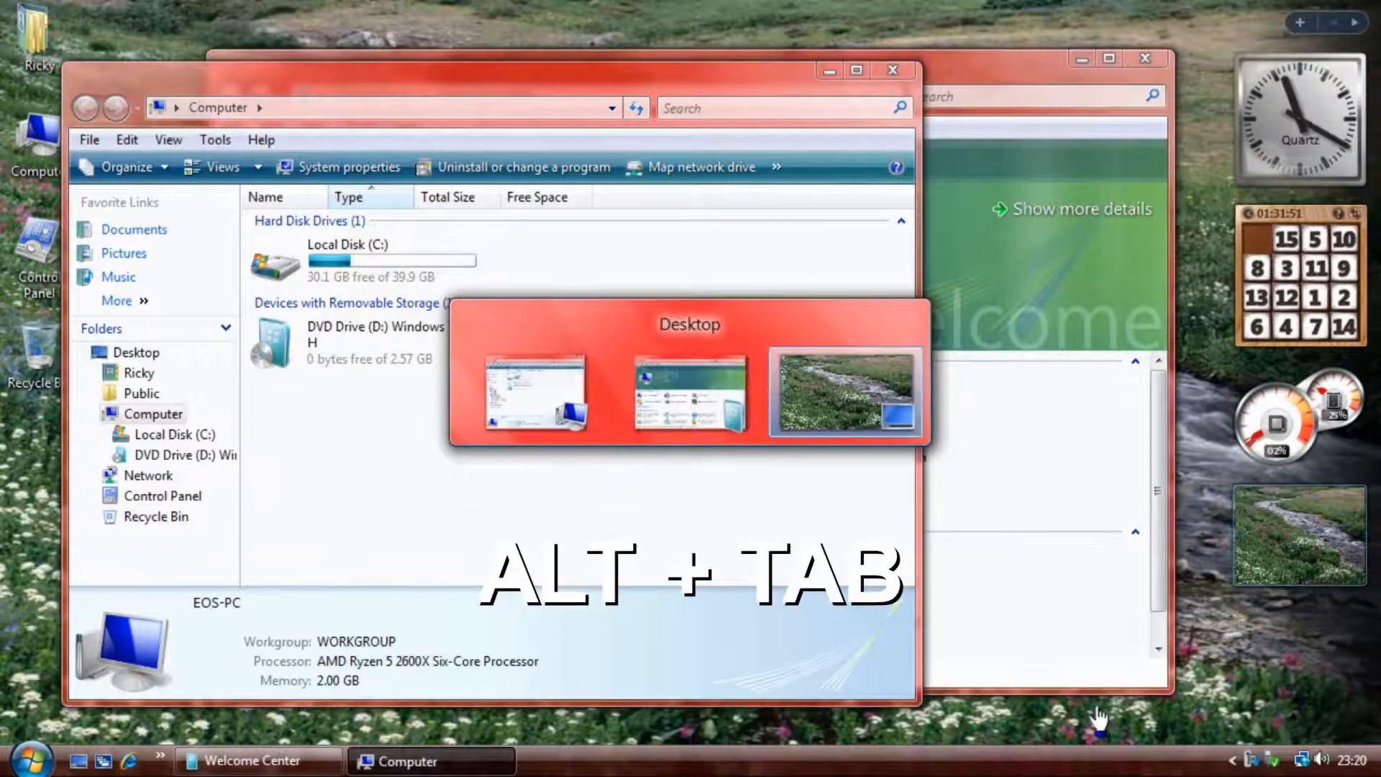
{"action": "key", "text": "alt+Tab"}
{"action": "key", "text": "alt+Tab"}
{"action": "key", "text": "alt+Tab"}
{"action": "key", "text": "alt+Tab"}
{"action": "key", "text": "alt+Tab"}
{"action": "key", "text": "alt+Tab"}
{"action": "key", "text": "alt+Tab"}
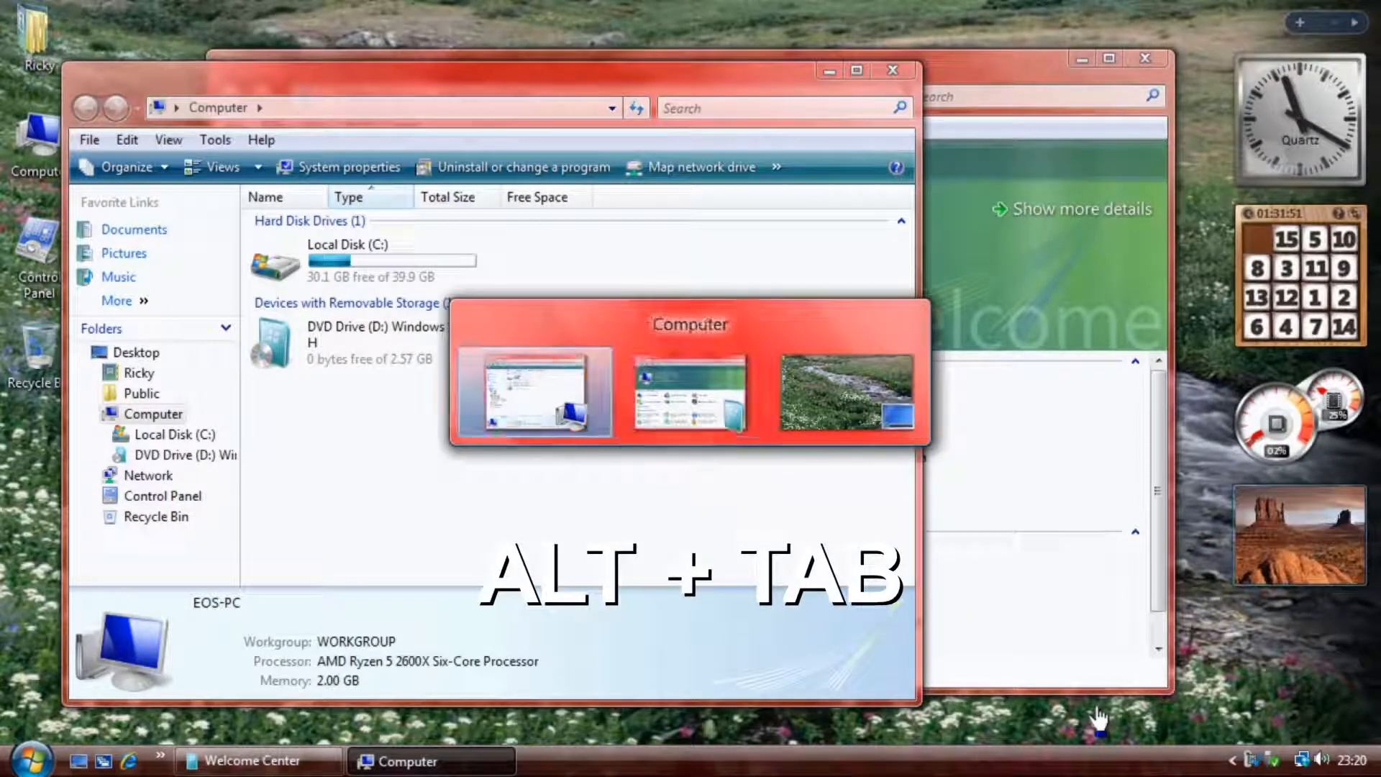
{"action": "key", "text": "alt+Tab"}
{"action": "key", "text": "alt+Tab"}
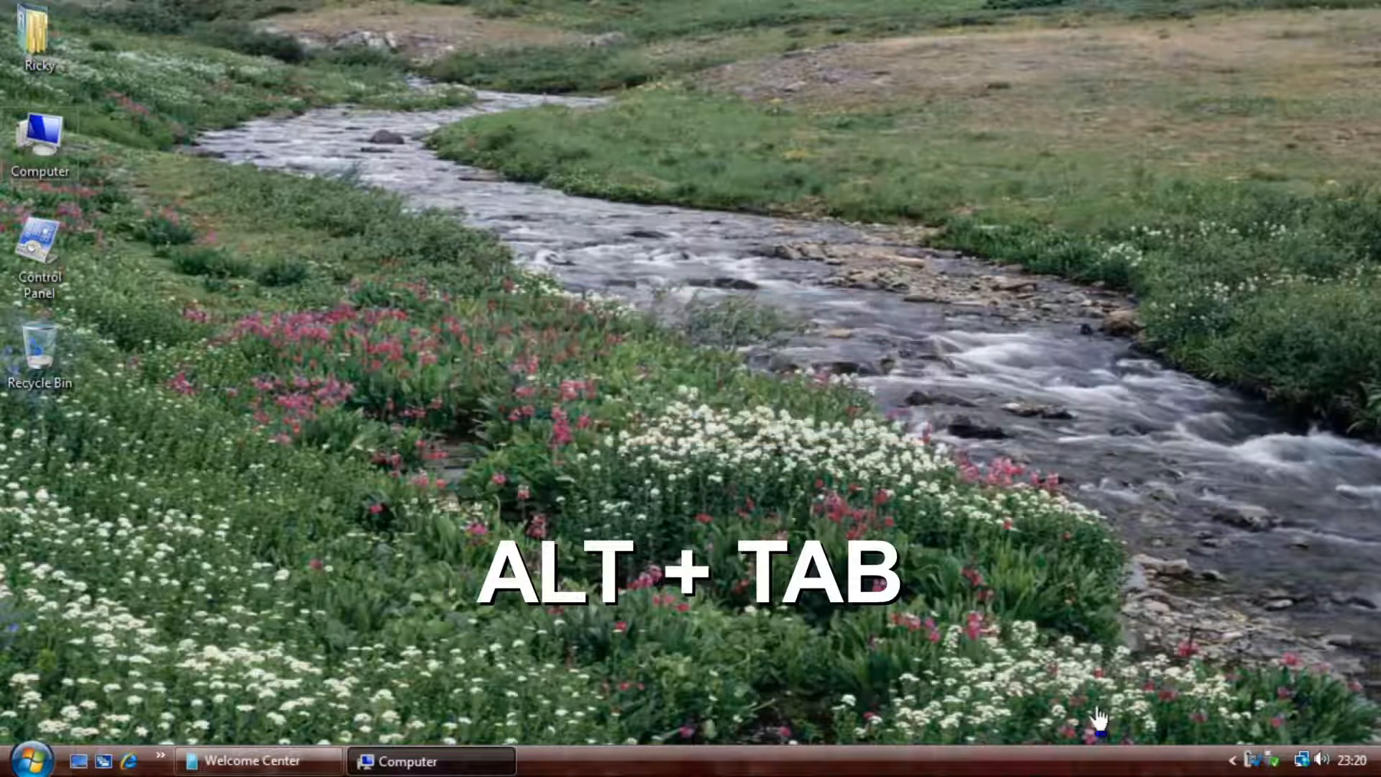
{"action": "key", "text": "alt+Tab"}
{"action": "key", "text": "alt+Tab"}
{"action": "key", "text": "alt+Tab"}
{"action": "key", "text": "alt+Tab"}
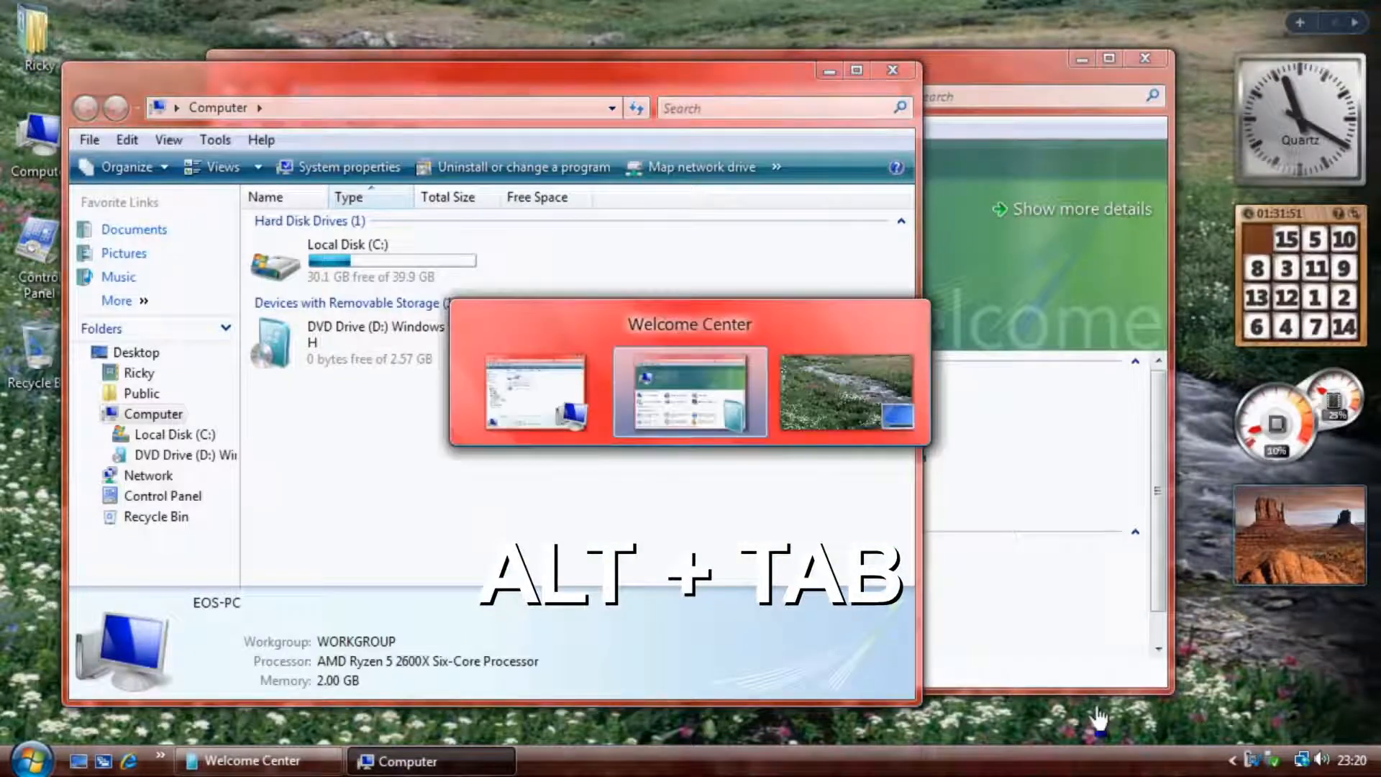
{"action": "key", "text": "alt+Tab"}
{"action": "key", "text": "alt+Tab"}
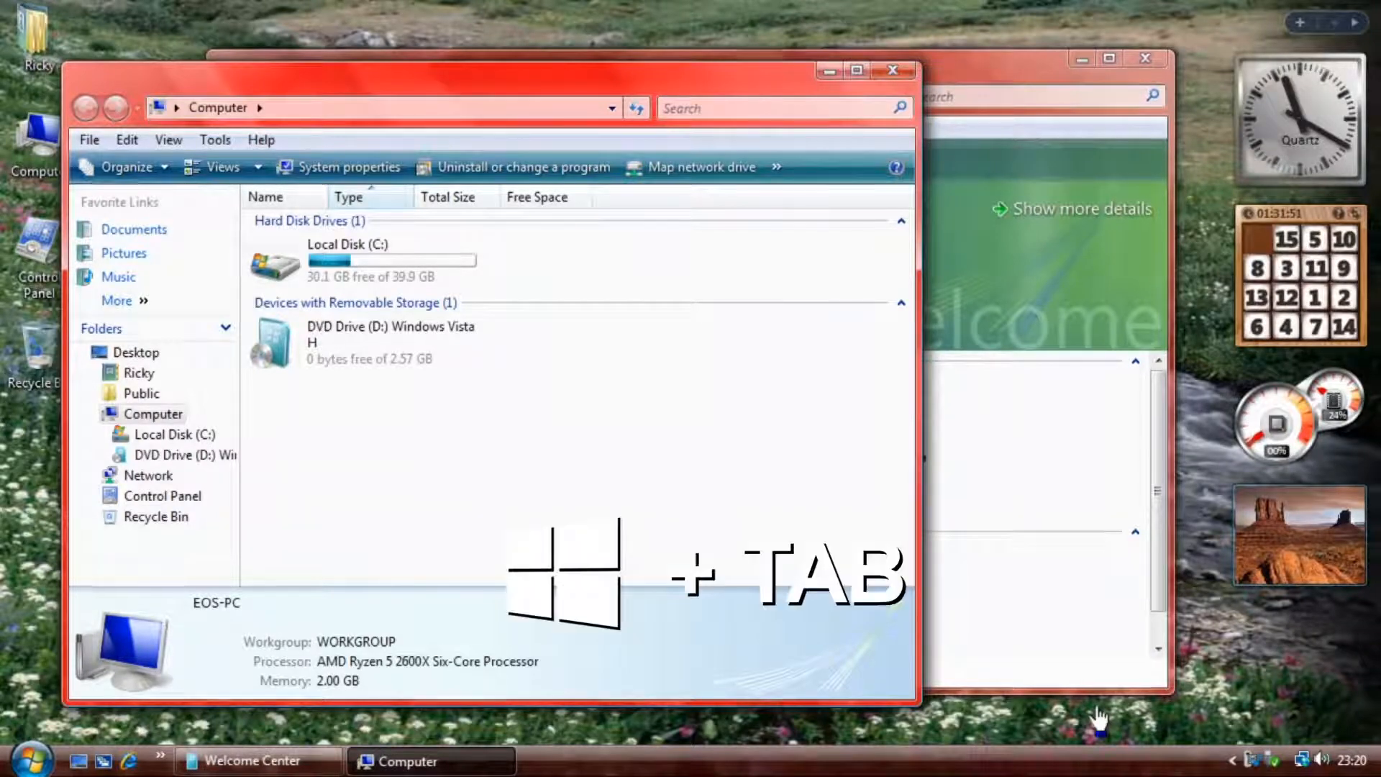
Cycle through the open windows in the stacked Flip 3D view
{"action": "key", "text": "super+Tab"}
{"action": "key", "text": "super+Tab"}
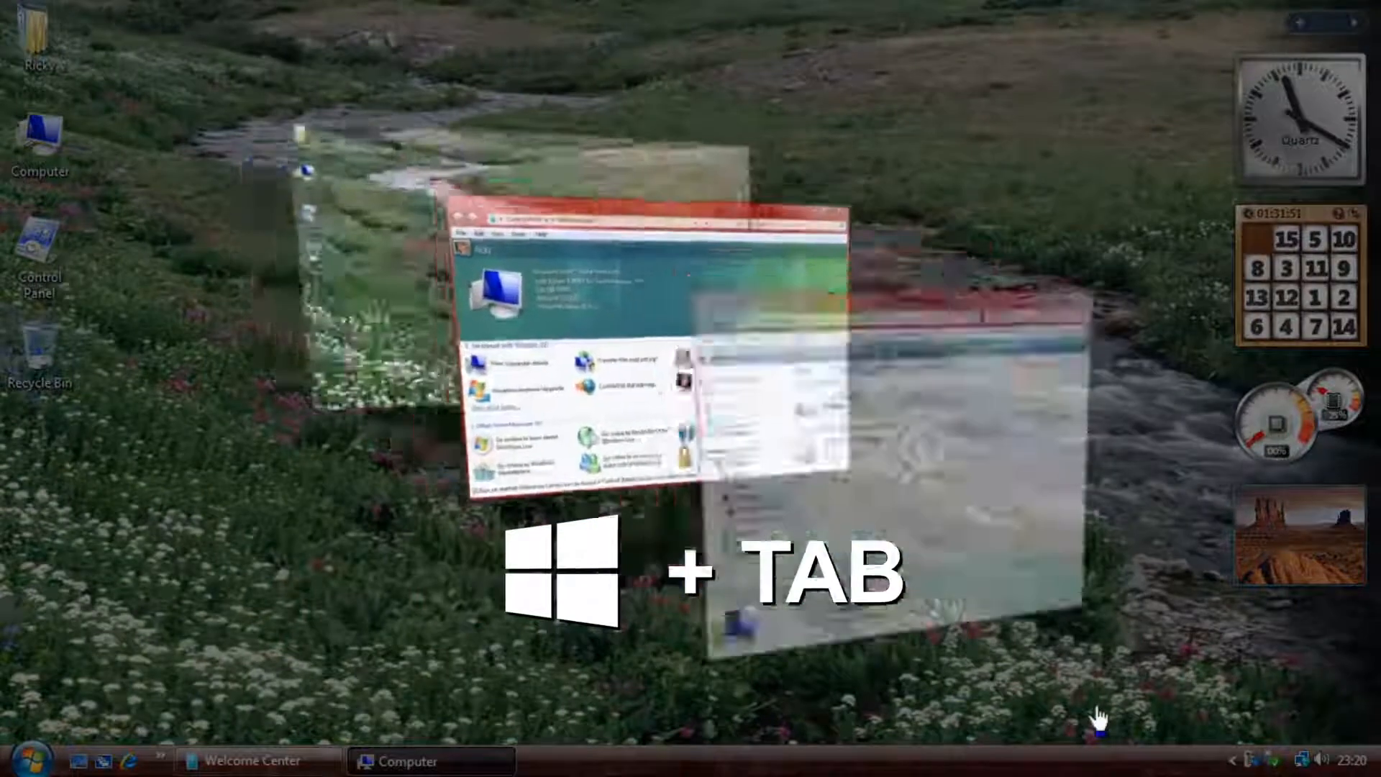